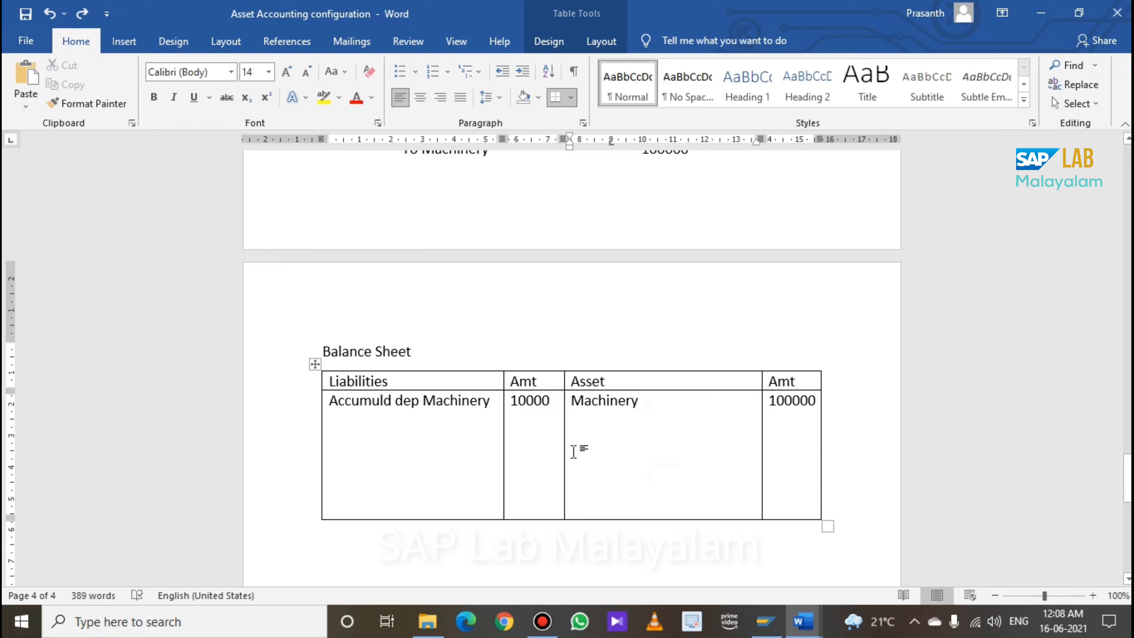
Set the accumulated machinery depreciation amount in the Balance Sheet table to 20000
drag(552, 402, 494, 401)
click(512, 402)
double_click(515, 402)
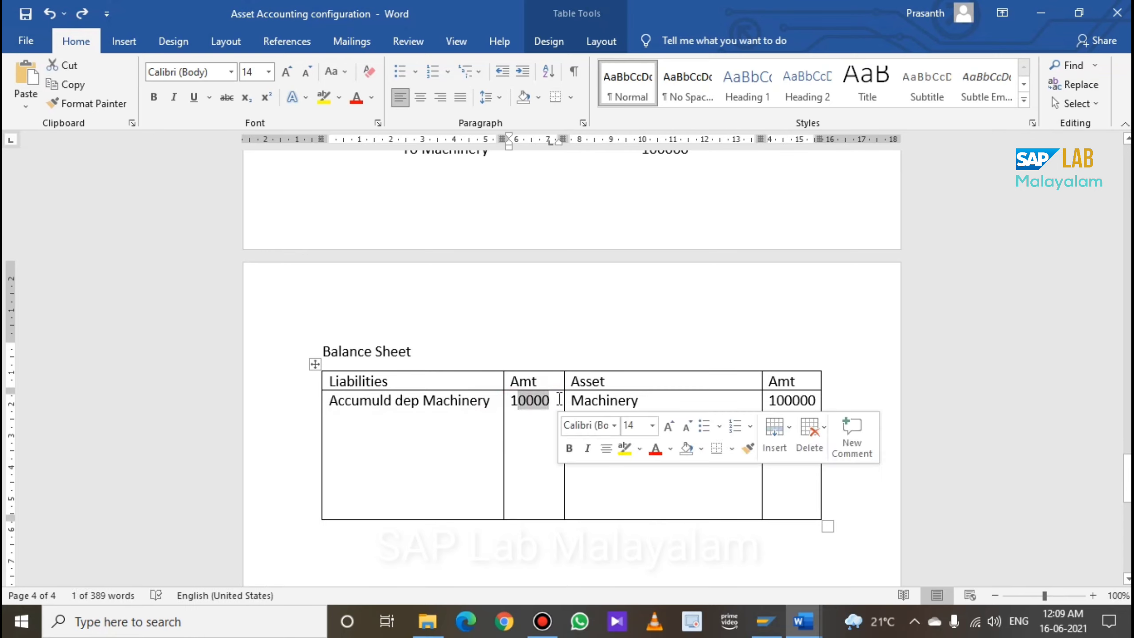
key(Delete)
text(2000)
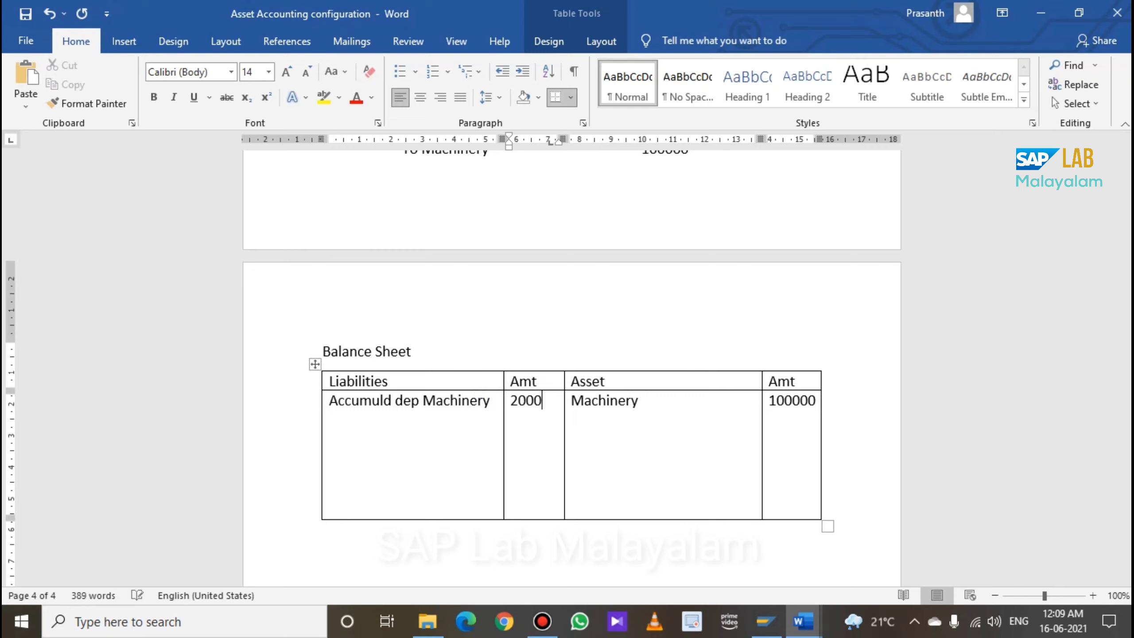
text(0)
Update the balance sheet's accumulated machinery depreciation amount first to 30000 and finally to 60000
key(BackSpace)
key(BackSpace)
key(BackSpace)
key(BackSpace)
key(BackSpace)
text(30000)
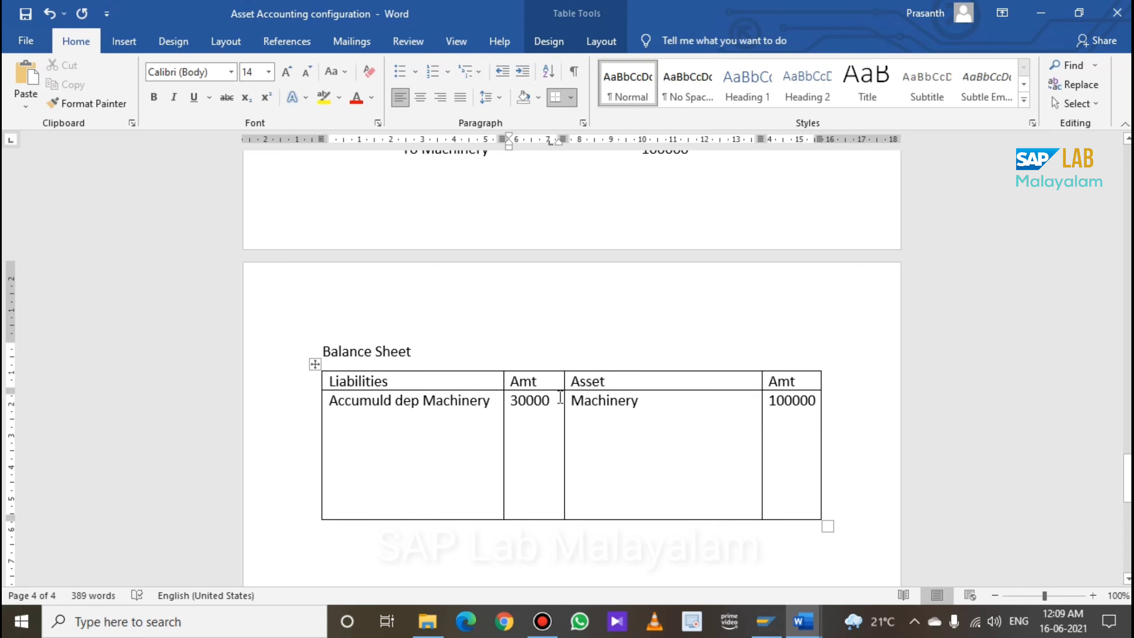
drag(551, 401, 510, 401)
text(6000)
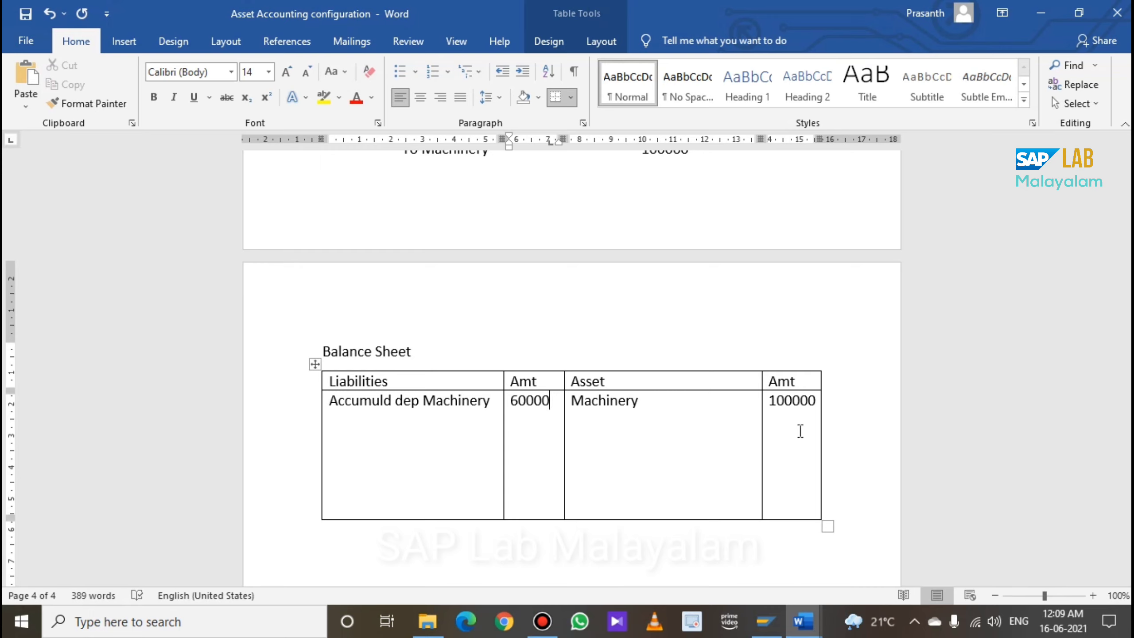
Examine the Asset Life Cycle figures, highlighting the asset salvage value and checking the depreciation calculation
scroll(643, 472, up, 5)
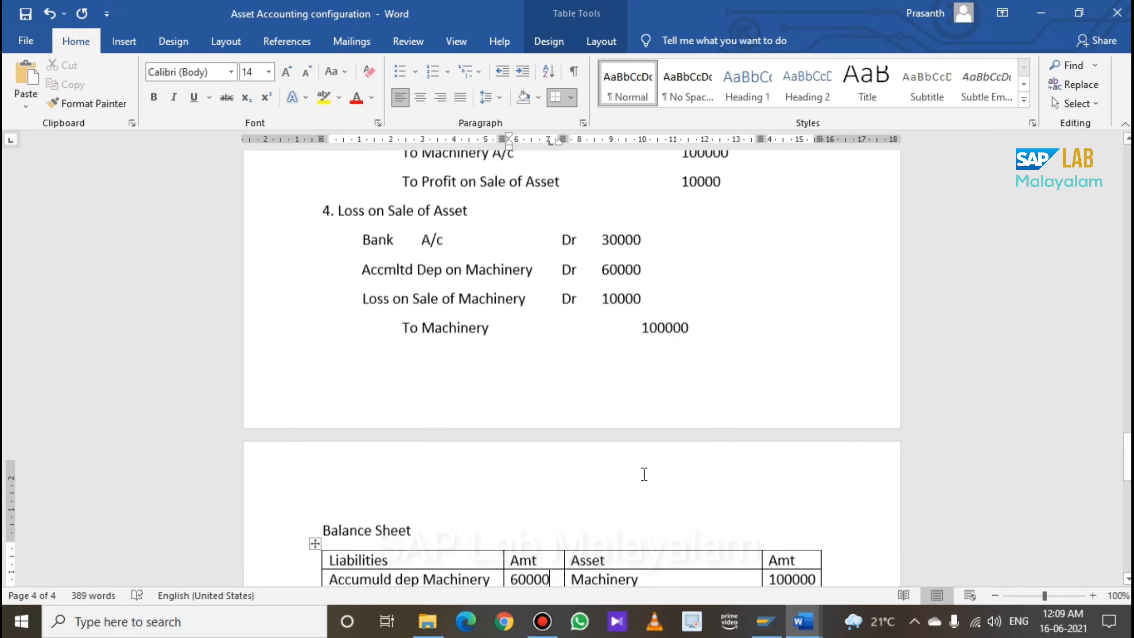
scroll(644, 474, up, 15)
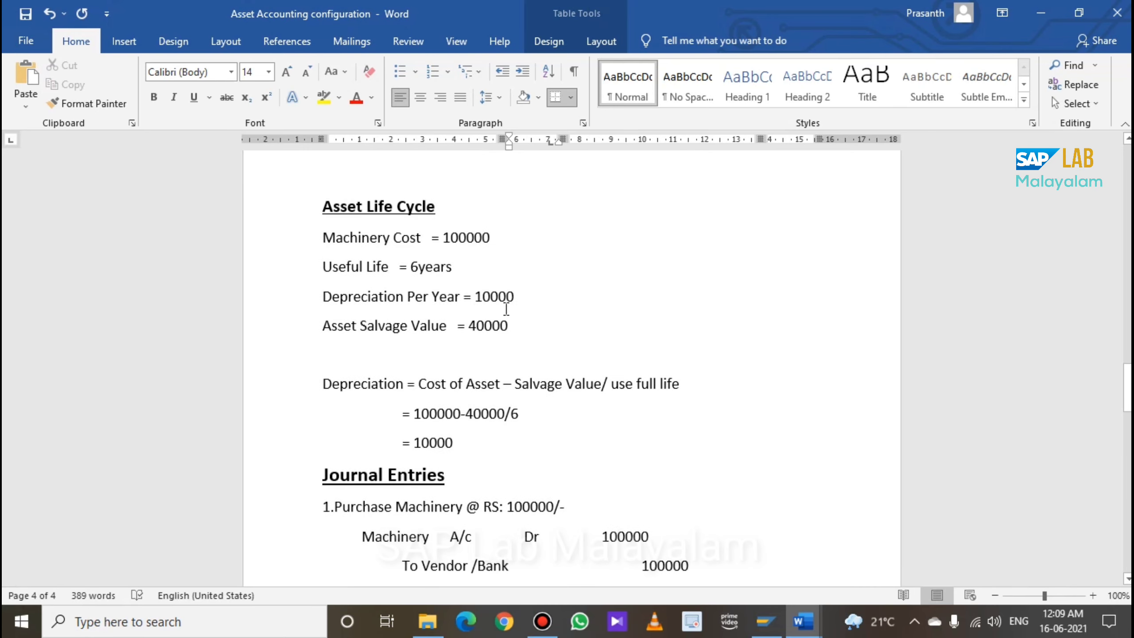
drag(522, 325, 468, 327)
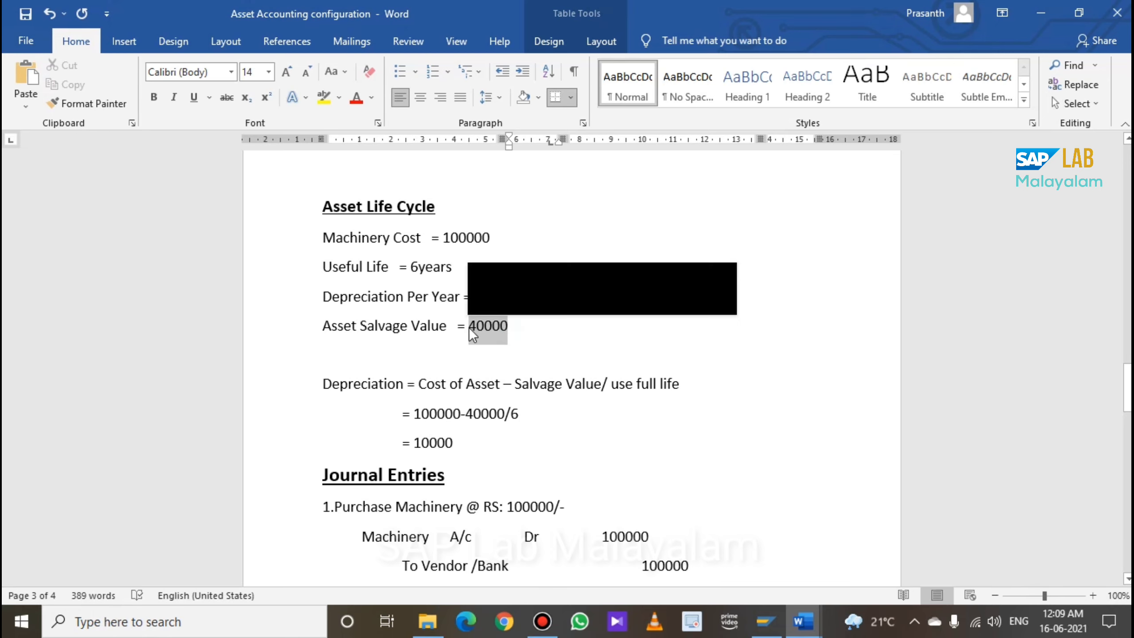
click(547, 334)
scroll(589, 392, down, 1)
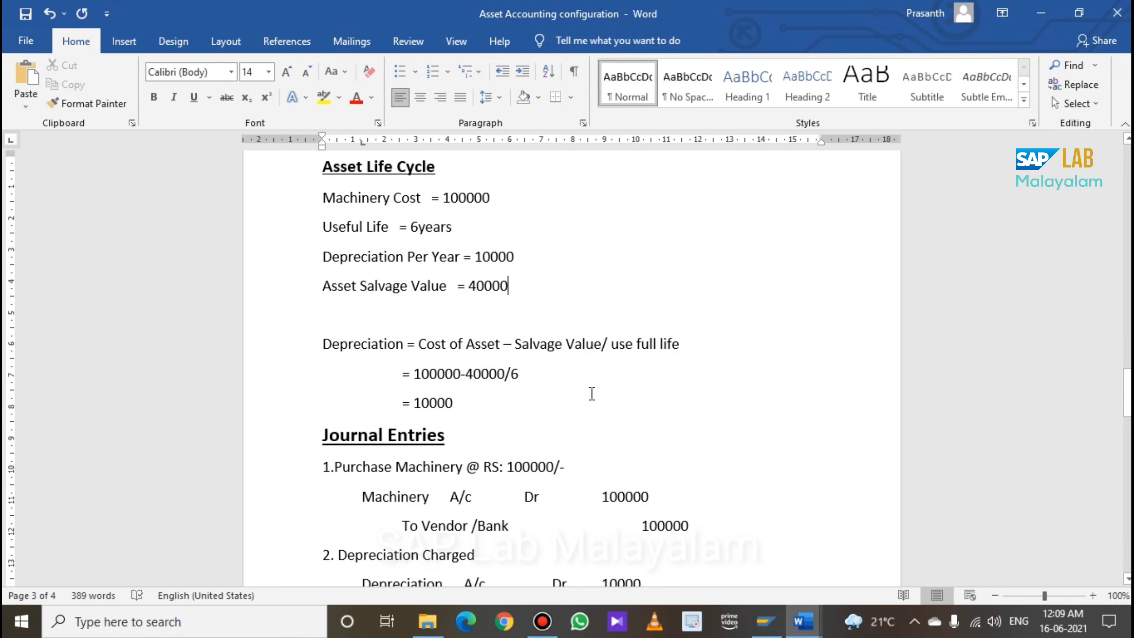
scroll(578, 375, down, 5)
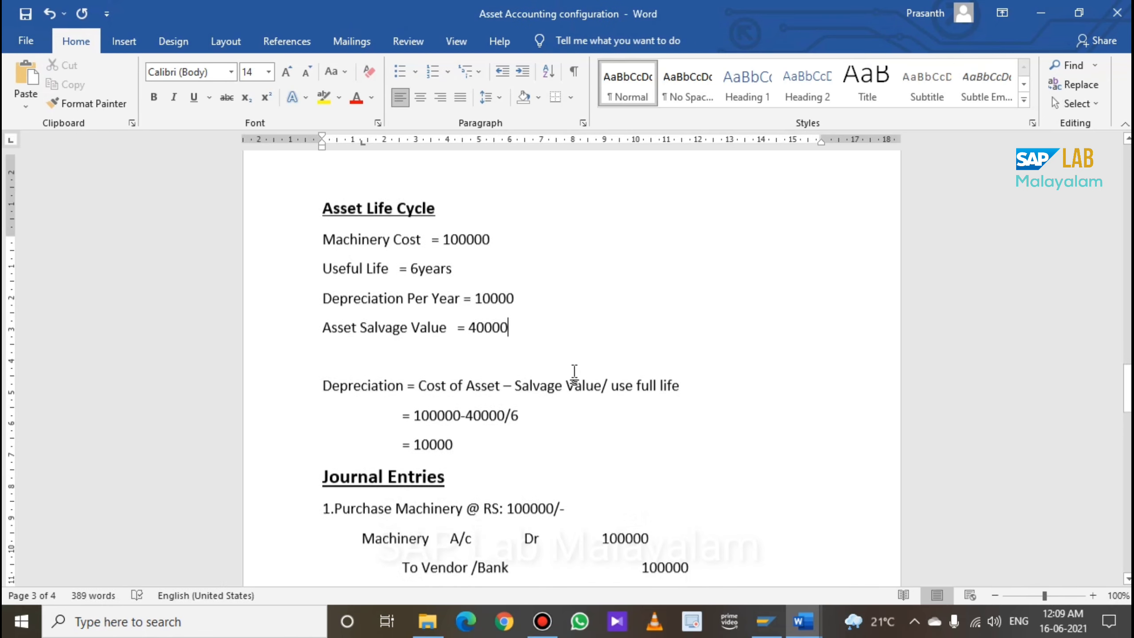
scroll(575, 371, up, 2)
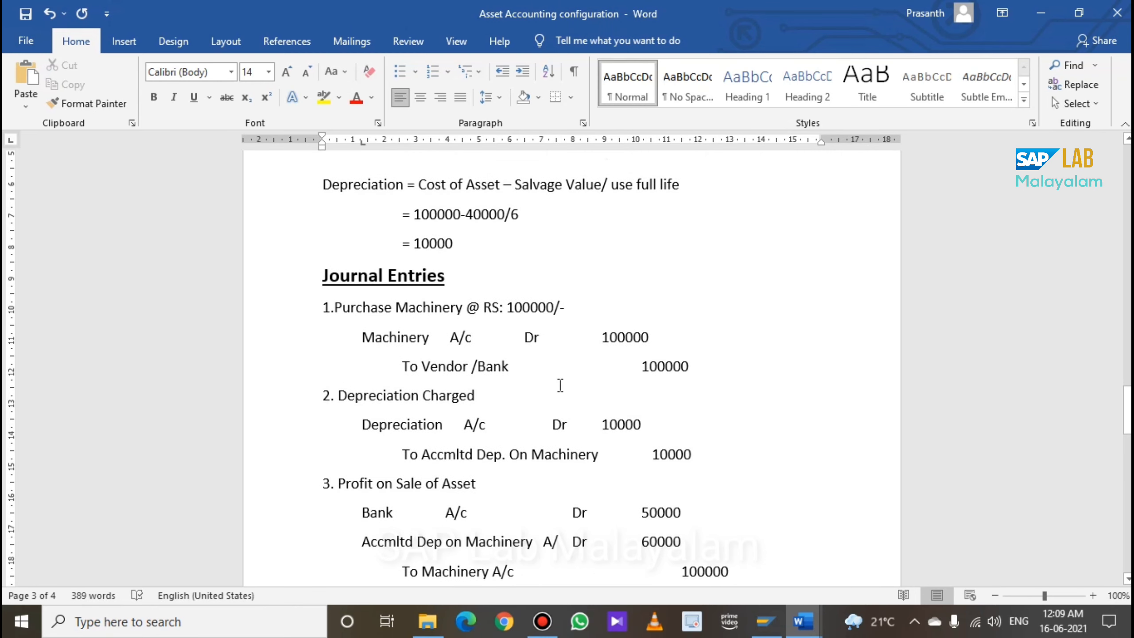
scroll(558, 385, up, 2)
Examine the journal entries for the machinery purchase and the depreciation charged, highlighting each one
scroll(563, 382, down, 4)
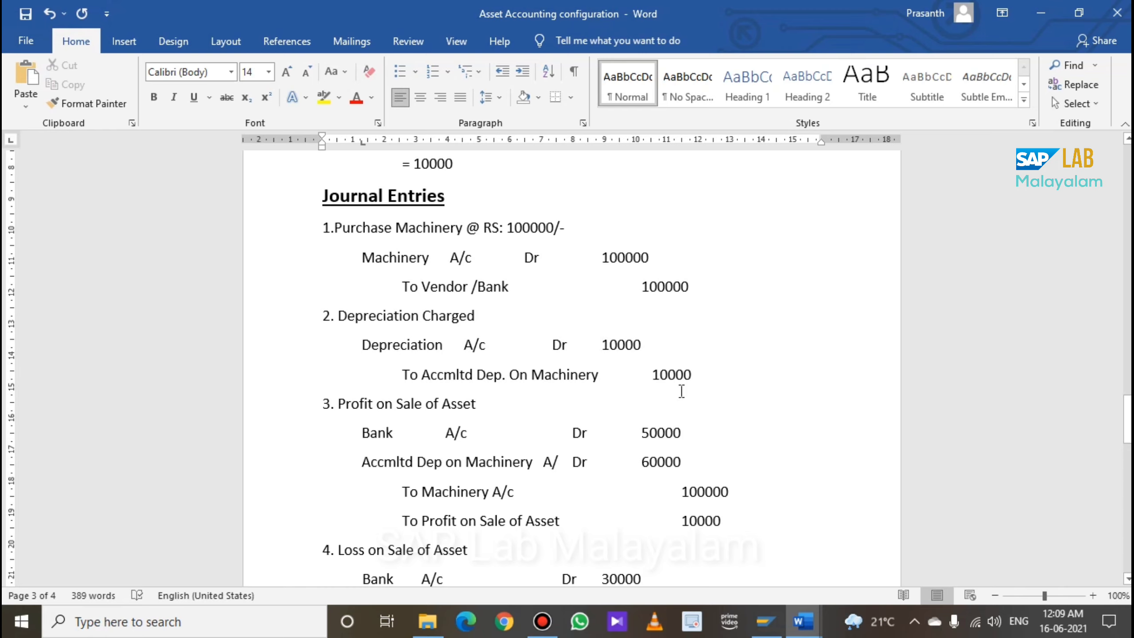
drag(728, 378, 362, 344)
click(714, 363)
drag(692, 386, 350, 335)
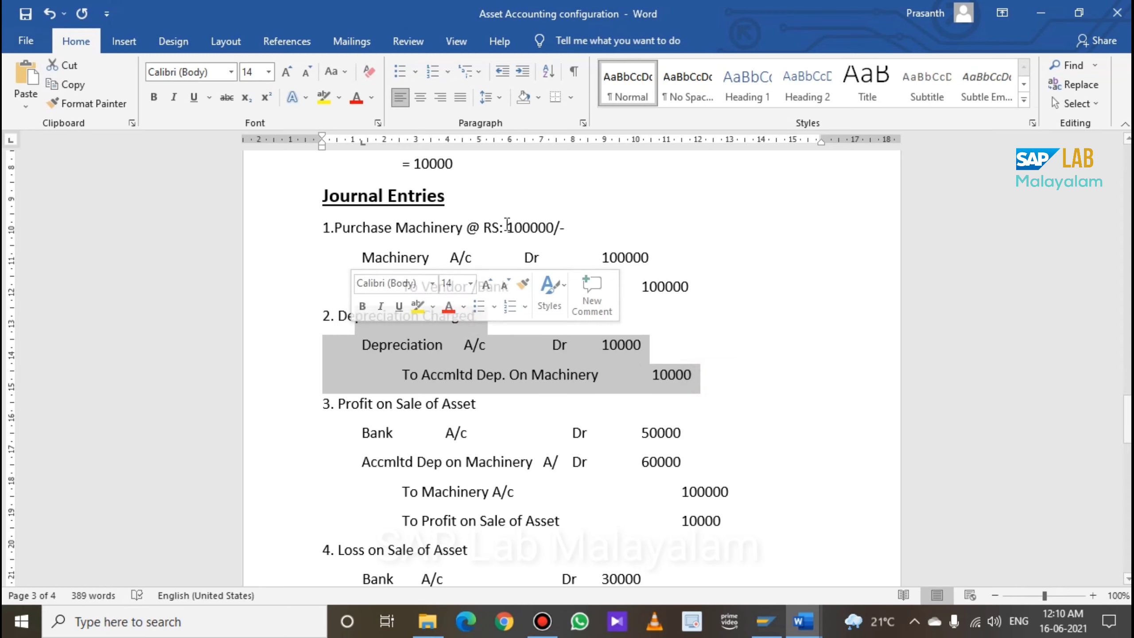
drag(692, 289, 366, 229)
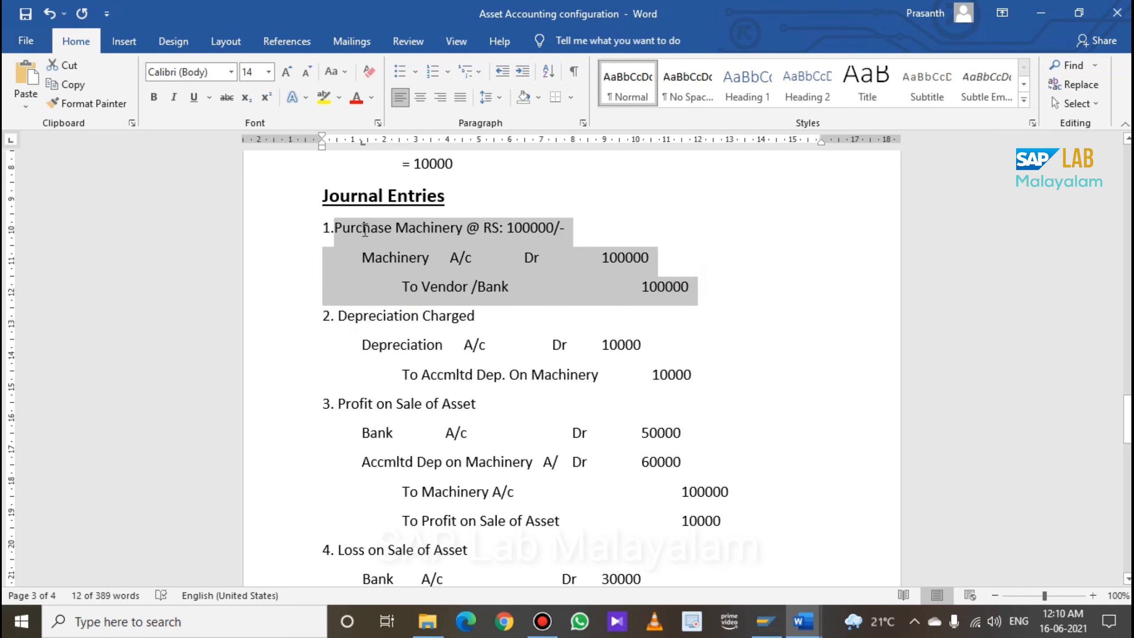
click(700, 271)
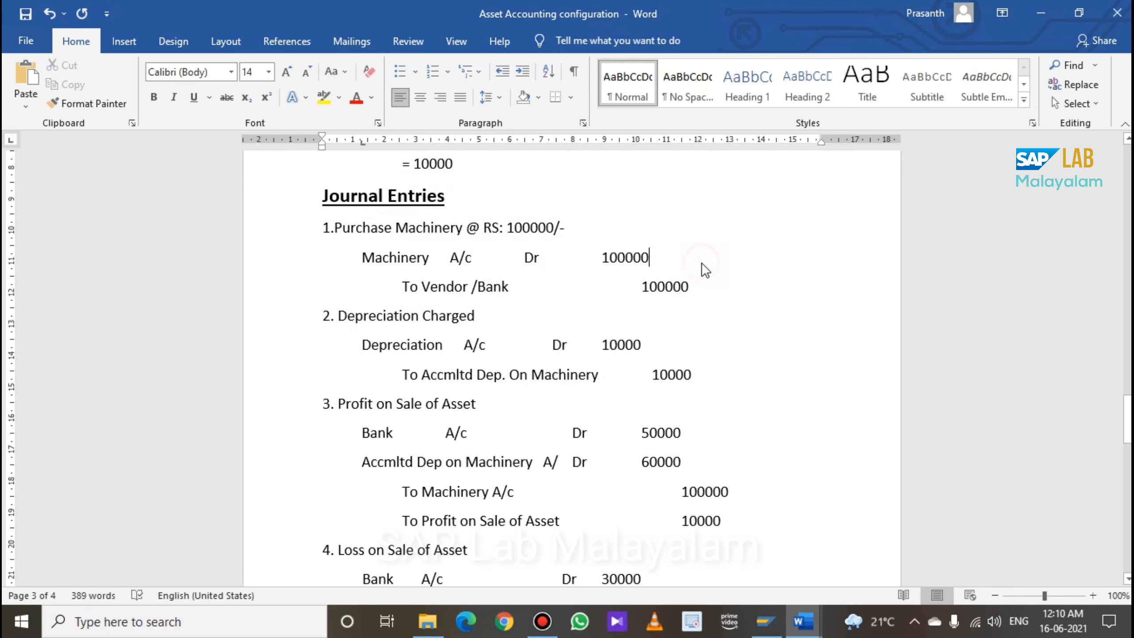
drag(697, 288, 333, 228)
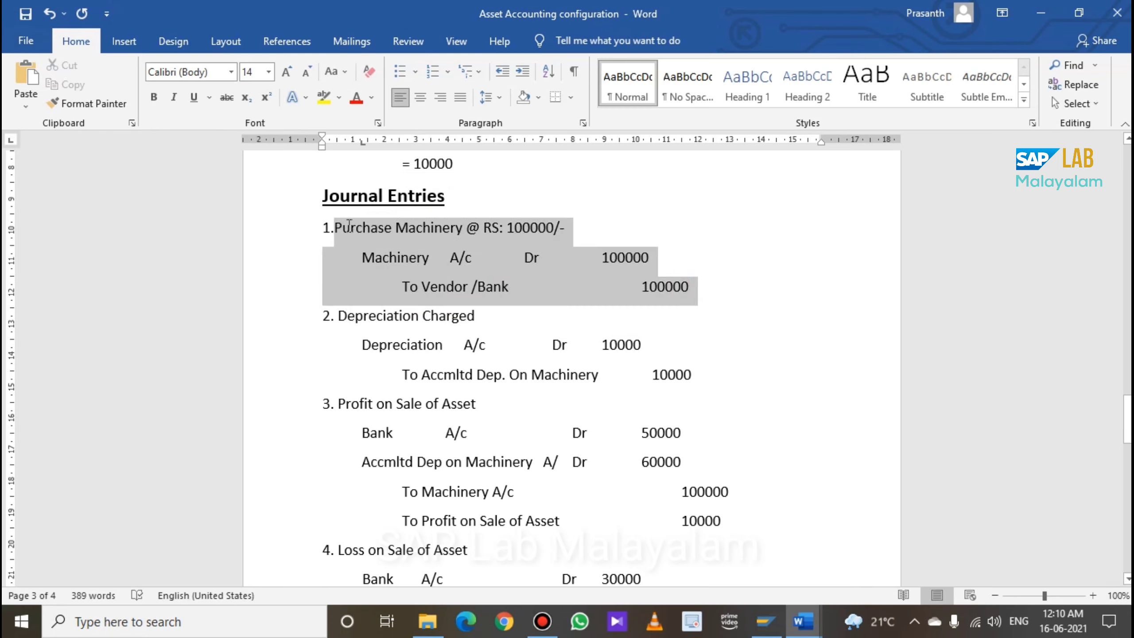
click(700, 374)
drag(700, 374, 343, 318)
click(699, 374)
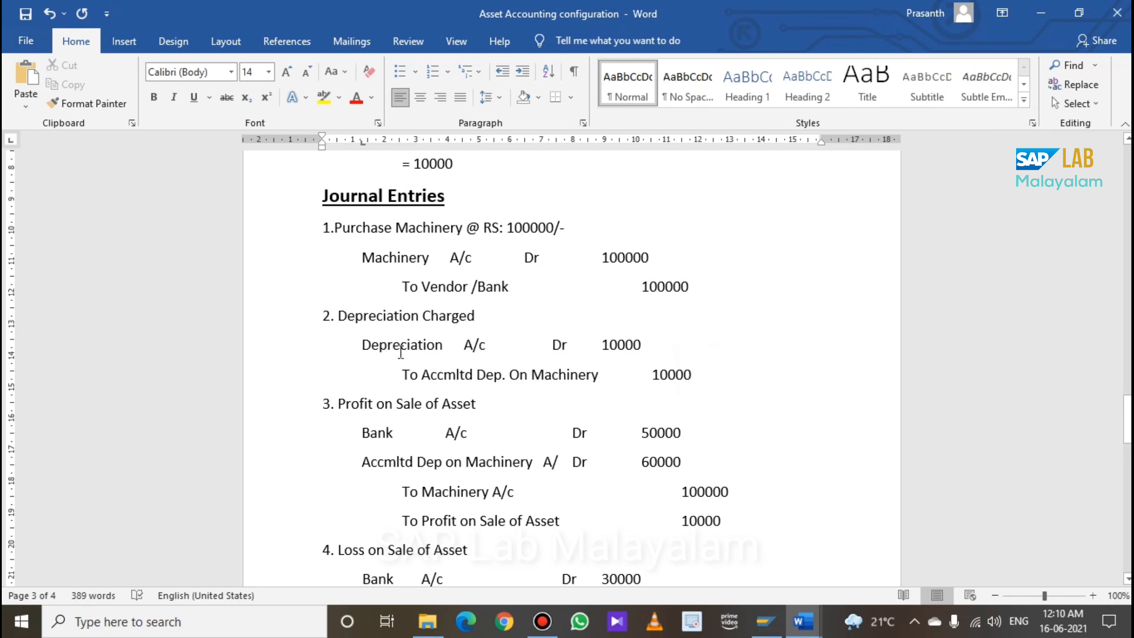
Narrow the balance sheet's liabilities amount column slightly and set the accumulated depreciation amount to 10000
scroll(716, 380, down, 10)
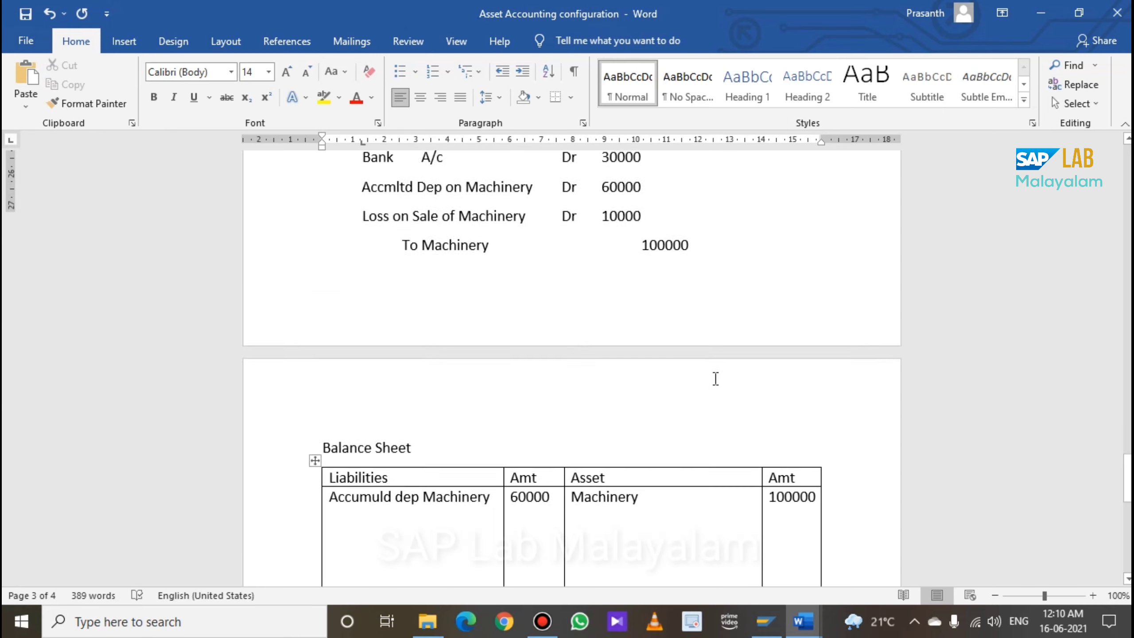
drag(562, 368, 558, 368)
scroll(593, 522, up, 8)
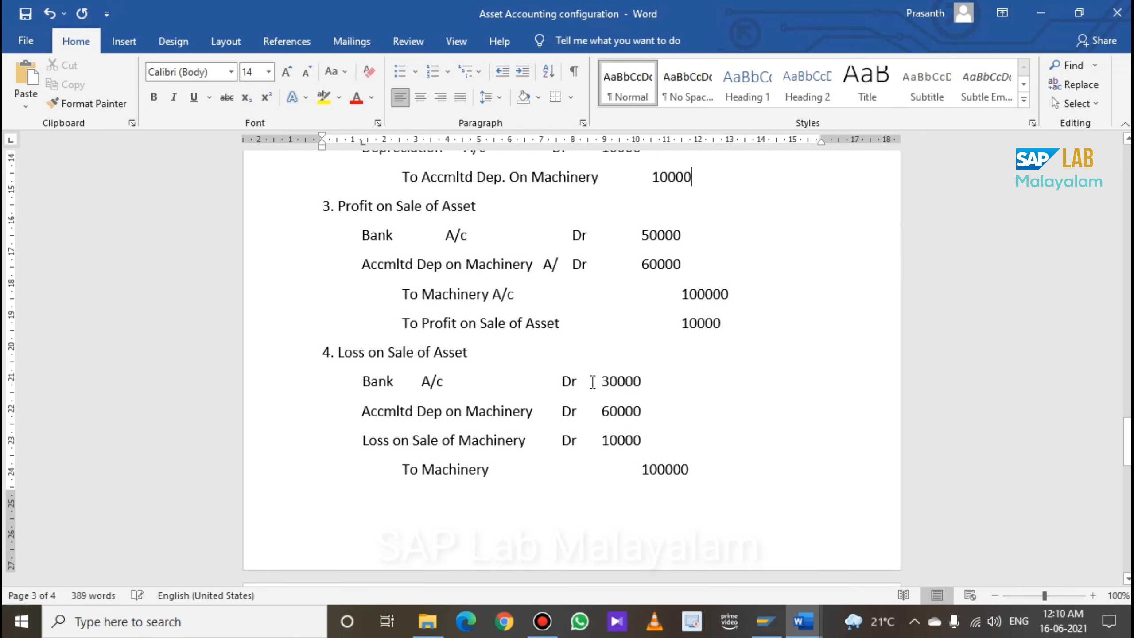
scroll(593, 383, down, 10)
scroll(594, 393, up, 2)
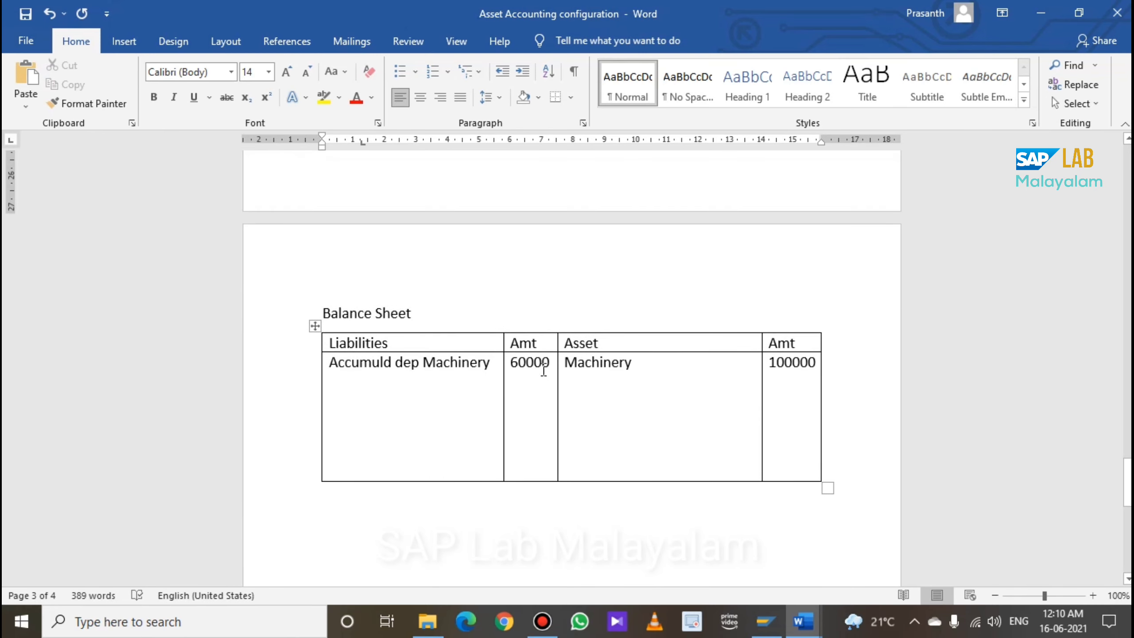
click(504, 362)
text(1)
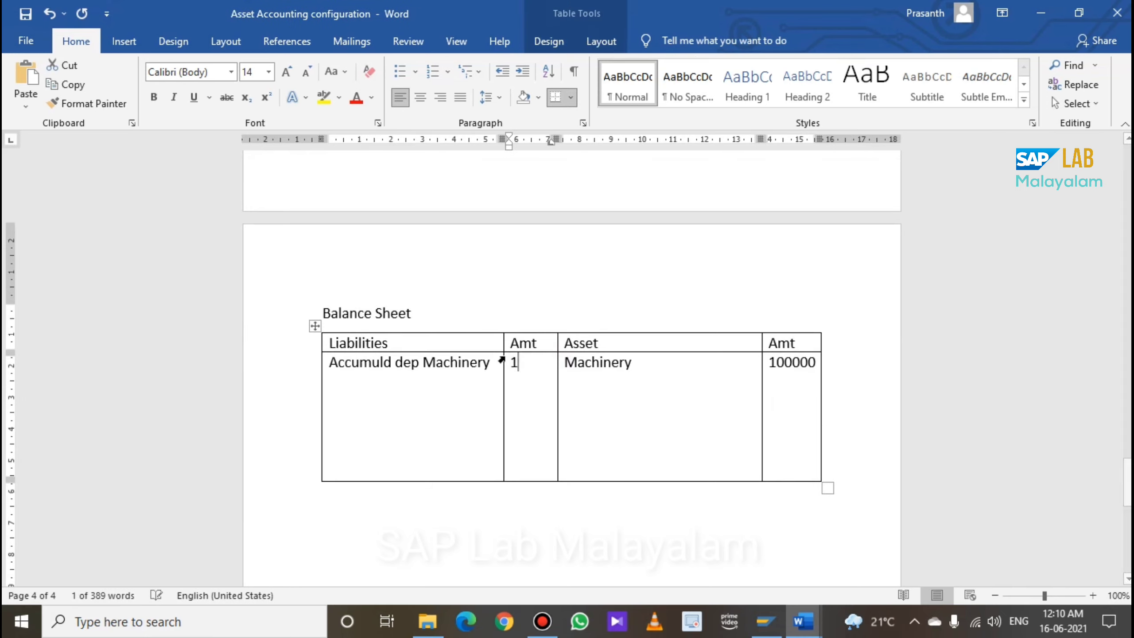
text(0000)
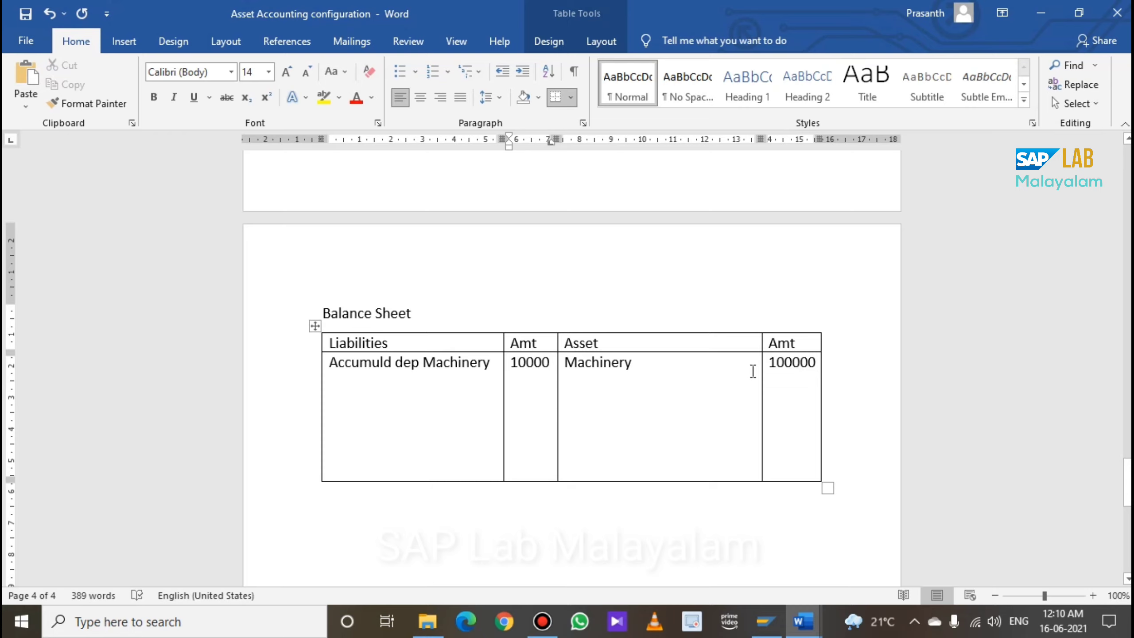
Clear the accumulated machinery depreciation entry and its amount from the liabilities side of the balance sheet, keeping the table cells
drag(772, 364, 811, 368)
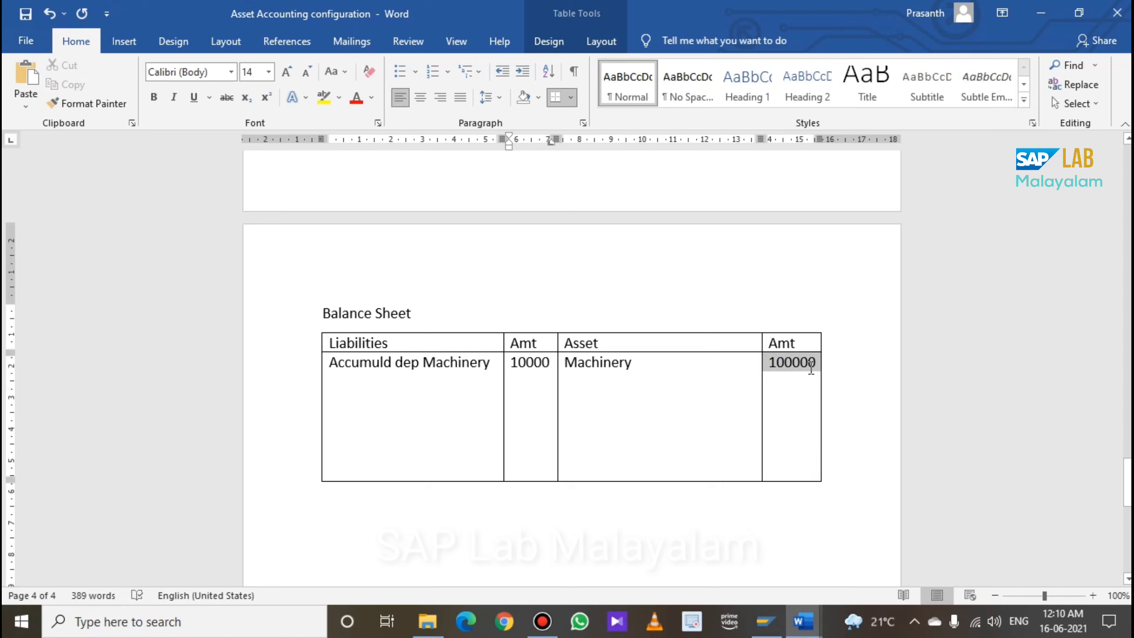
click(705, 394)
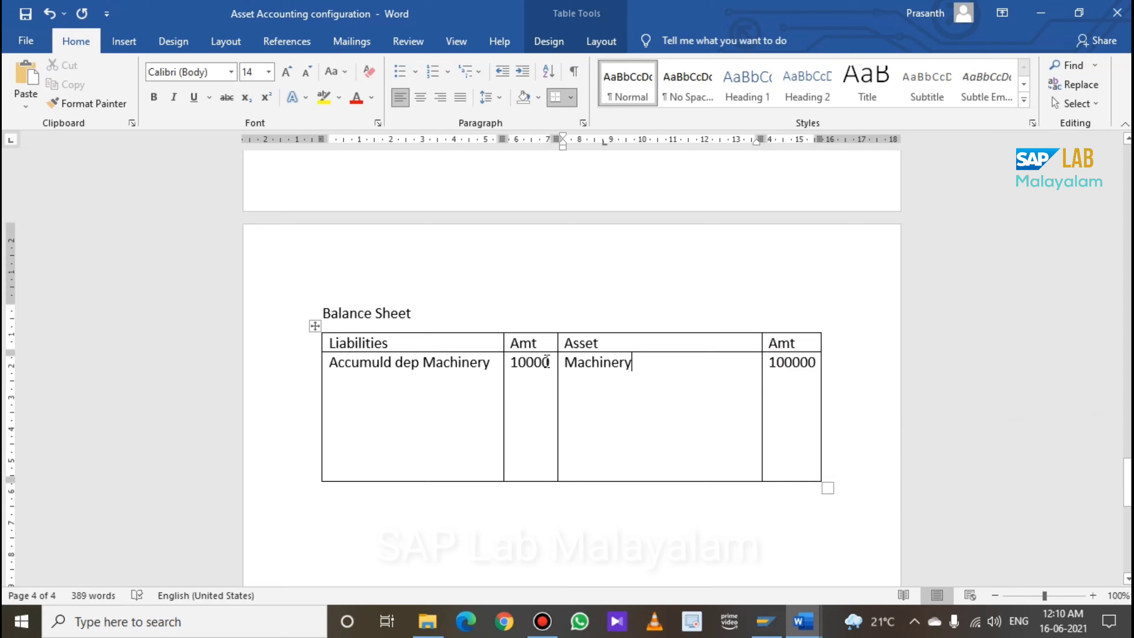
drag(553, 361, 367, 366)
right_click(367, 366)
key(d)
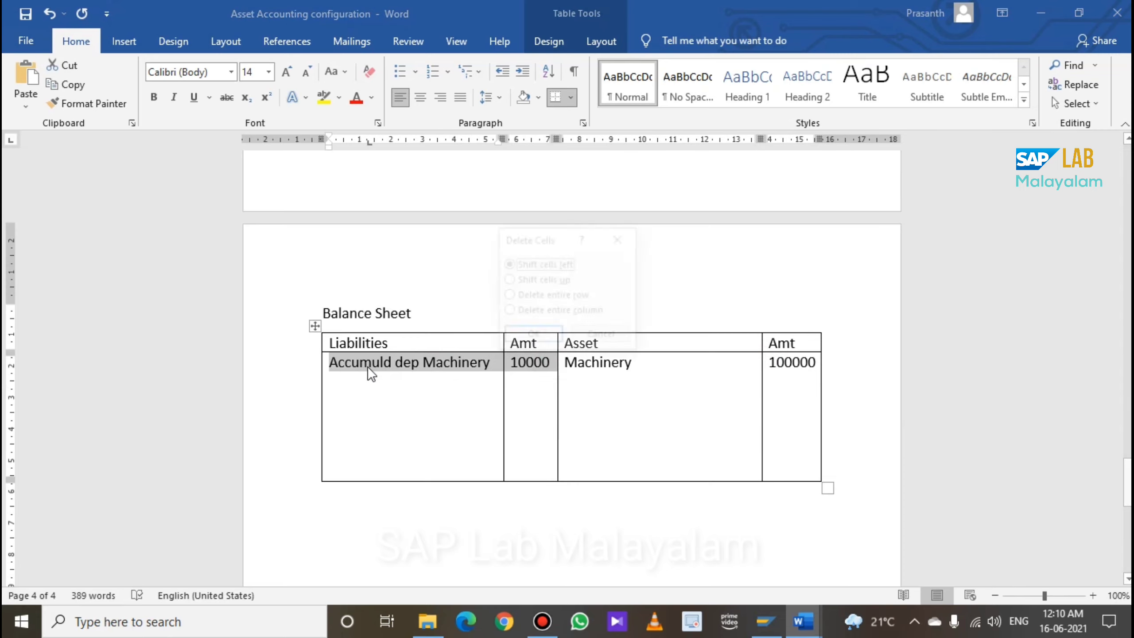
click(627, 337)
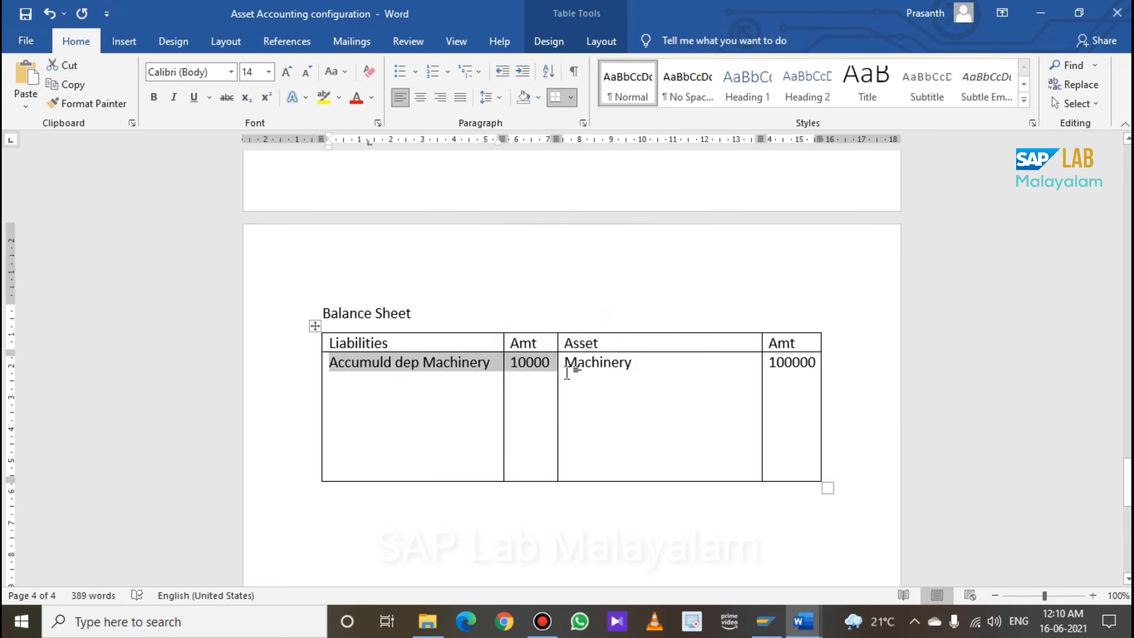
key(Delete)
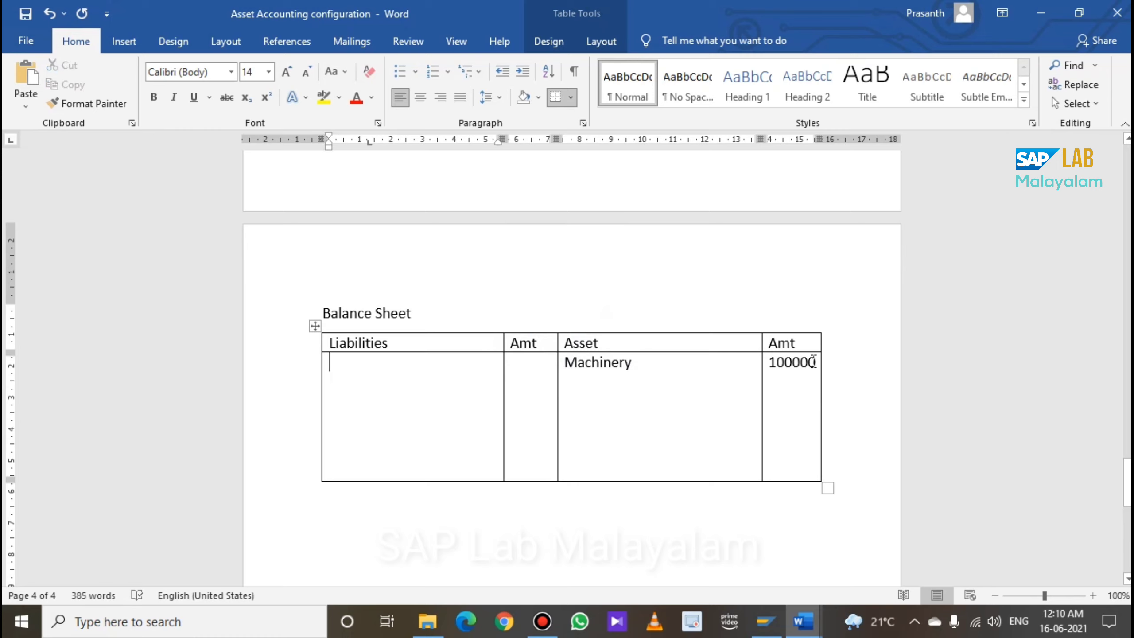
Set the Machinery amount on the asset side of the balance sheet to 80000, and revise it to 70000
drag(820, 361, 768, 370)
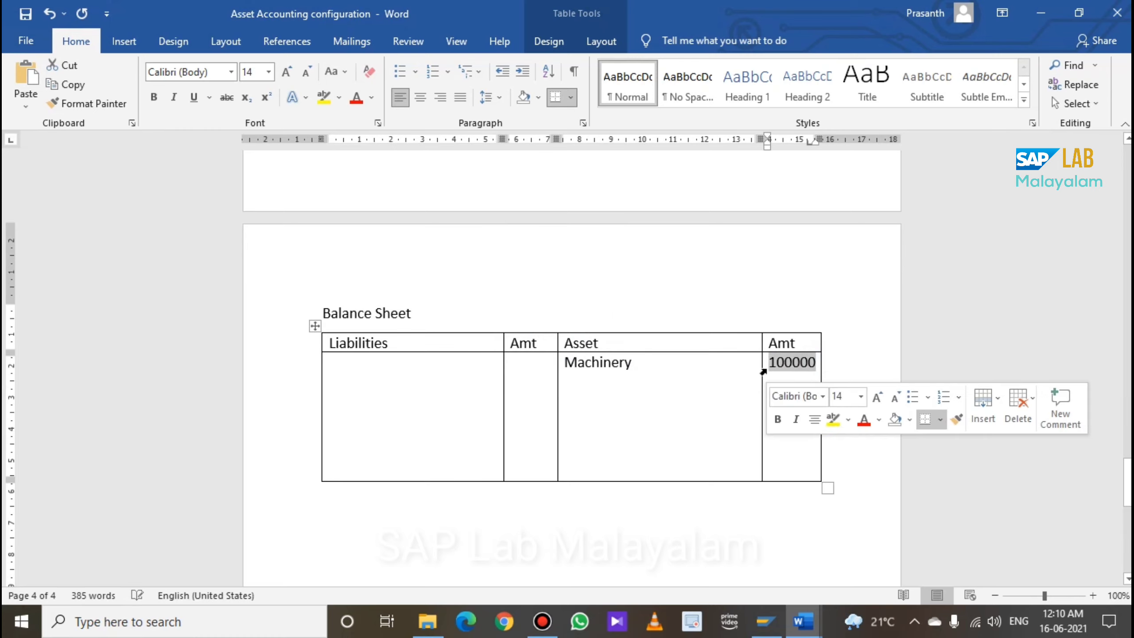
text(80000)
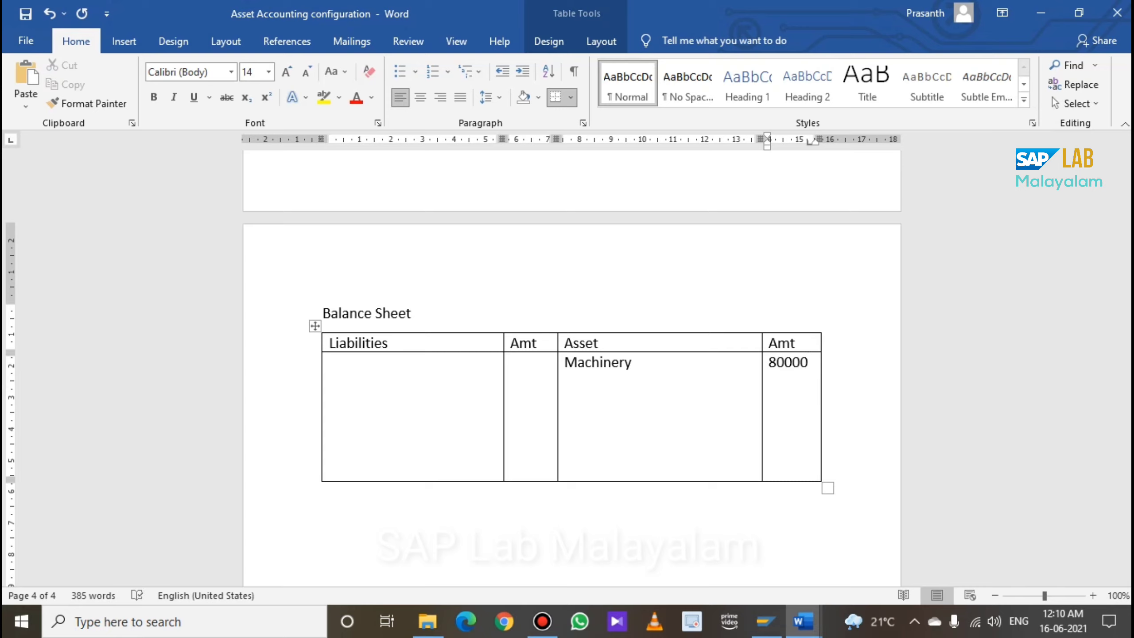
key(BackSpace)
key(BackSpace)
key(BackSpace)
key(BackSpace)
text(70000)
Review the Asset Life Cycle figures, the depreciation formula and the journal entries above the balance sheet
scroll(694, 410, up, 2)
scroll(406, 448, up, 2)
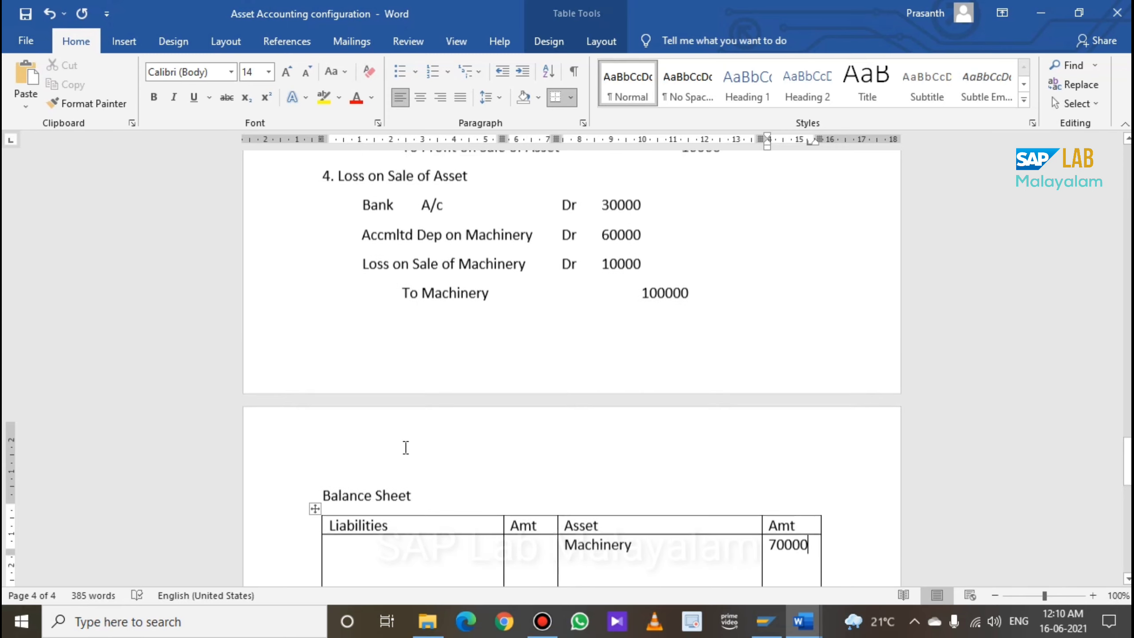
scroll(521, 504, up, 10)
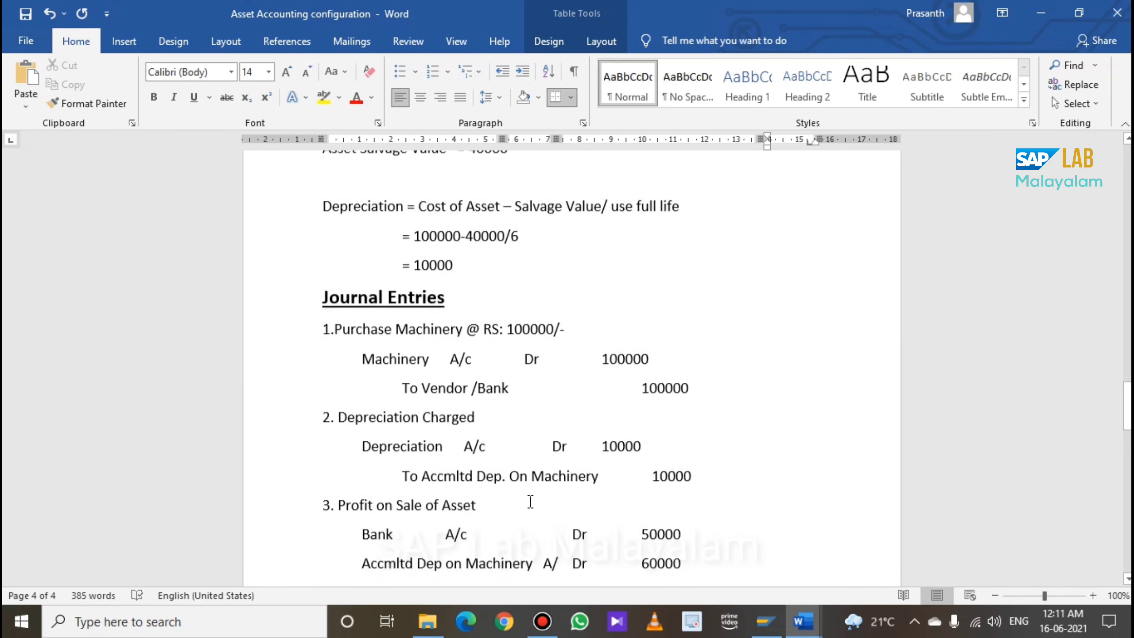
scroll(530, 502, up, 8)
scroll(528, 499, down, 2)
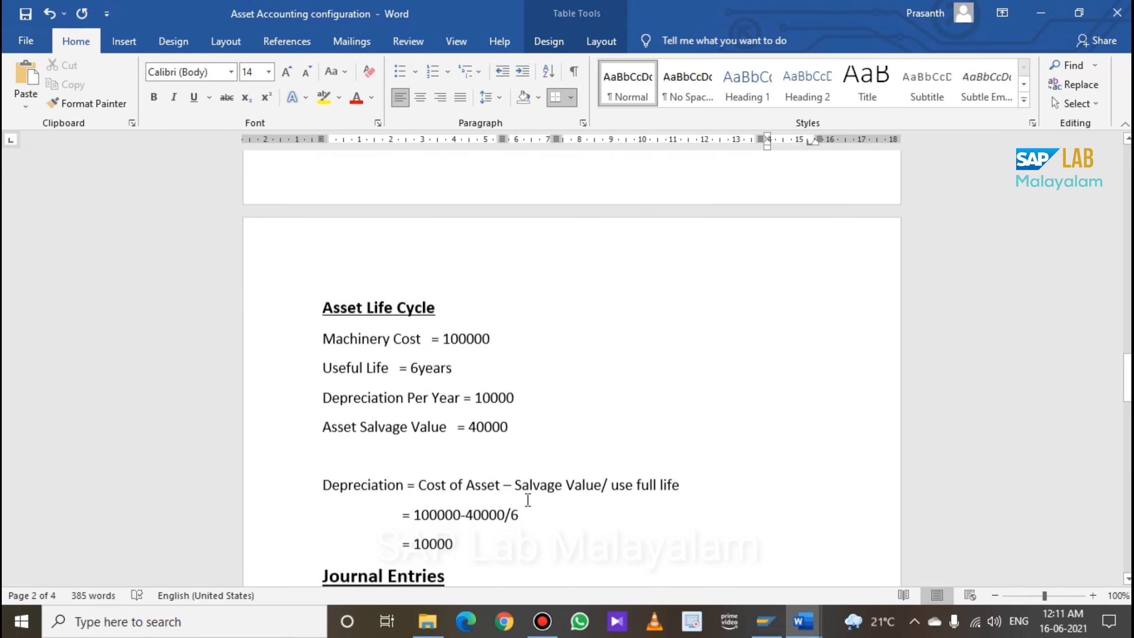
scroll(528, 499, down, 2)
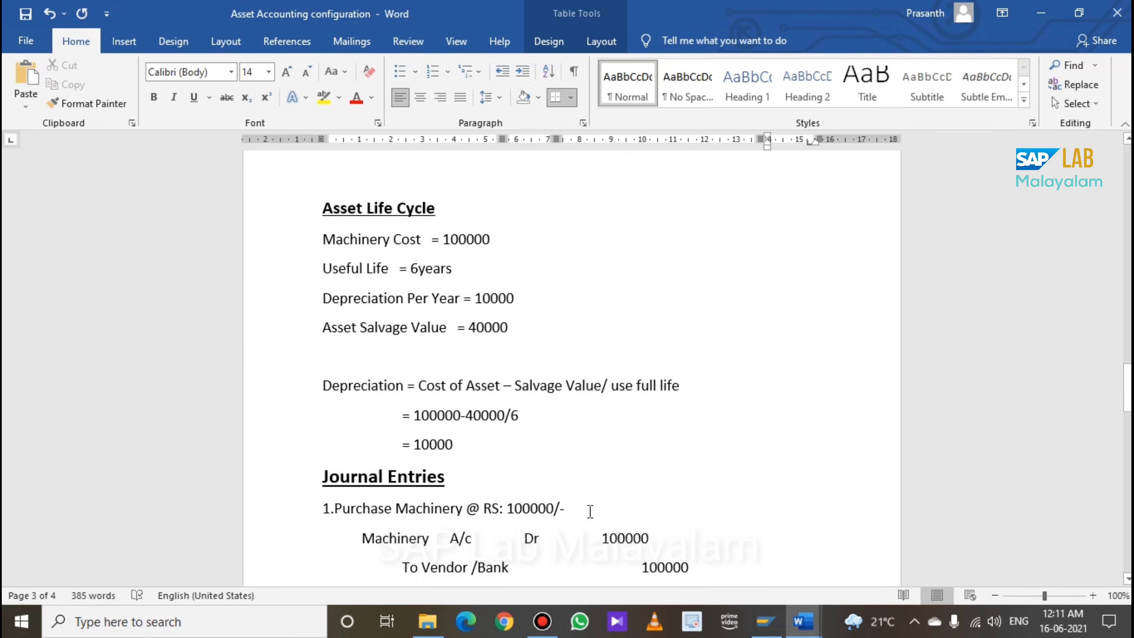
scroll(590, 511, down, 5)
scroll(519, 501, up, 6)
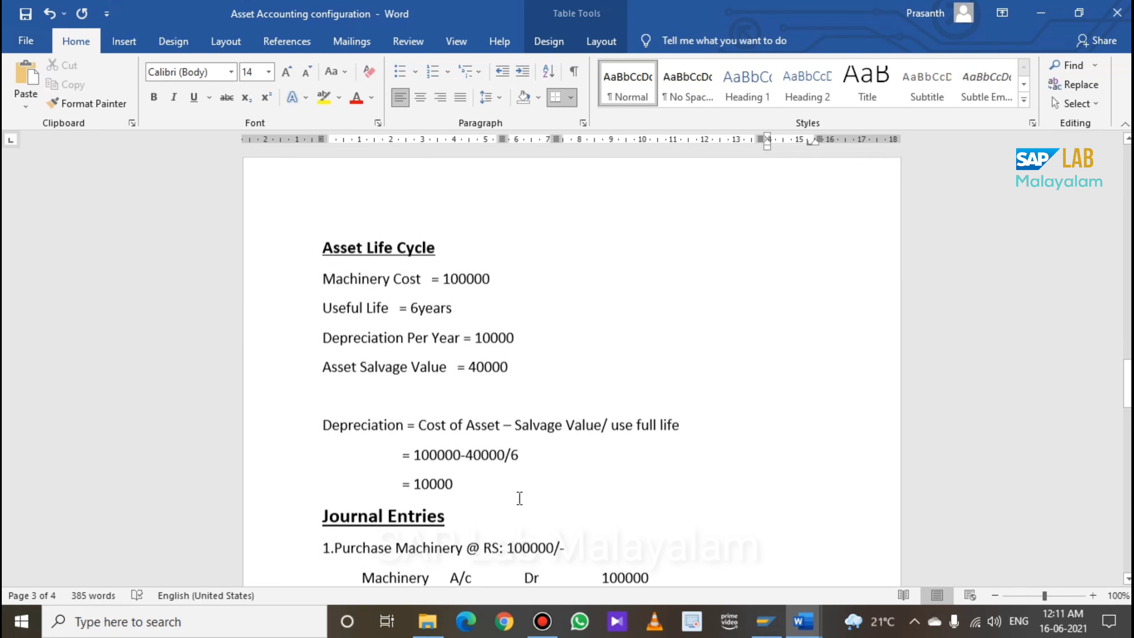
scroll(519, 498, down, 2)
scroll(585, 388, down, 5)
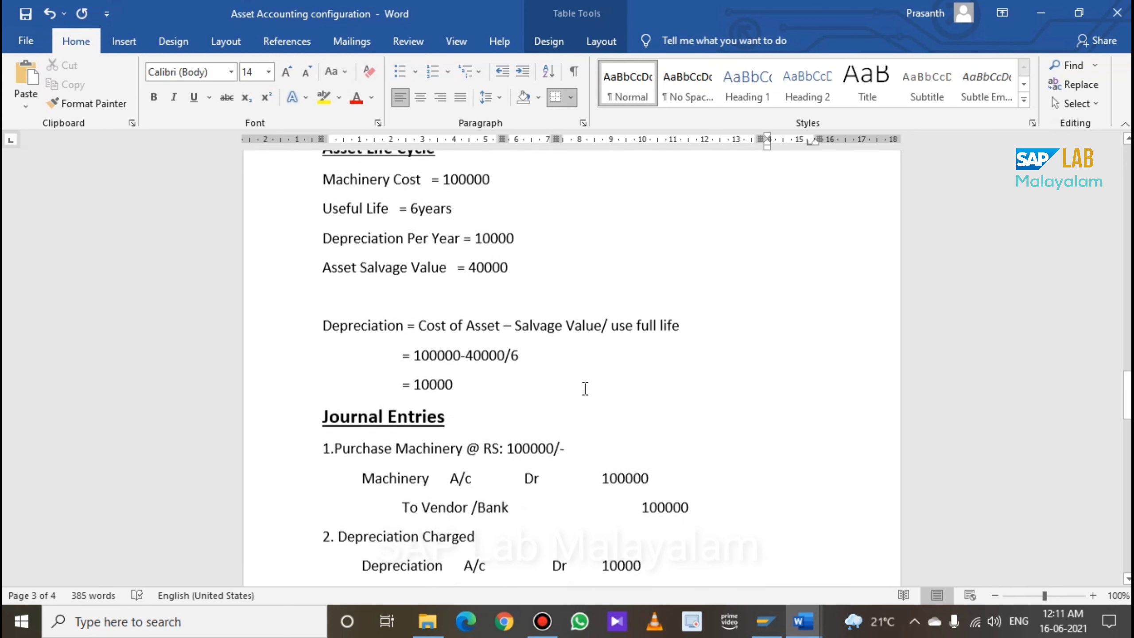
scroll(590, 370, up, 1)
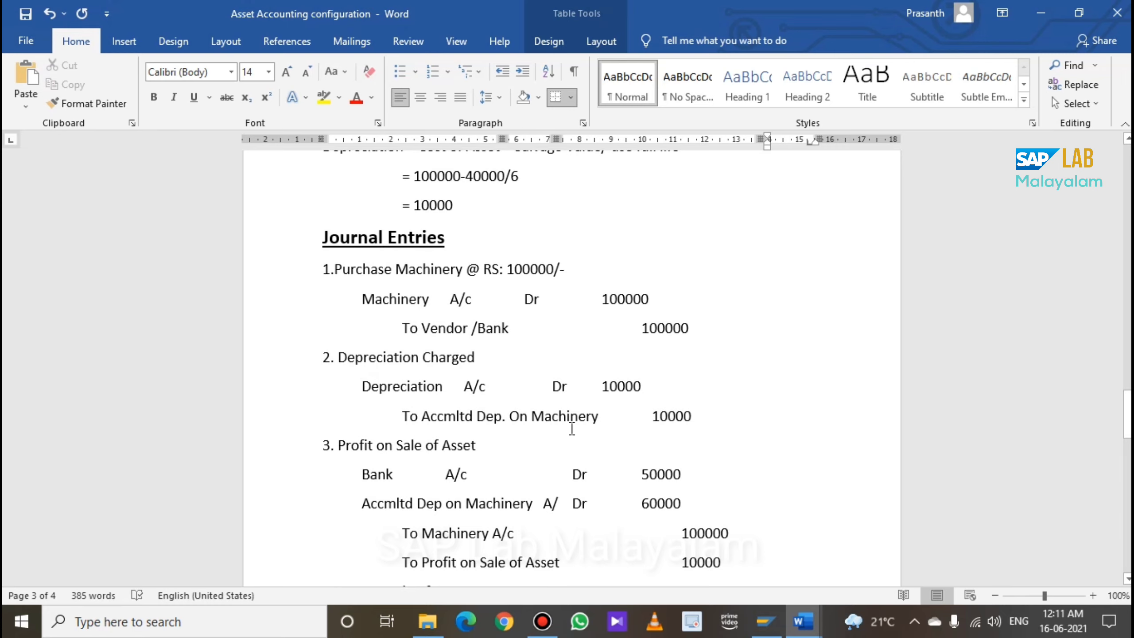
Check the Asset Salvage Value in the Asset Life Cycle section against the journal entries, highlighting the salvage amount
scroll(700, 396, down, 4)
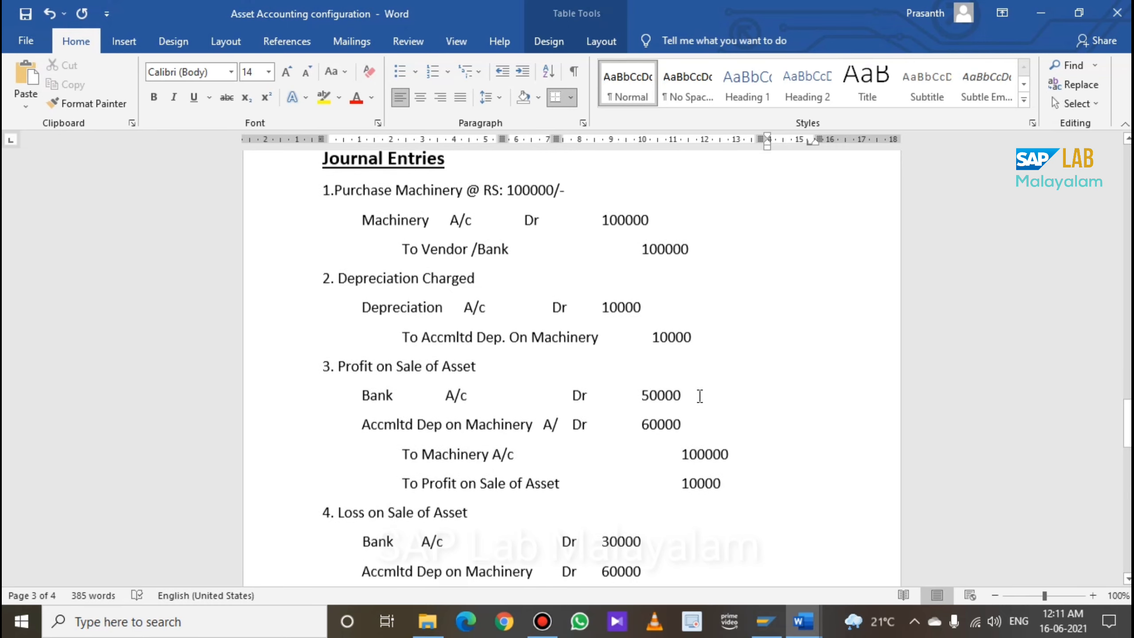
scroll(699, 396, up, 3)
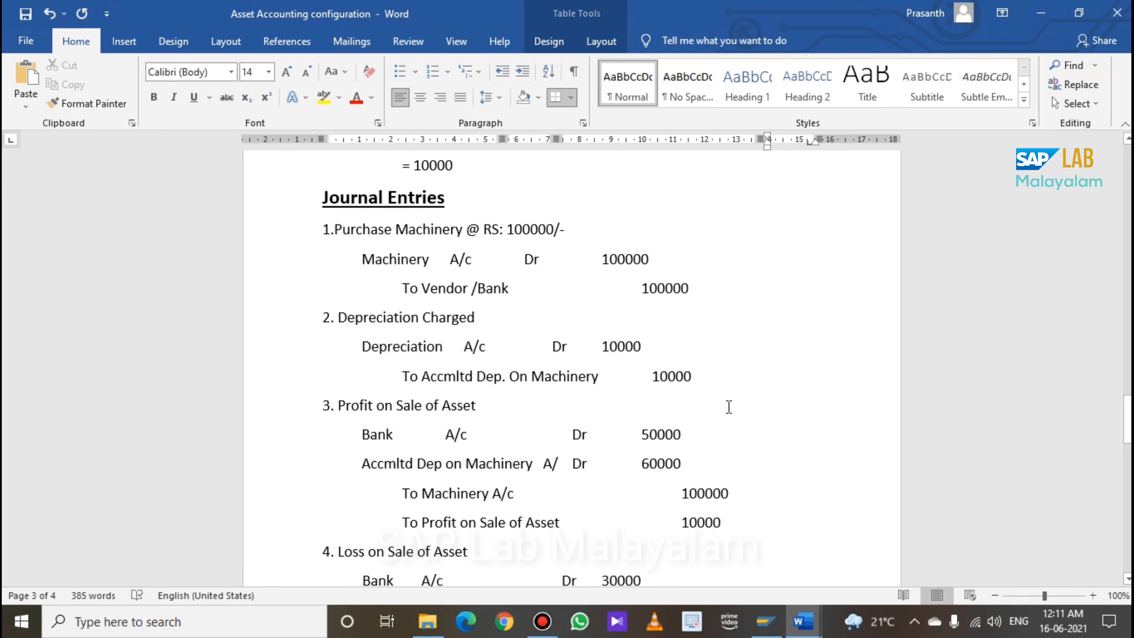
scroll(728, 406, up, 6)
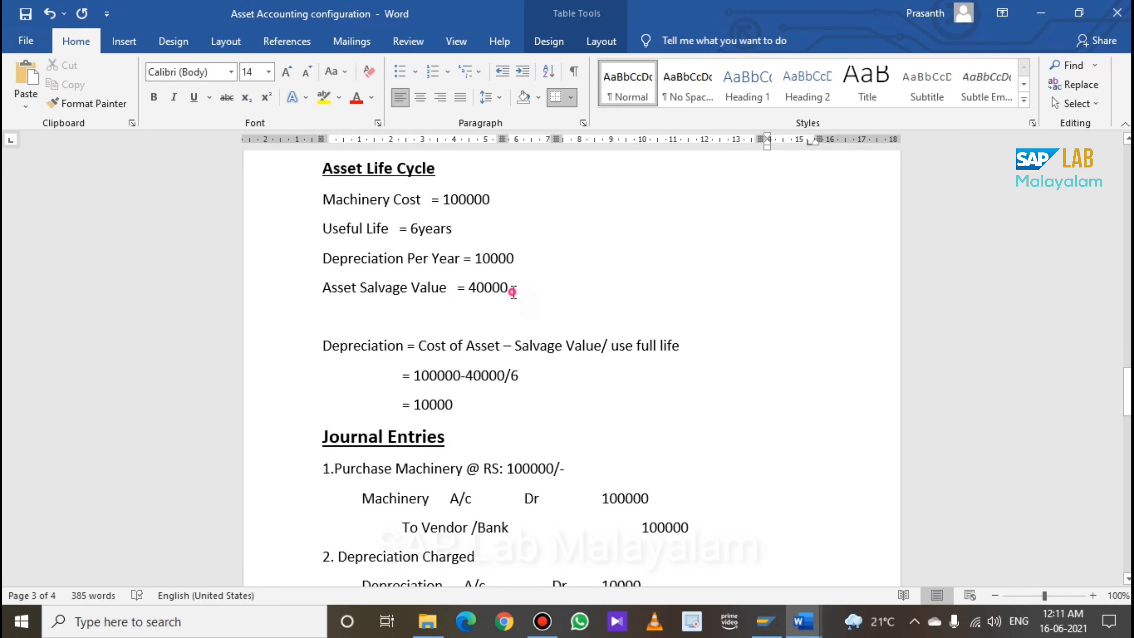
double_click(513, 293)
scroll(672, 438, down, 5)
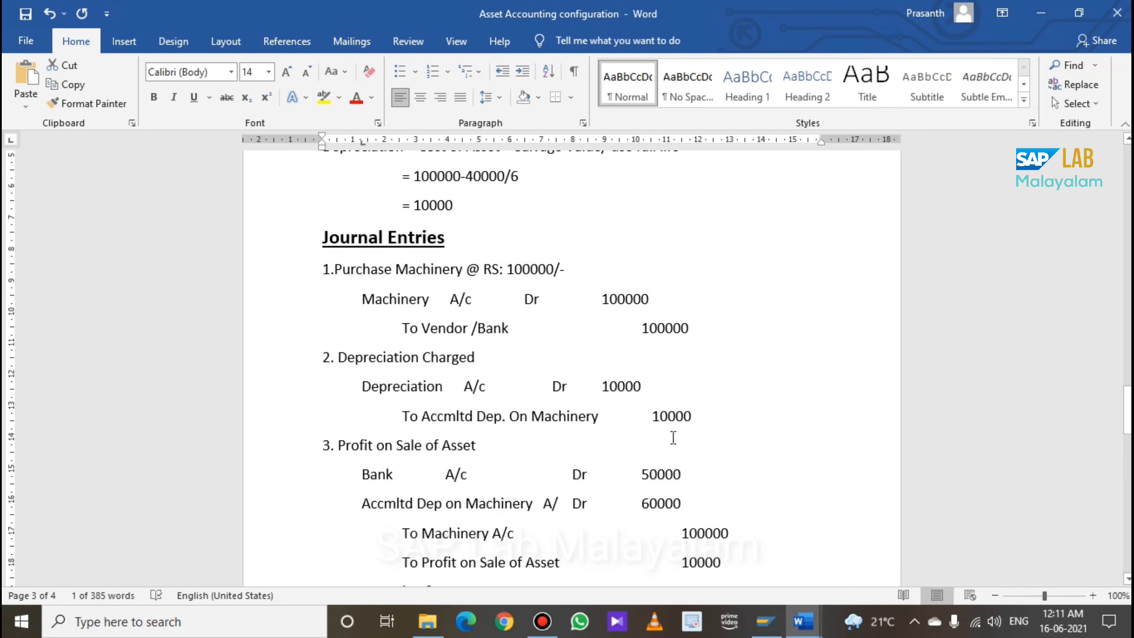
scroll(731, 452, down, 2)
scroll(730, 454, up, 7)
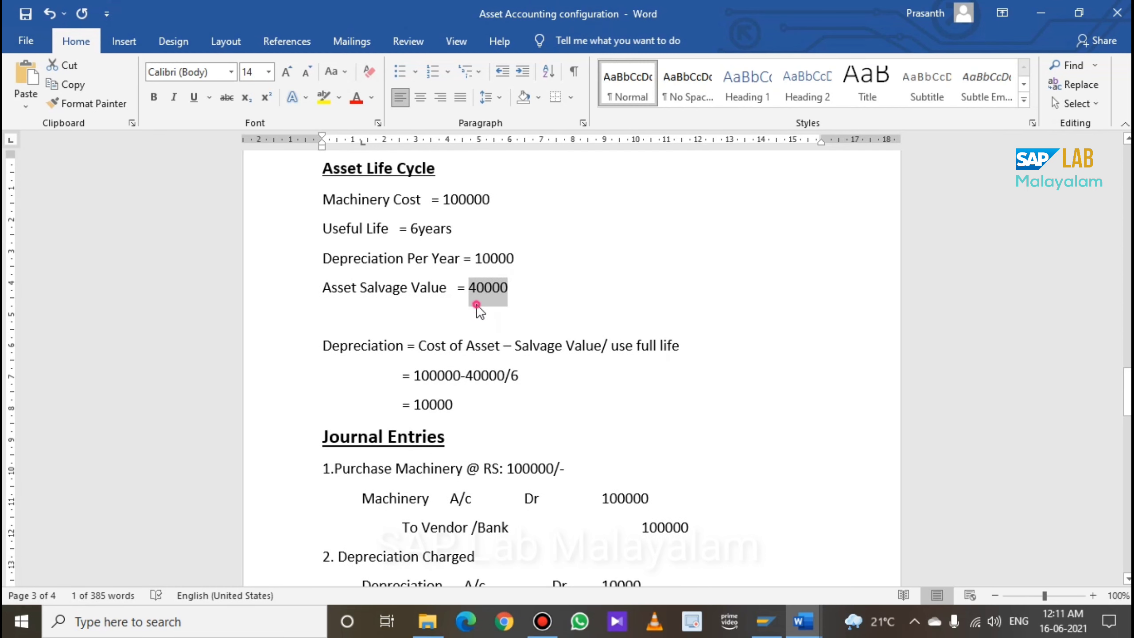
click(476, 307)
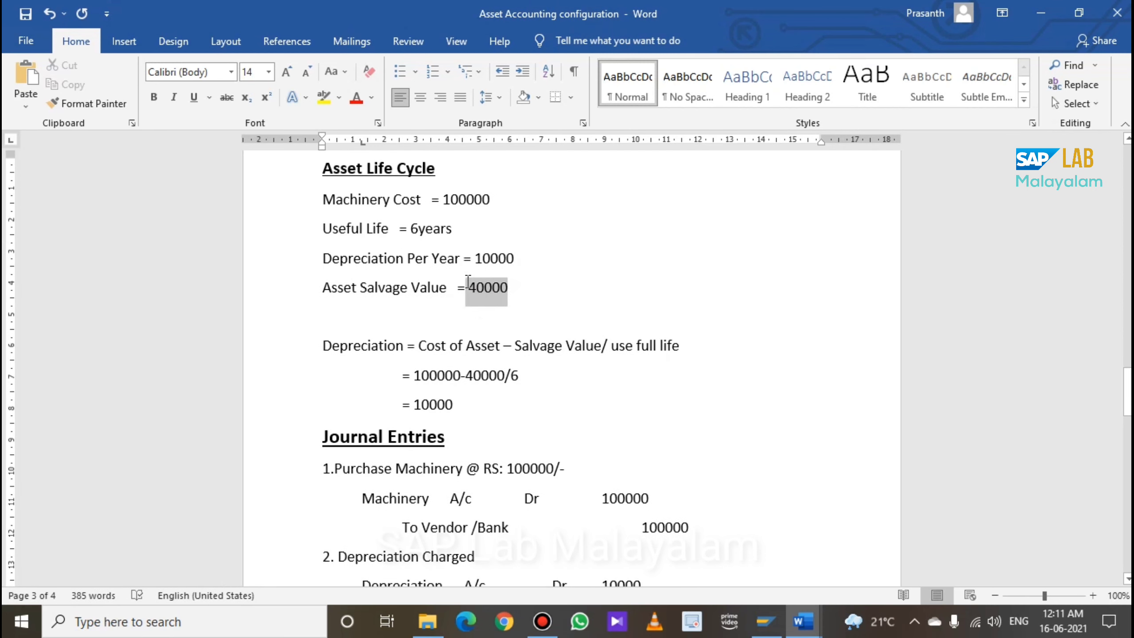
mouse_move(467, 282)
mouse_down()
mouse_move(518, 288)
mouse_move(459, 290)
mouse_move(469, 289)
mouse_up()
click(526, 301)
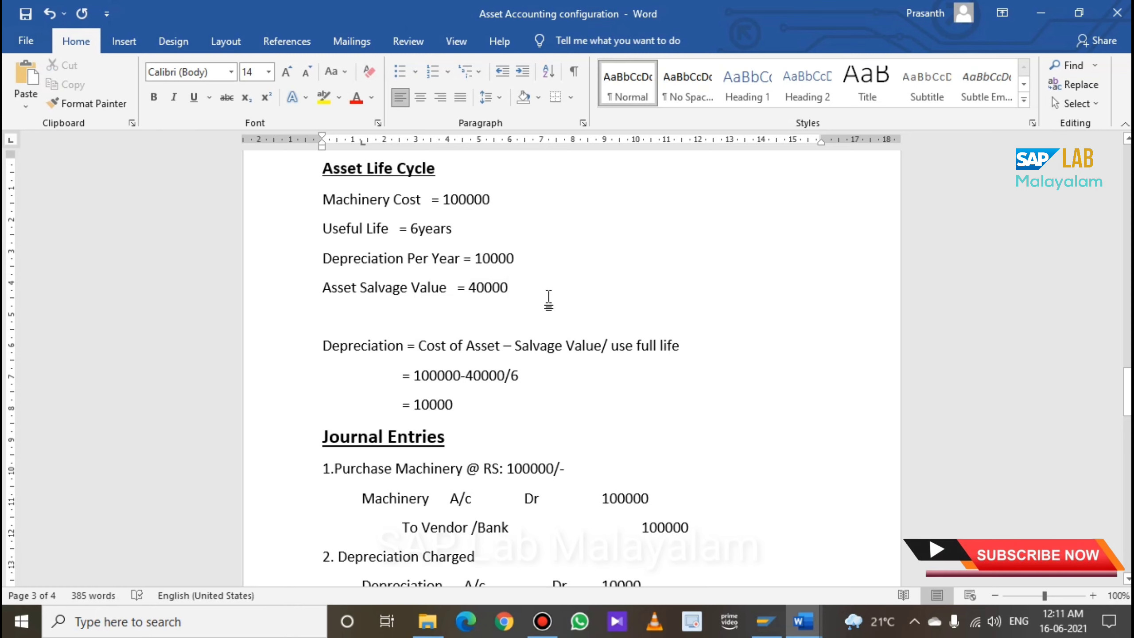
Examine the bank, profit and accumulated depreciation amounts in the Profit on Sale of Asset journal entry, highlighting each one
key(Down)
key(Down)
key(Down)
key(Down)
key(Down)
key(Down)
key(Down)
key(Down)
key(Down)
key(Down)
key(Down)
key(Down)
key(Down)
key(Down)
key(Down)
key(Down)
key(Down)
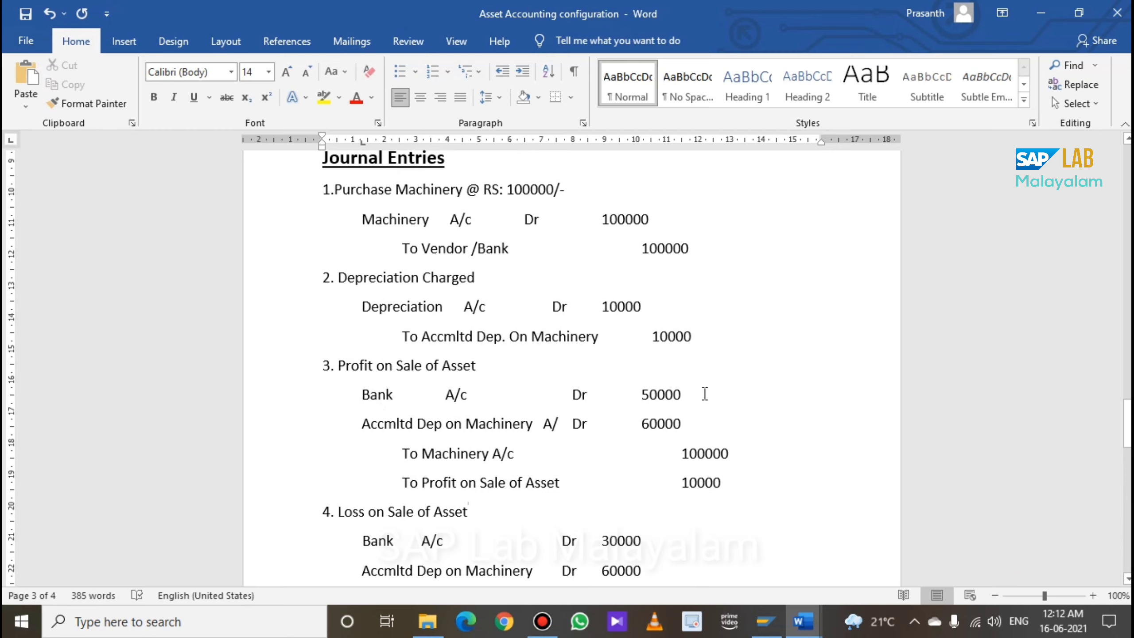
drag(705, 393, 639, 395)
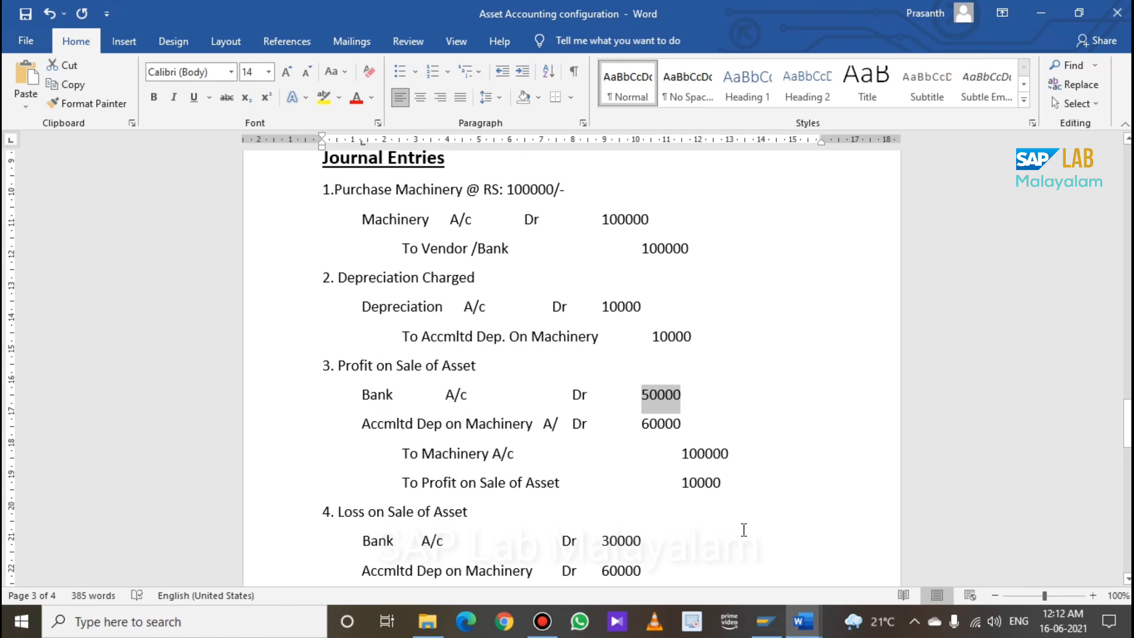
drag(736, 495, 679, 487)
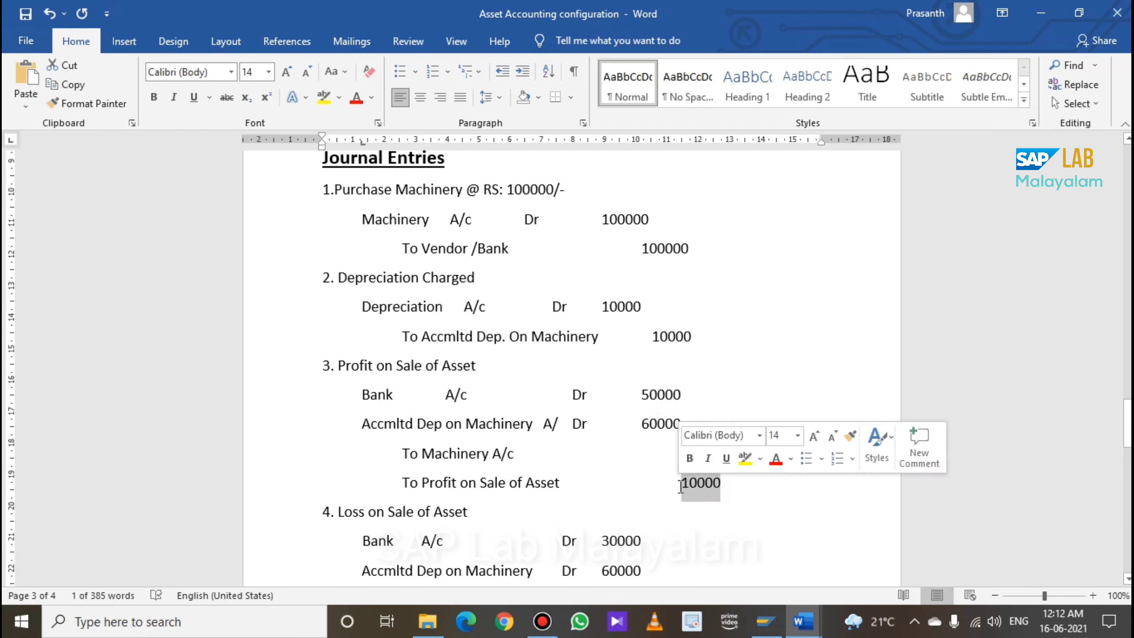
click(442, 424)
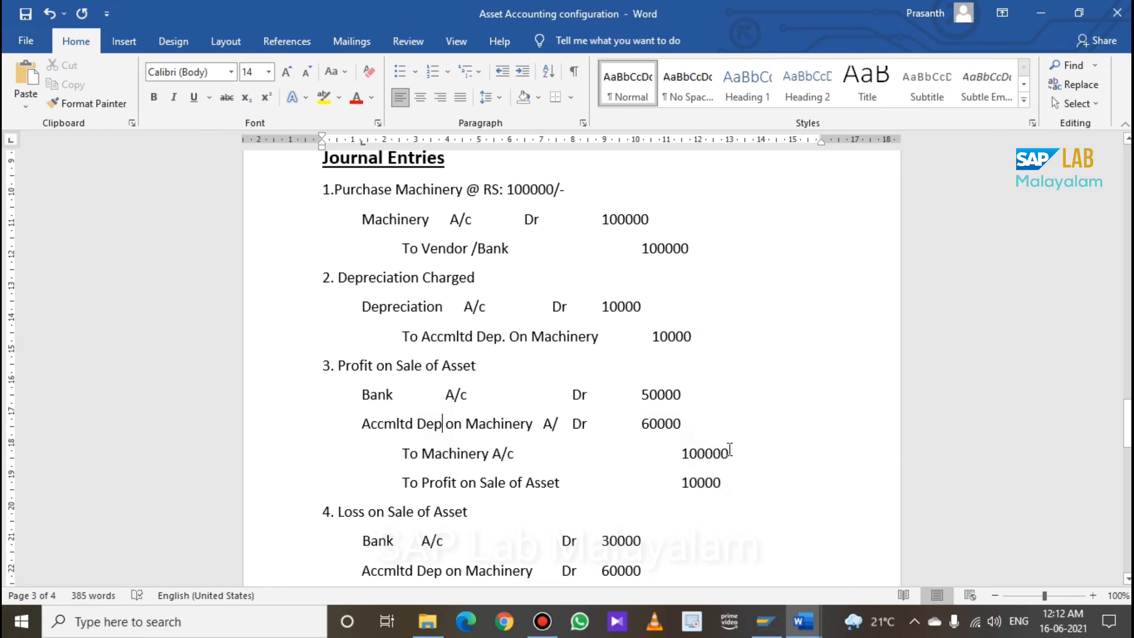
drag(730, 450, 690, 424)
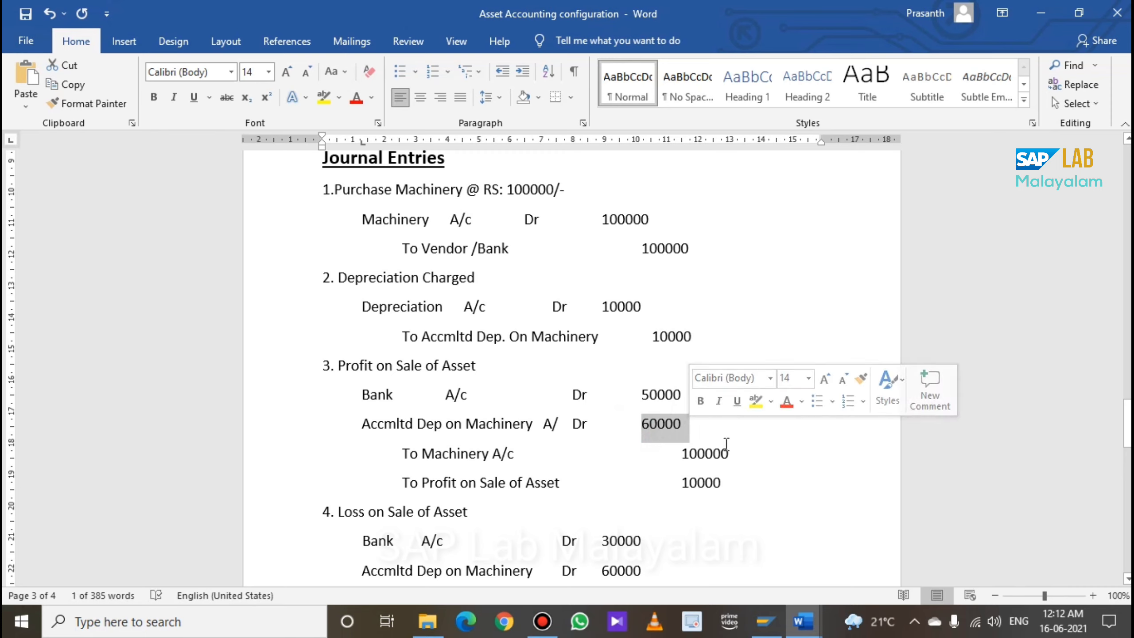
click(726, 443)
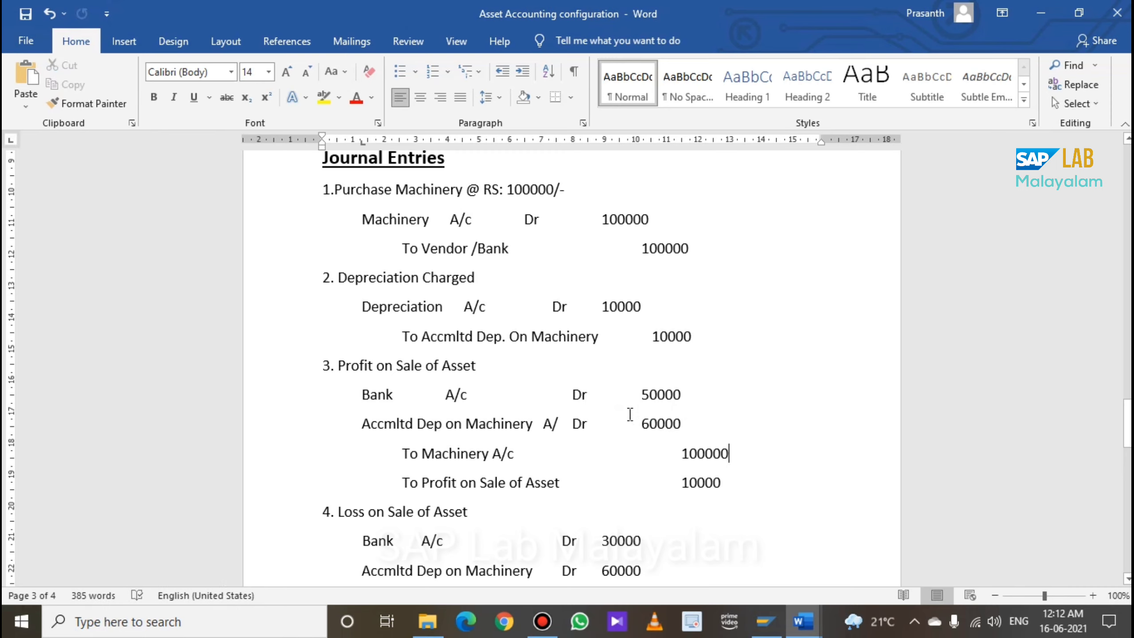
Compare the profit and loss on sale journal entries with the Asset Salvage Value in the Asset Life Cycle section
scroll(732, 487, down, 1)
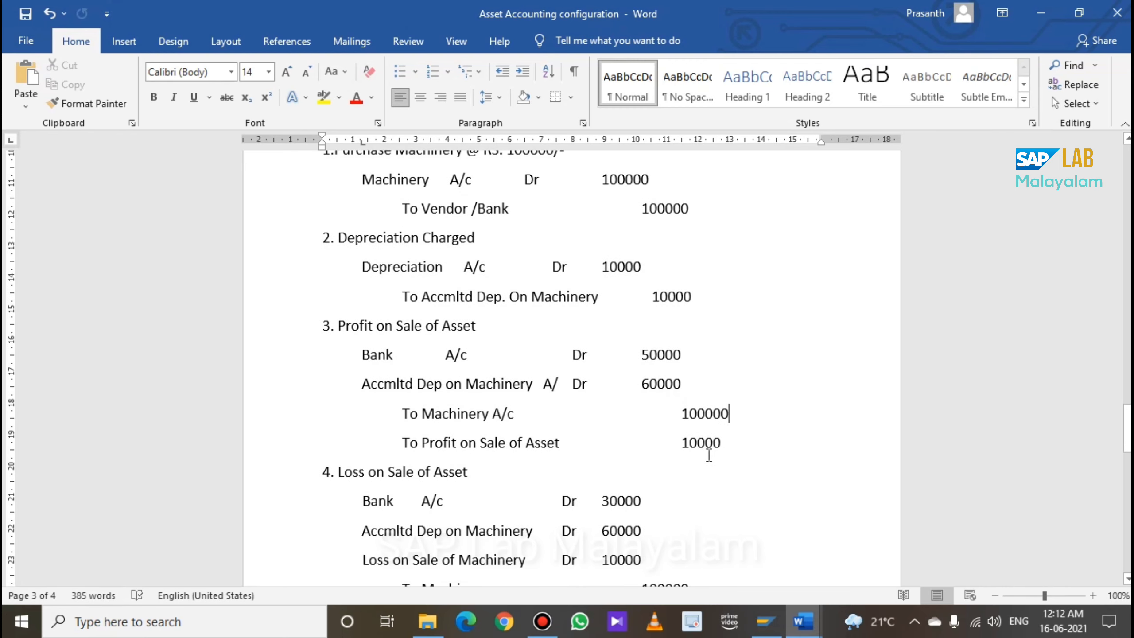
scroll(683, 472, down, 3)
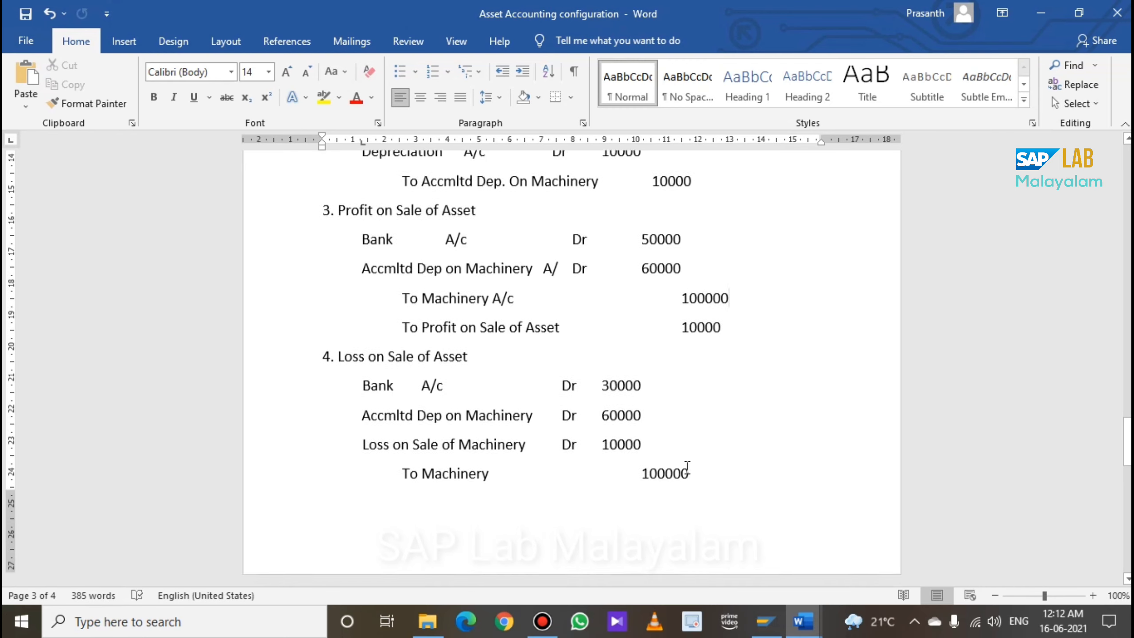
scroll(688, 473, up, 2)
scroll(691, 474, down, 2)
scroll(689, 471, up, 9)
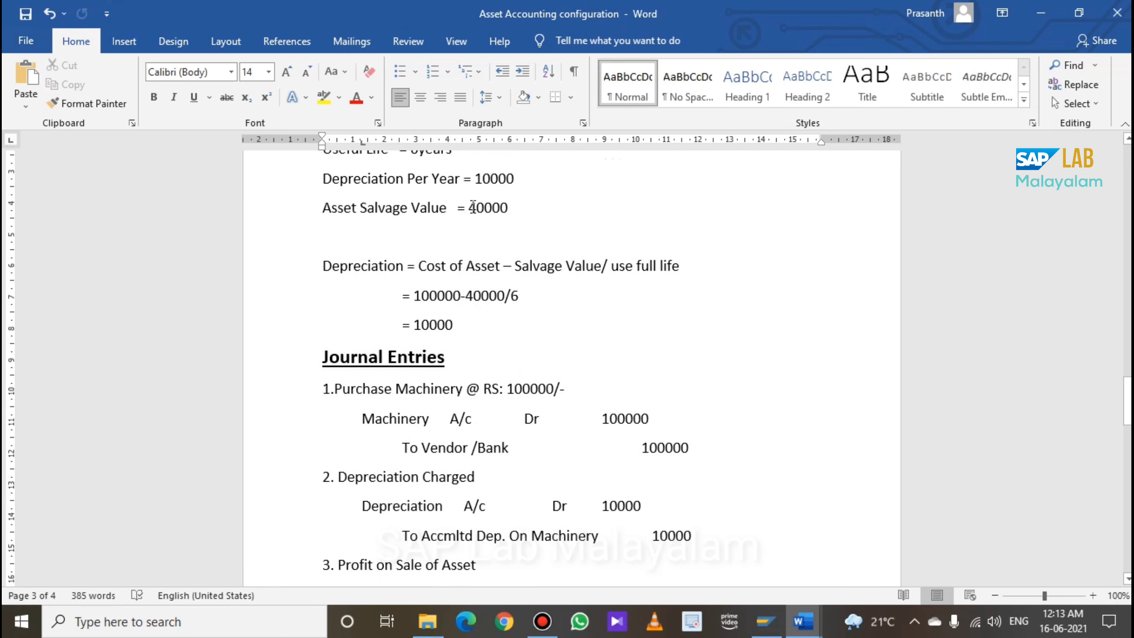
double_click(473, 207)
scroll(685, 345, down, 7)
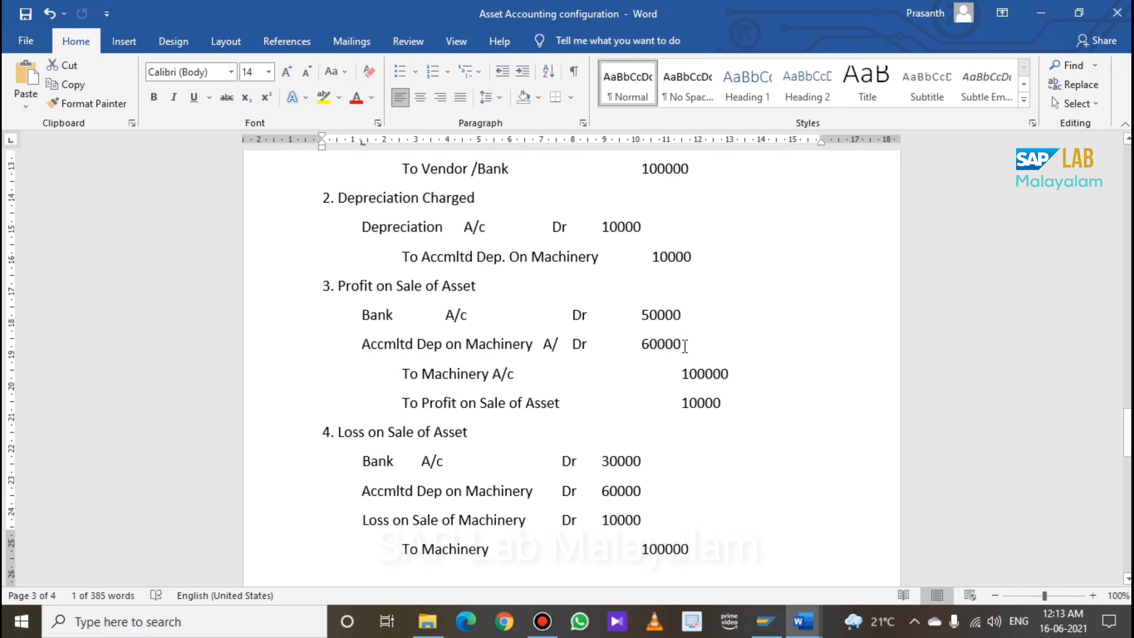
scroll(686, 346, down, 1)
scroll(685, 339, up, 4)
scroll(685, 344, down, 5)
scroll(685, 347, up, 1)
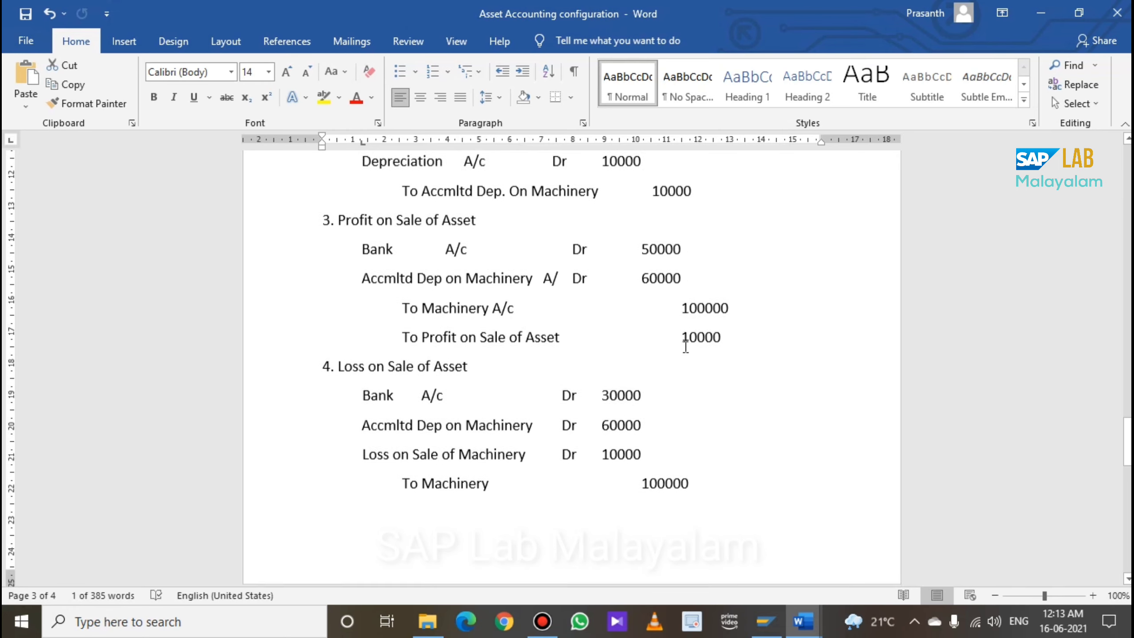
scroll(686, 347, up, 8)
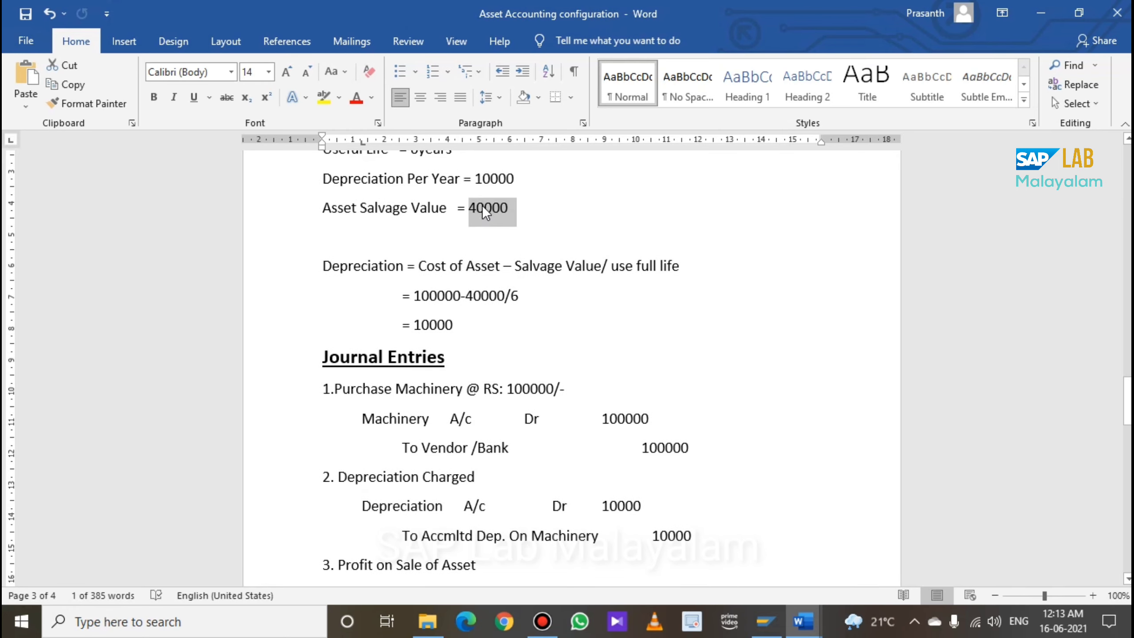
click(471, 206)
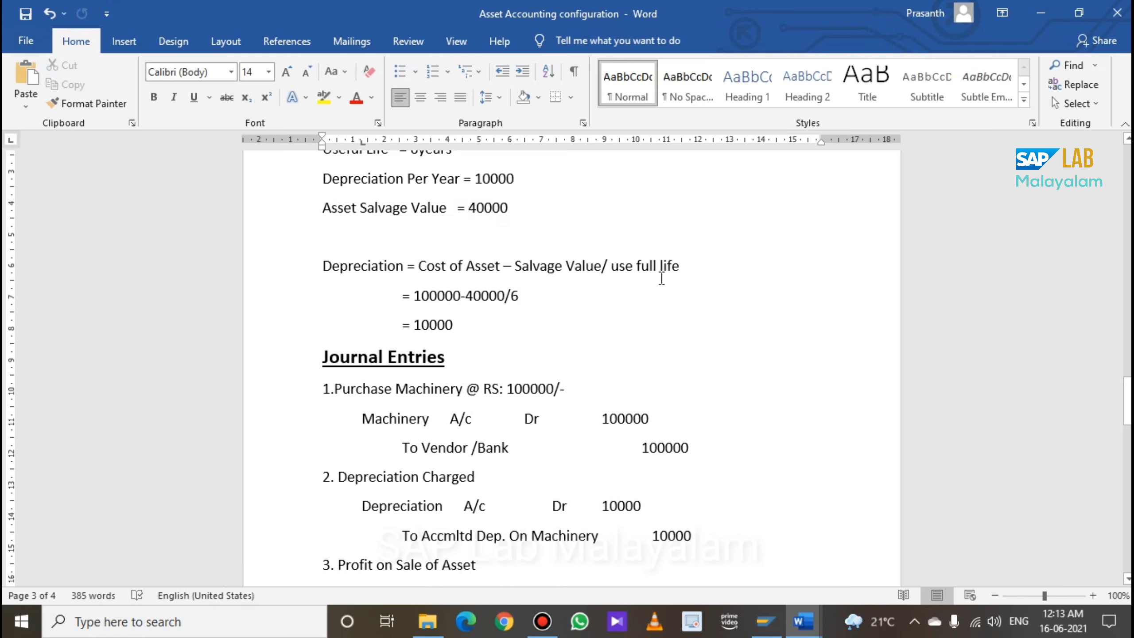
Walk through the Profit on Sale of Asset entry, highlighting the debit amounts and the Machinery and Profit credit lines
scroll(696, 298, down, 3)
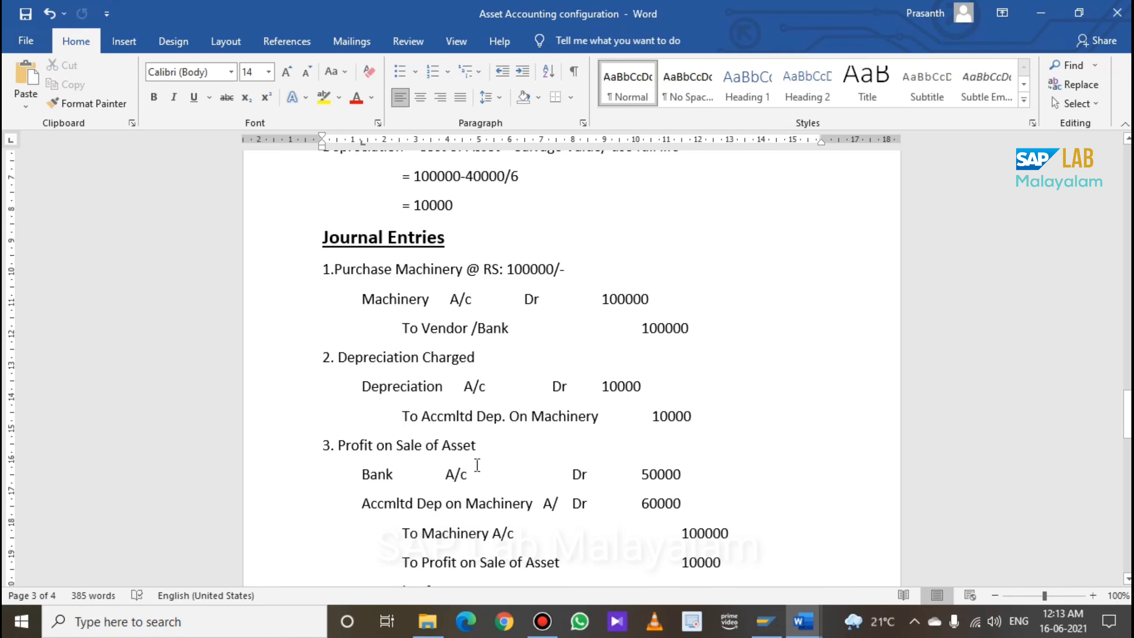
scroll(477, 465, down, 2)
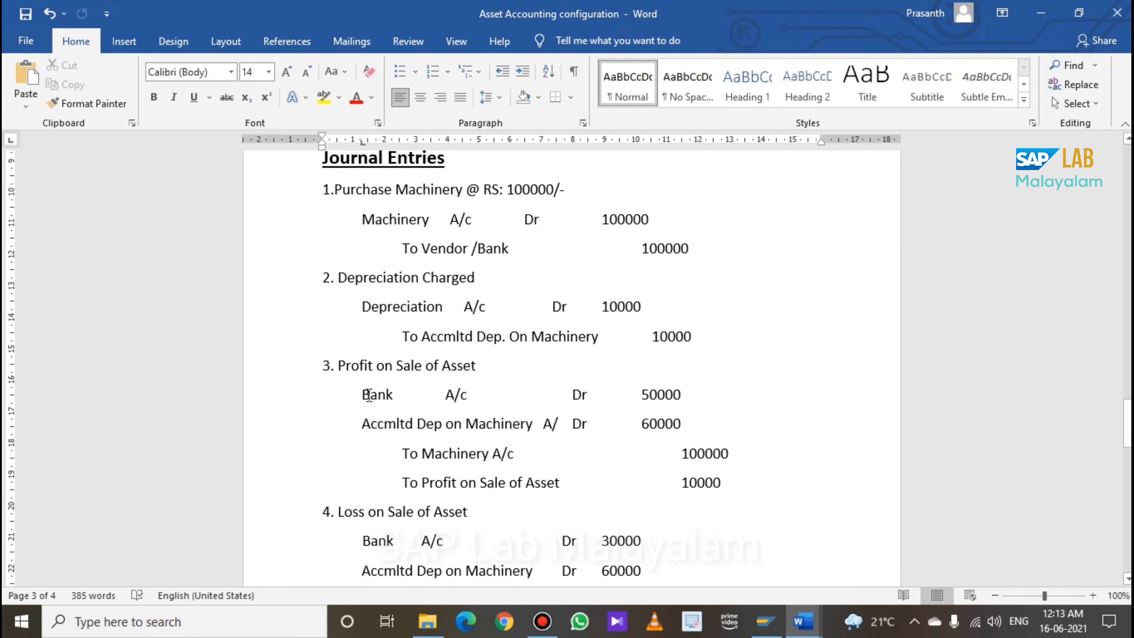
drag(699, 395, 630, 393)
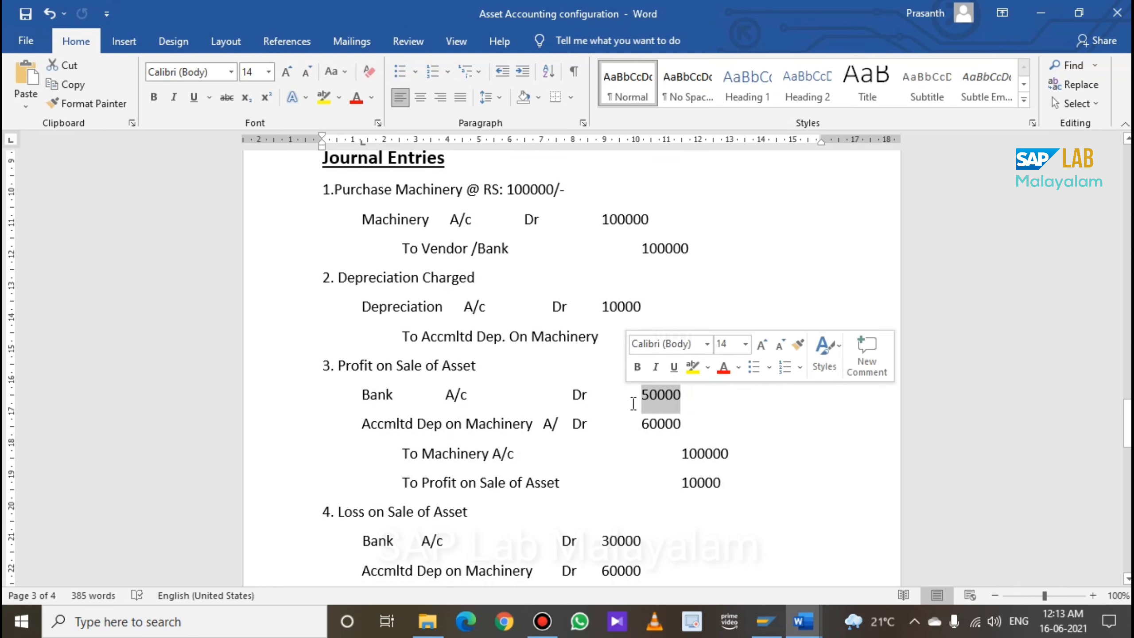
click(692, 424)
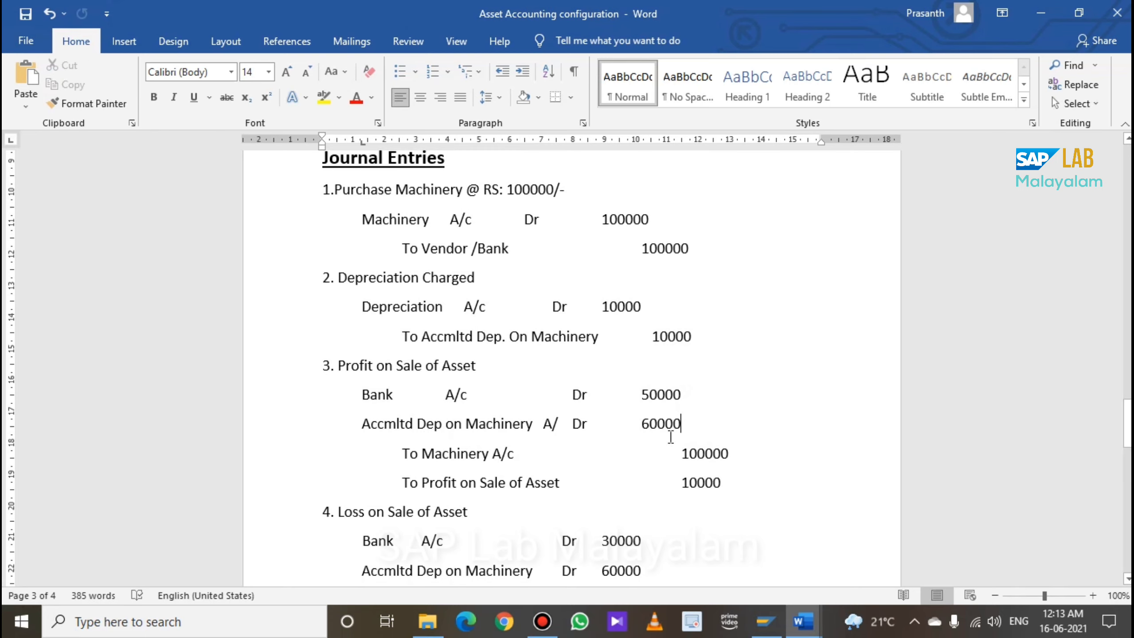
drag(692, 424, 641, 424)
click(714, 433)
drag(739, 456, 402, 456)
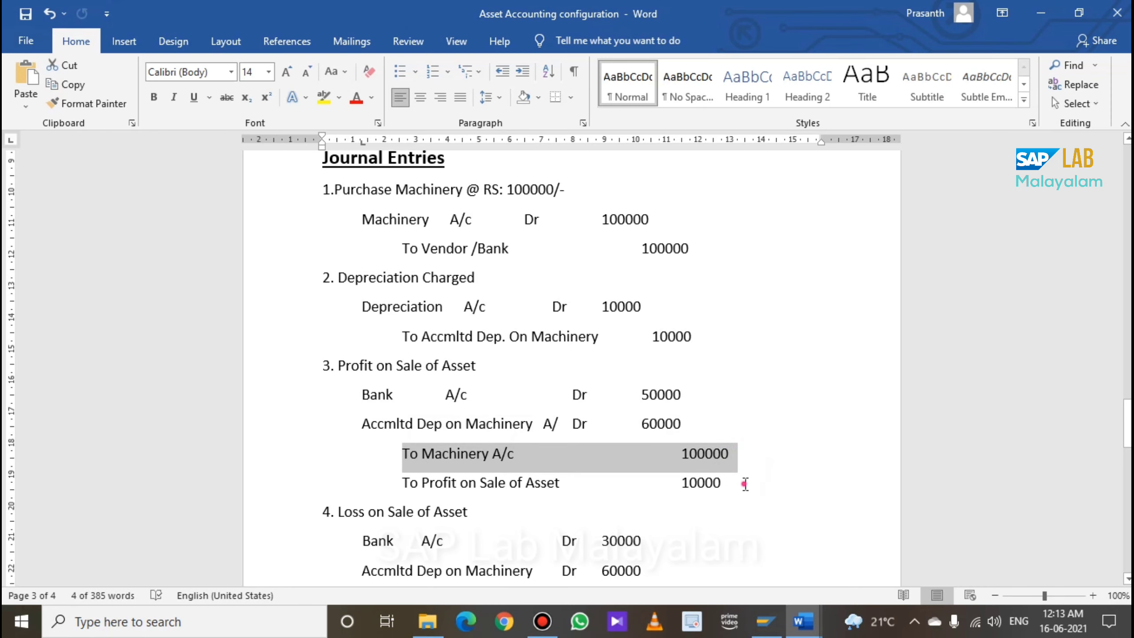
drag(743, 483, 403, 483)
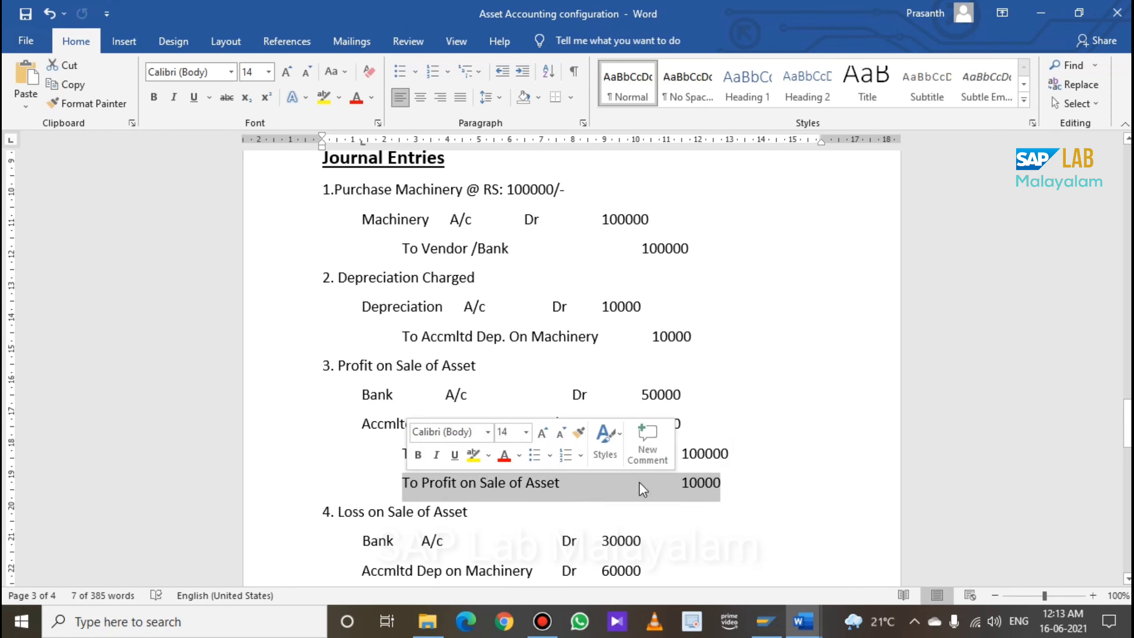
click(743, 488)
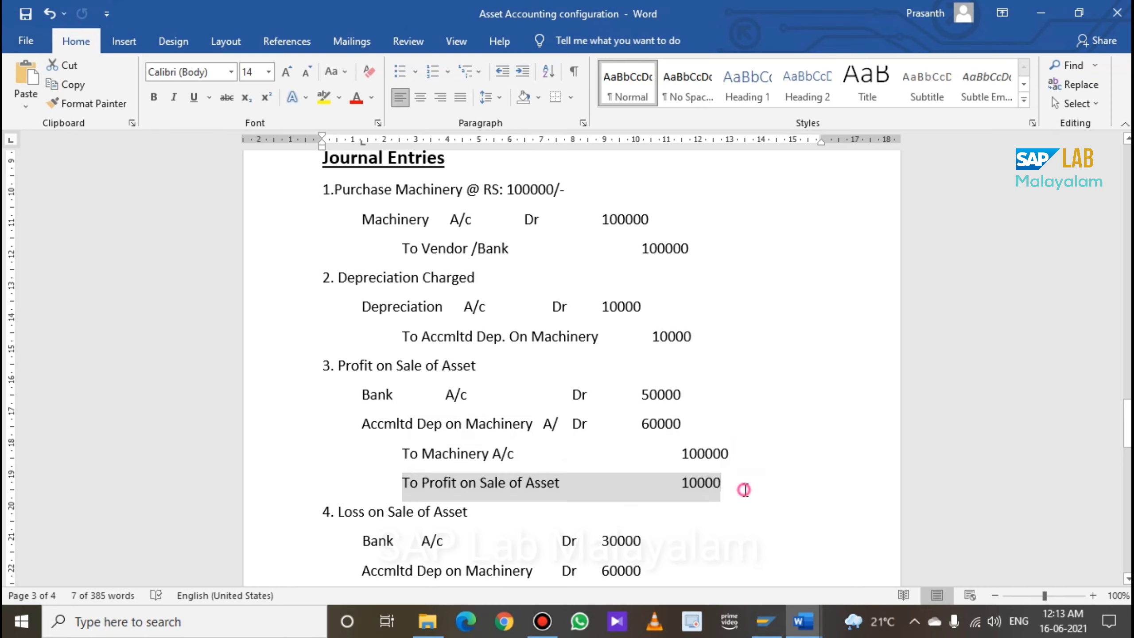
Review the Loss on Sale of Asset journal entry, highlighting the whole entry and its Bank A/c debit line
scroll(745, 488, down, 3)
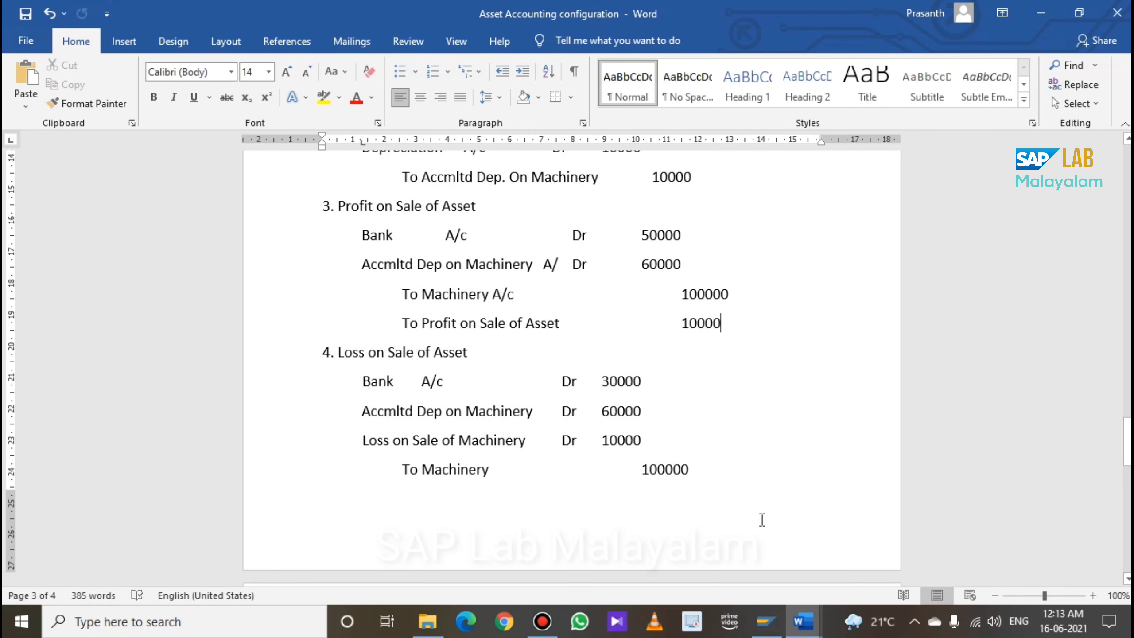
click(336, 349)
drag(338, 349, 716, 497)
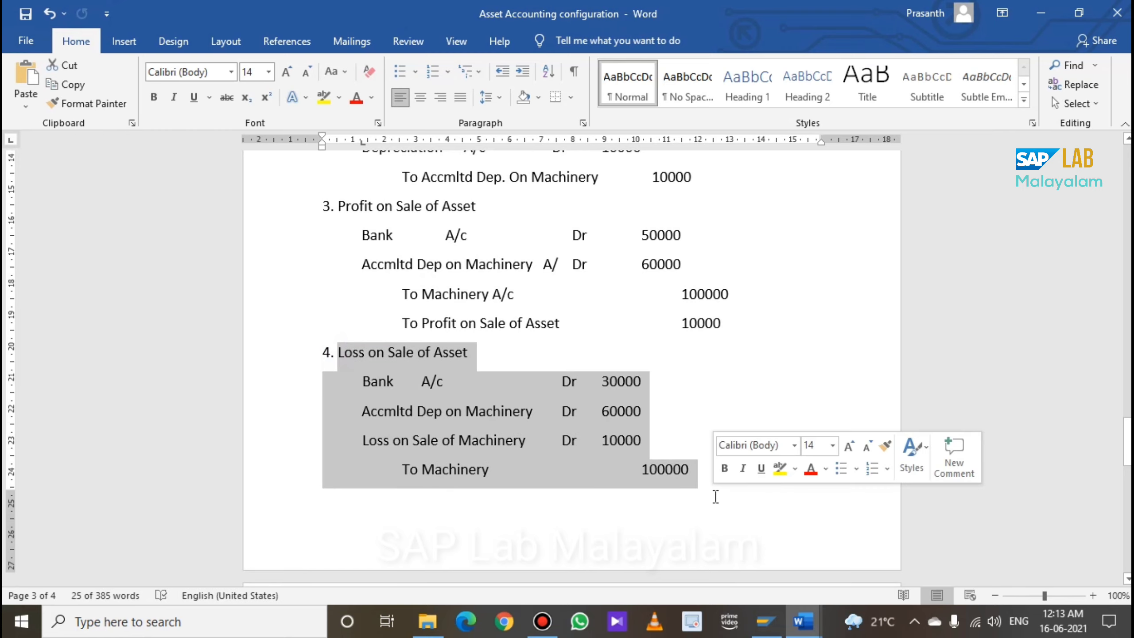
click(681, 469)
click(703, 471)
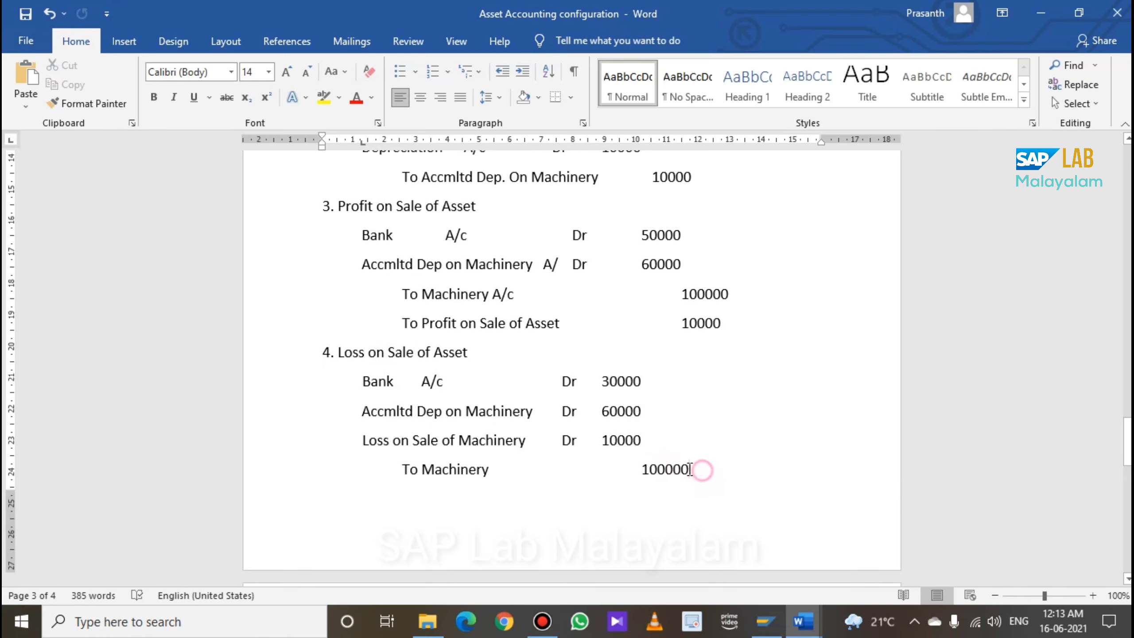
drag(690, 470, 364, 384)
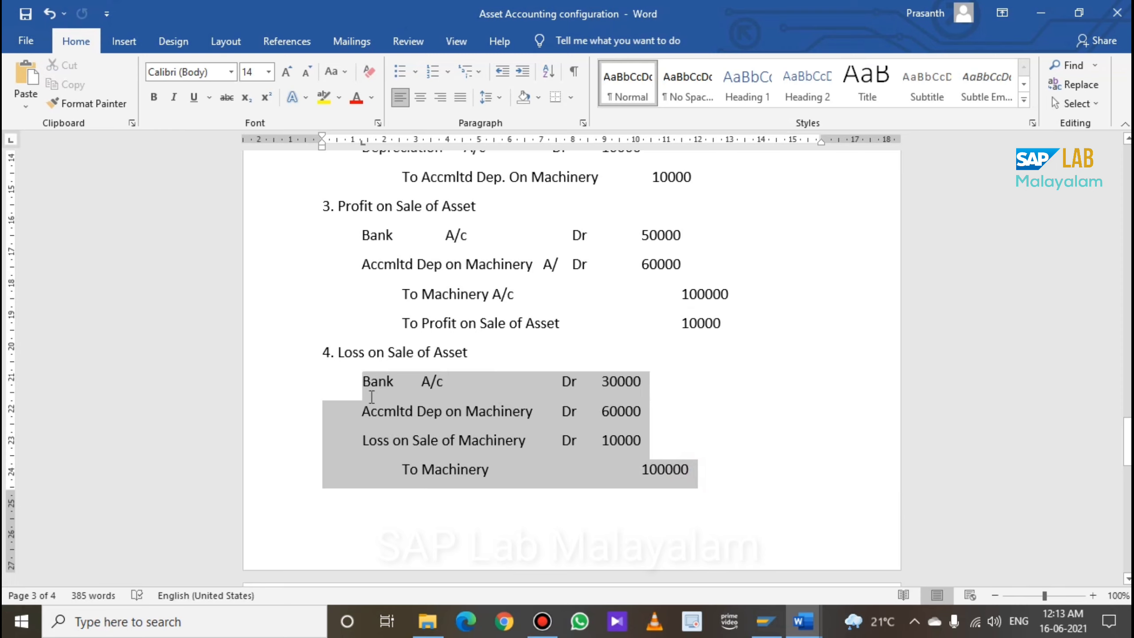
click(754, 442)
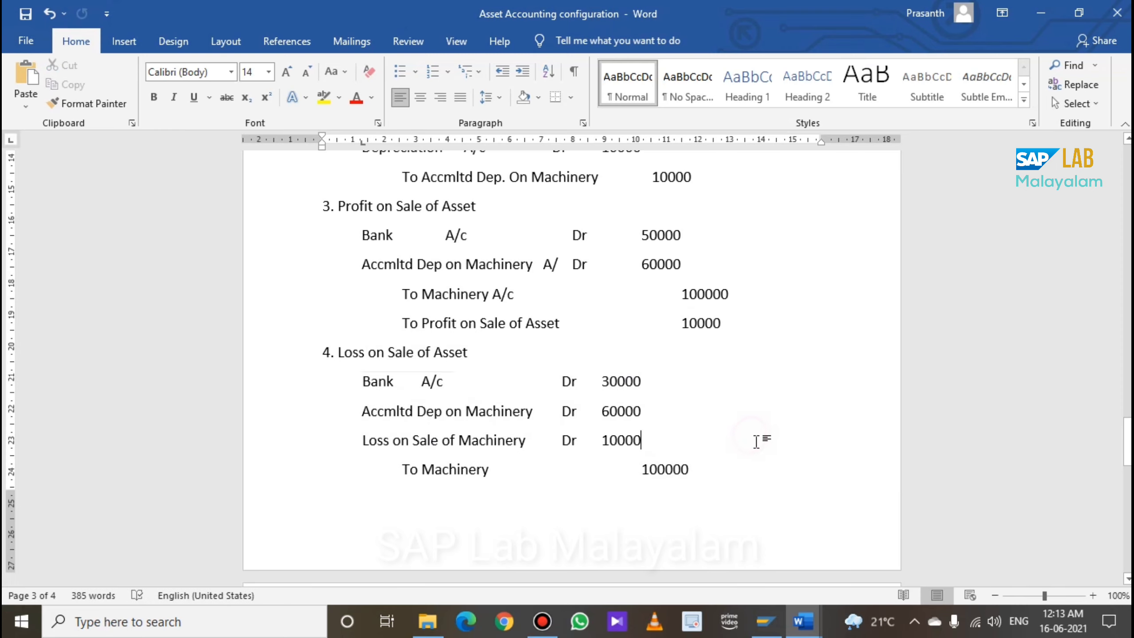
click(713, 466)
click(691, 388)
drag(662, 383, 600, 380)
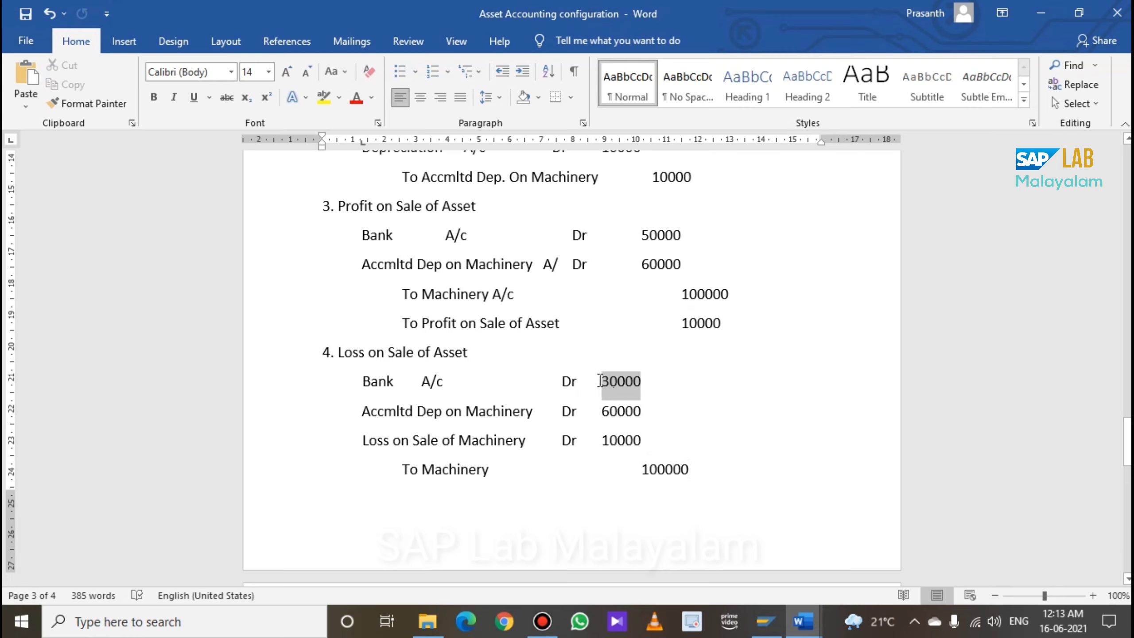
click(656, 401)
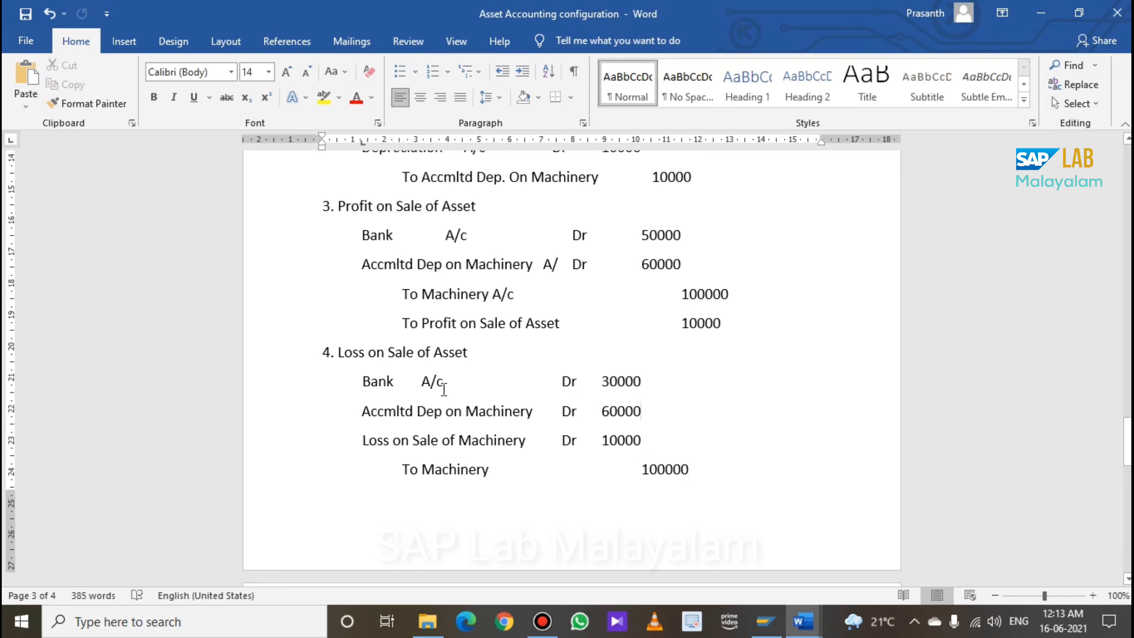
drag(347, 385, 664, 375)
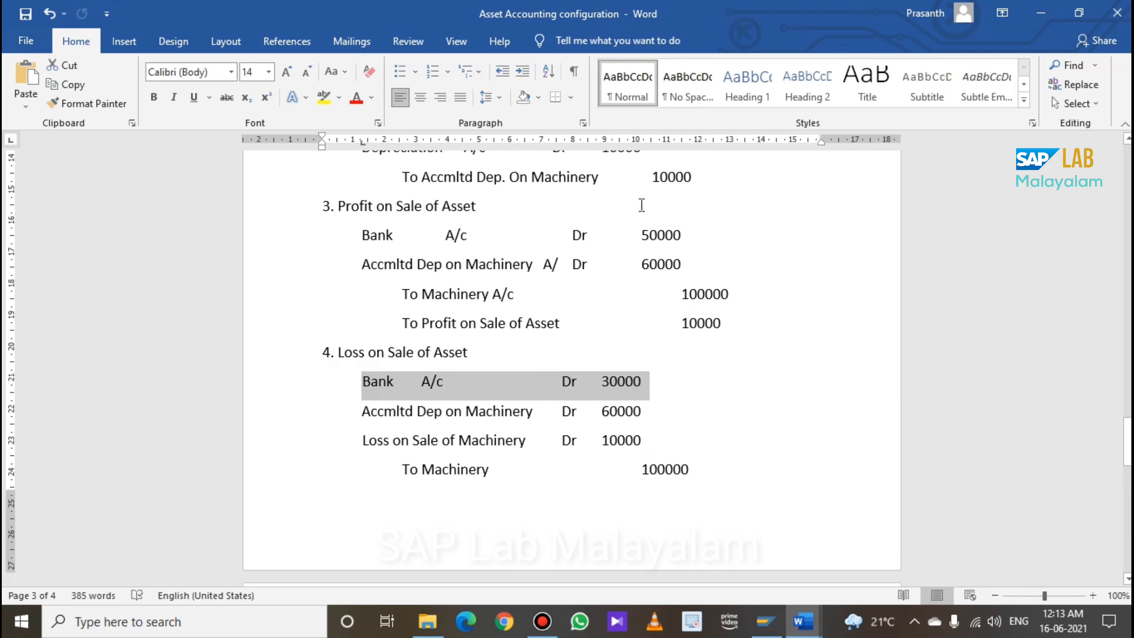
Compare the Bank lines of the profit and loss on sale entries, highlighting the remaining Loss on Sale of Asset debit and credit lines
drag(683, 235, 357, 237)
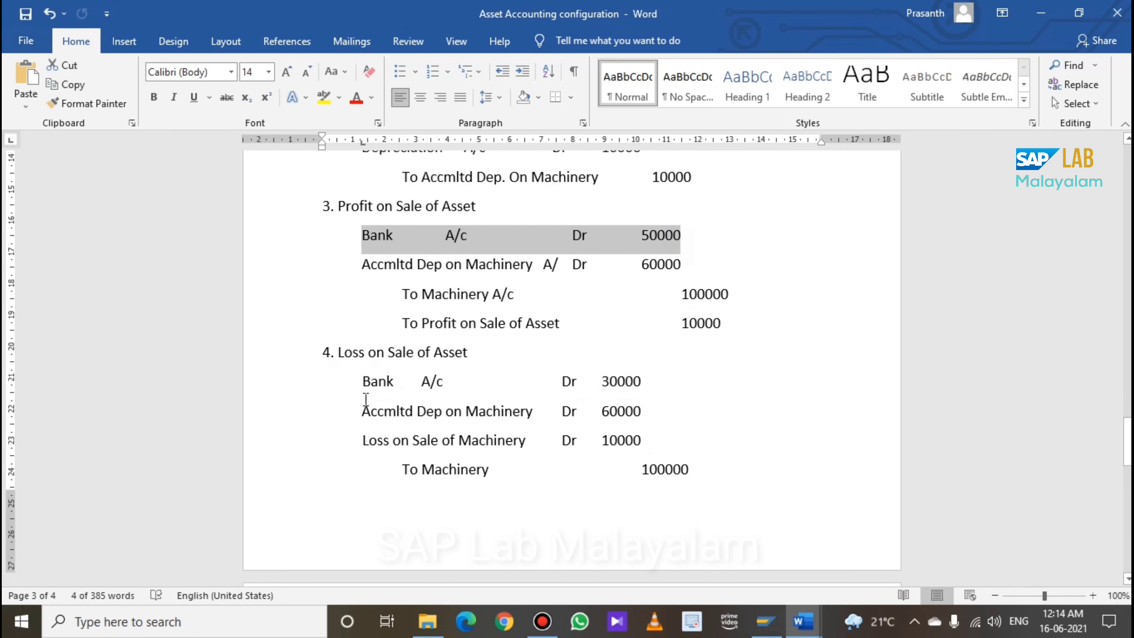
drag(365, 383, 647, 394)
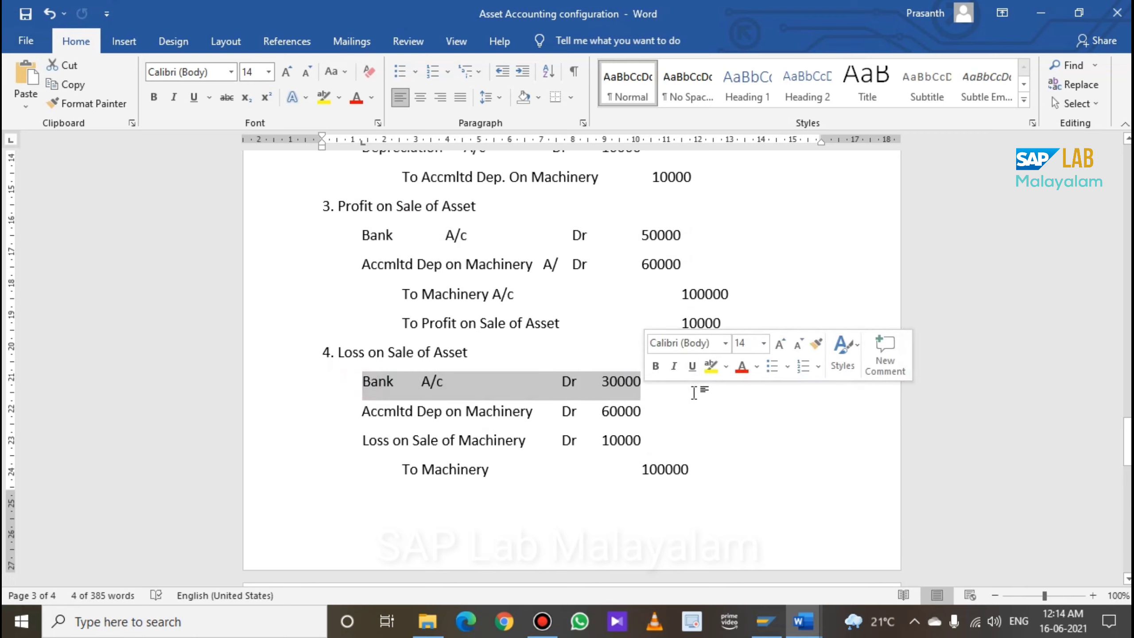
drag(357, 441, 623, 456)
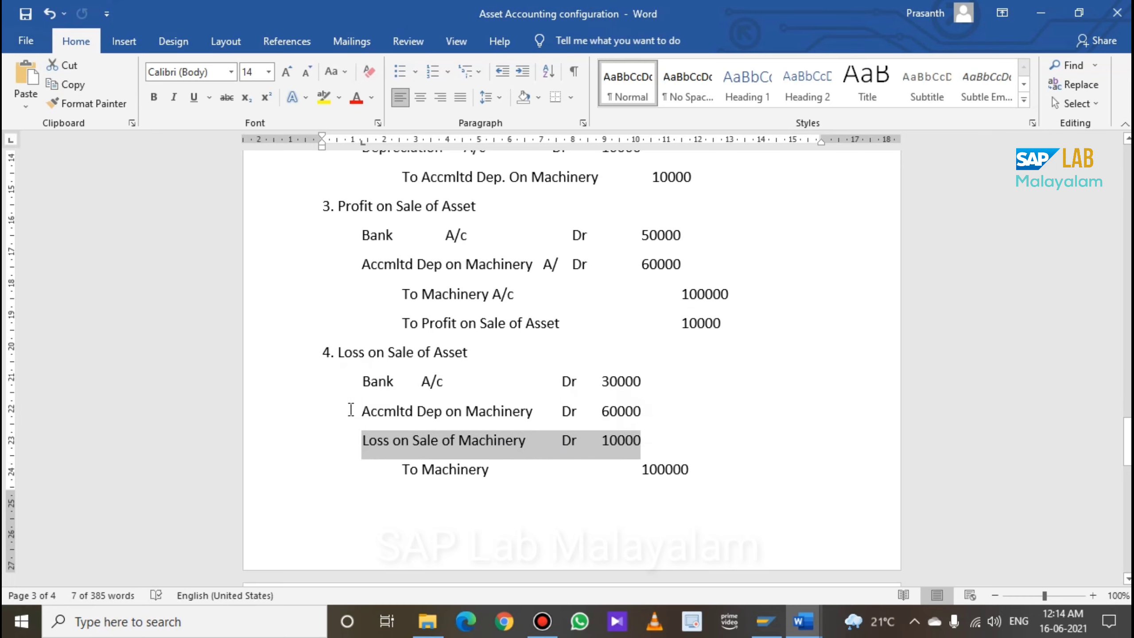
drag(348, 409, 646, 456)
click(633, 461)
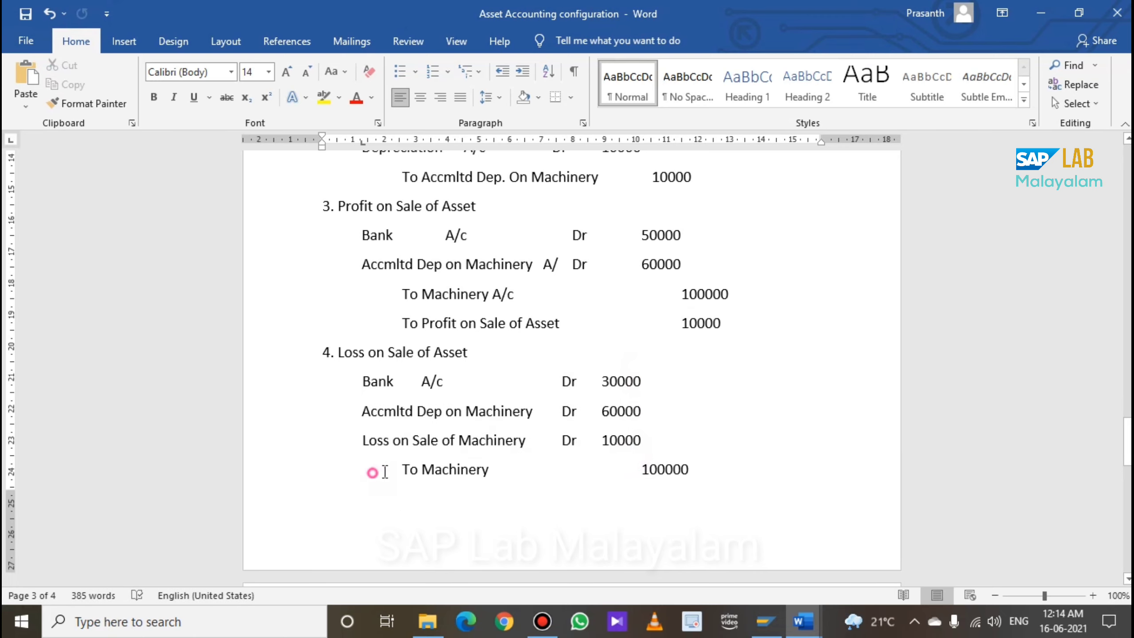
drag(385, 472, 679, 487)
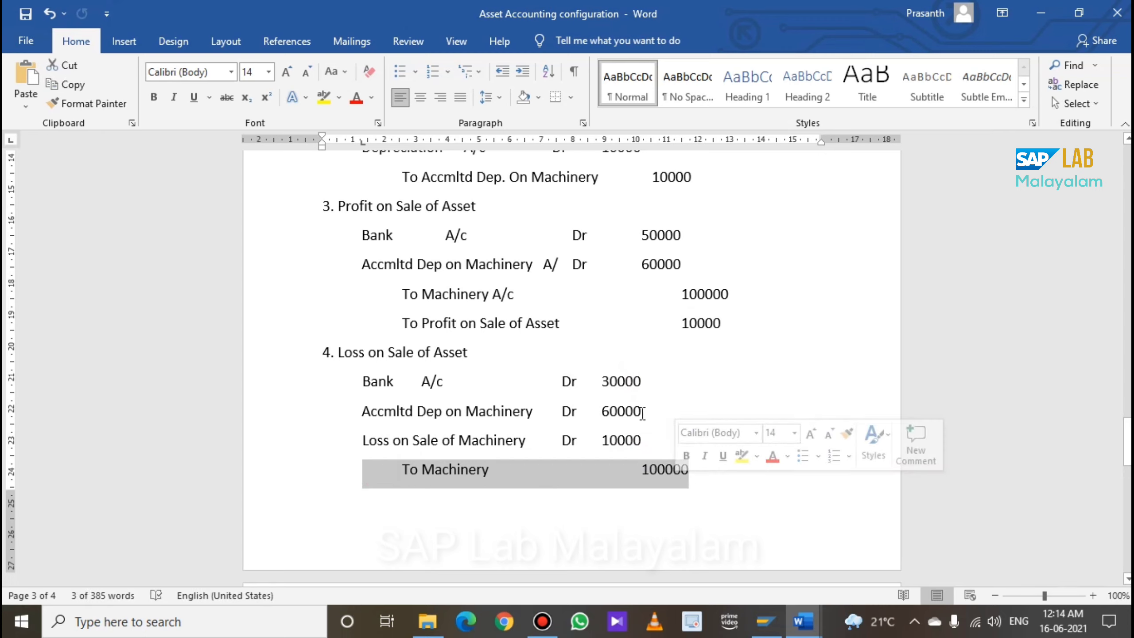
Examine the accumulated depreciation, loss and bank debit amounts in the Loss on Sale of Asset entry, highlighting each one
drag(647, 411, 600, 410)
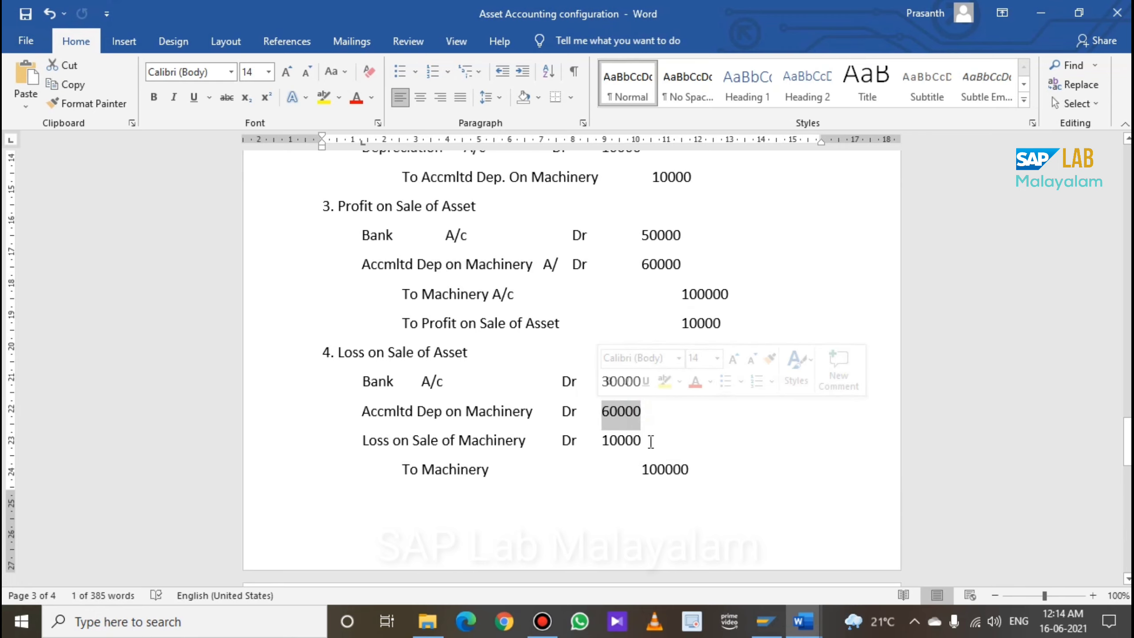
drag(651, 441, 589, 436)
click(571, 380)
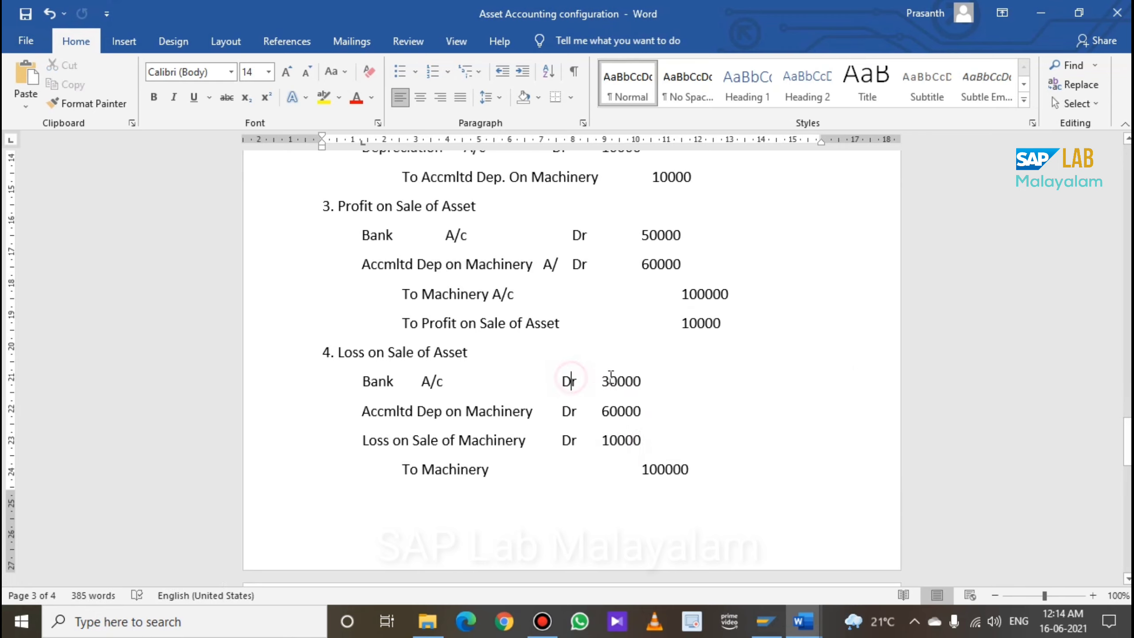
drag(648, 382, 600, 382)
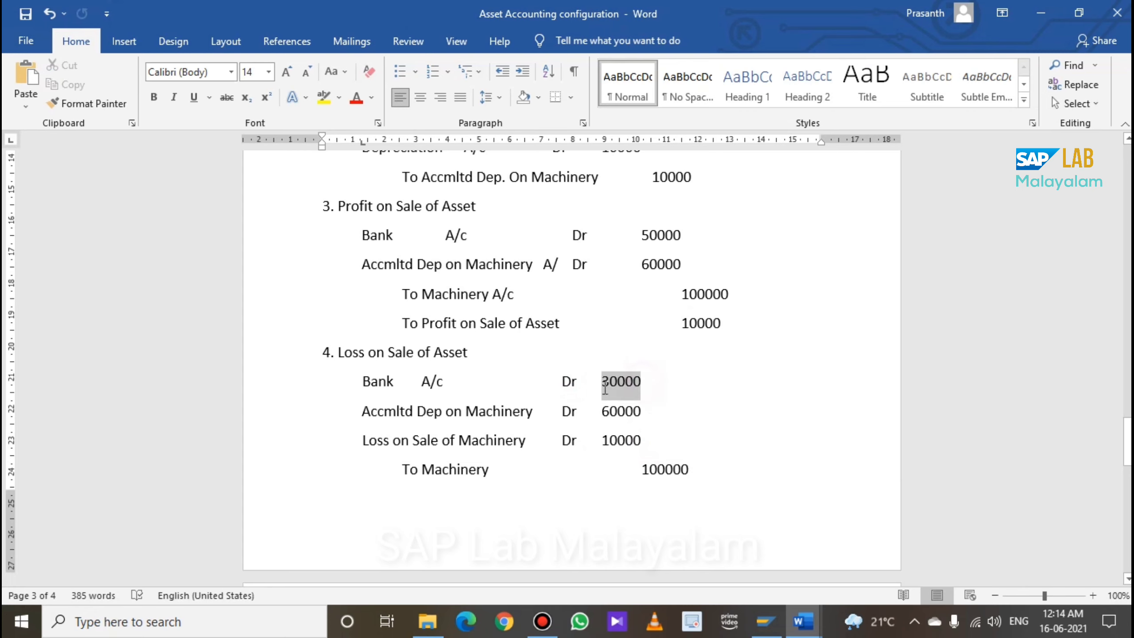
click(699, 461)
Review the journal entries together with the depreciation formula and the Asset Life Cycle section
scroll(696, 460, up, 3)
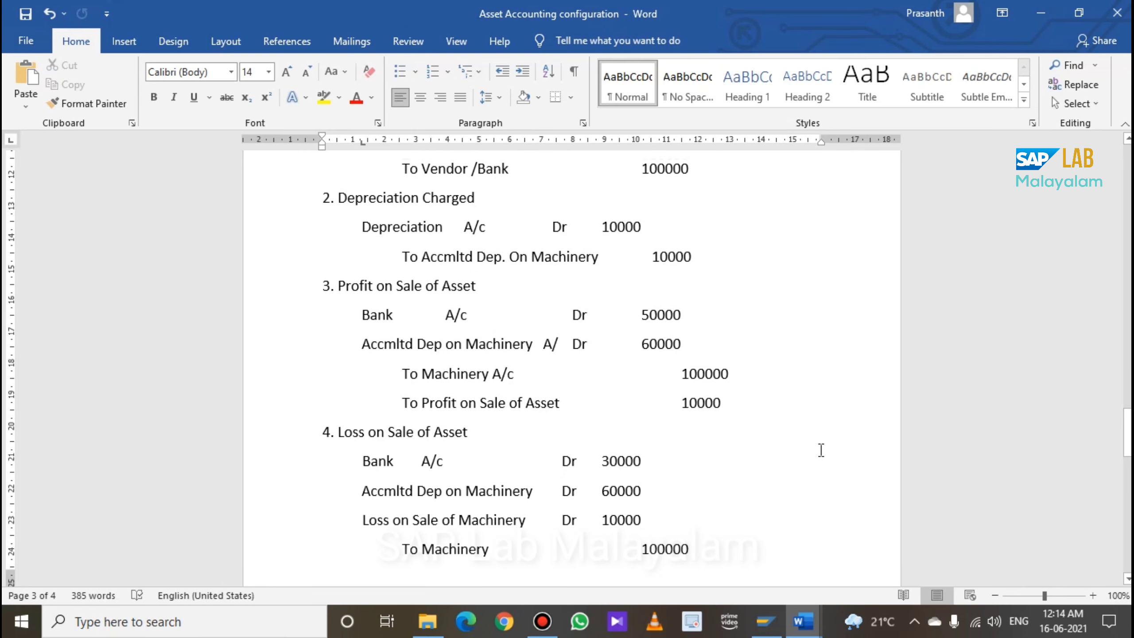
scroll(819, 450, up, 5)
scroll(799, 450, down, 3)
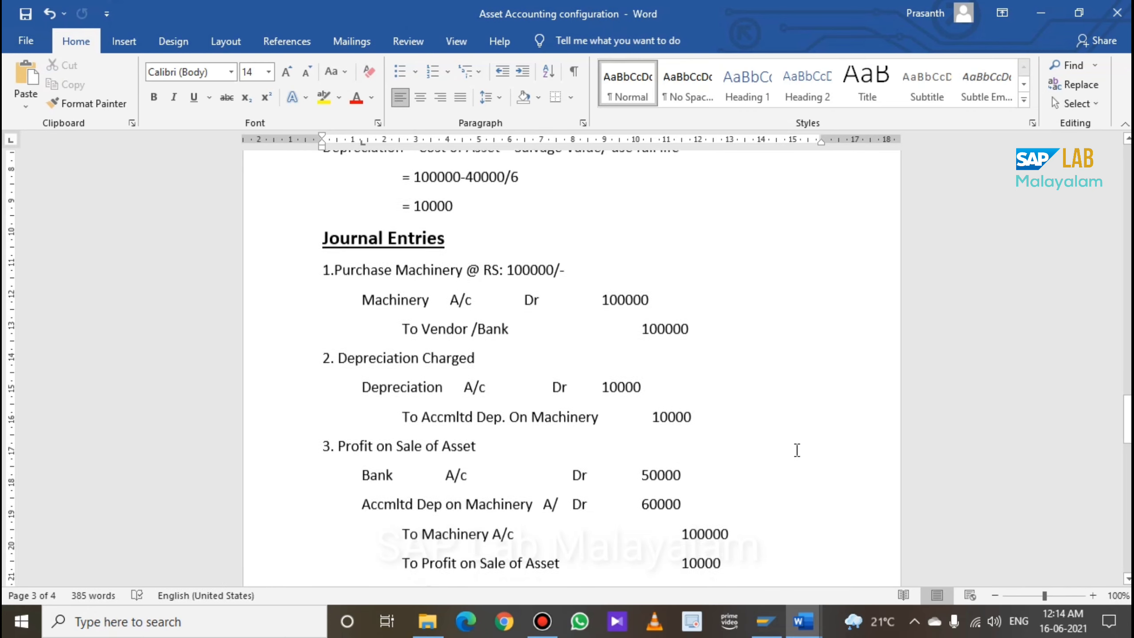
scroll(786, 455, up, 5)
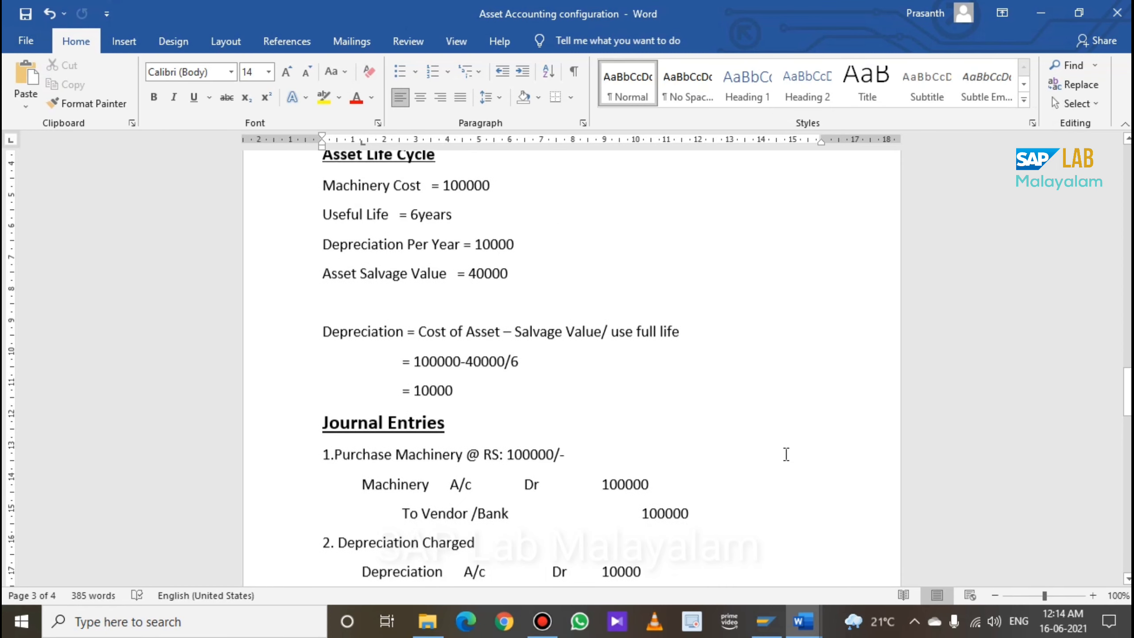
scroll(786, 455, down, 5)
scroll(747, 425, up, 6)
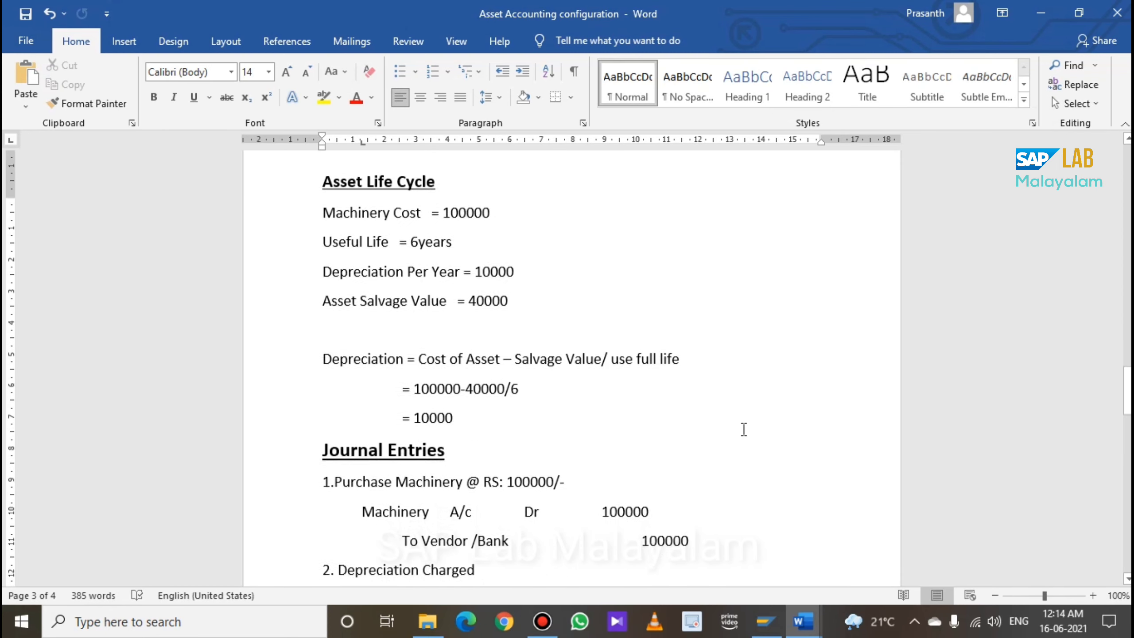
scroll(744, 430, up, 1)
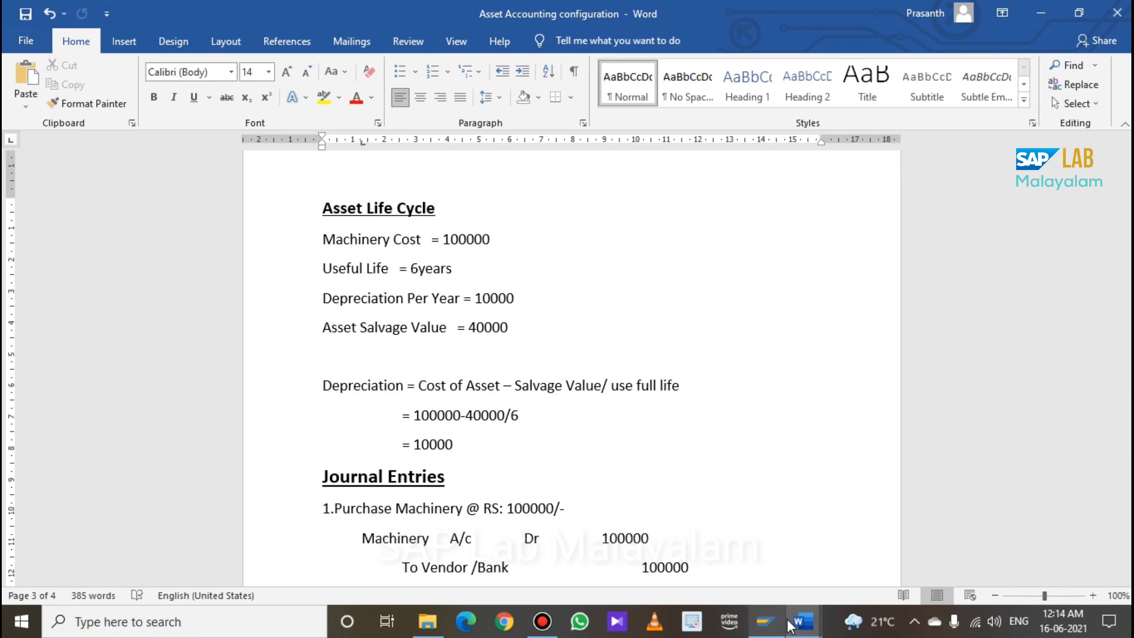
Switch to the SAP FICO THEORY AND PROCEDURE Master Copy document and review its table of asset G/L accounts
mouse_move(803, 621)
click(846, 552)
scroll(666, 431, down, 1)
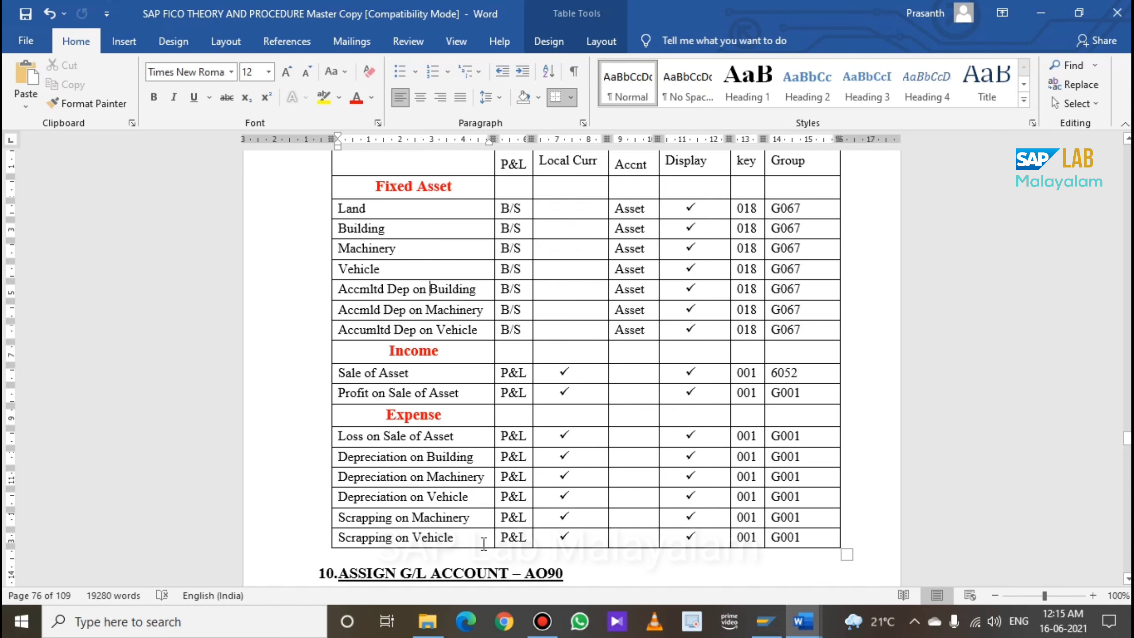
scroll(661, 308, up, 1)
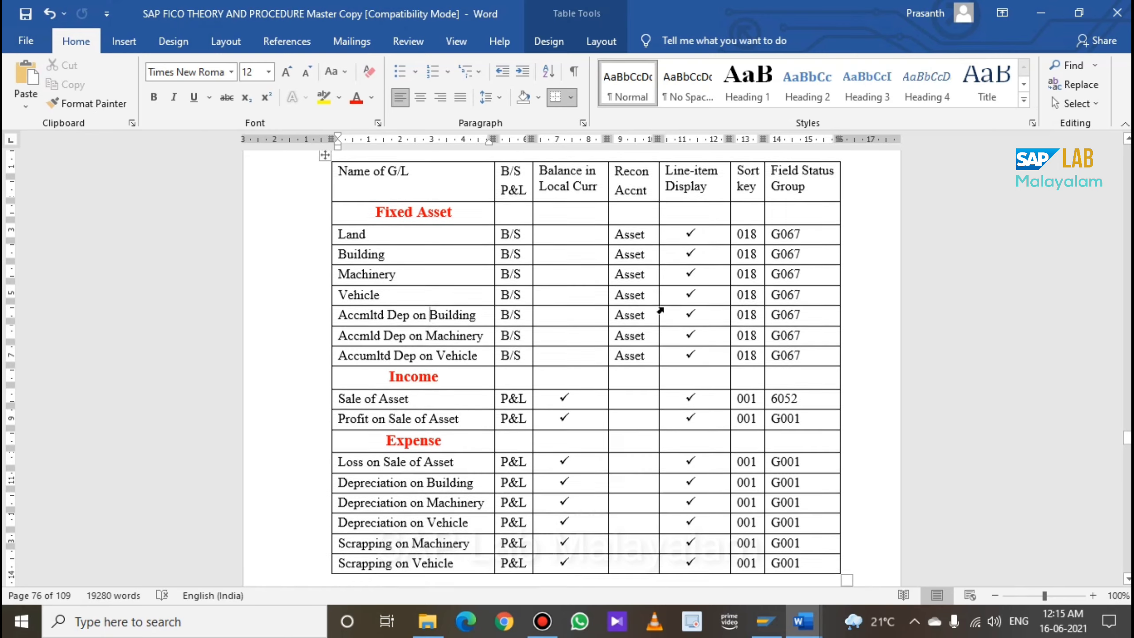
scroll(751, 375, down, 1)
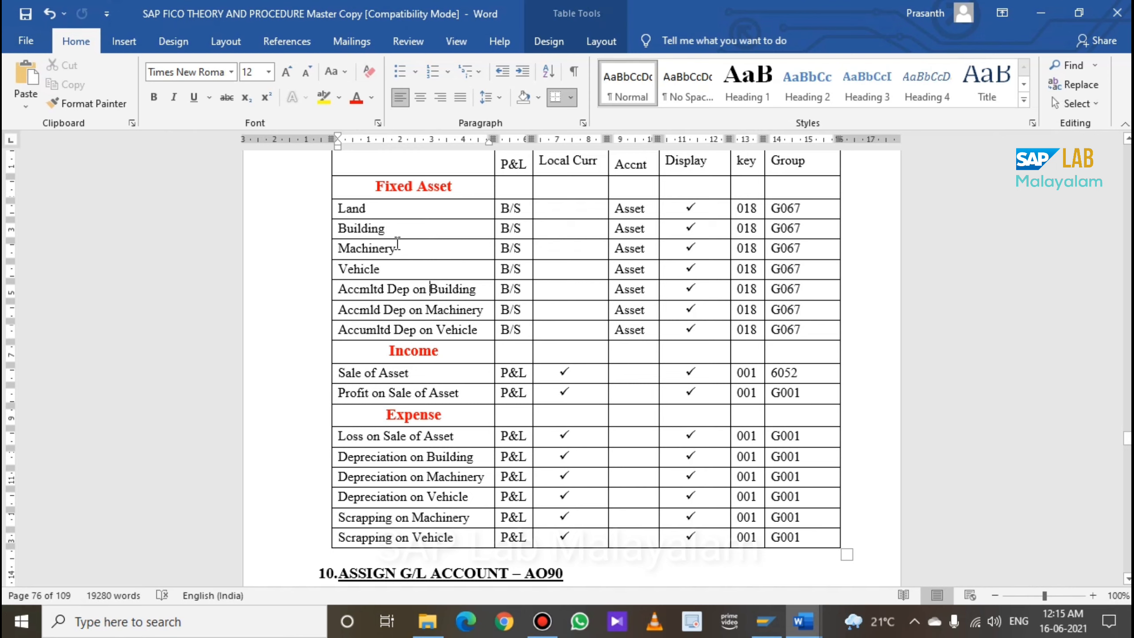
Highlight the fixed asset accounts from Land to Vehicle and the three accumulated depreciation accounts in the G/L table
drag(433, 271, 350, 208)
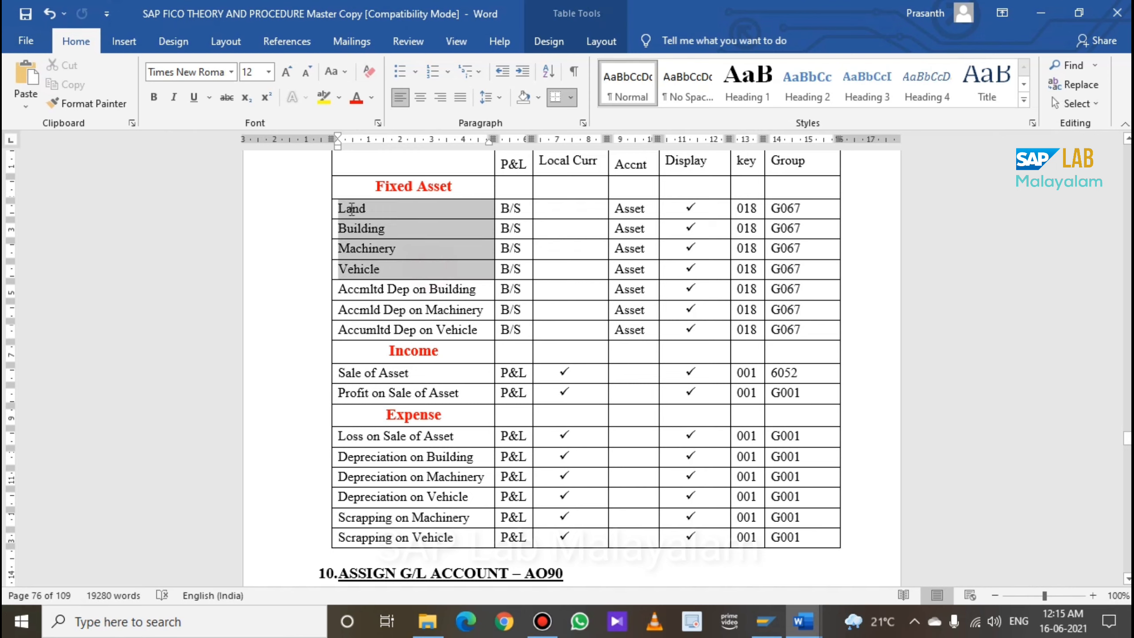
drag(341, 290, 452, 335)
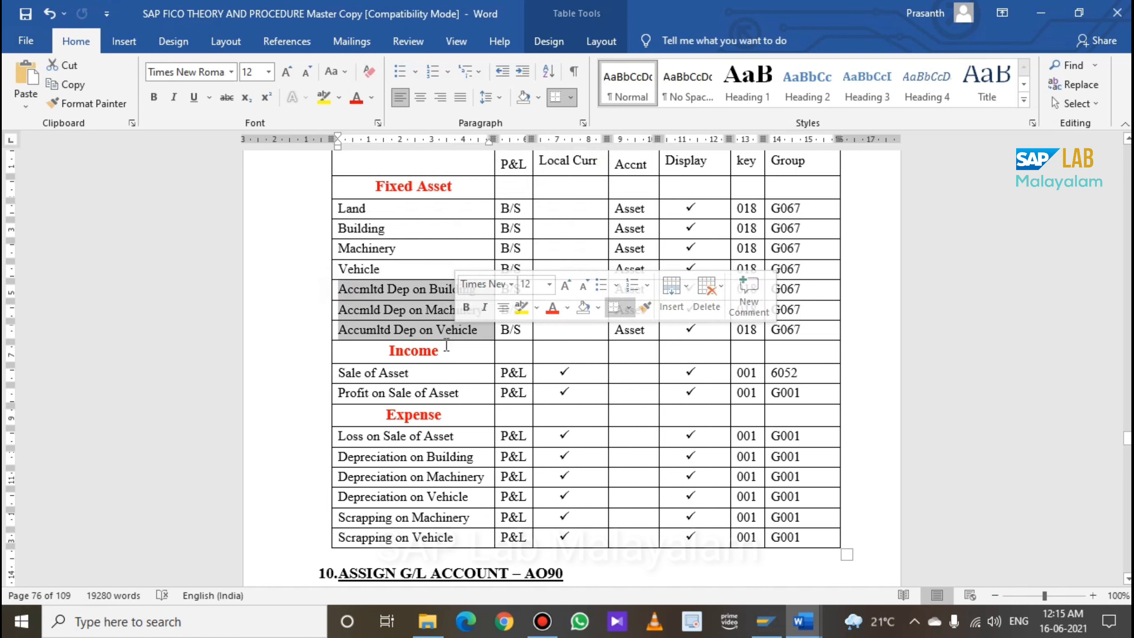
click(438, 395)
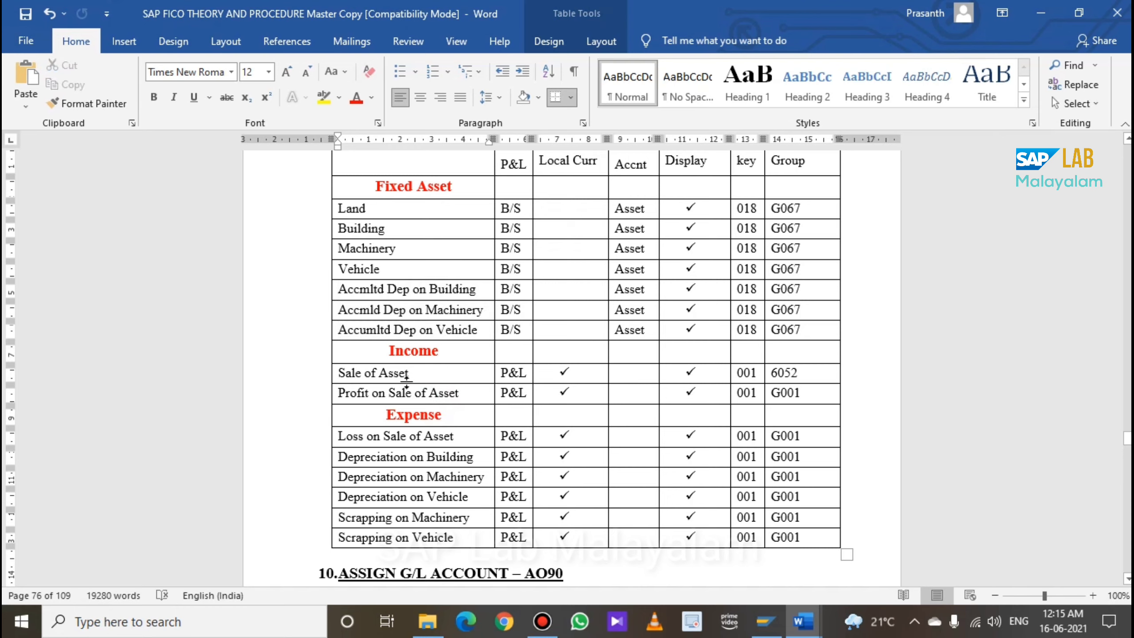
Examine the Income accounts in the G/L table, highlighting Sale of Asset and Profit on Sale of Asset
drag(416, 375, 342, 380)
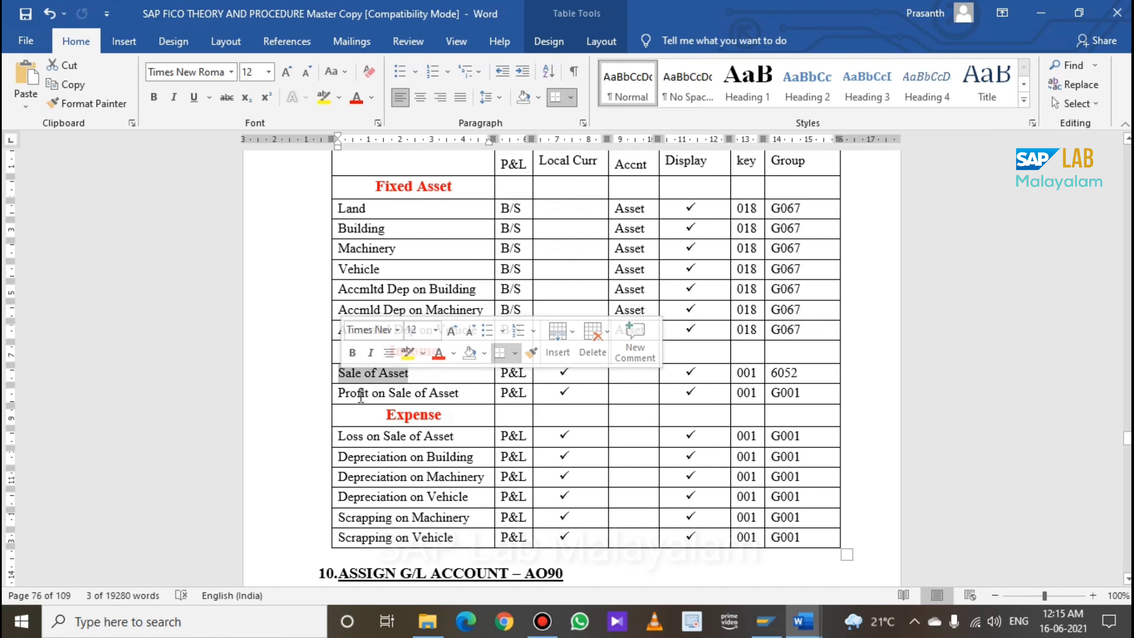
click(416, 375)
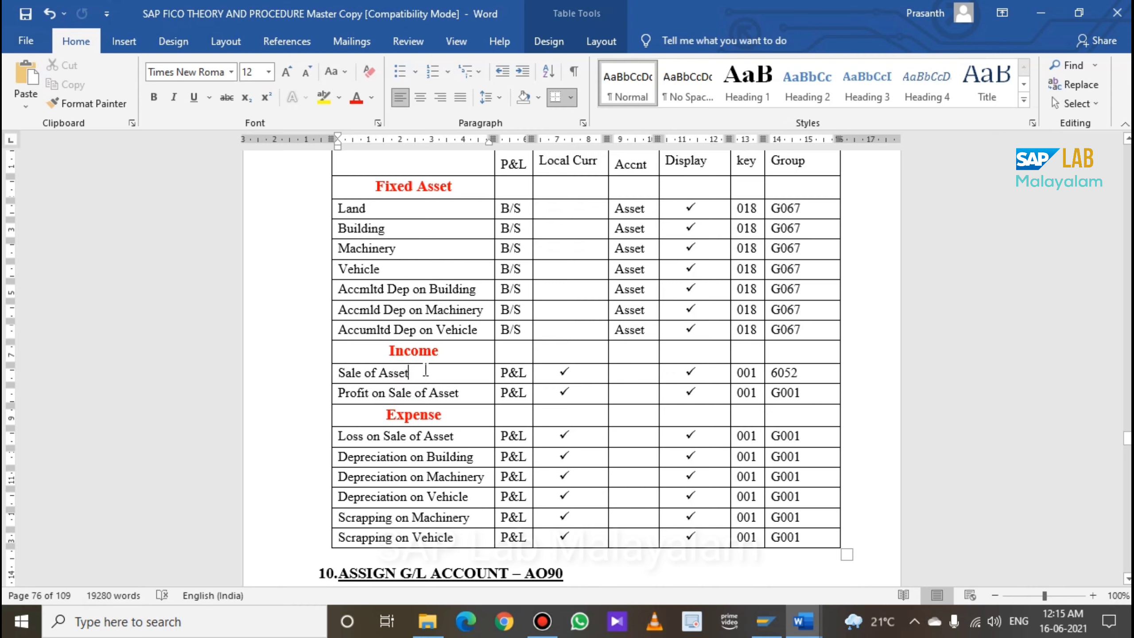
drag(423, 372, 337, 373)
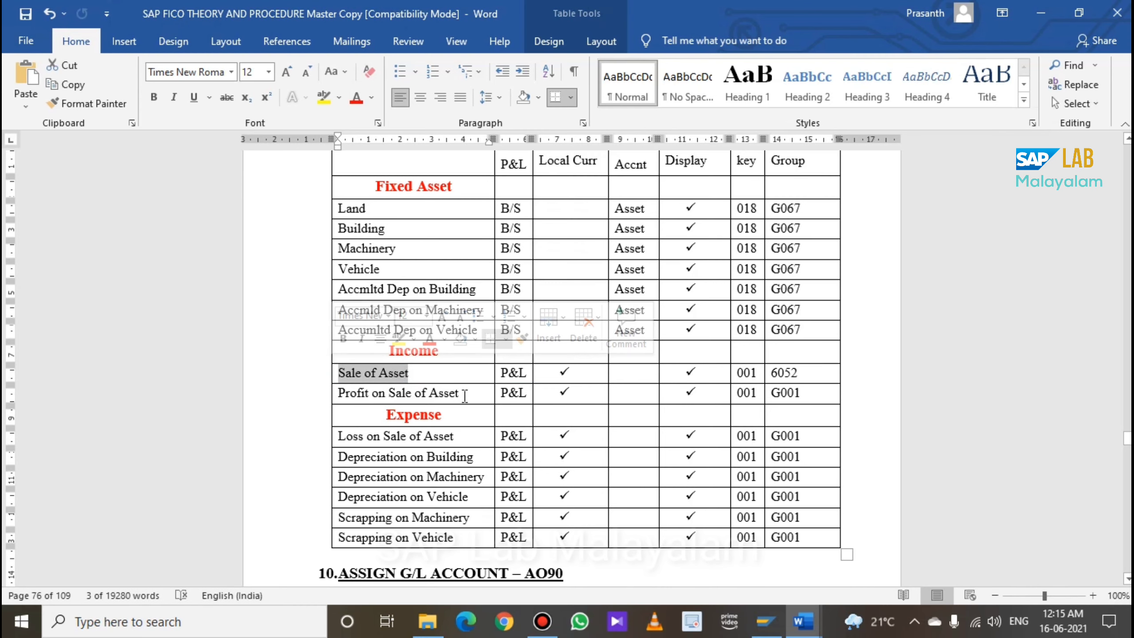
drag(465, 395, 338, 393)
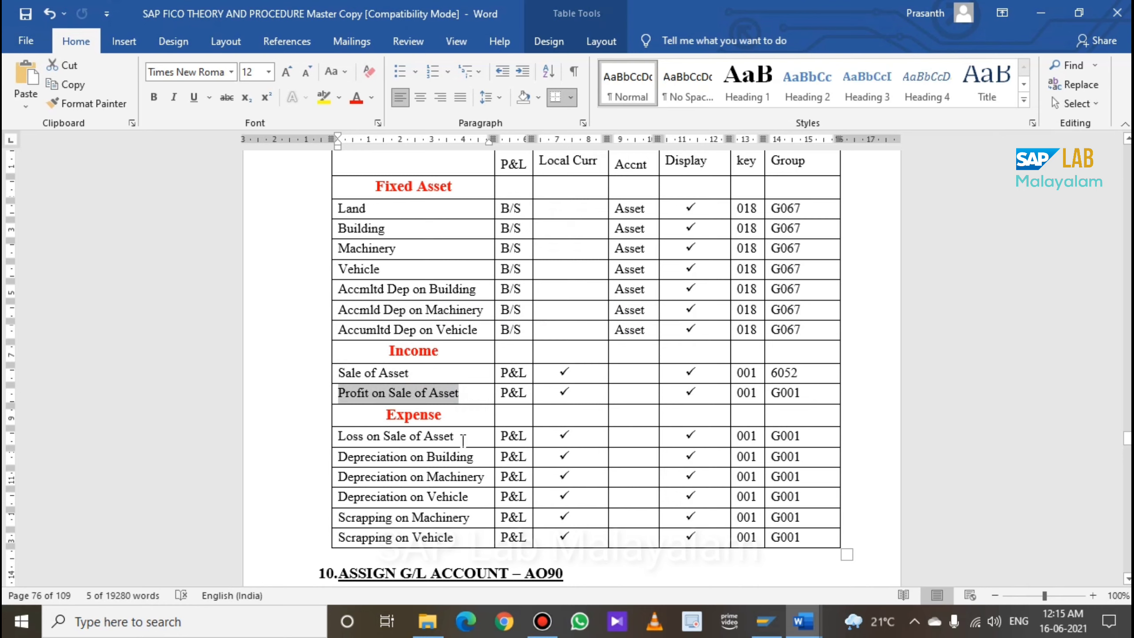
Examine the Expense accounts in the G/L table, highlighting Loss on Sale of Asset, Depreciation on Building and the two scrapping accounts
drag(463, 440, 337, 432)
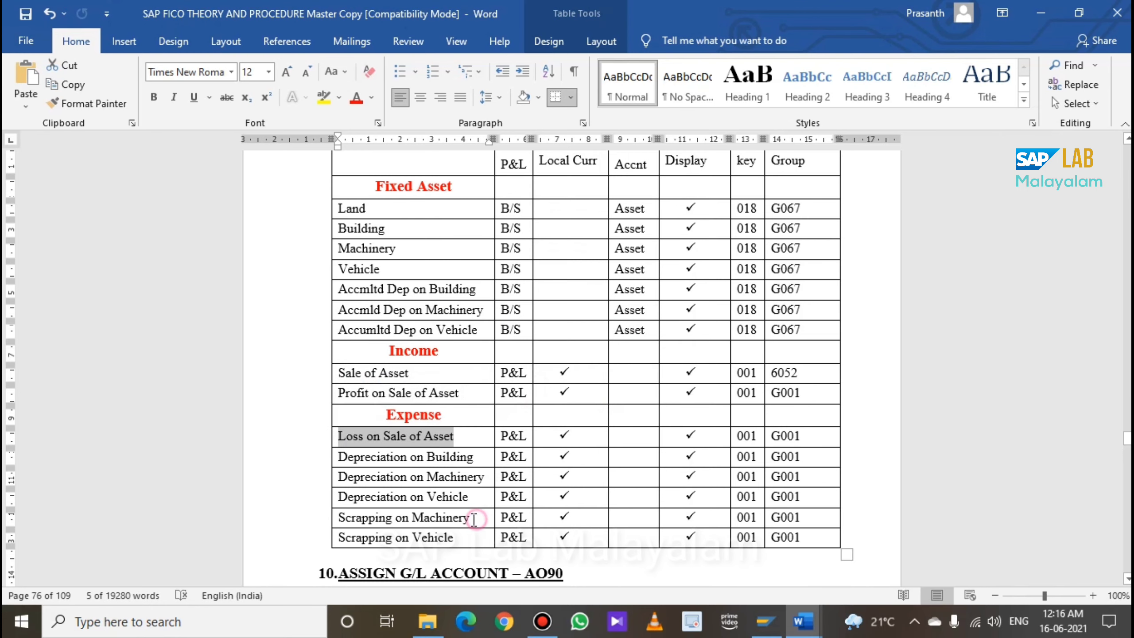
drag(474, 520, 341, 518)
drag(476, 537, 353, 533)
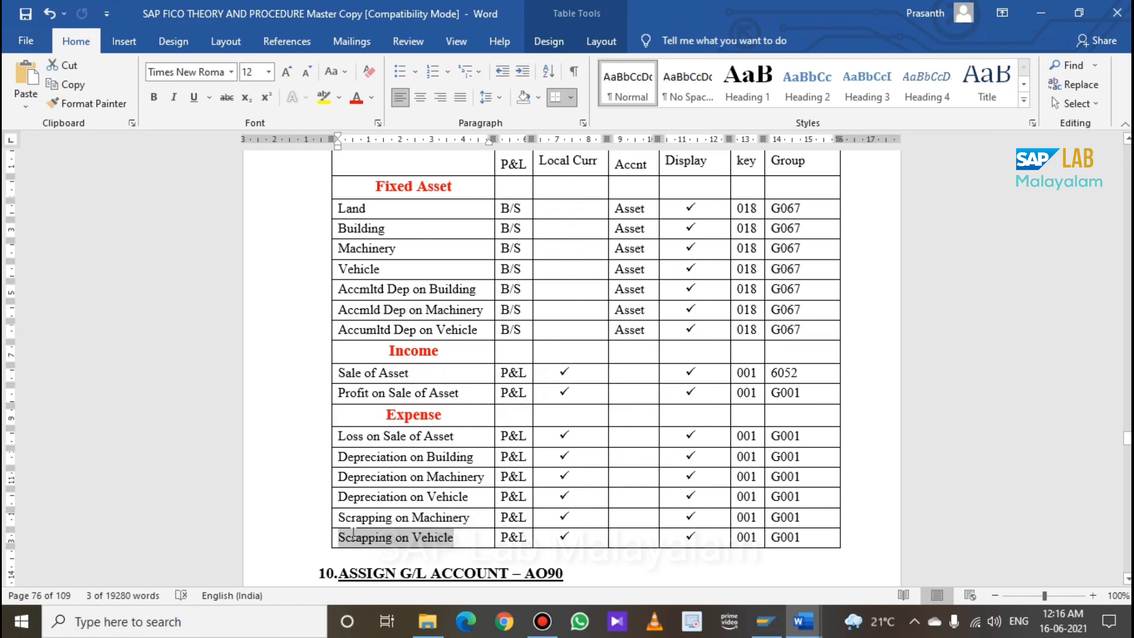
click(462, 540)
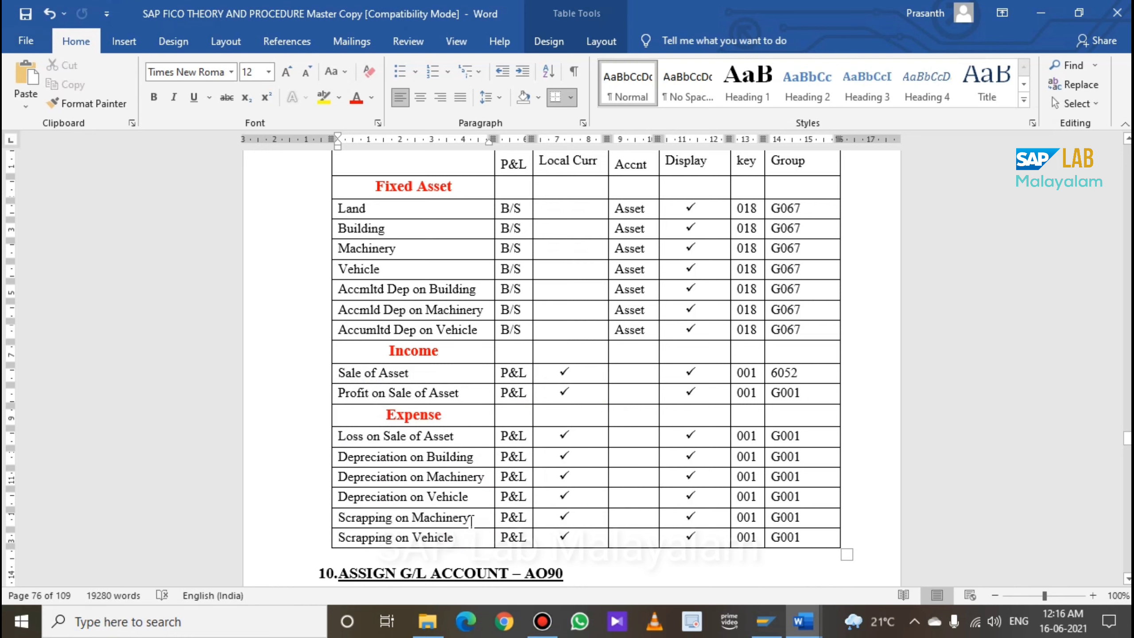
drag(492, 456, 356, 455)
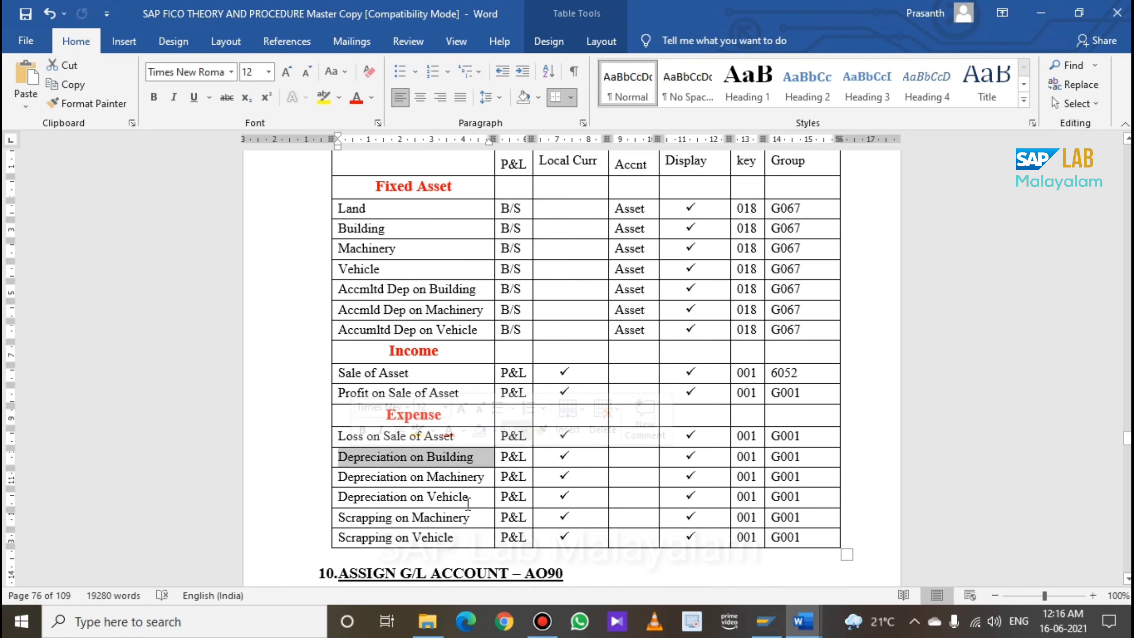
click(481, 539)
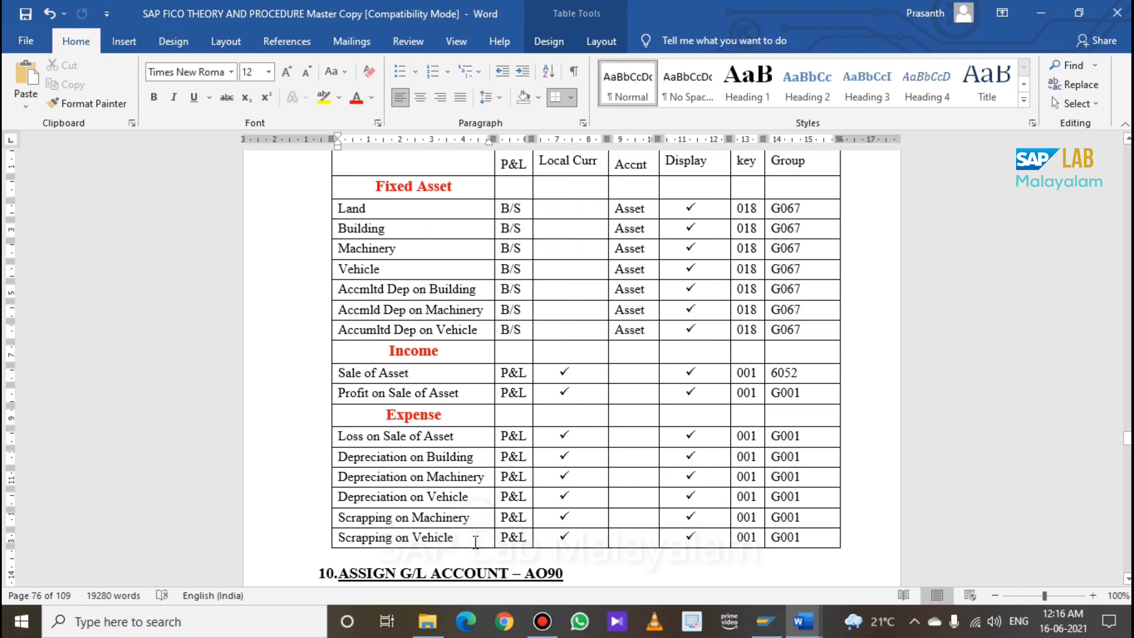
drag(479, 516, 472, 541)
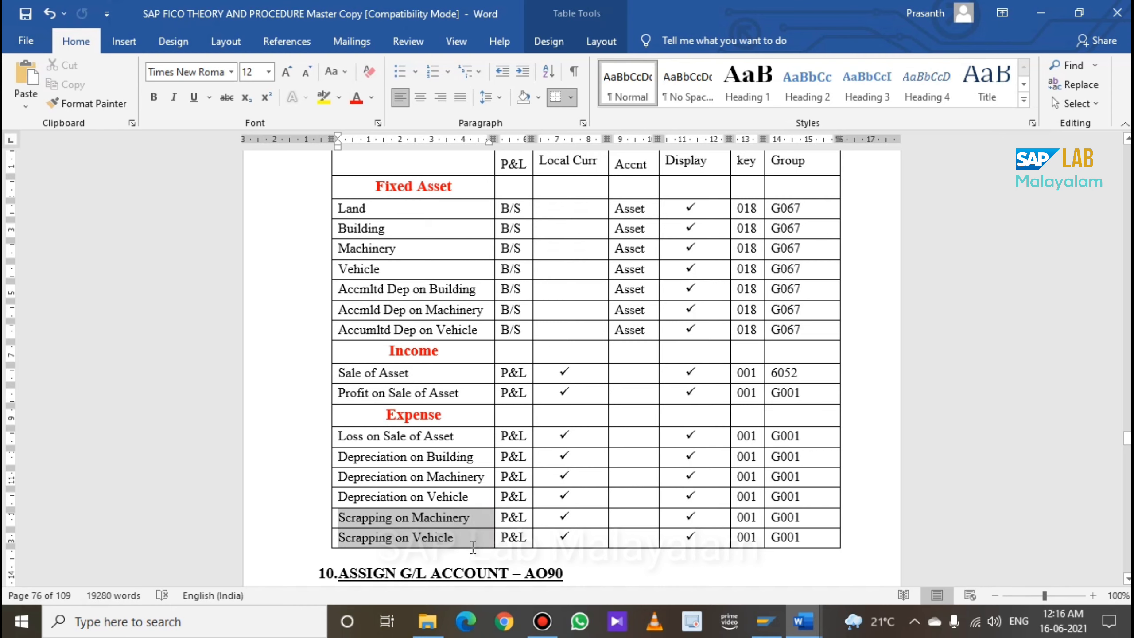
click(832, 537)
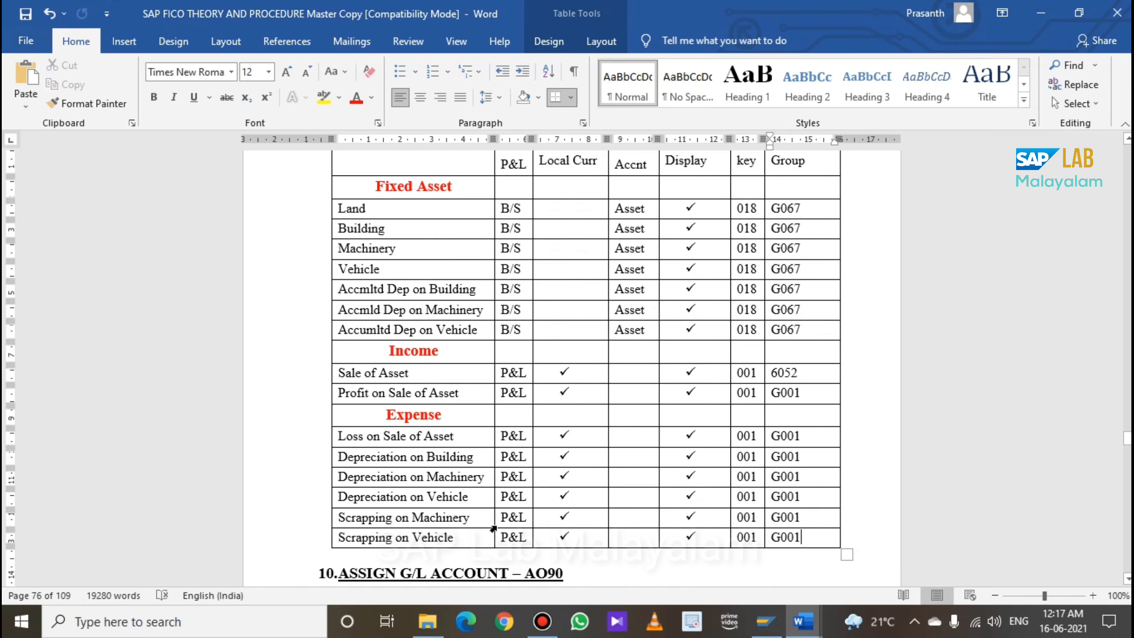
Review the G/L table's reconciliation account, line-item display, sort key and field status group settings for all asset accounts
scroll(493, 532, up, 2)
scroll(493, 530, up, 3)
scroll(478, 505, down, 5)
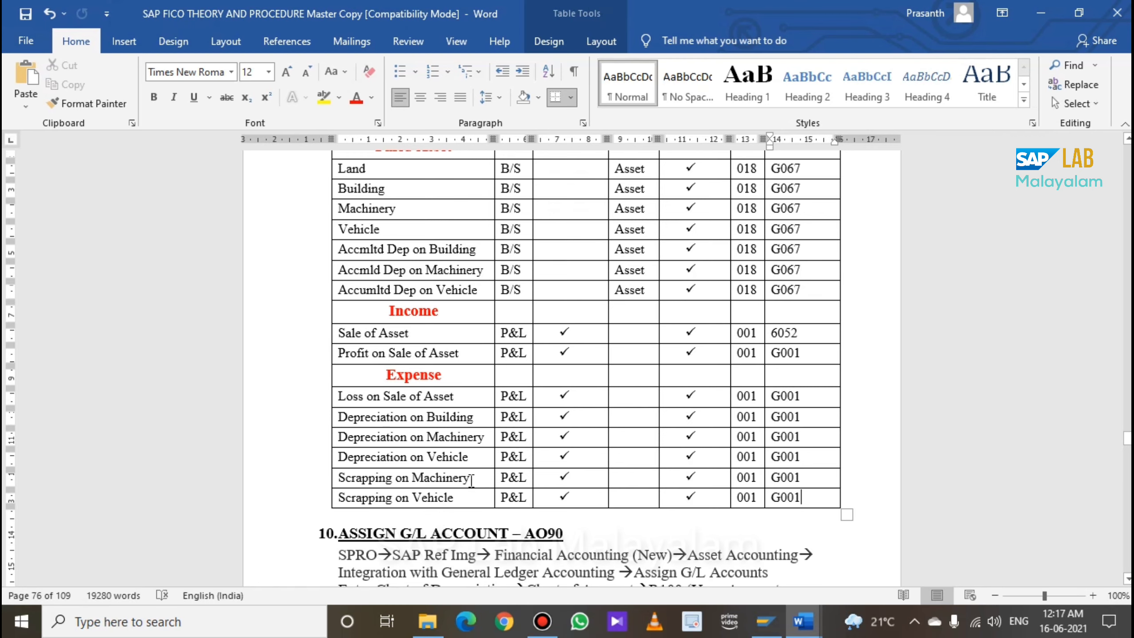
scroll(448, 483, down, 1)
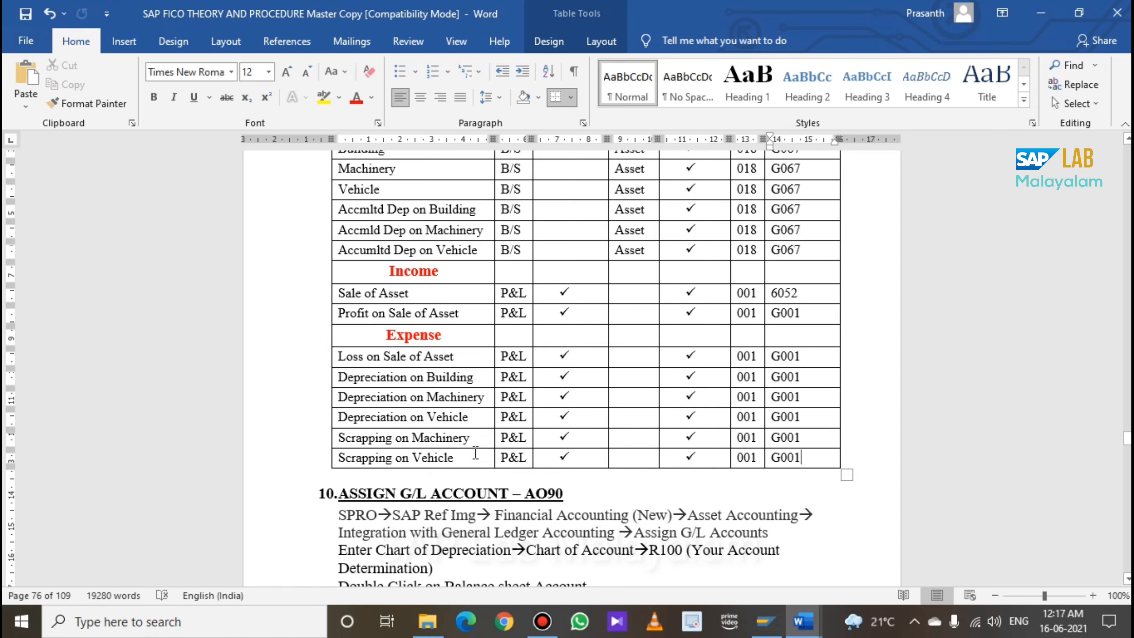
scroll(476, 452, up, 3)
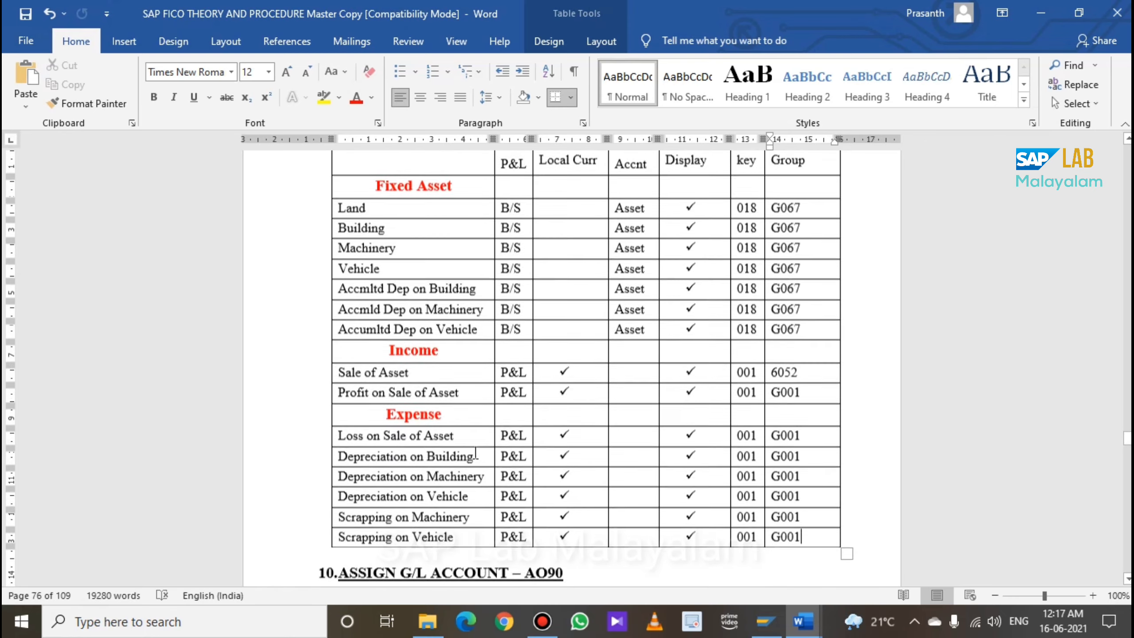
scroll(571, 387, up, 3)
scroll(577, 392, down, 3)
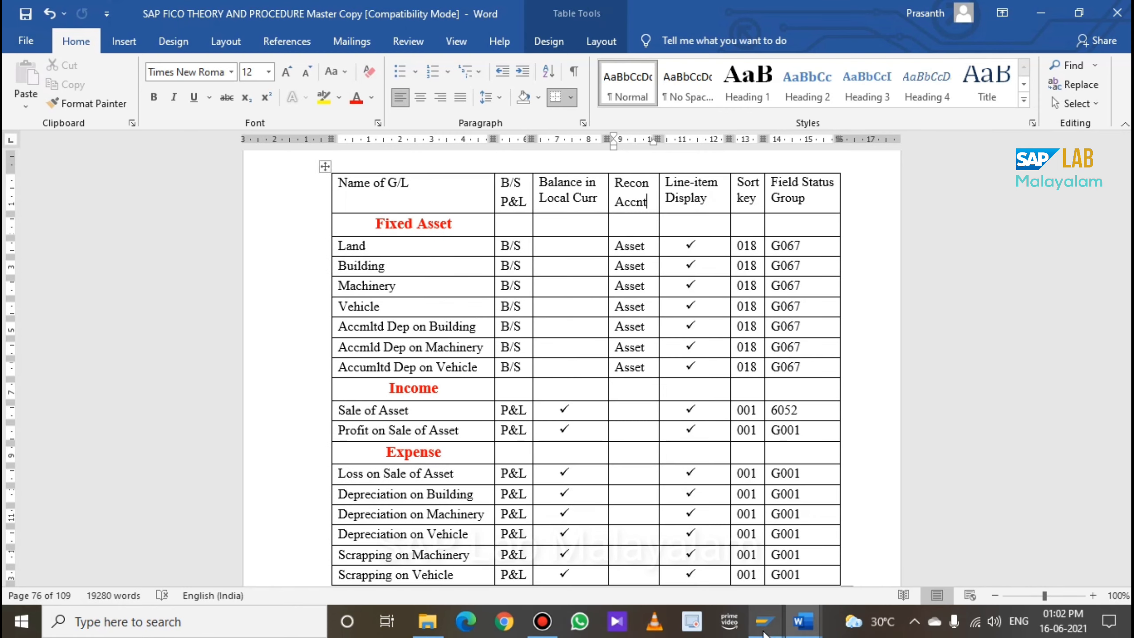
Switch to the SAP Easy Access window
click(764, 626)
click(808, 546)
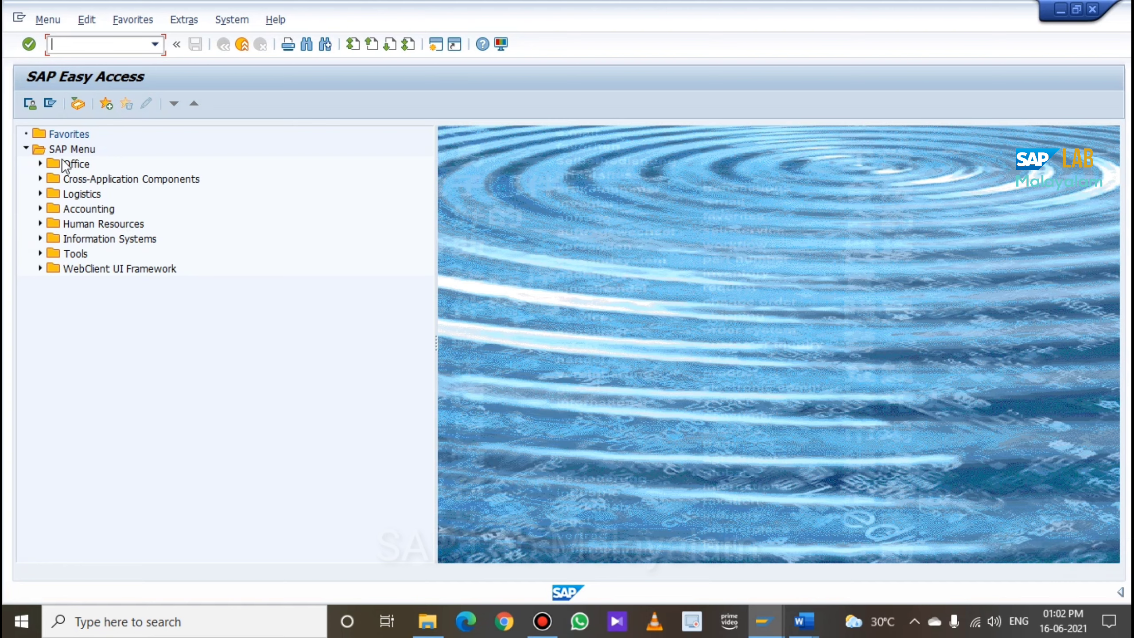
Open central G/L account processing (FS00) under Accounting > Financial Accounting > General Ledger > Master Records > G/L Accounts > Individual Processing
click(41, 208)
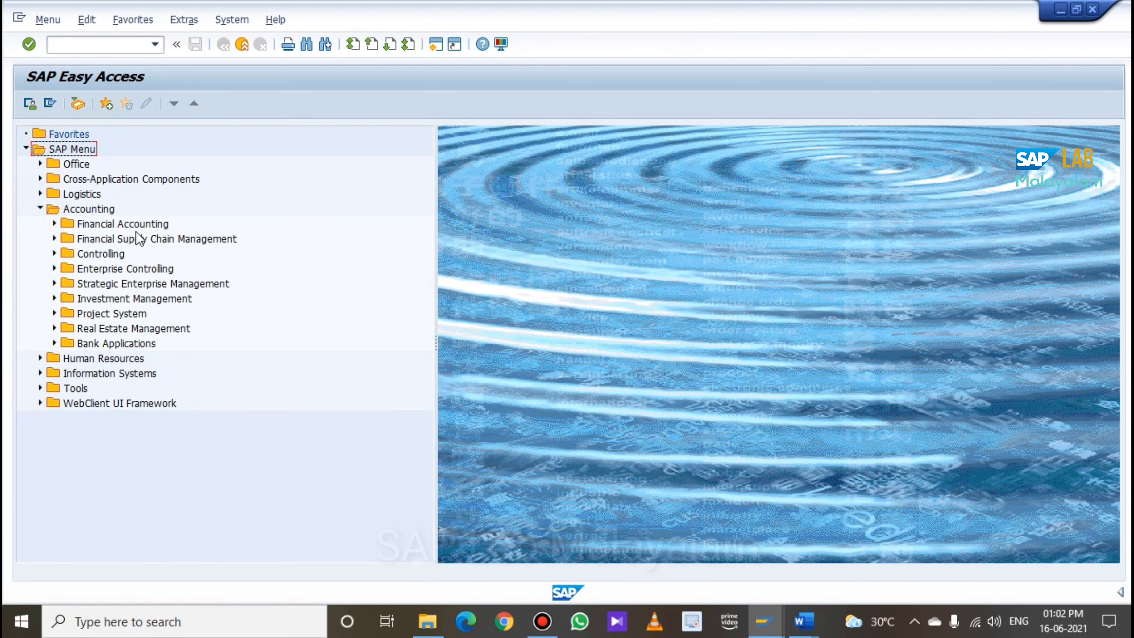
click(55, 224)
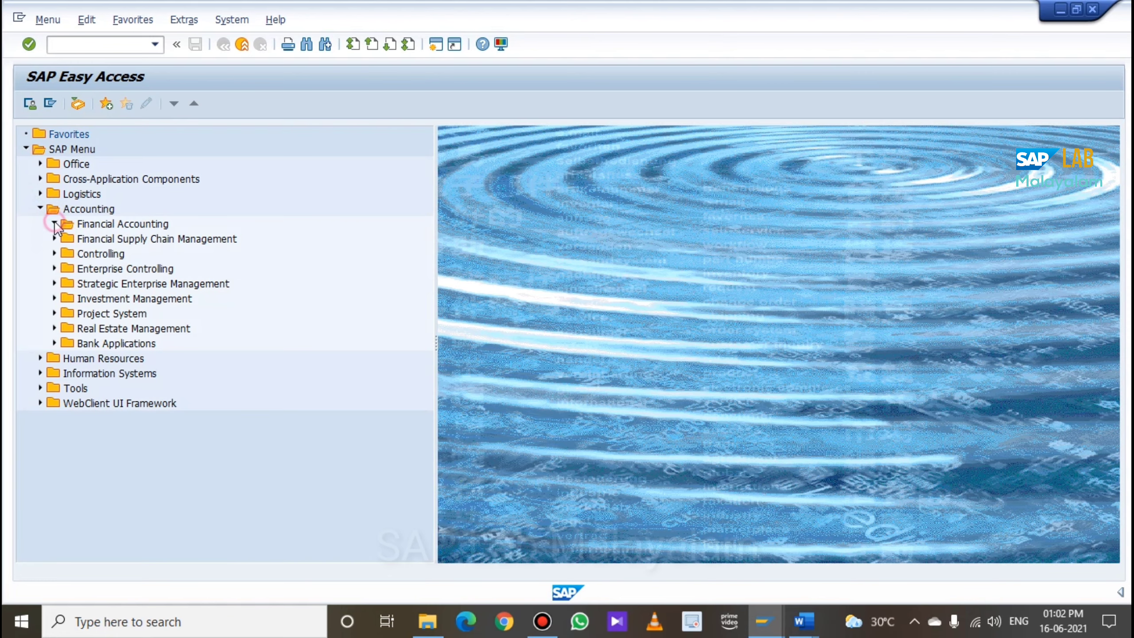
click(69, 239)
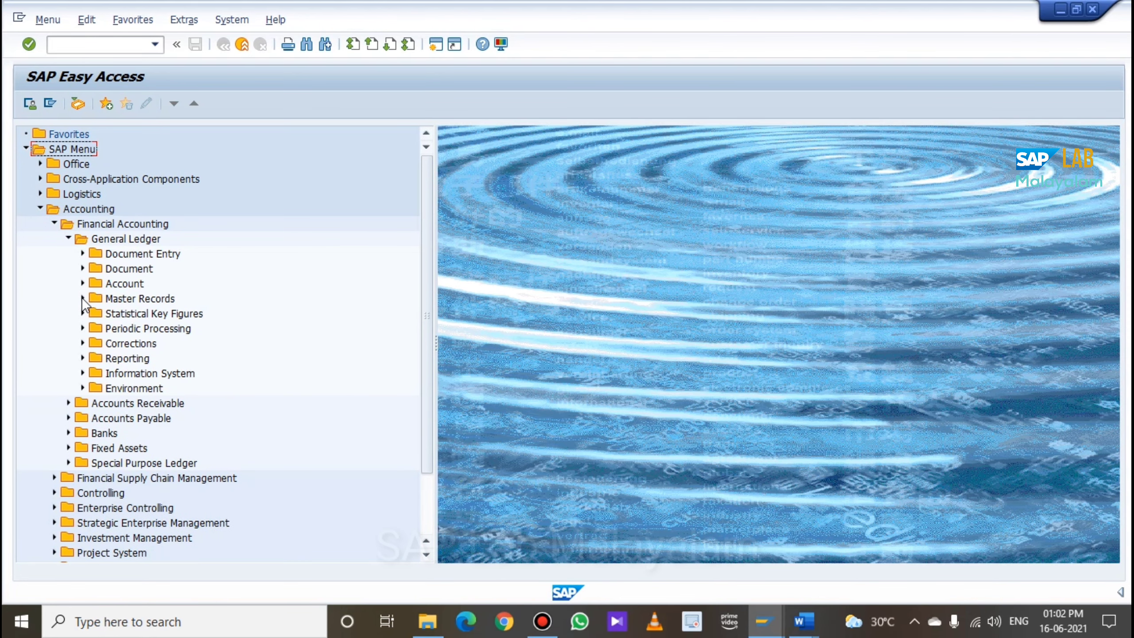
click(83, 299)
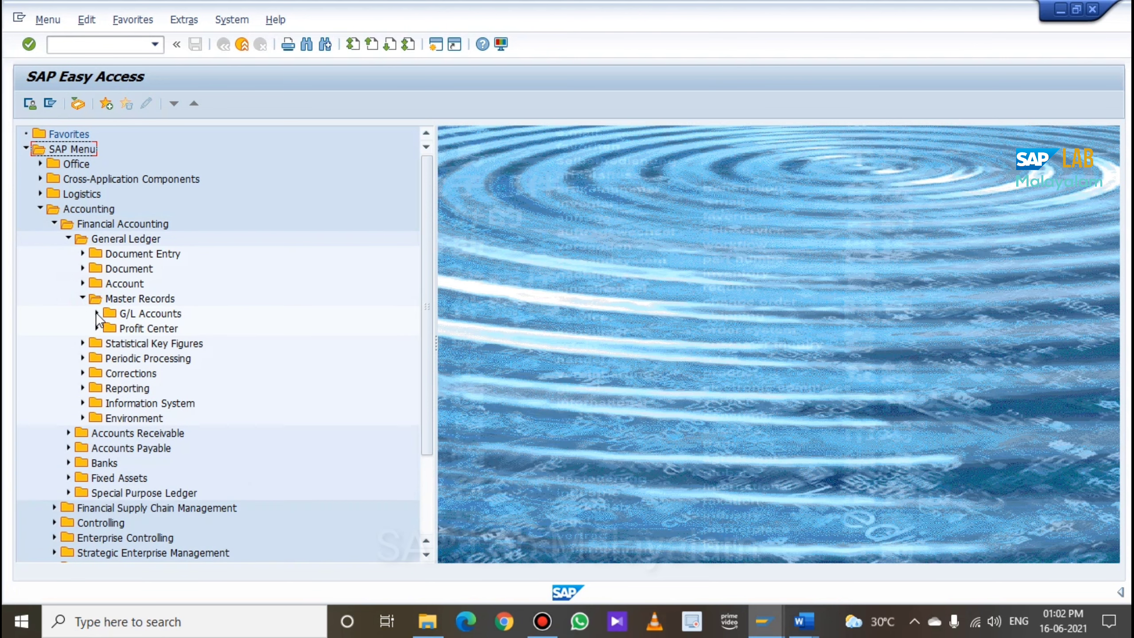
click(96, 314)
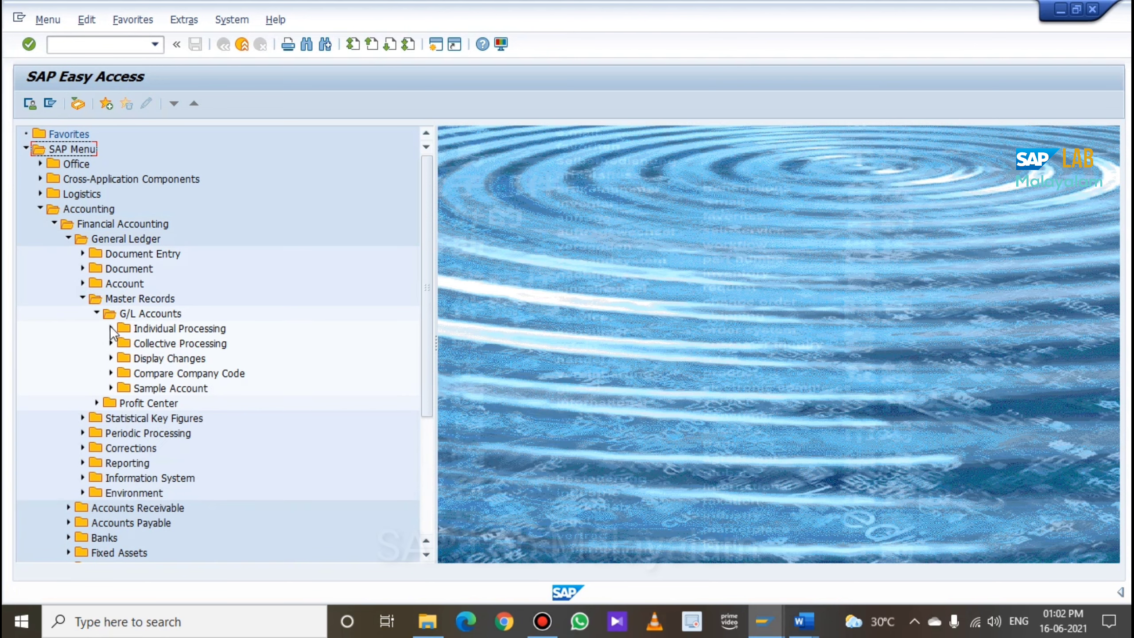
click(110, 328)
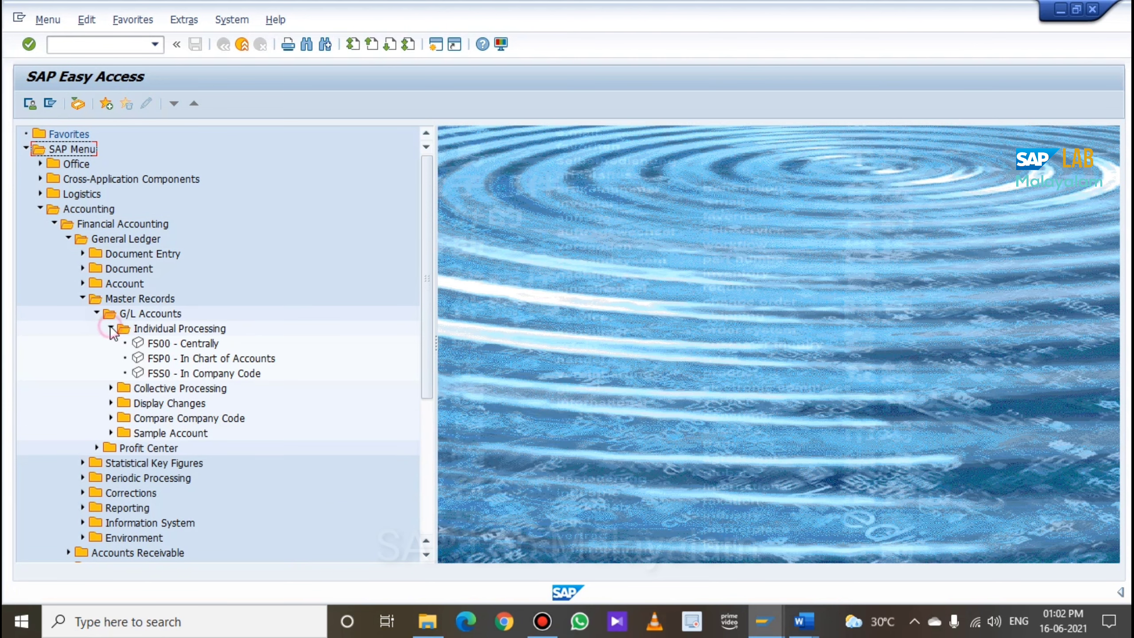
double_click(165, 343)
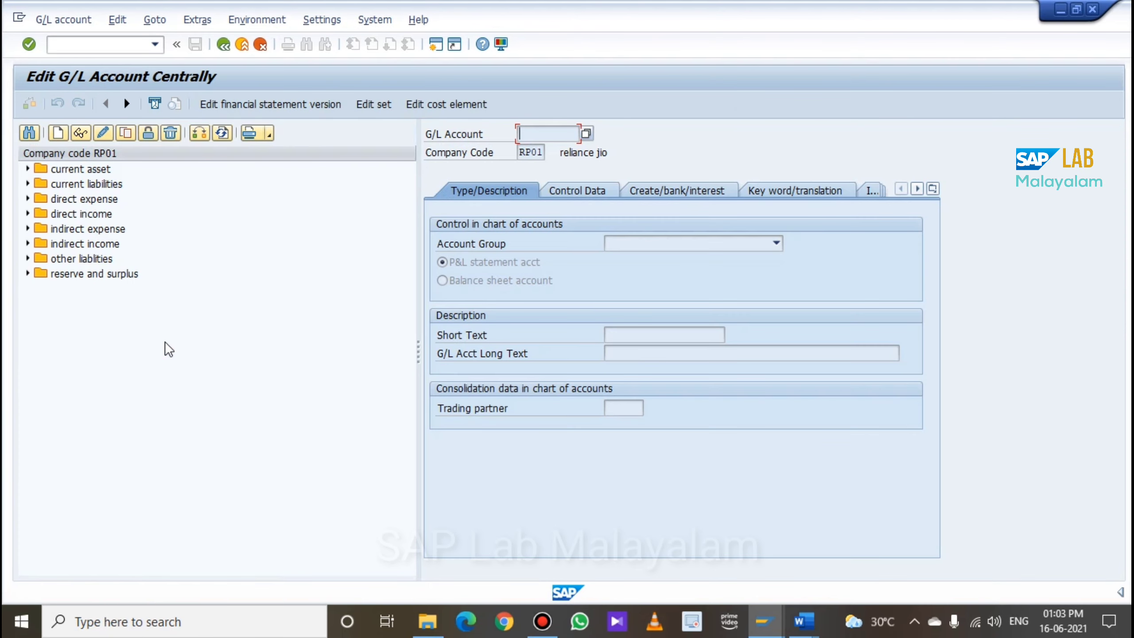
Check the G/L account table in the Word document and return to the SAP Edit G/L Account Centrally window
click(802, 624)
click(726, 583)
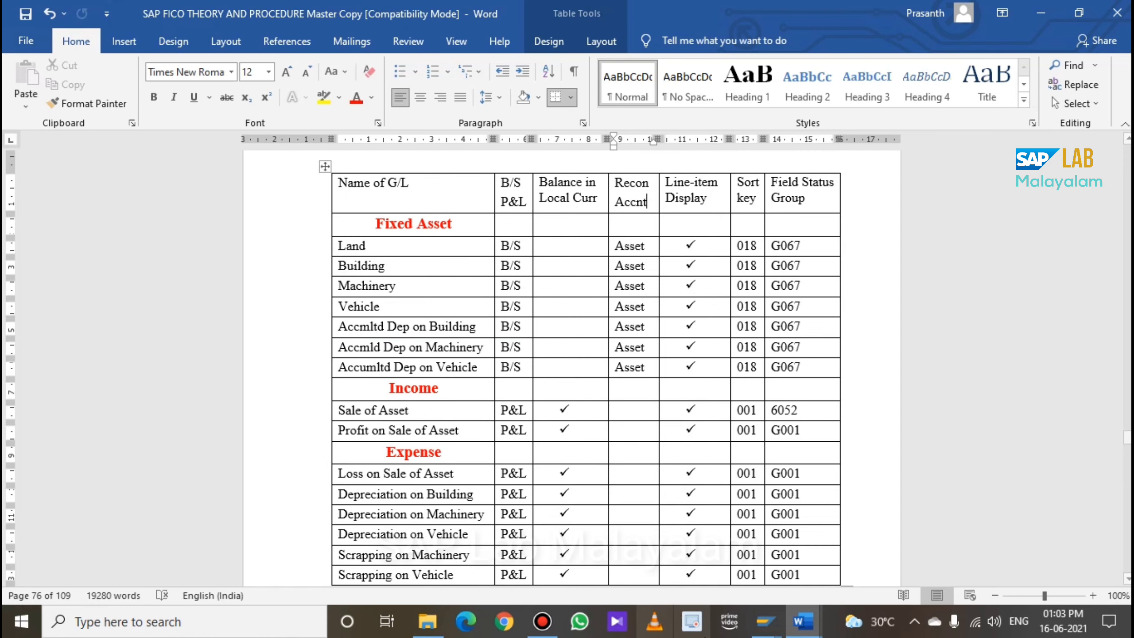
click(759, 626)
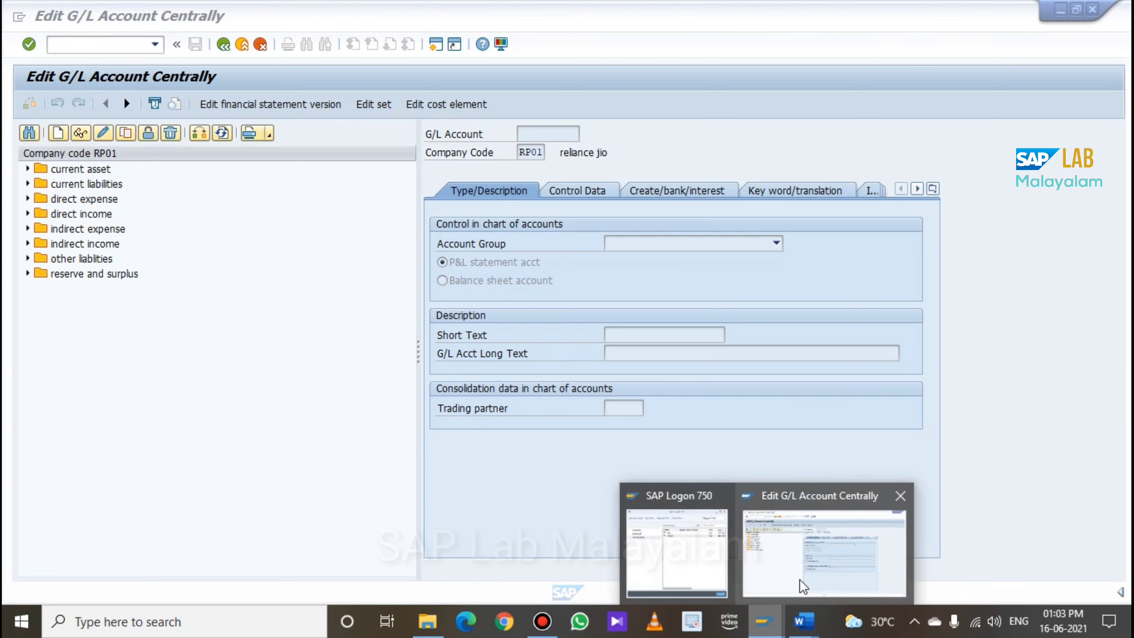
click(786, 553)
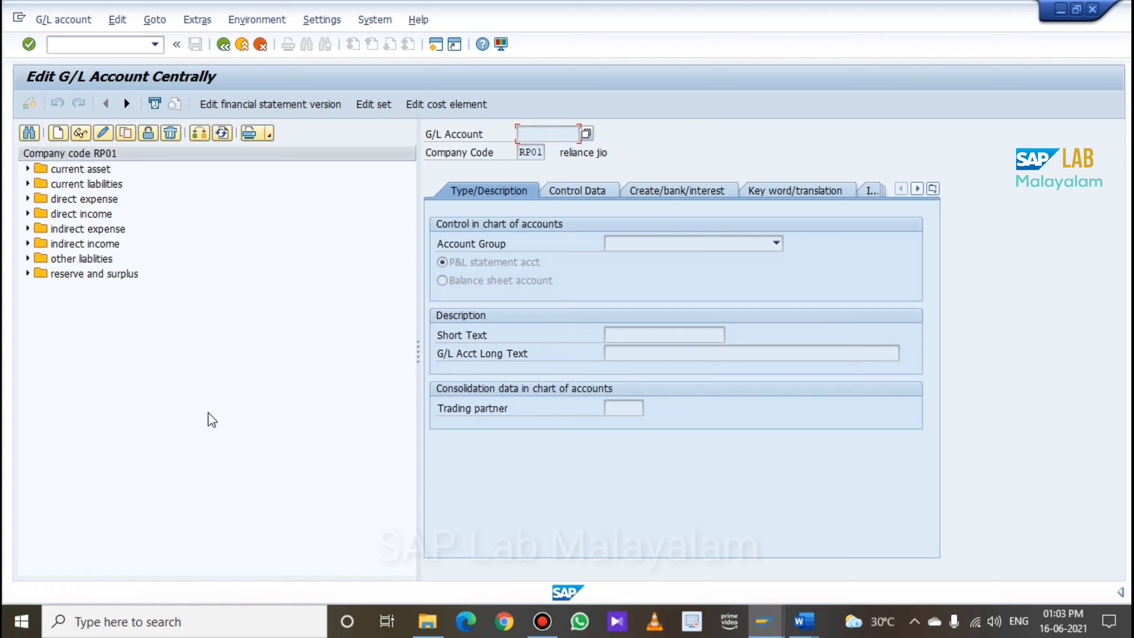
Open the G/L account groups overview in a new session with transaction OBD4
click(440, 47)
text(obd4)
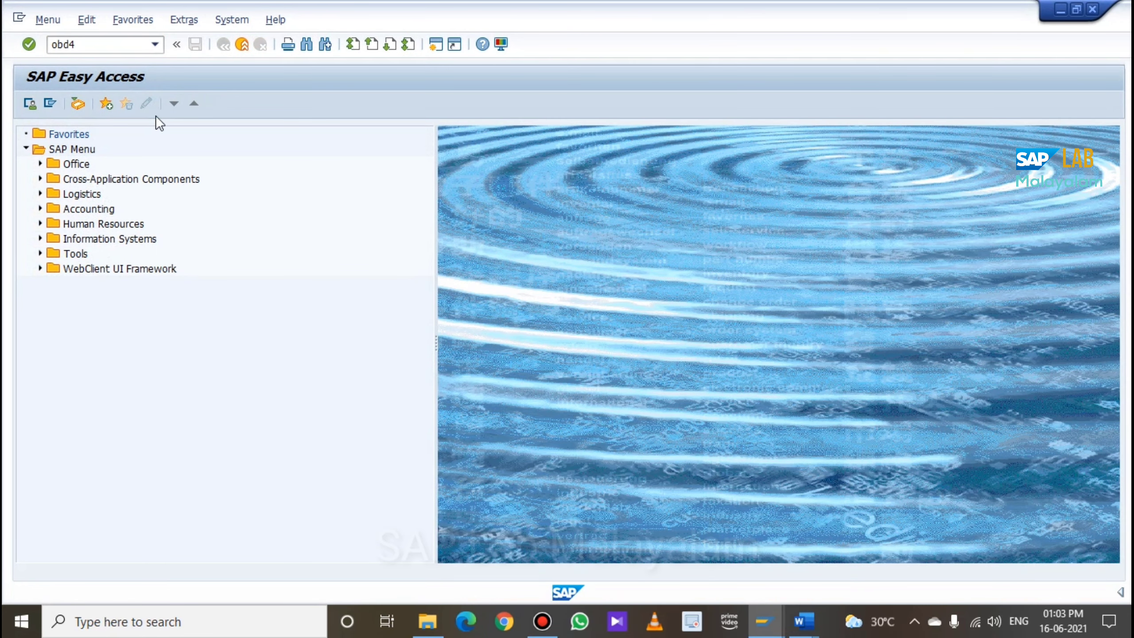
key(Return)
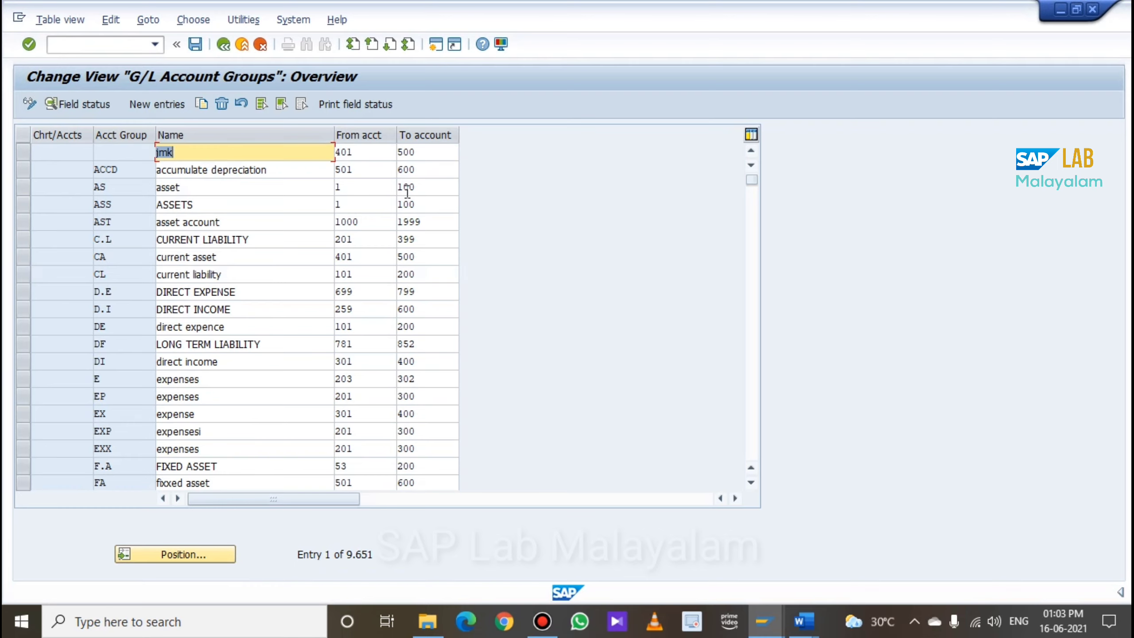
Position the account groups list at chart of accounts RP01, examine the fixed asset group's number range and close that session
click(176, 550)
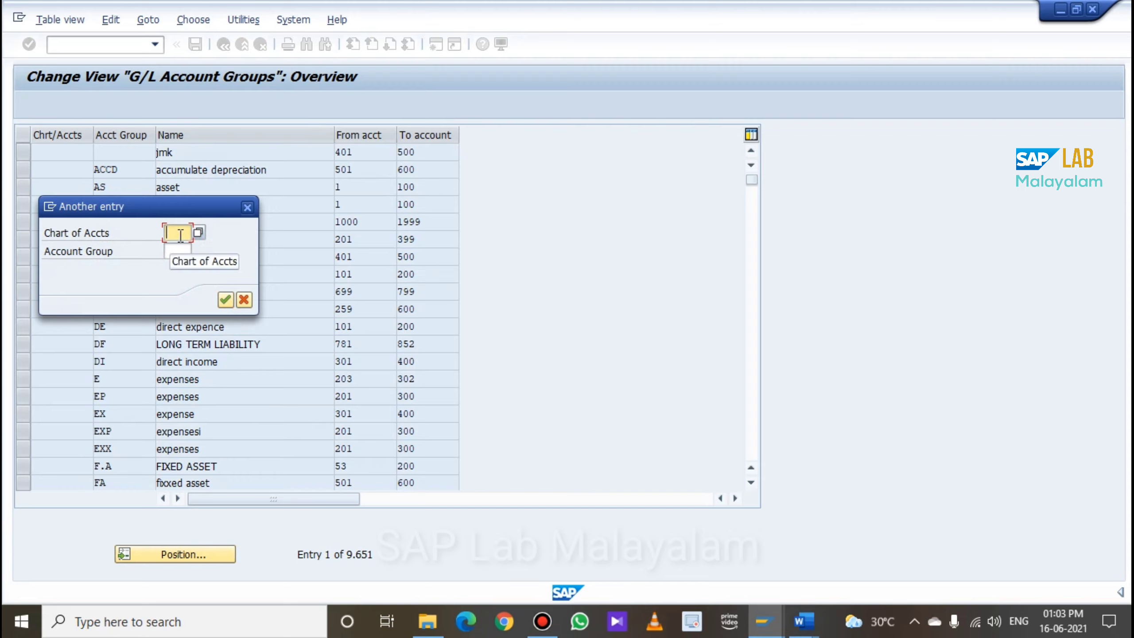
text(rp)
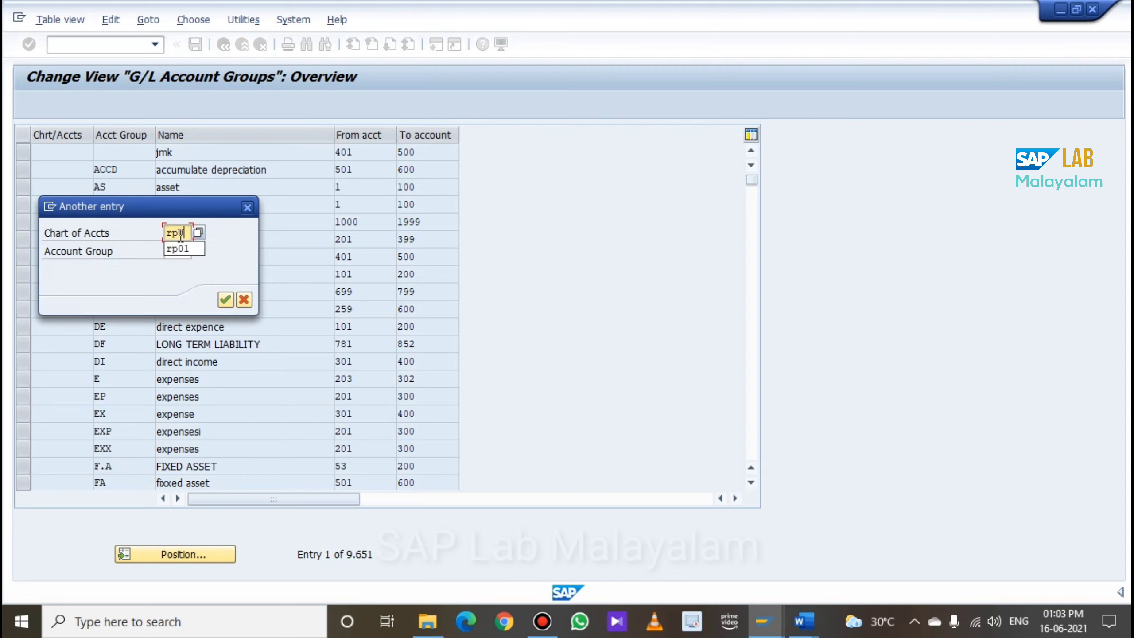
text(01)
key(Return)
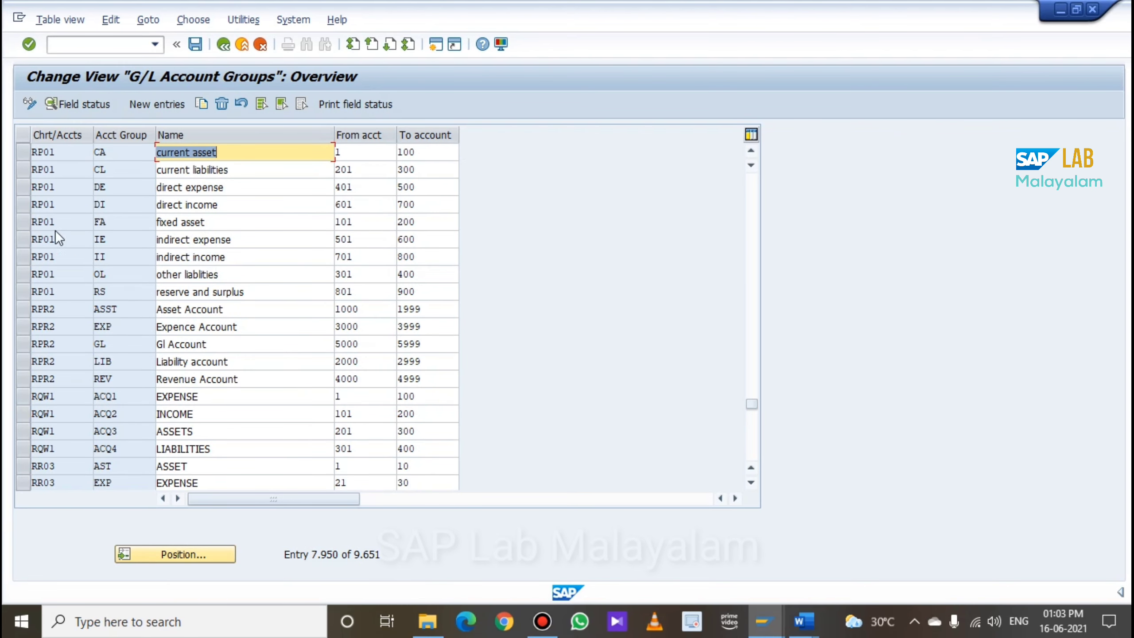
click(19, 219)
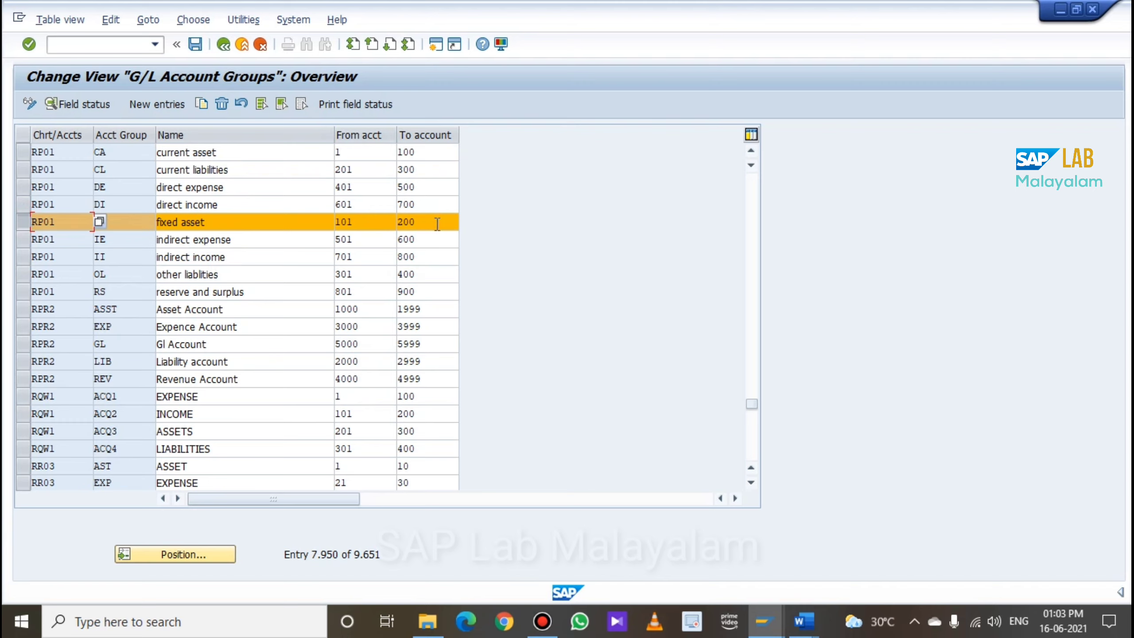
click(25, 220)
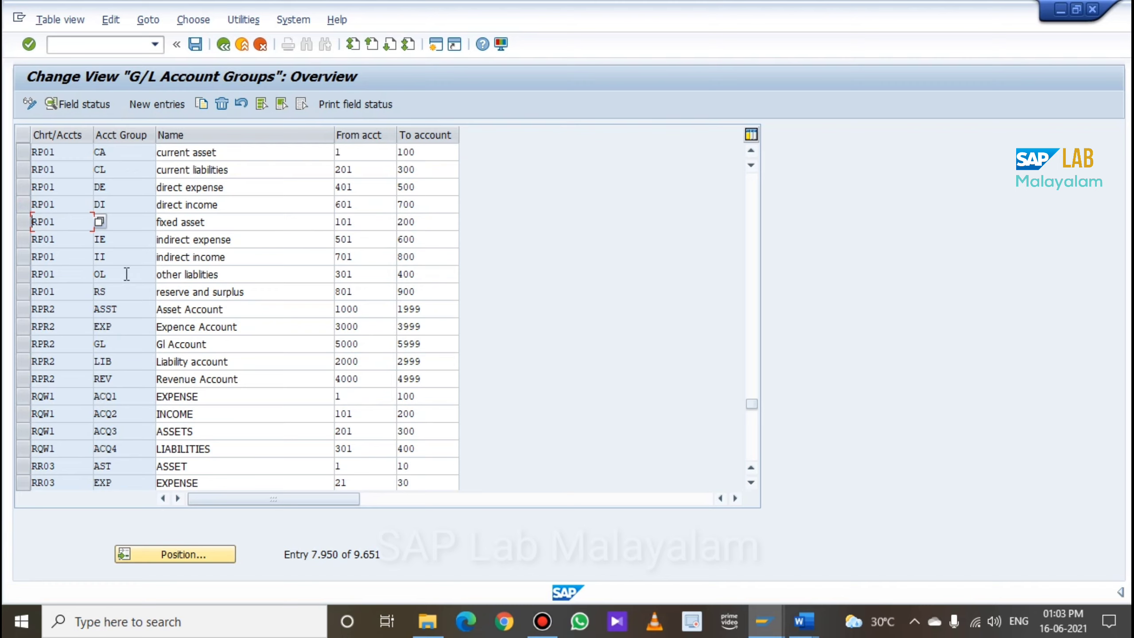
click(1093, 9)
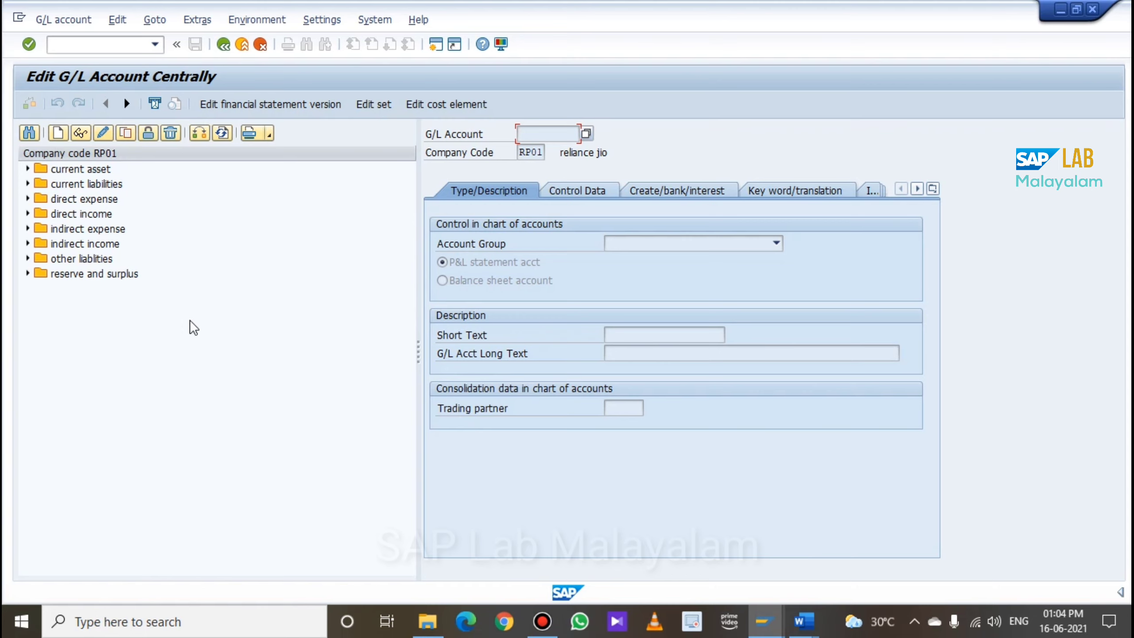
Start creating a G/L account with number 15 in company code RP01
click(62, 132)
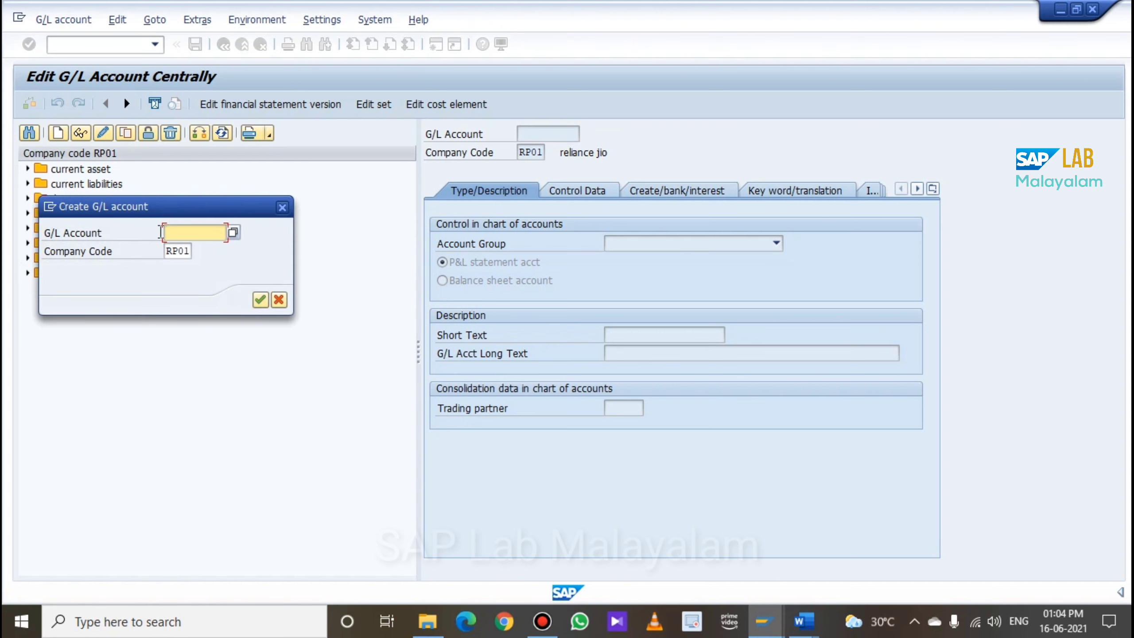
text(5)
drag(213, 236, 78, 226)
text(1)
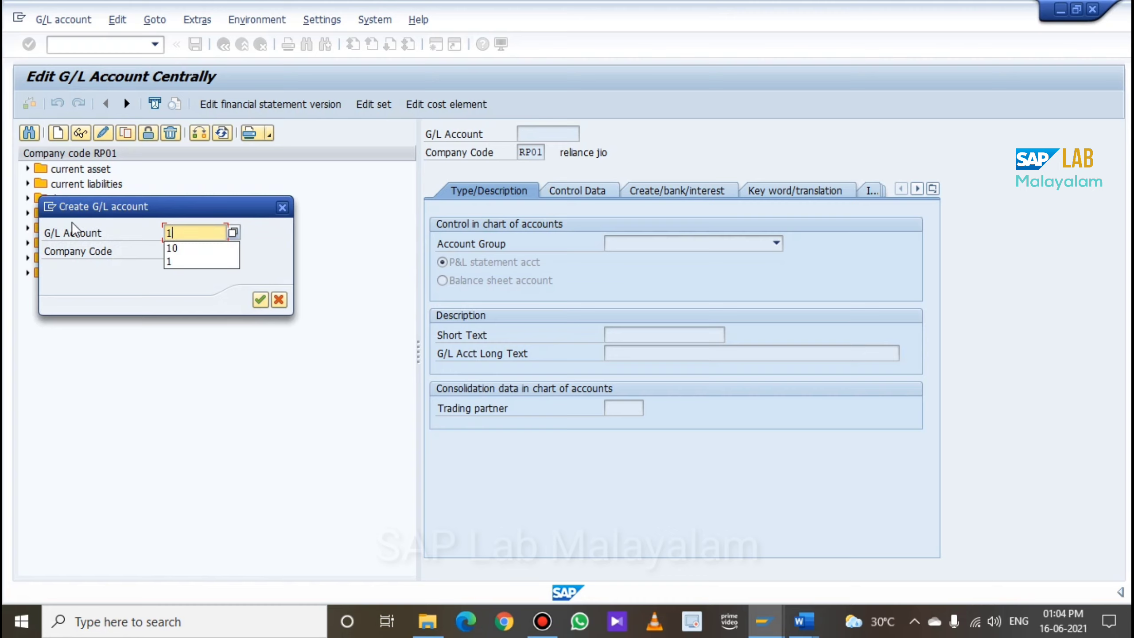
text(5)
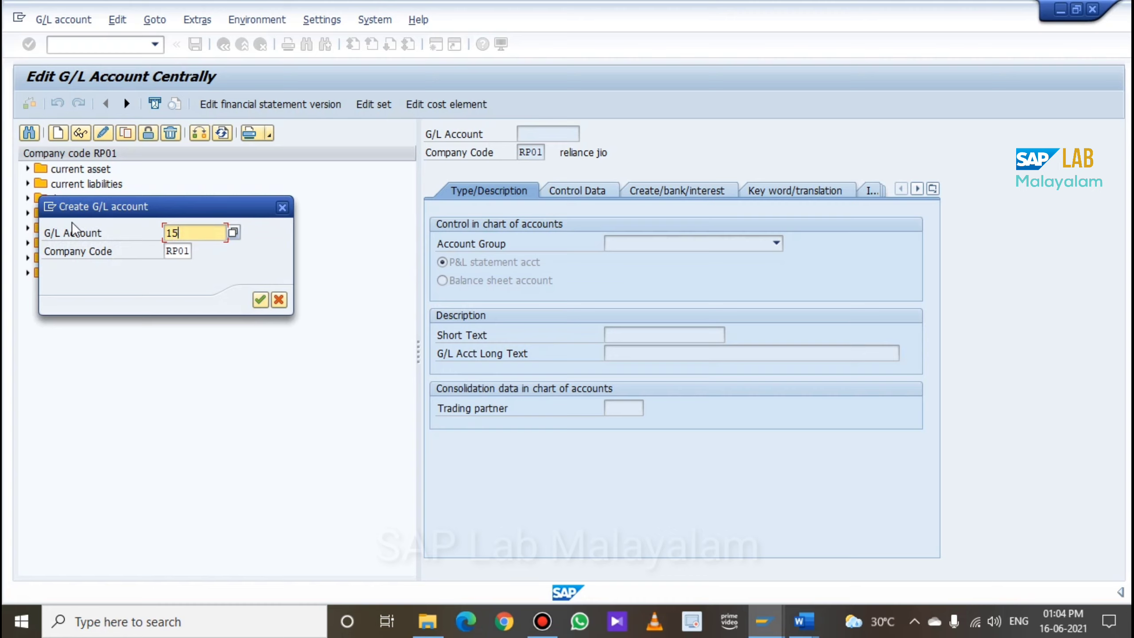
click(260, 300)
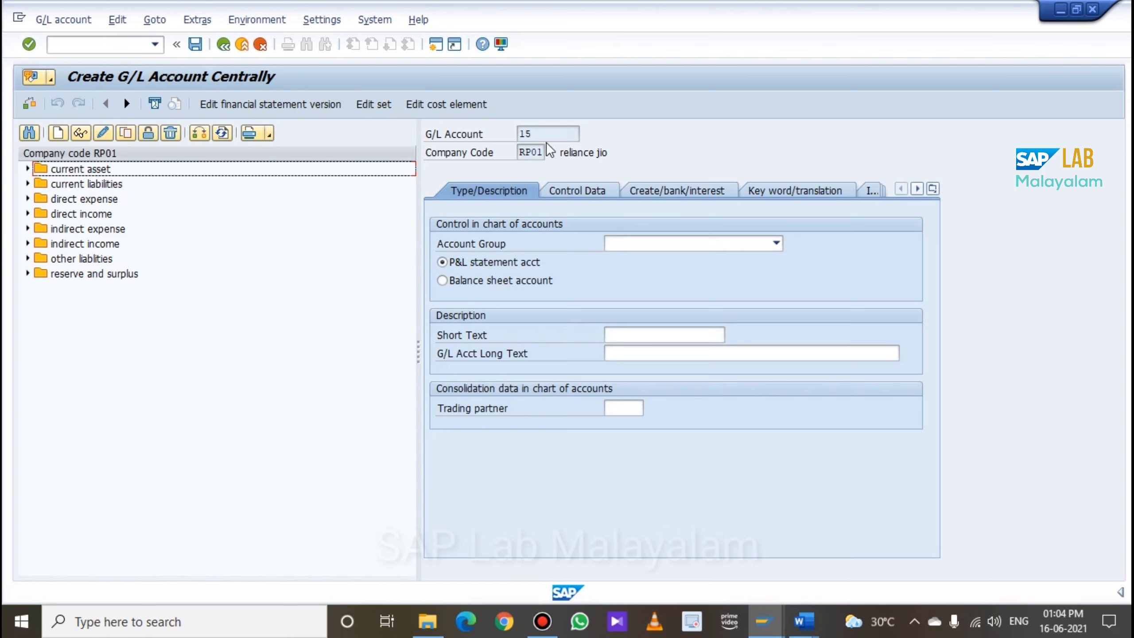
Try assigning the fixed asset, other liablities, current asset and direct income account groups to G/L account 15
click(704, 246)
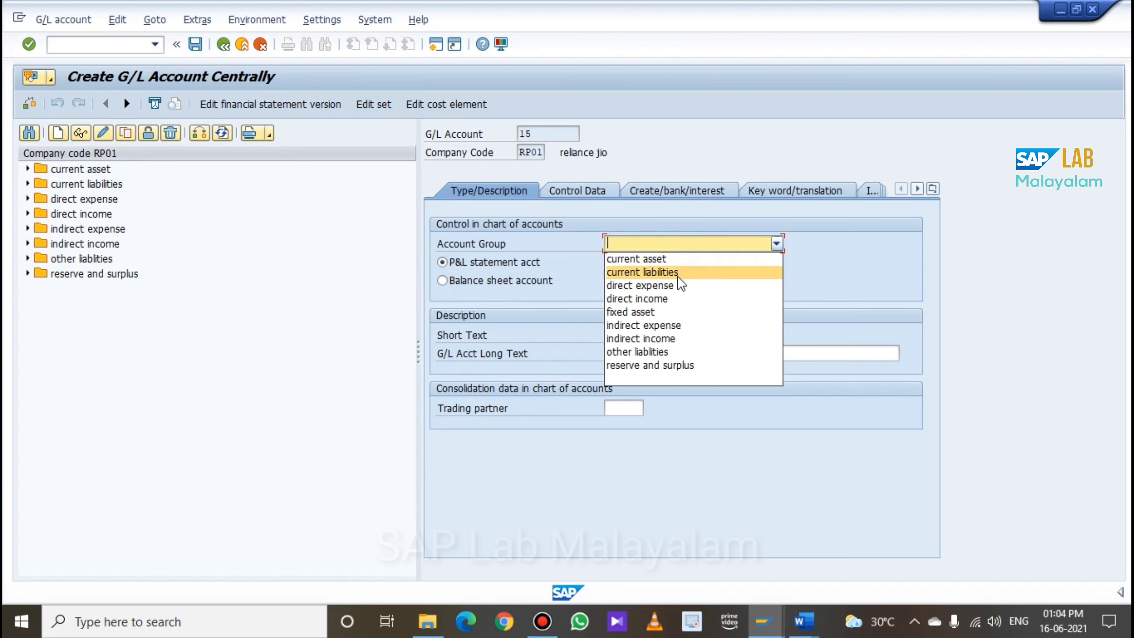
click(665, 312)
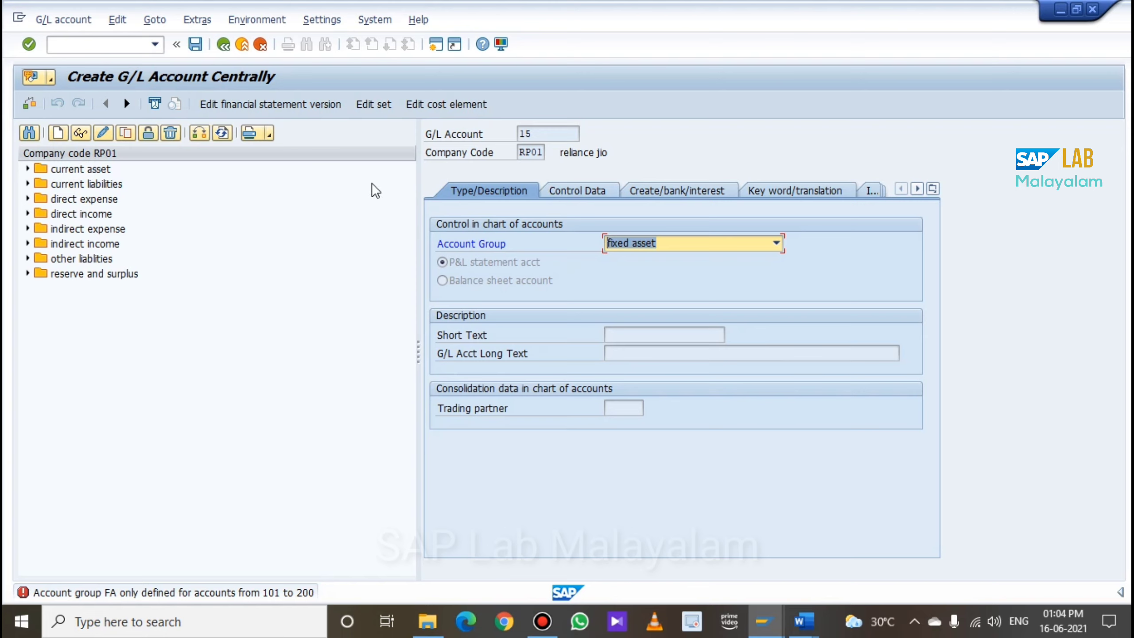
click(778, 243)
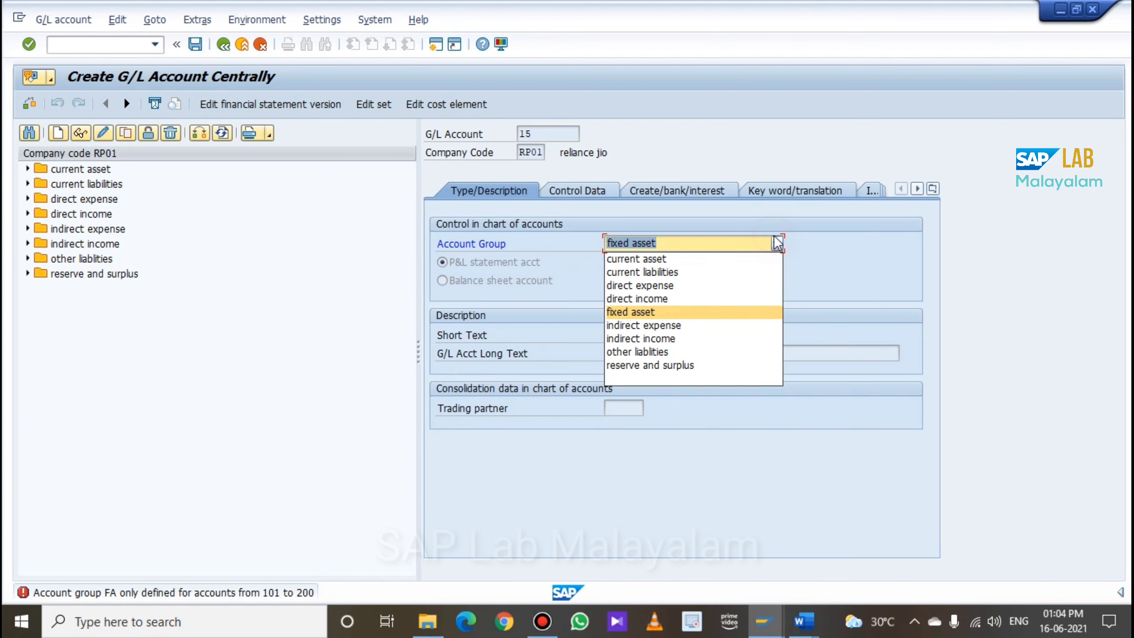
click(681, 355)
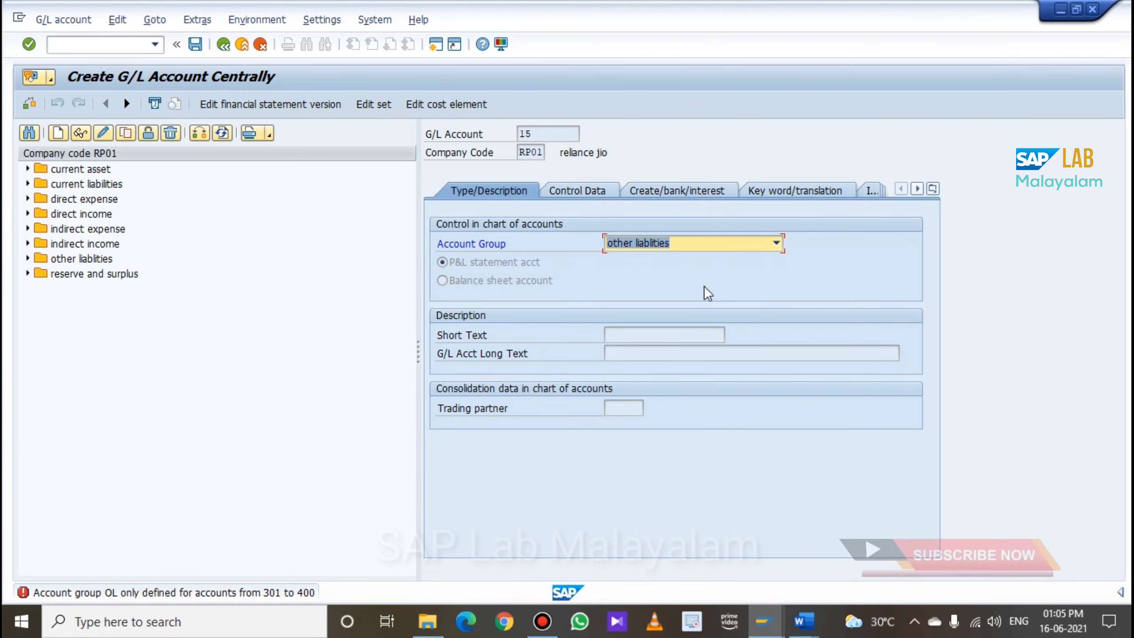
click(754, 250)
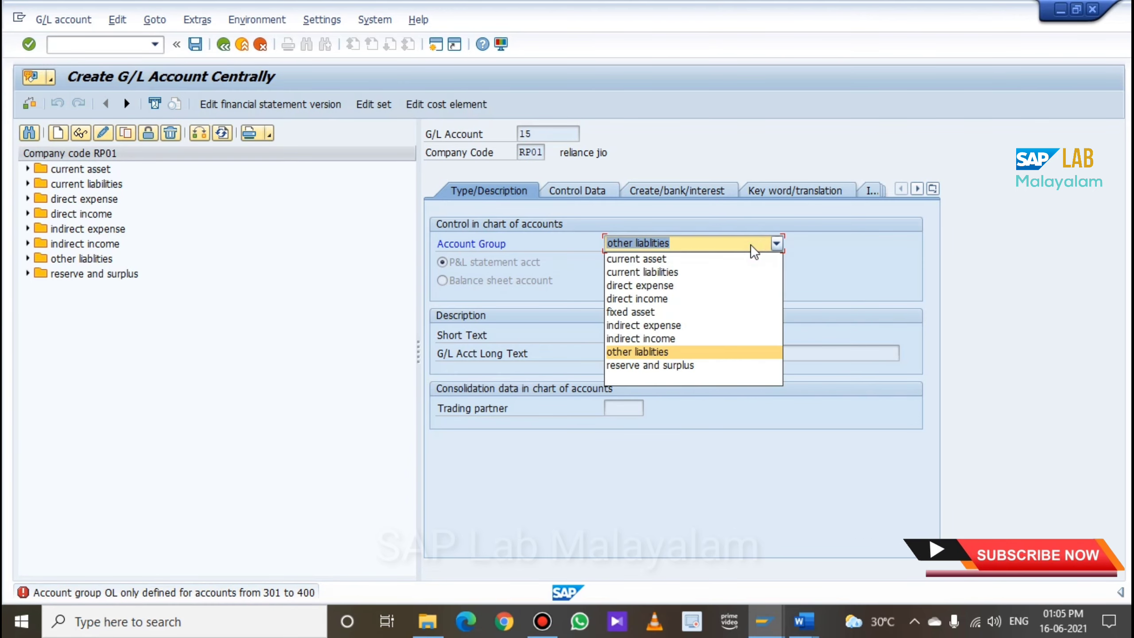
click(715, 263)
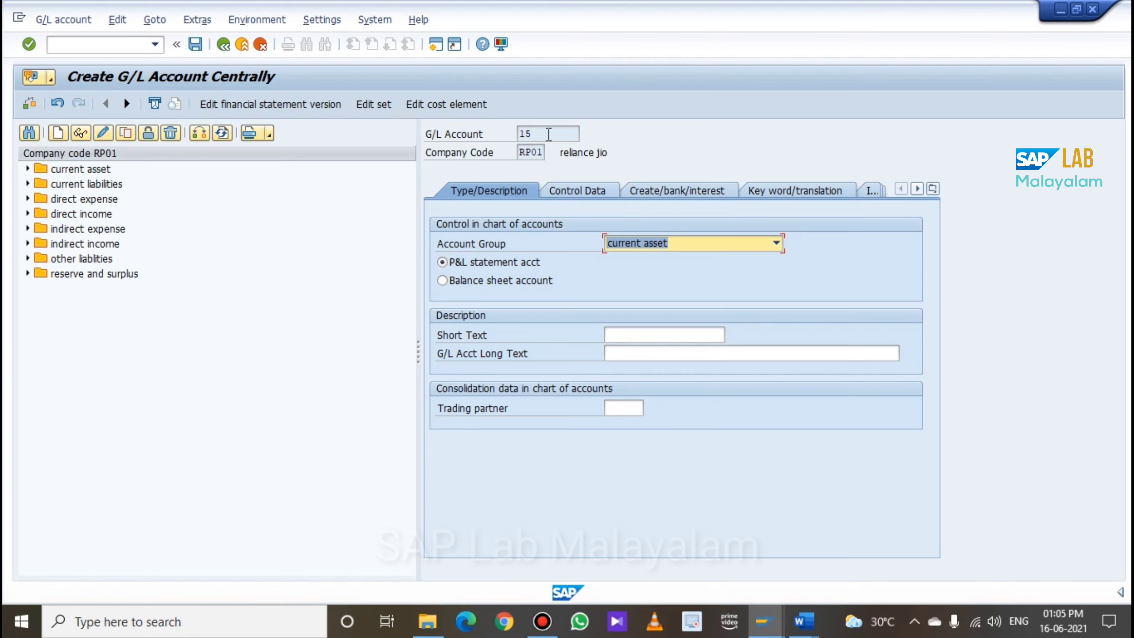
click(757, 252)
click(651, 296)
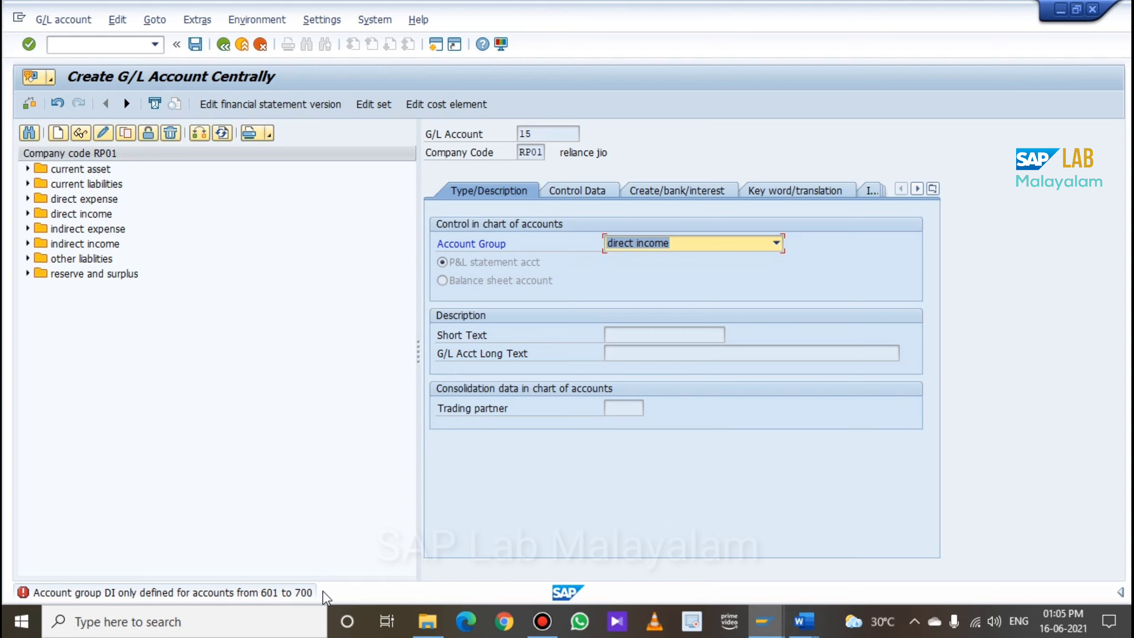
Expand the direct income accounts, and exit the creation of G/L account 15 without saving
click(28, 213)
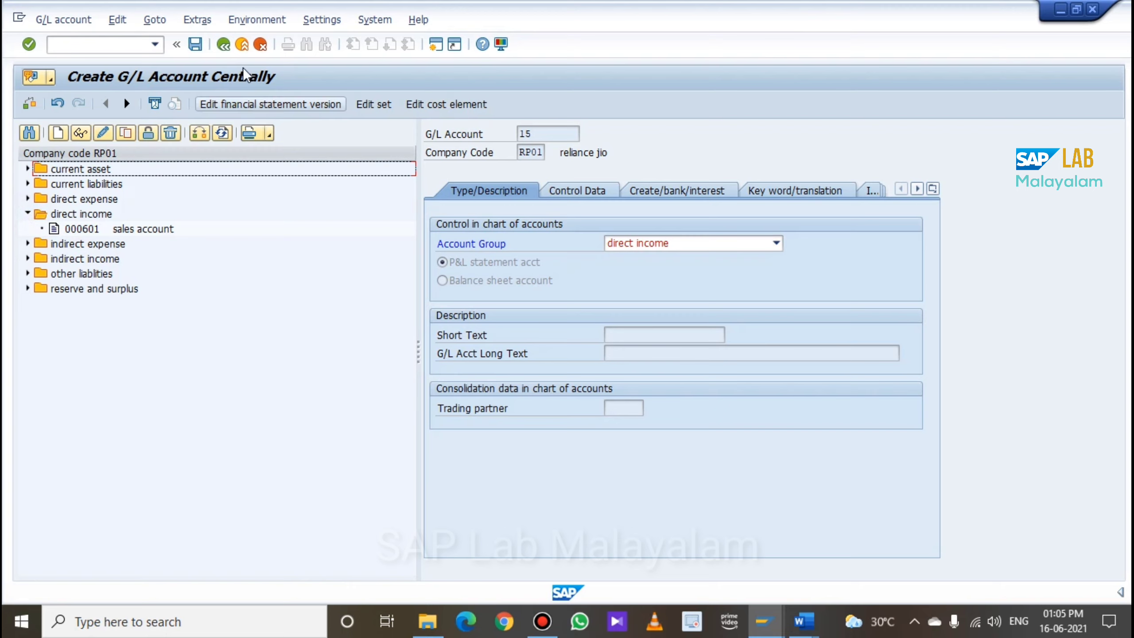
key(Return)
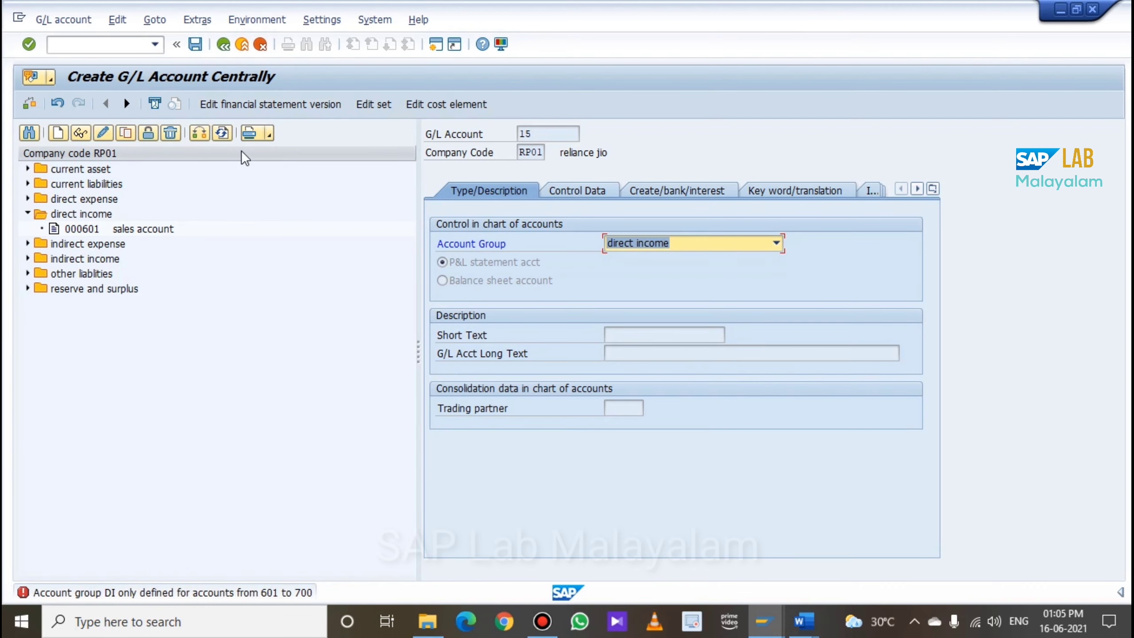
click(243, 44)
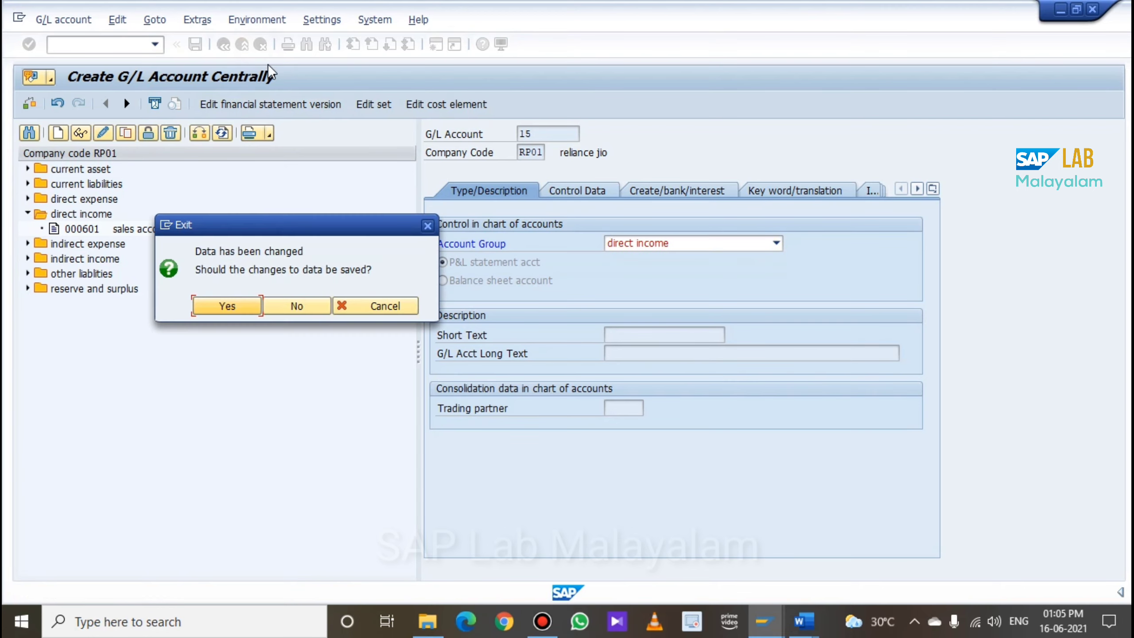
click(286, 306)
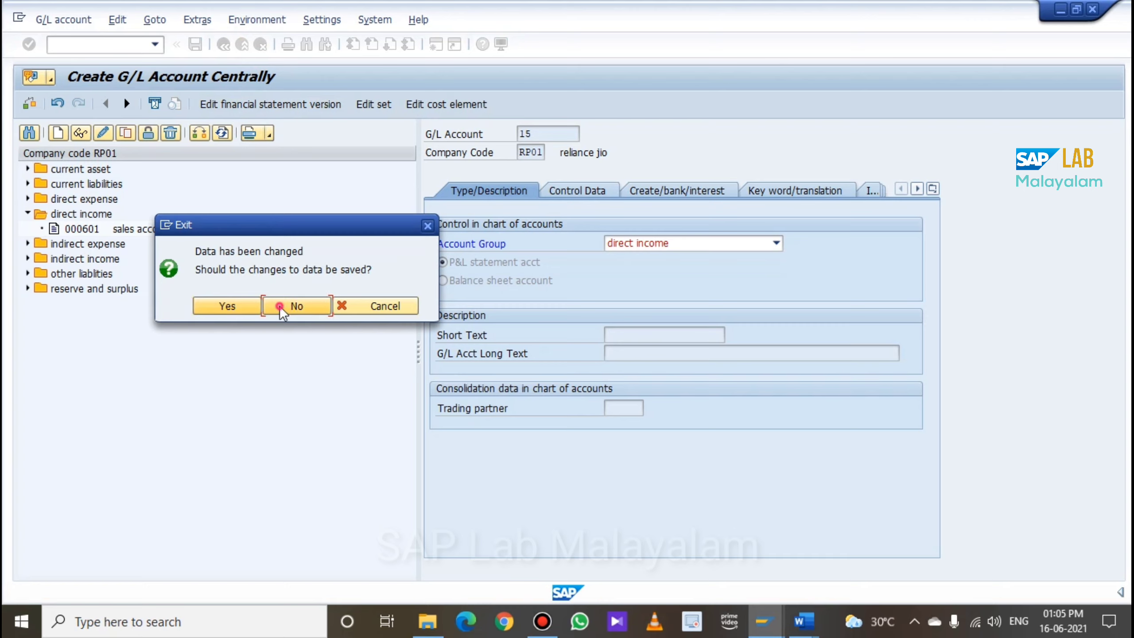
Start creating a G/L account with number 101 in company code RP01
click(61, 134)
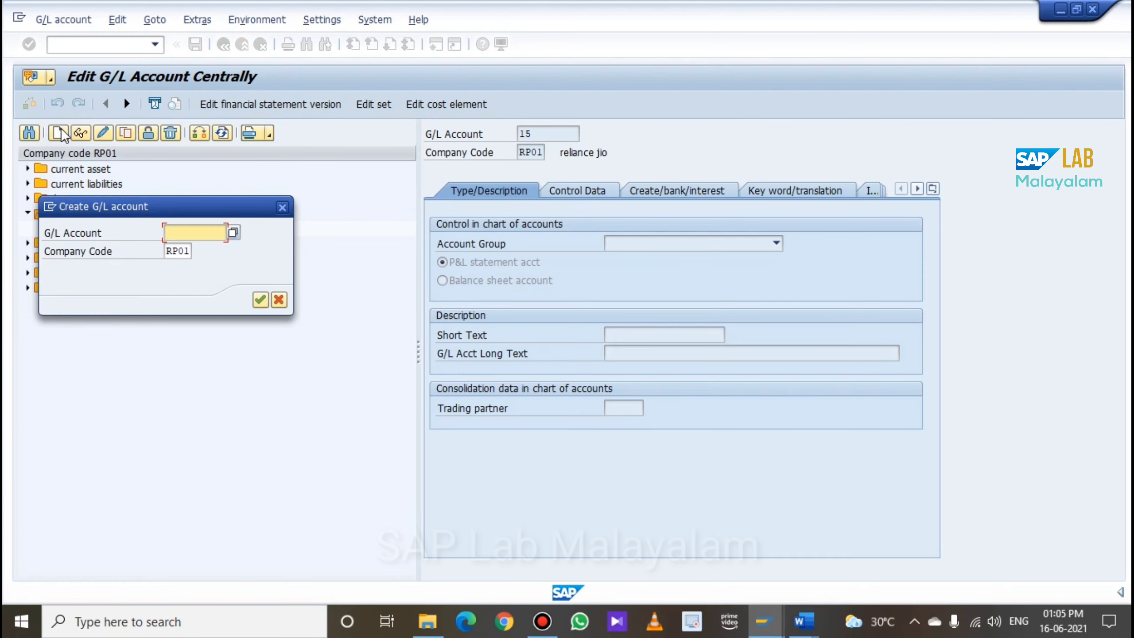
text(101)
click(261, 300)
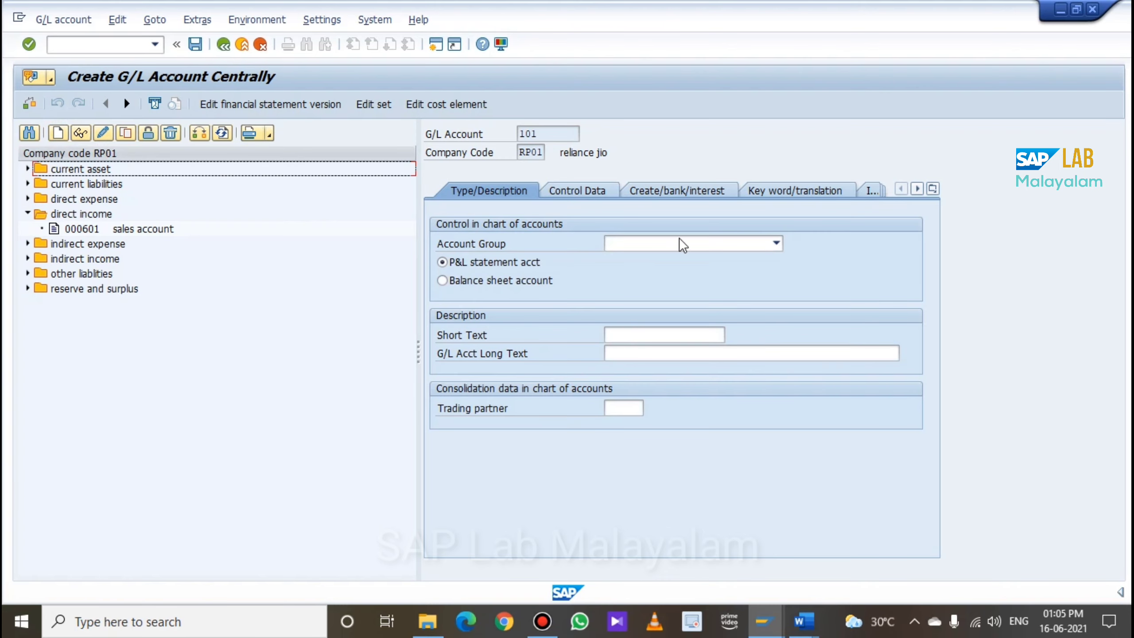
Assign G/L account 101 to the fixed asset account group and make it a balance sheet account
click(777, 244)
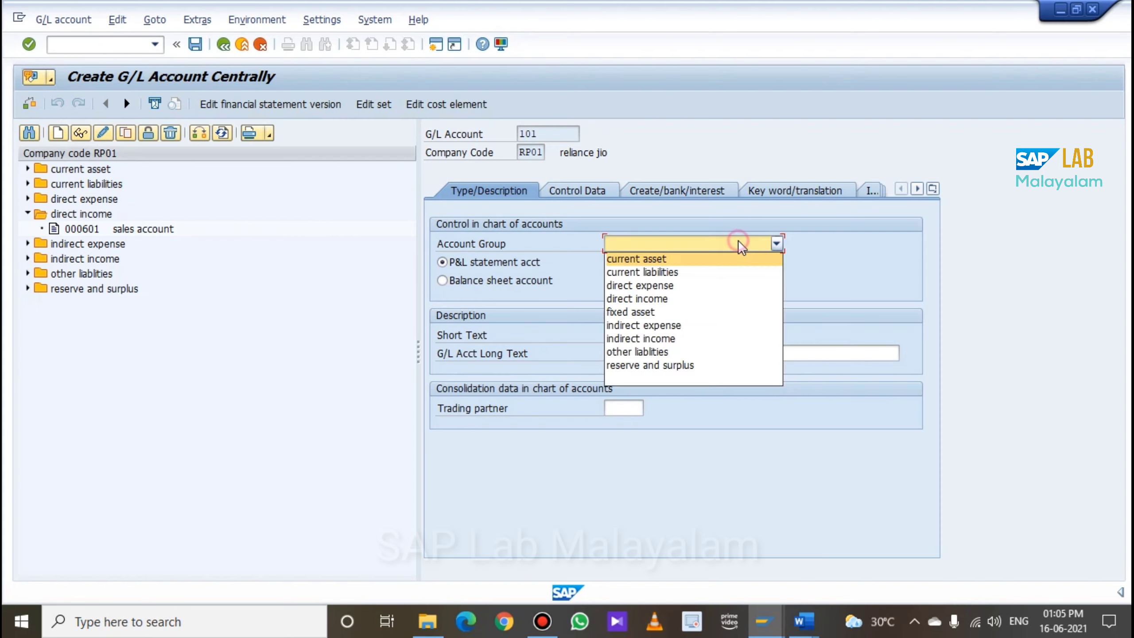
click(663, 313)
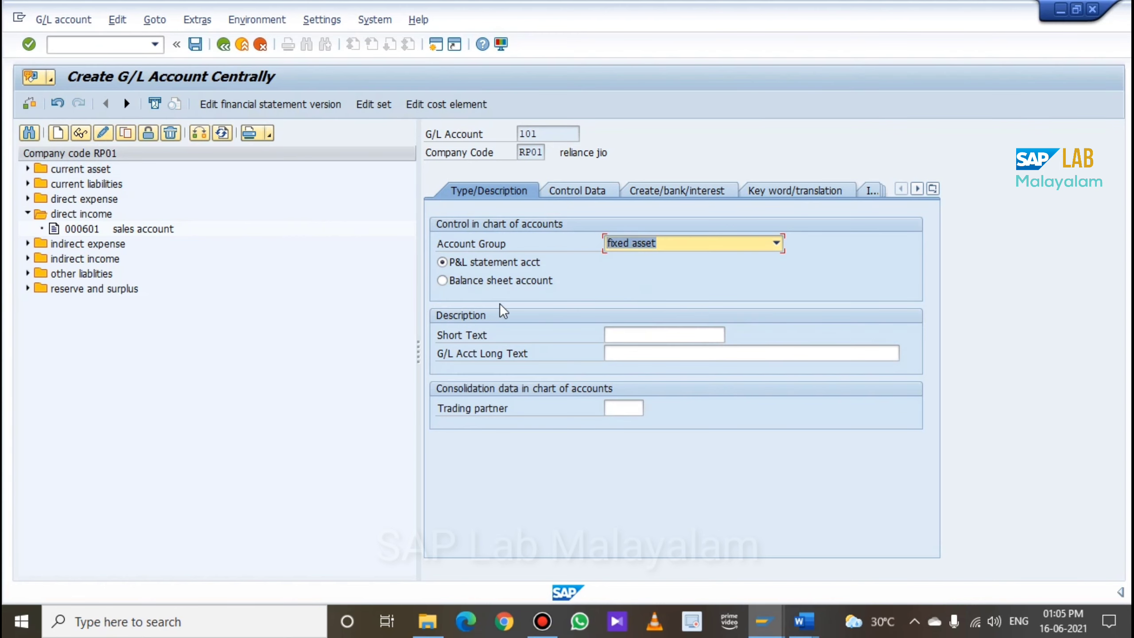
click(499, 282)
Consult the G/L account table in Word, and enter land as account 101's short text and long text back in SAP
click(640, 336)
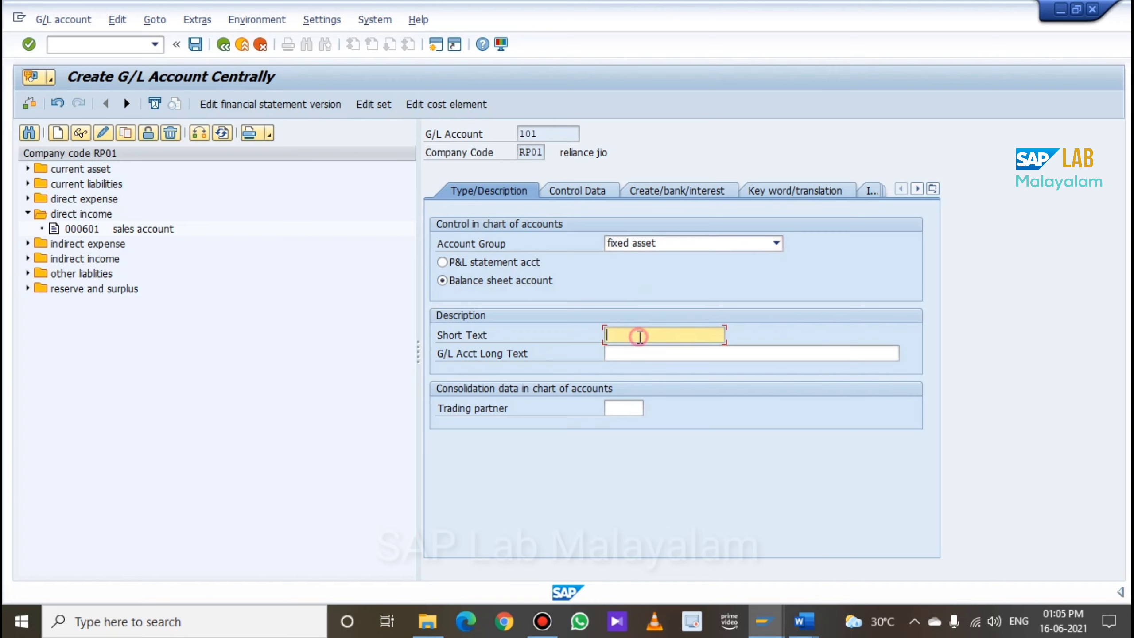
mouse_move(803, 622)
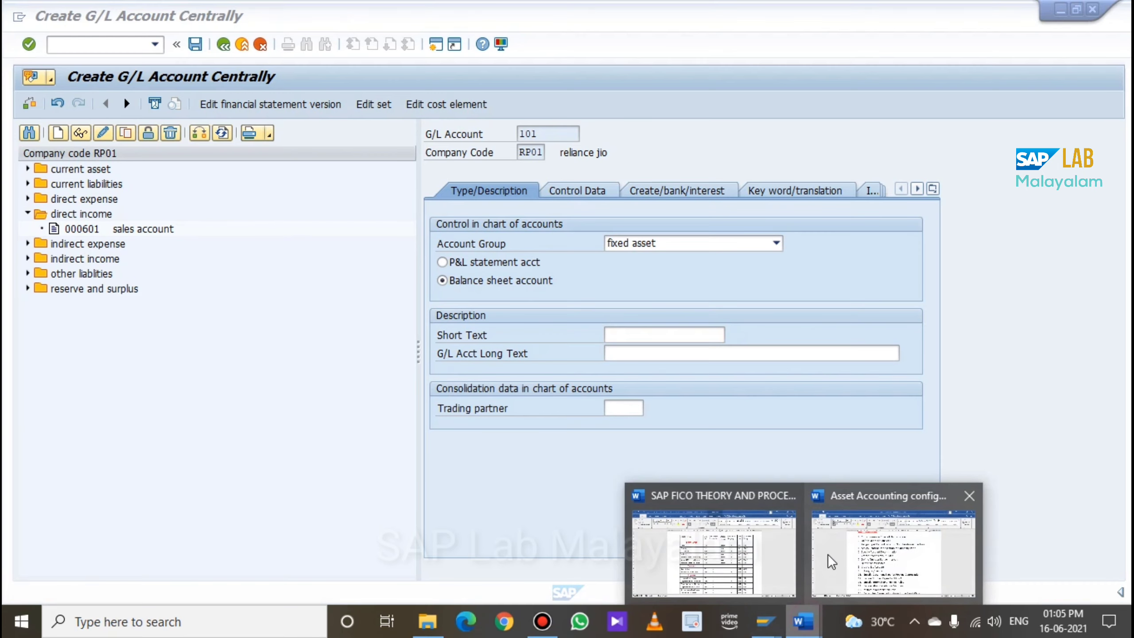
click(688, 552)
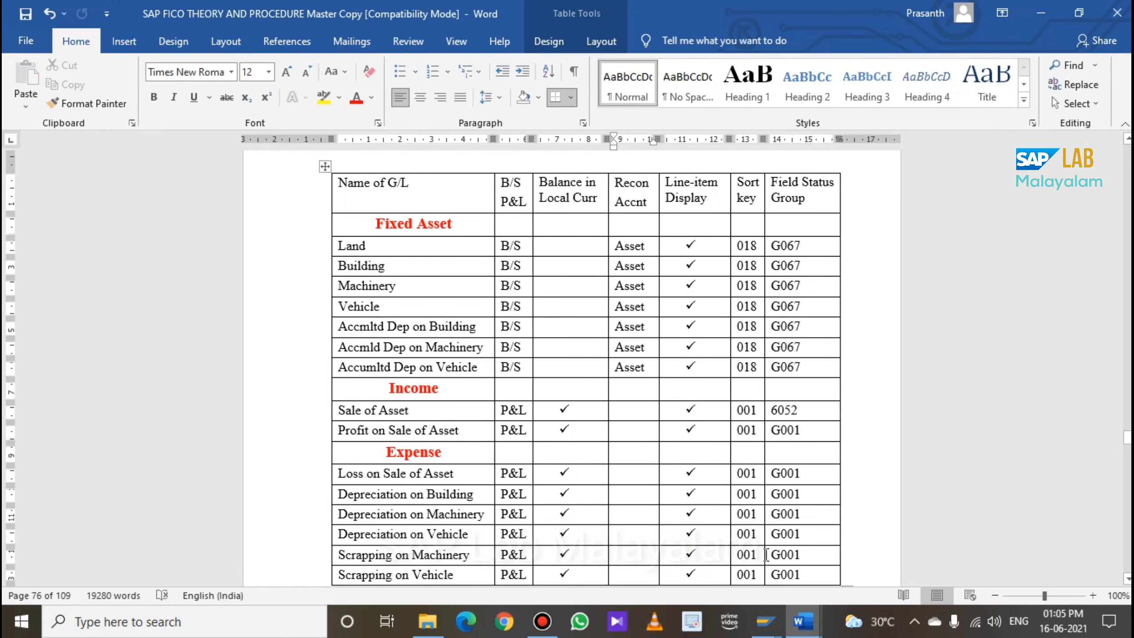
mouse_move(804, 621)
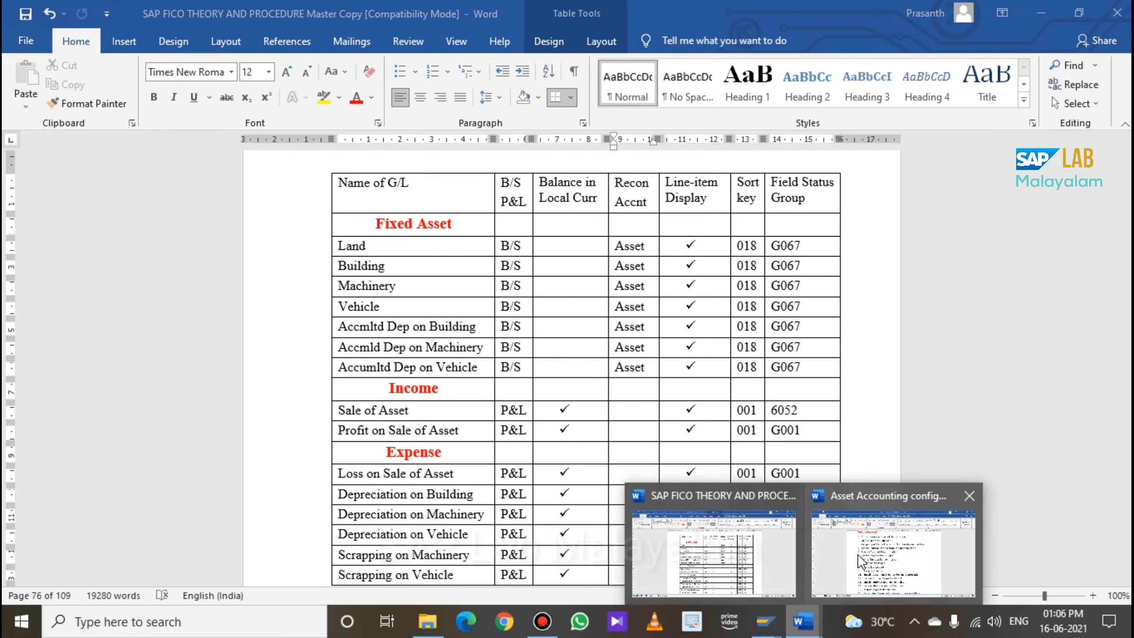
mouse_move(857, 553)
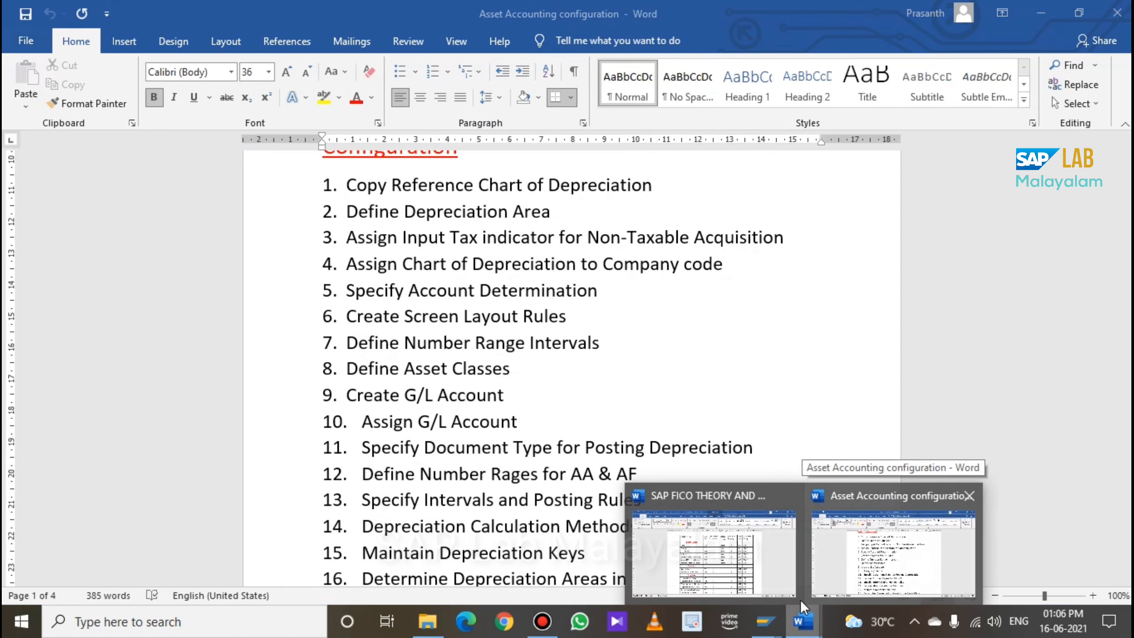
mouse_move(766, 617)
click(798, 575)
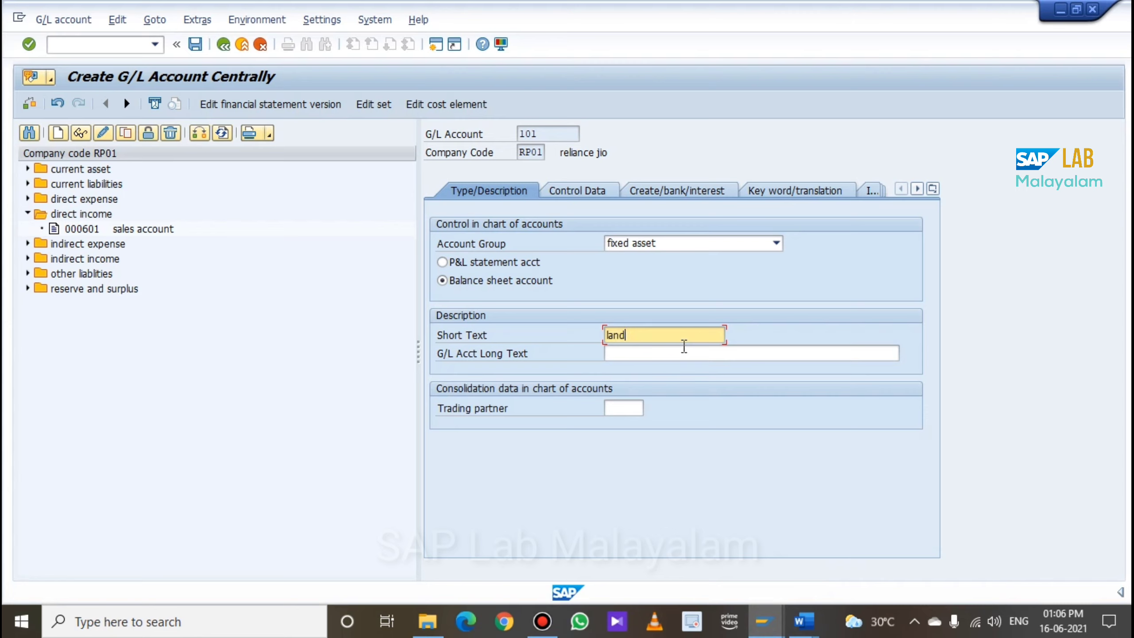
click(684, 347)
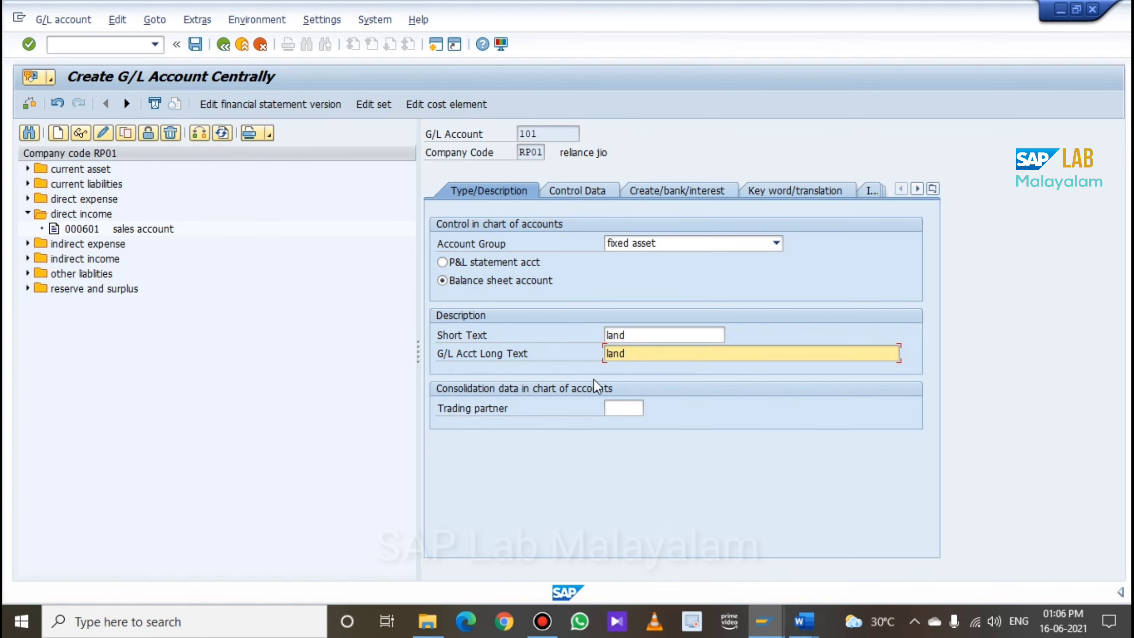
Set the reconciliation account type of G/L account 101 to Assets in its control data
click(585, 191)
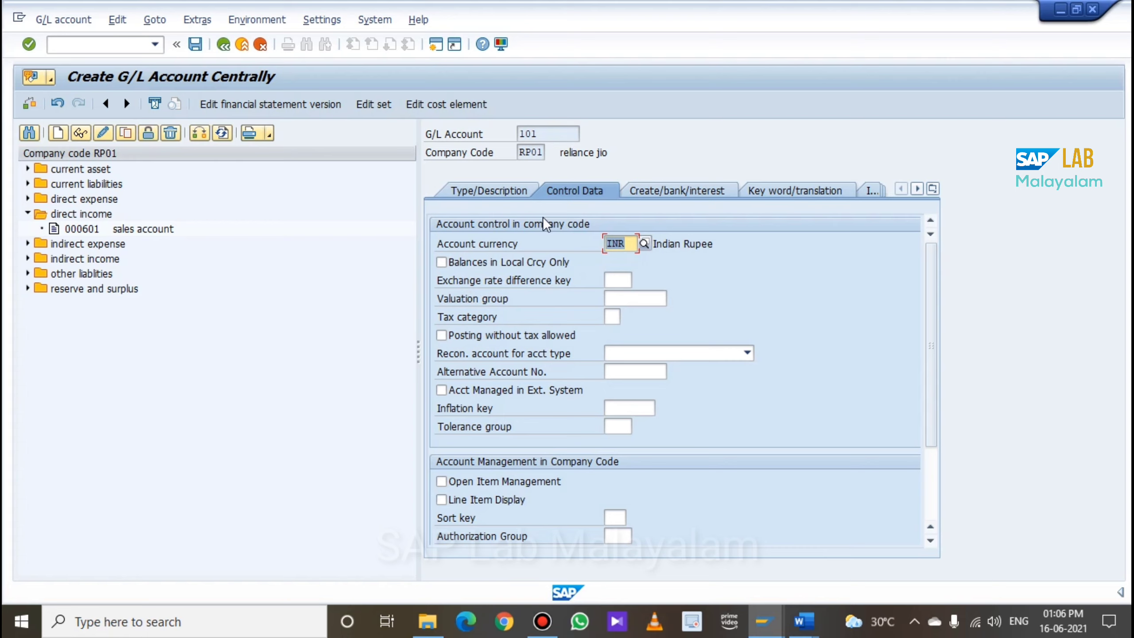
click(747, 353)
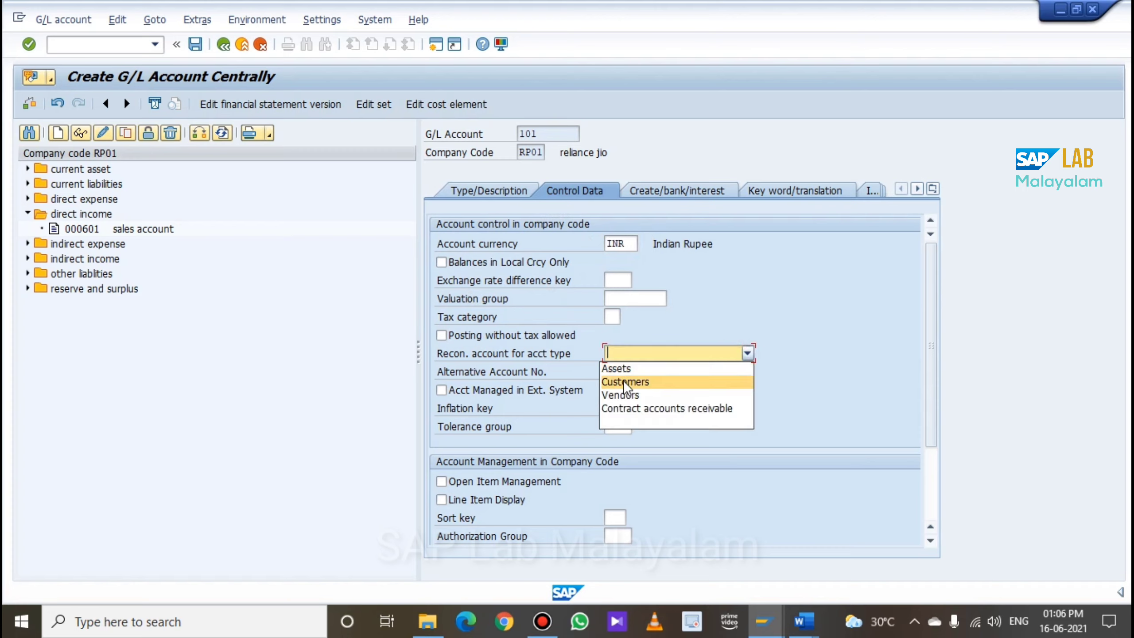
click(641, 372)
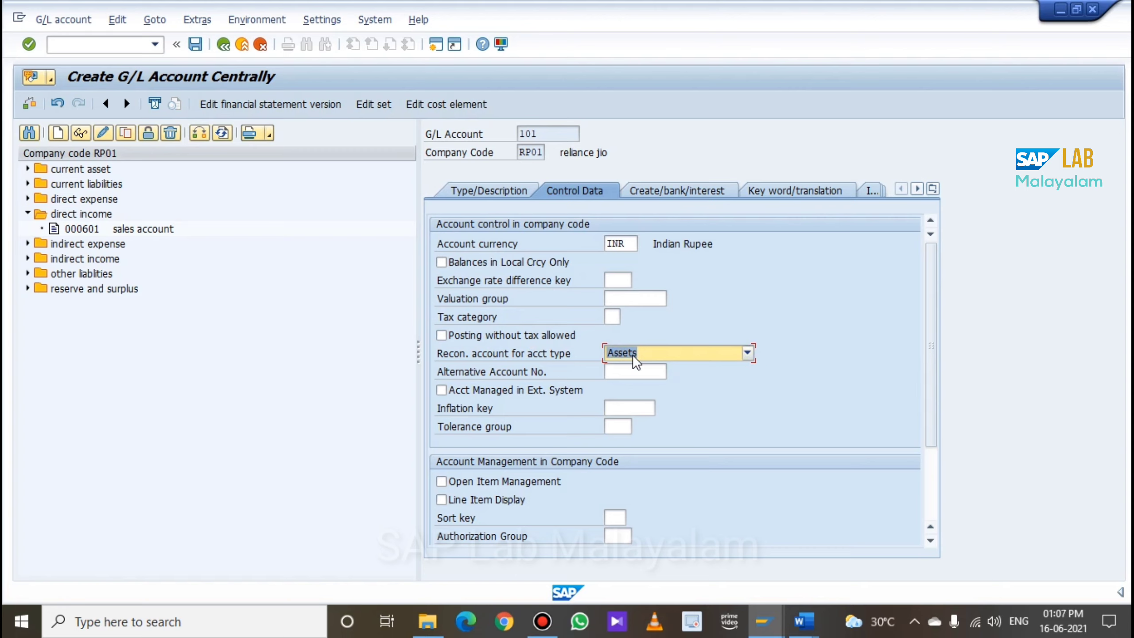
click(715, 354)
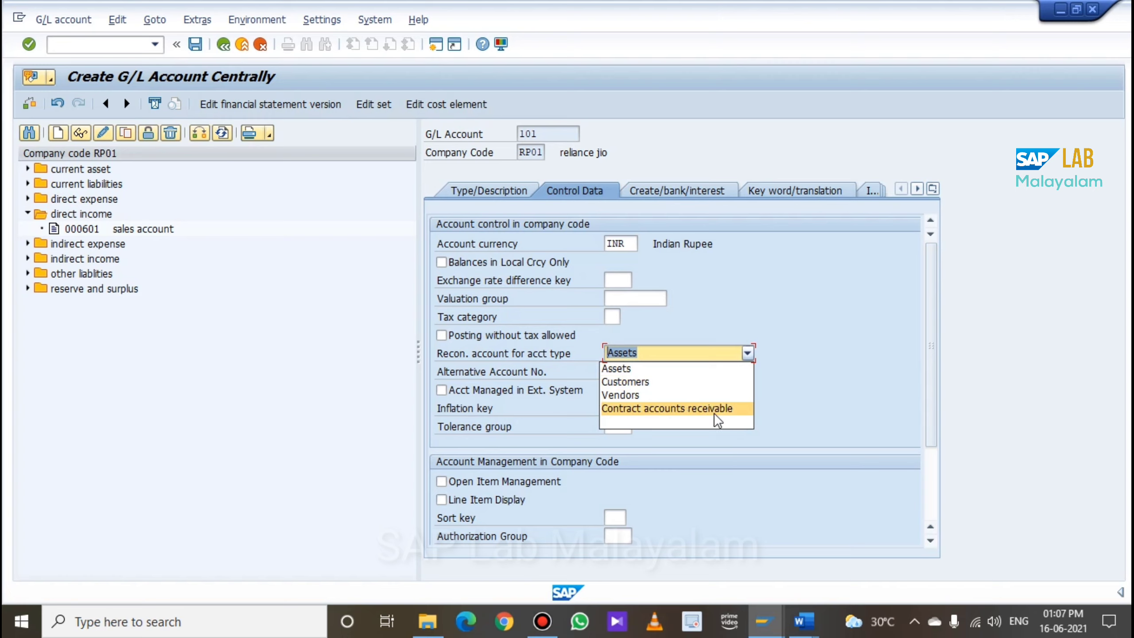
click(706, 352)
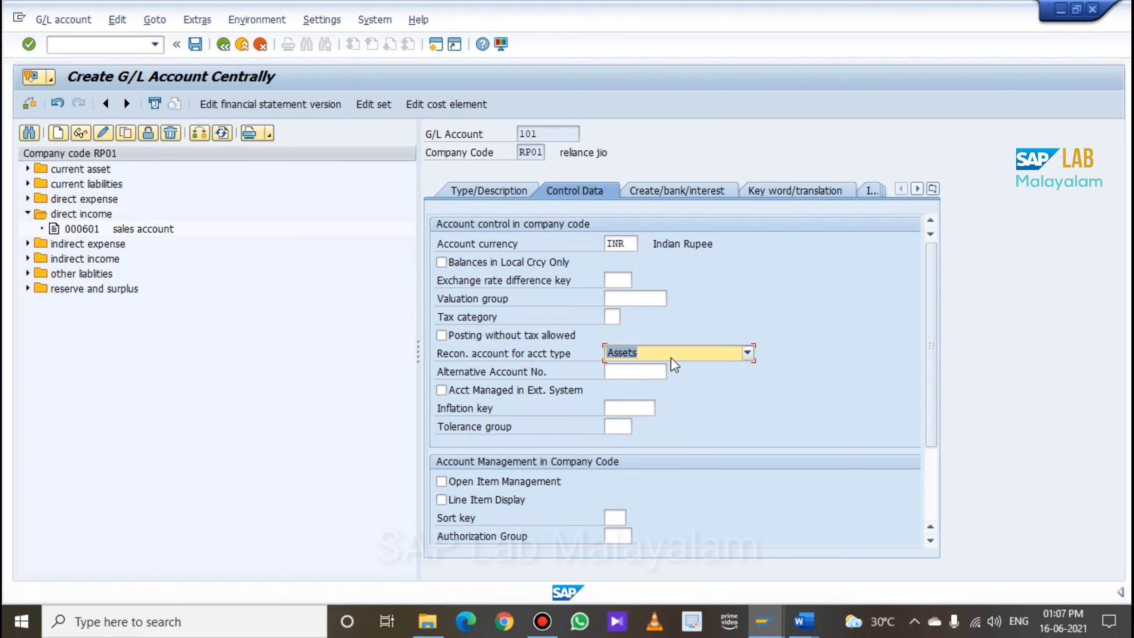
Enable line item display for G/L account 101 and choose sort key 018 (Asset number)
click(444, 501)
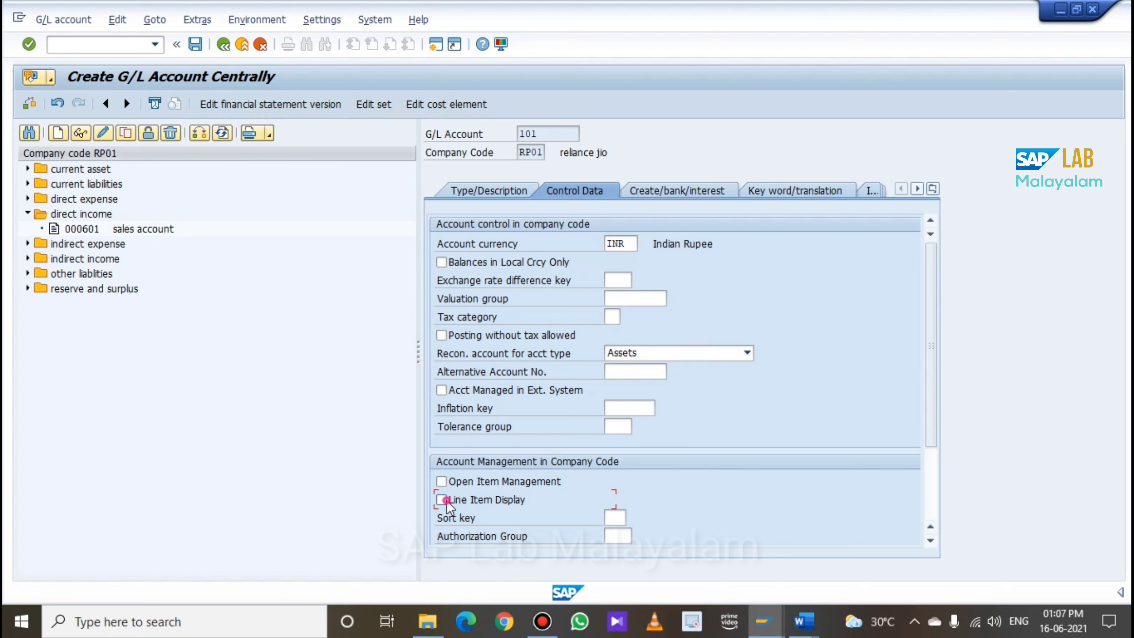
click(616, 520)
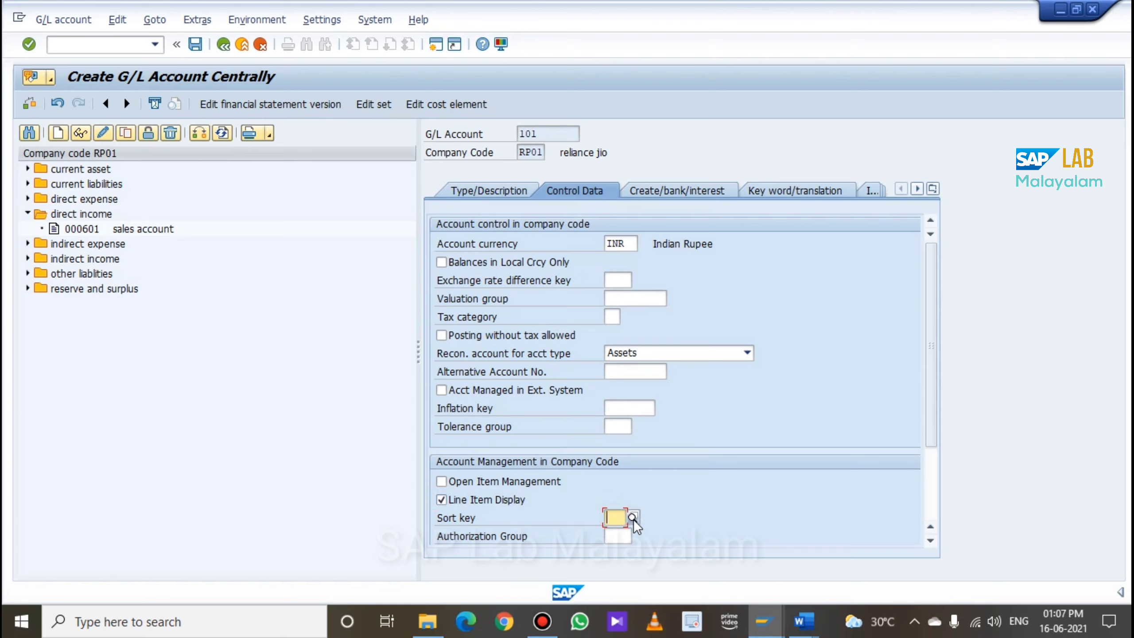
click(632, 519)
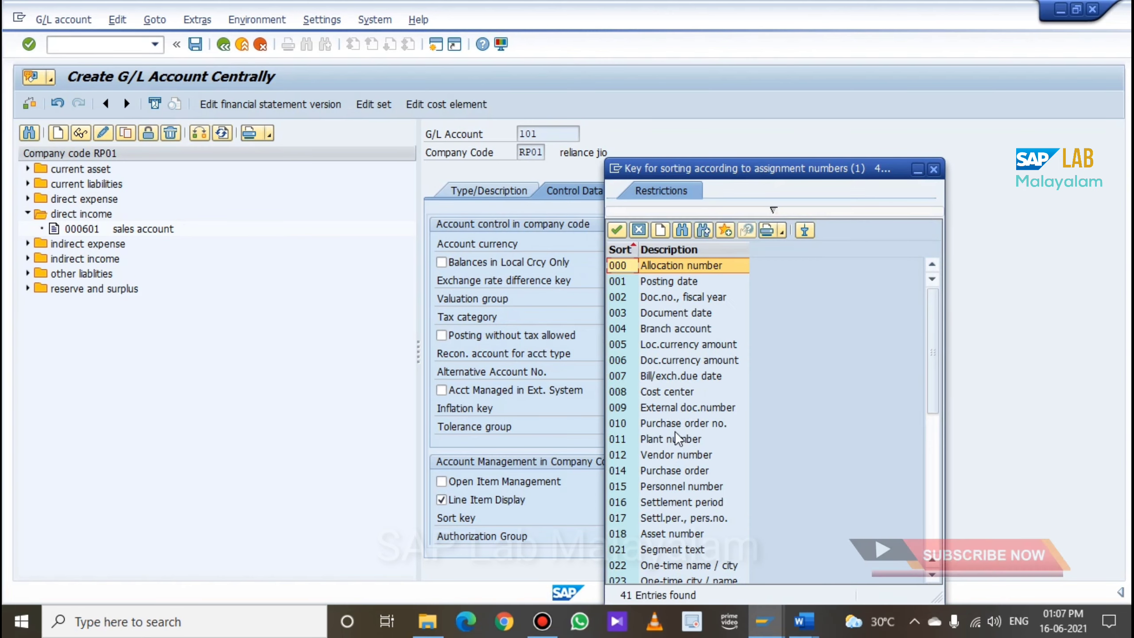
double_click(661, 534)
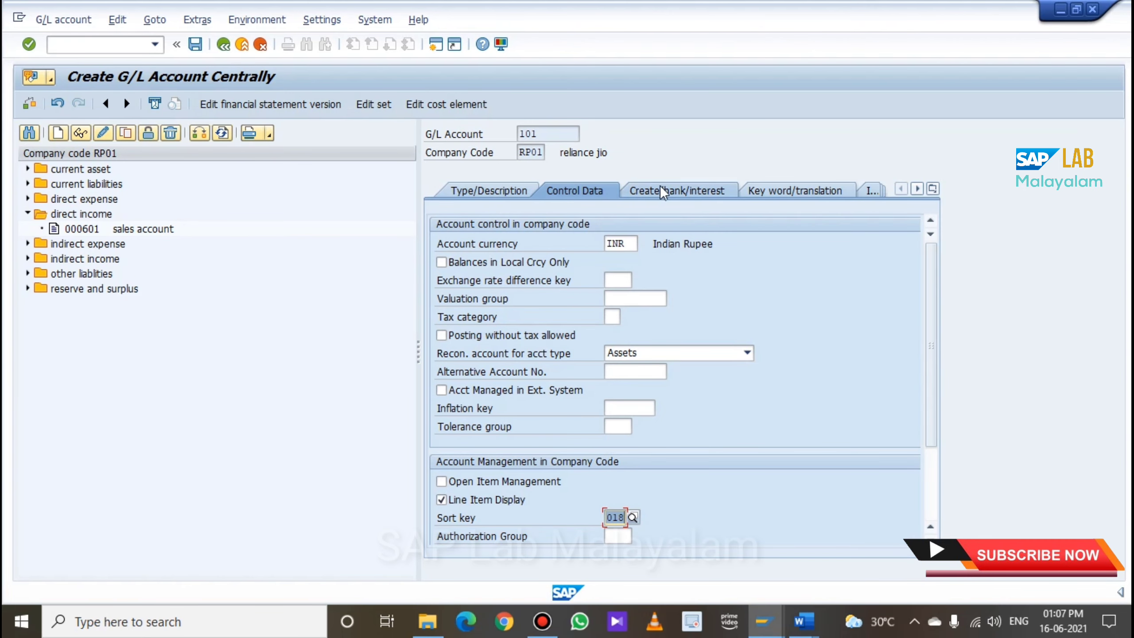
Set the field status group of G/L account 101 to G067 (Reconciliation accounts)
click(666, 193)
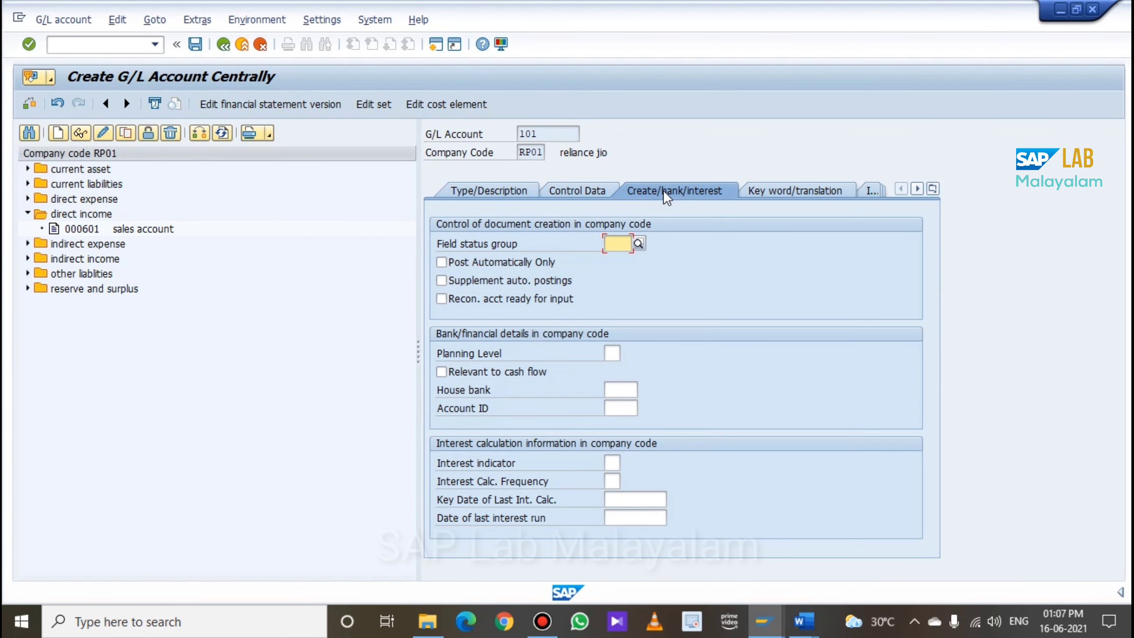
text(g067)
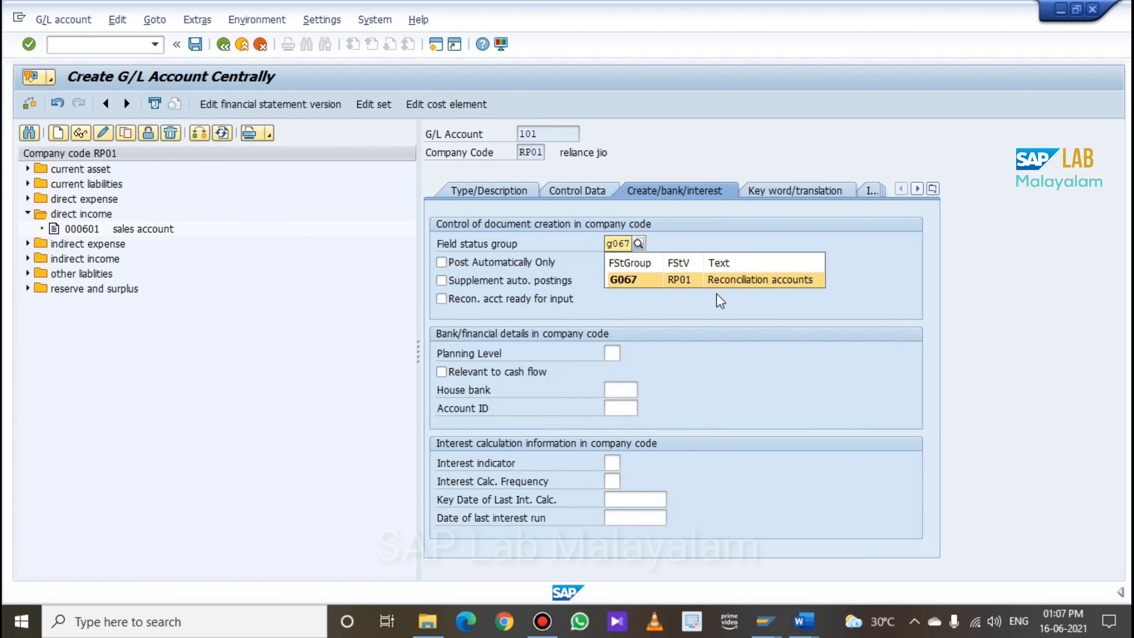
click(742, 281)
Review the description, control data and field status group of G/L account 101, and save the account
click(501, 188)
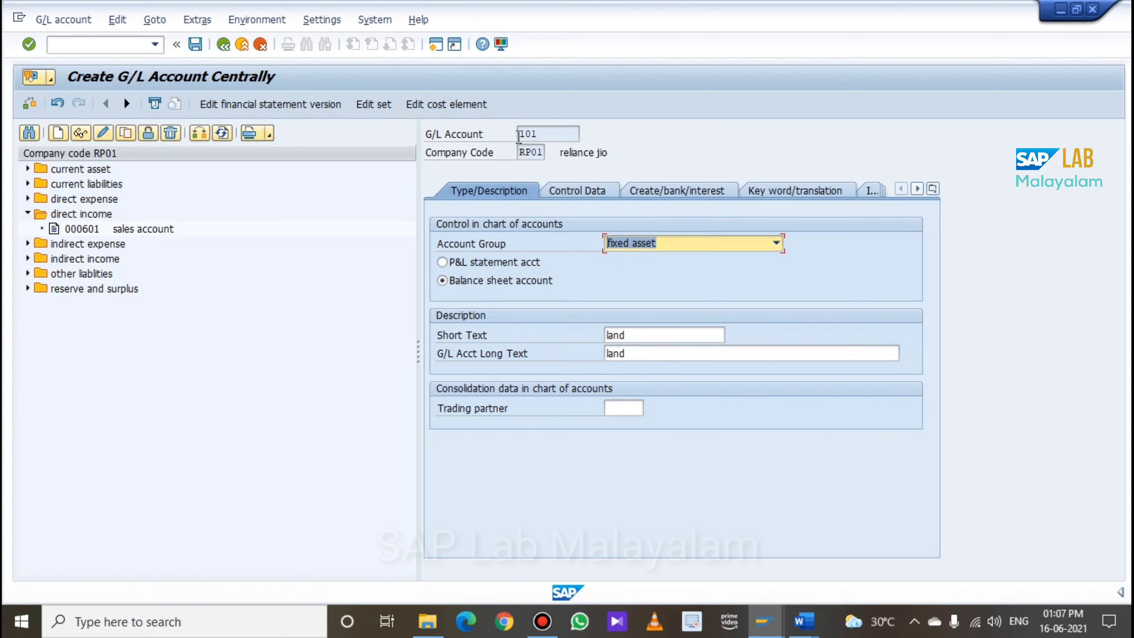
click(547, 134)
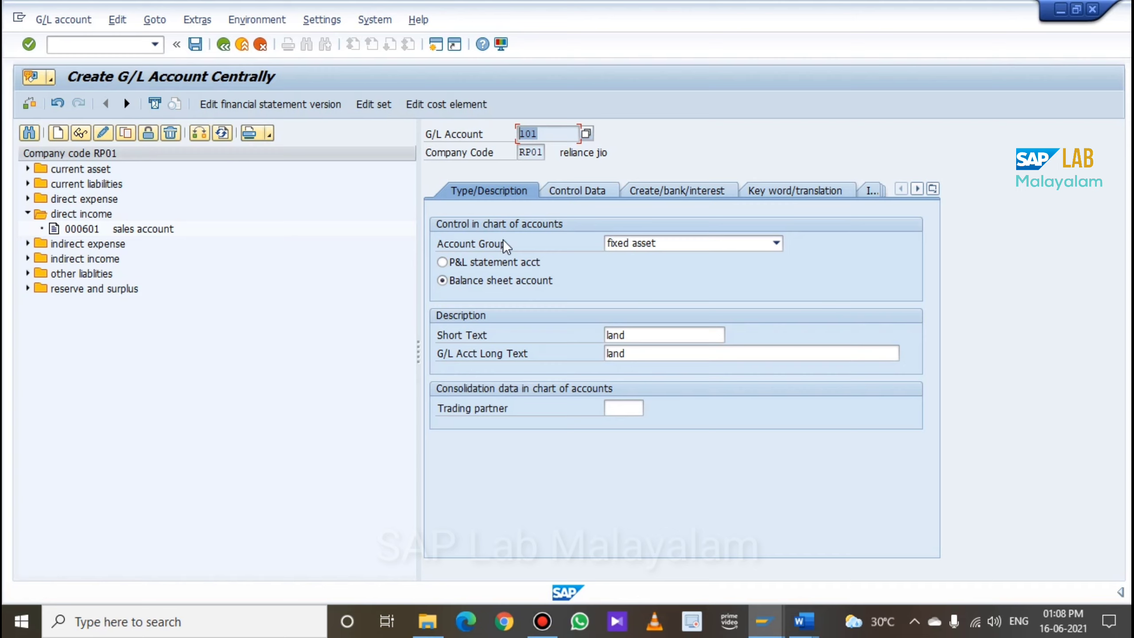
click(573, 193)
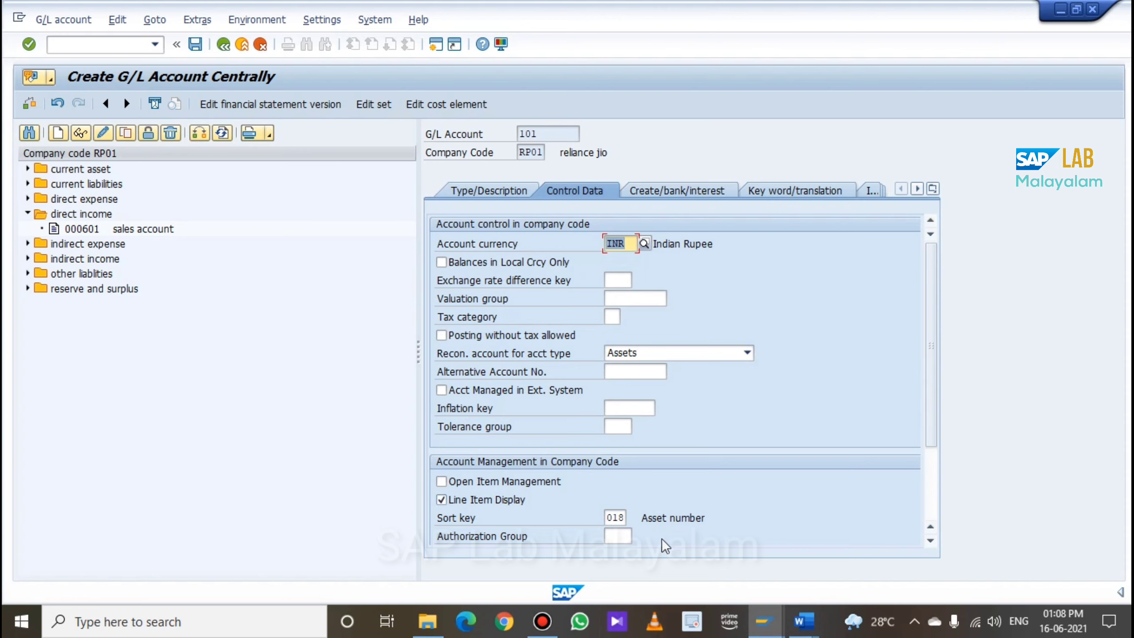
click(609, 517)
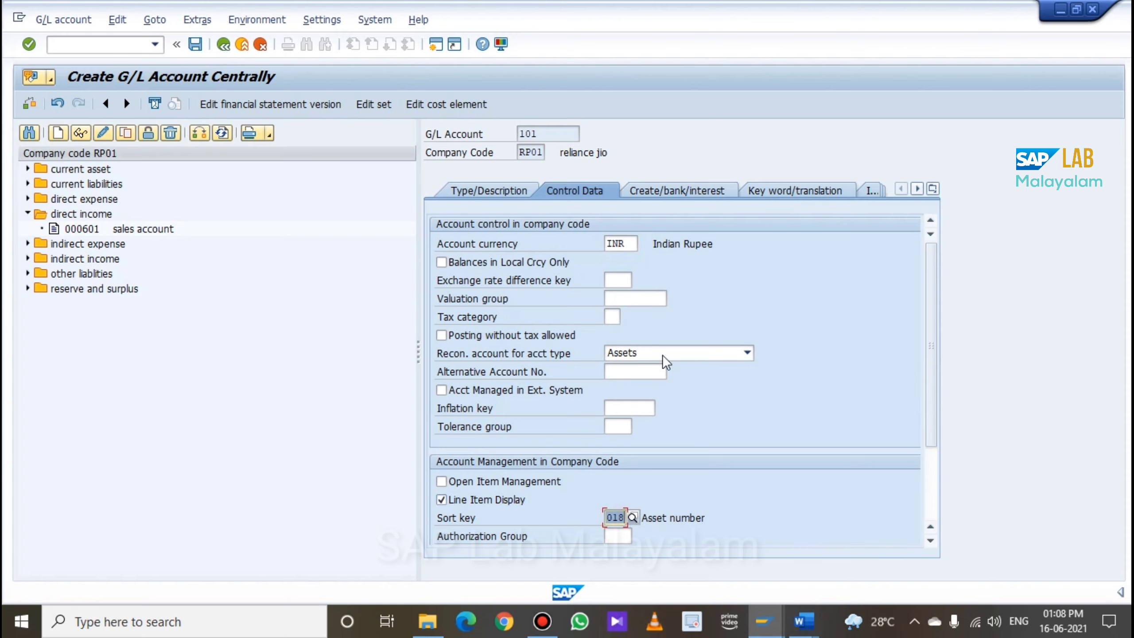
click(668, 185)
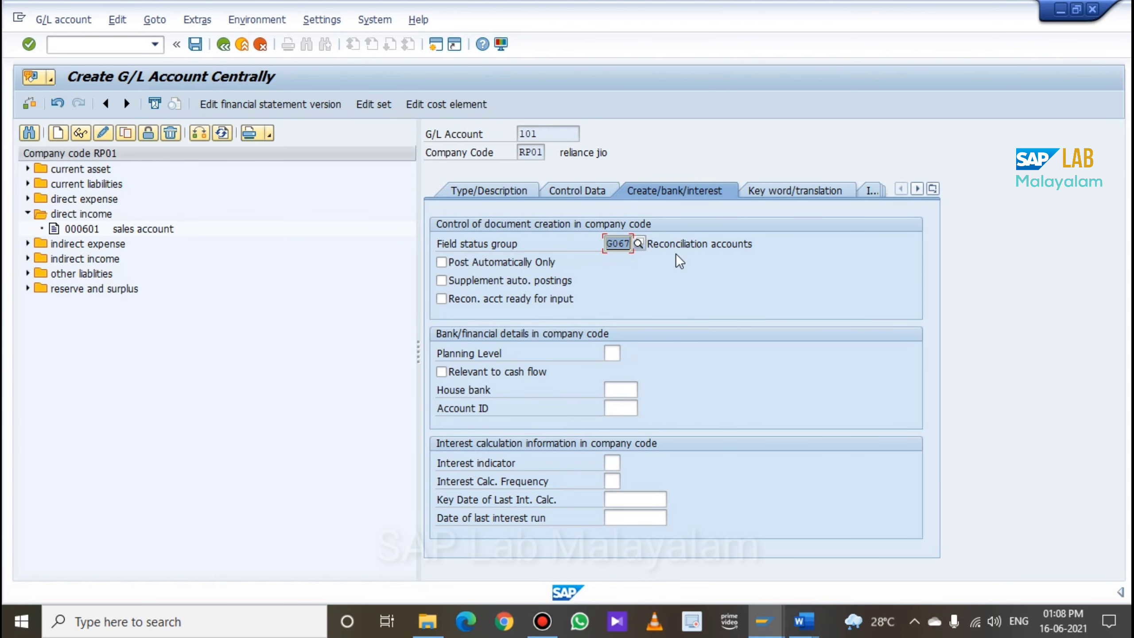
click(195, 45)
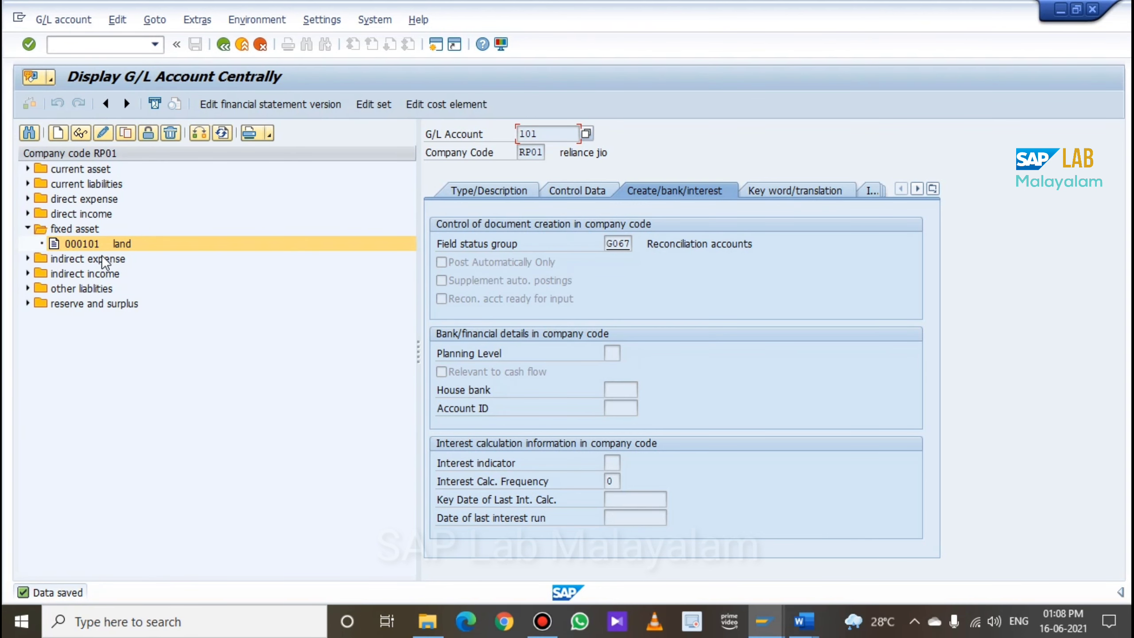
Switch to the SAP FICO theory document in Word and check the Building row of the G/L account table
click(804, 622)
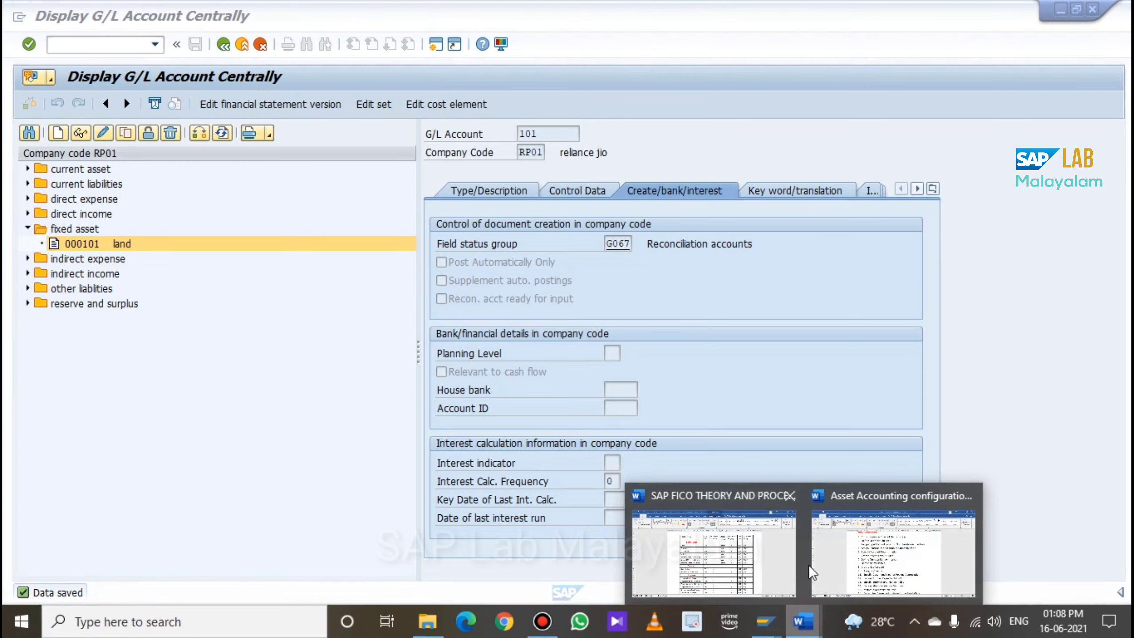
click(740, 560)
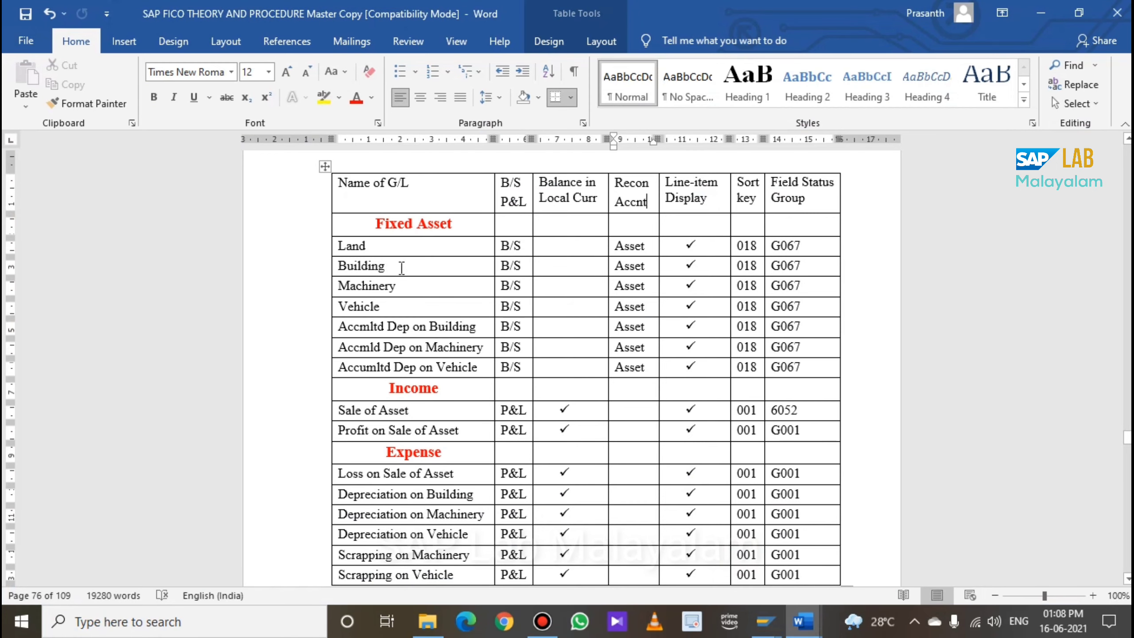
click(804, 622)
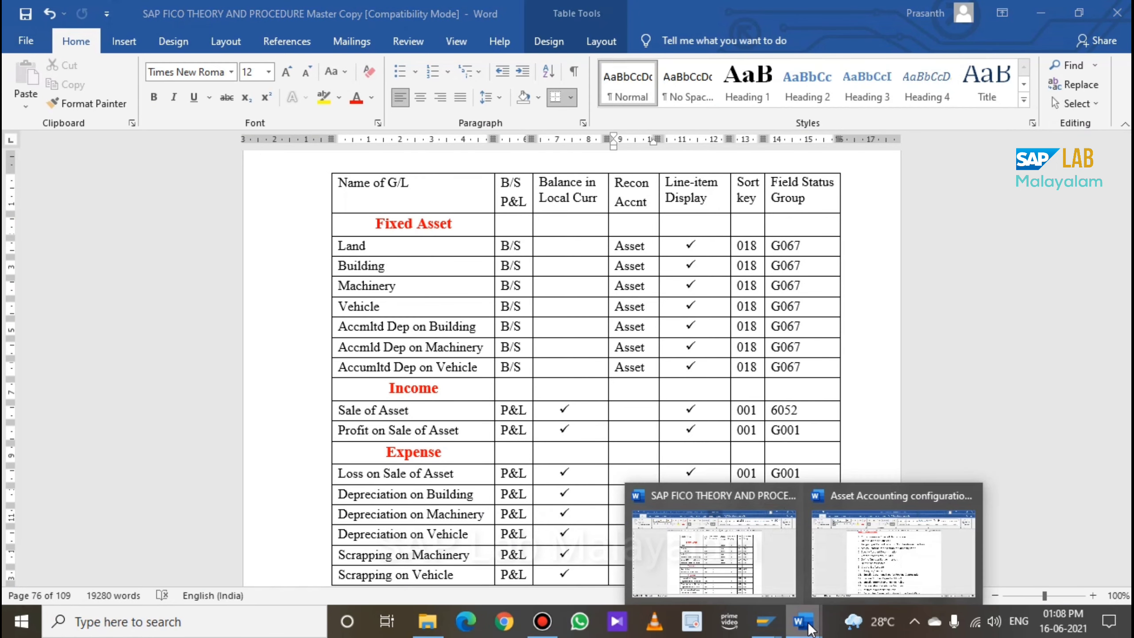
click(761, 591)
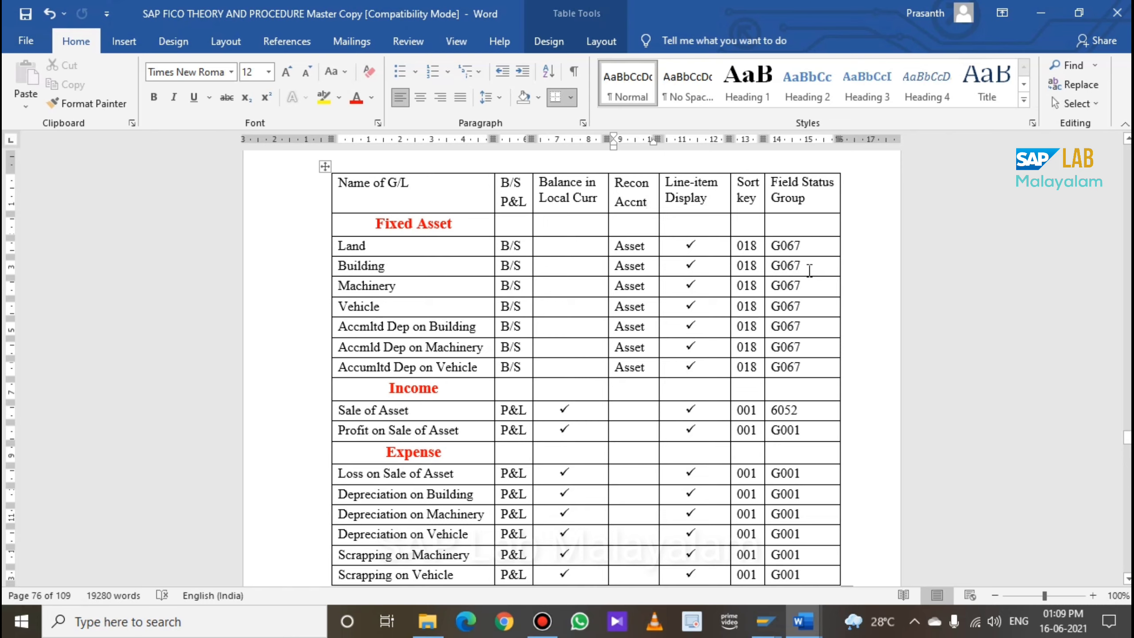
Switch back to SAP and start creating a G/L account with number 102 in company code RP01
mouse_move(765, 622)
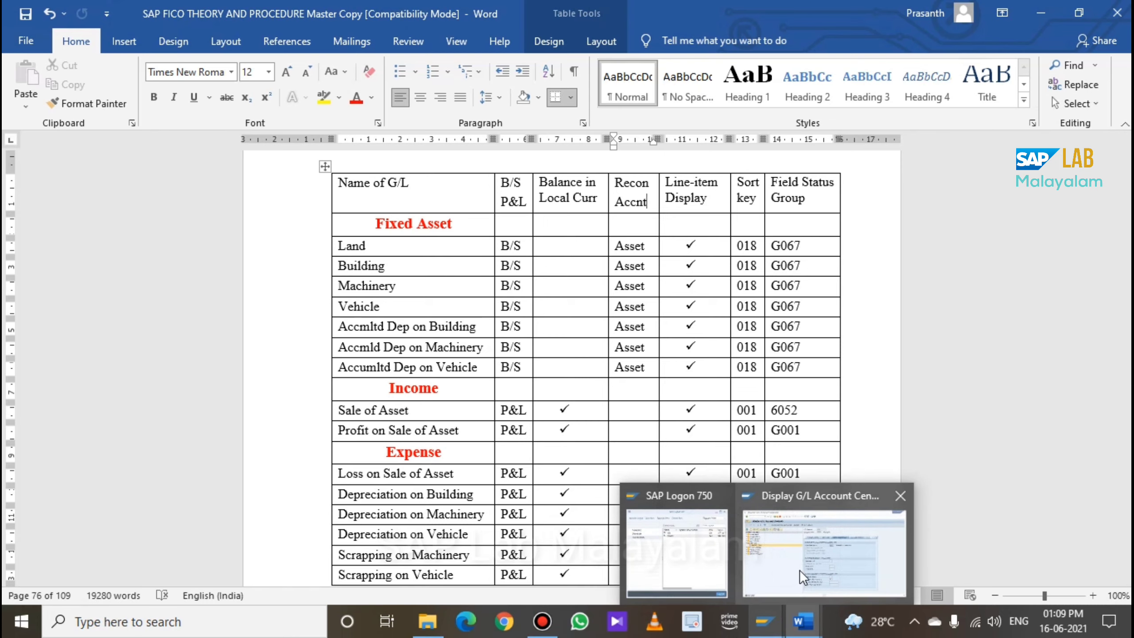
click(799, 570)
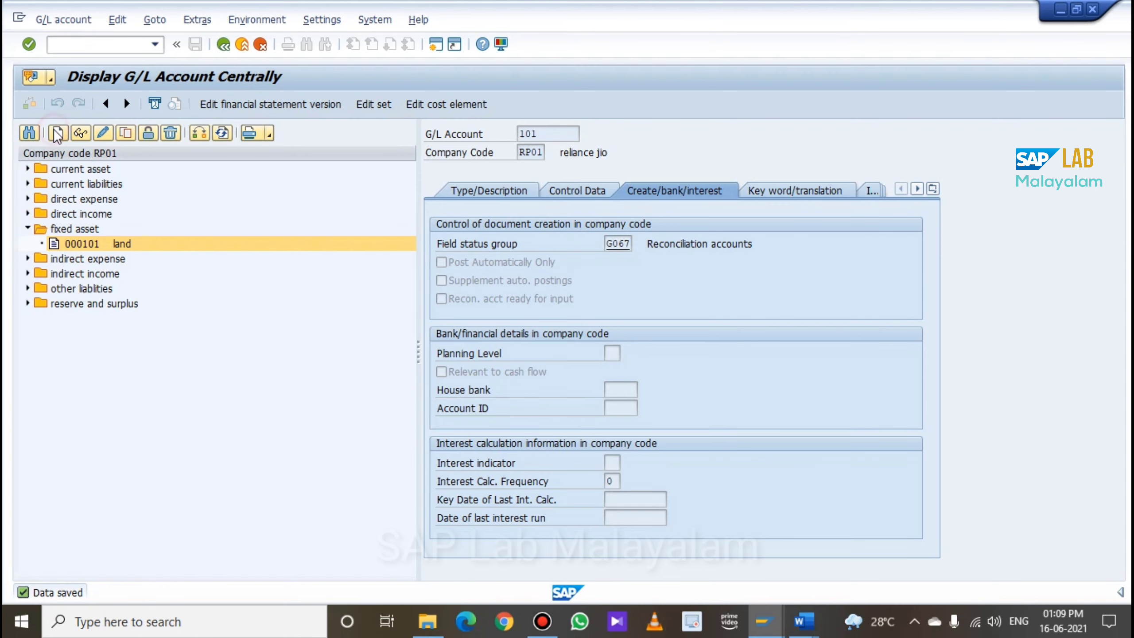
click(84, 134)
text(102)
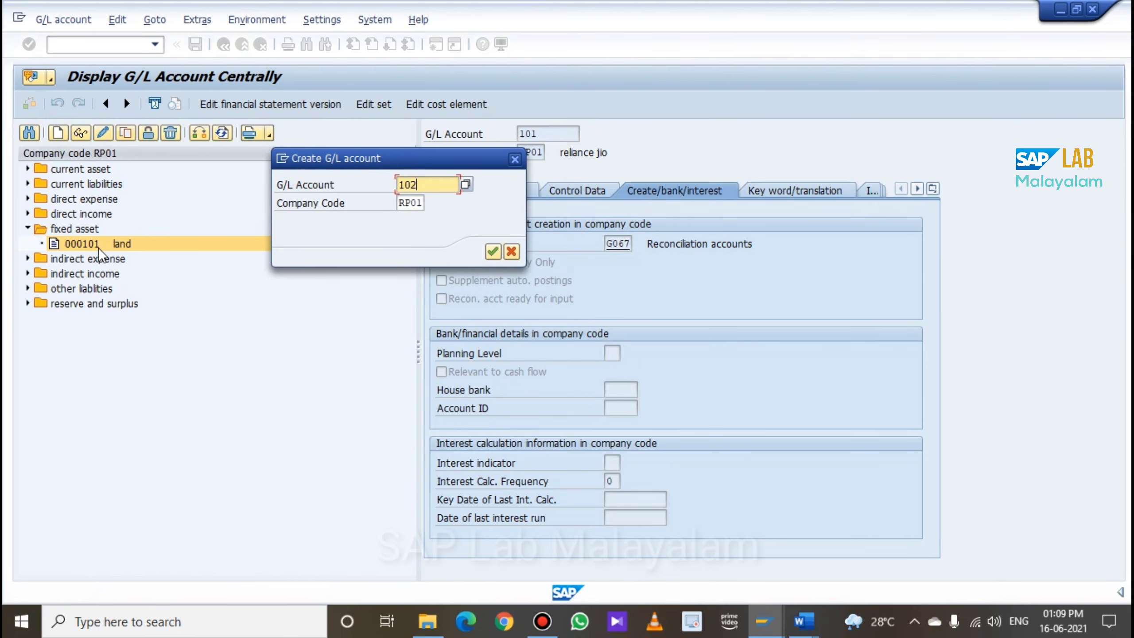
click(493, 253)
Assign G/L account 102 to the fixed asset account group and classify it as a balance sheet account
click(501, 190)
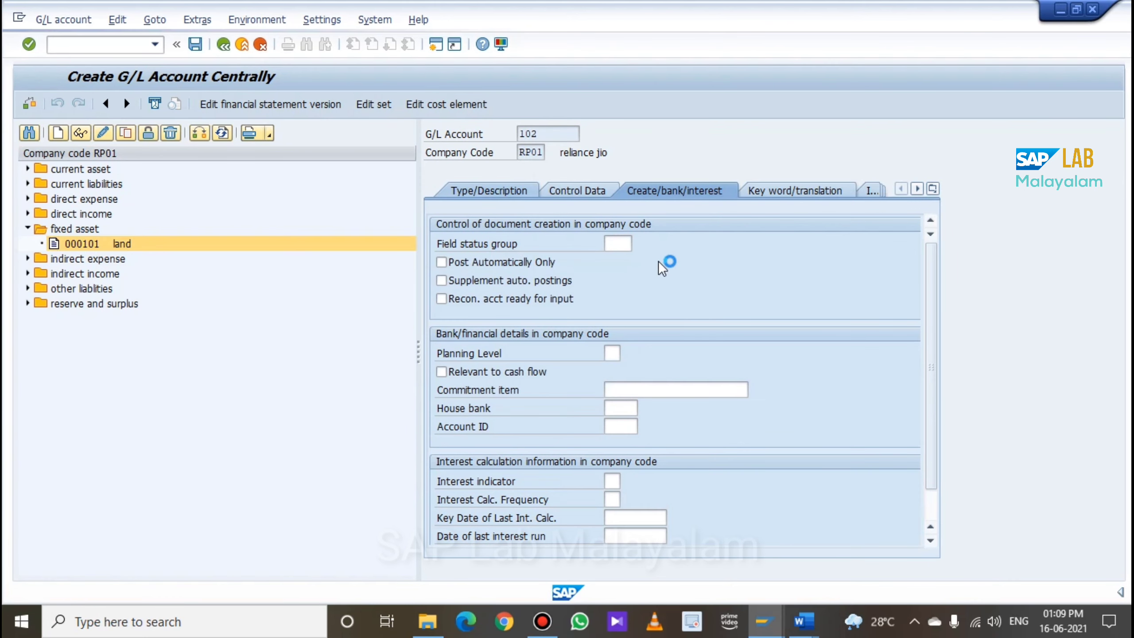
click(692, 246)
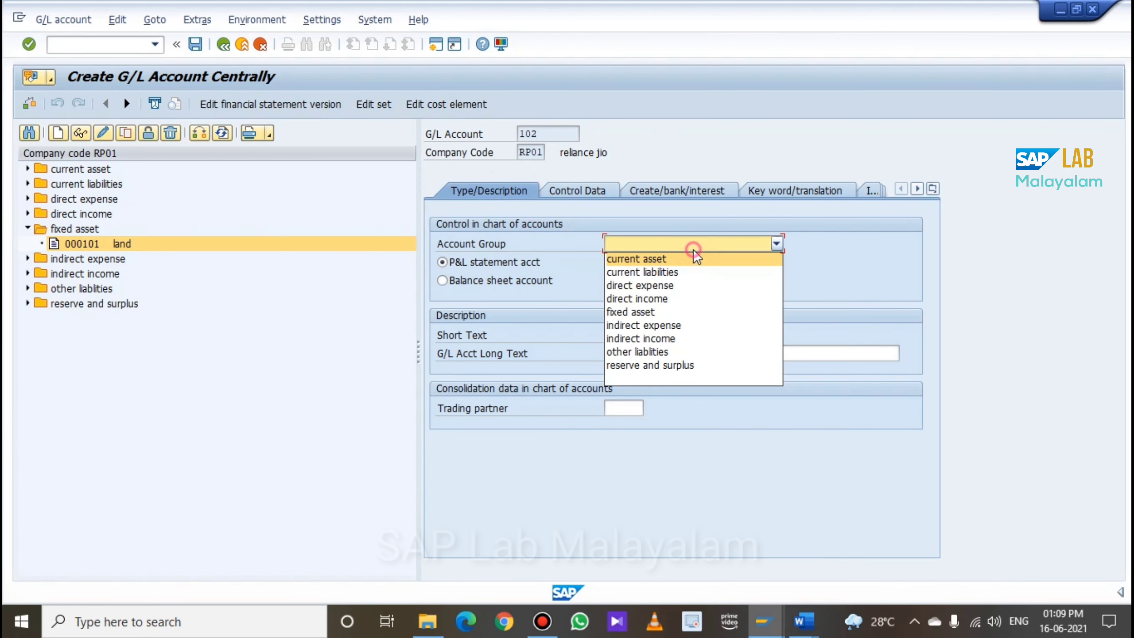
click(652, 311)
click(493, 285)
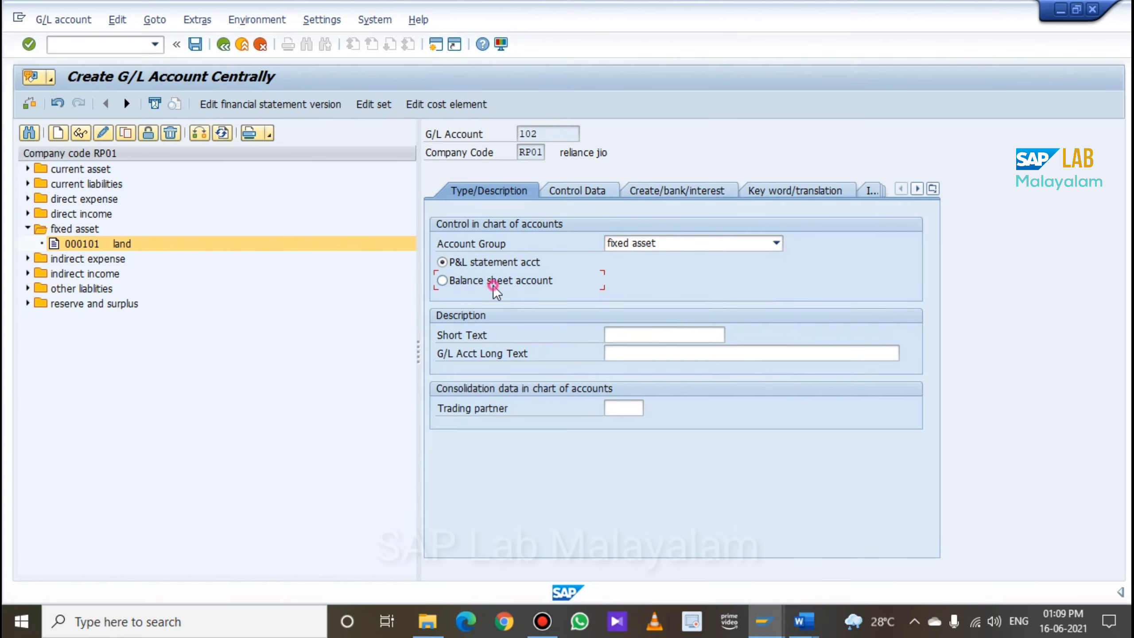
Enter Building as both the short text and the G/L account long text of account 102
click(680, 334)
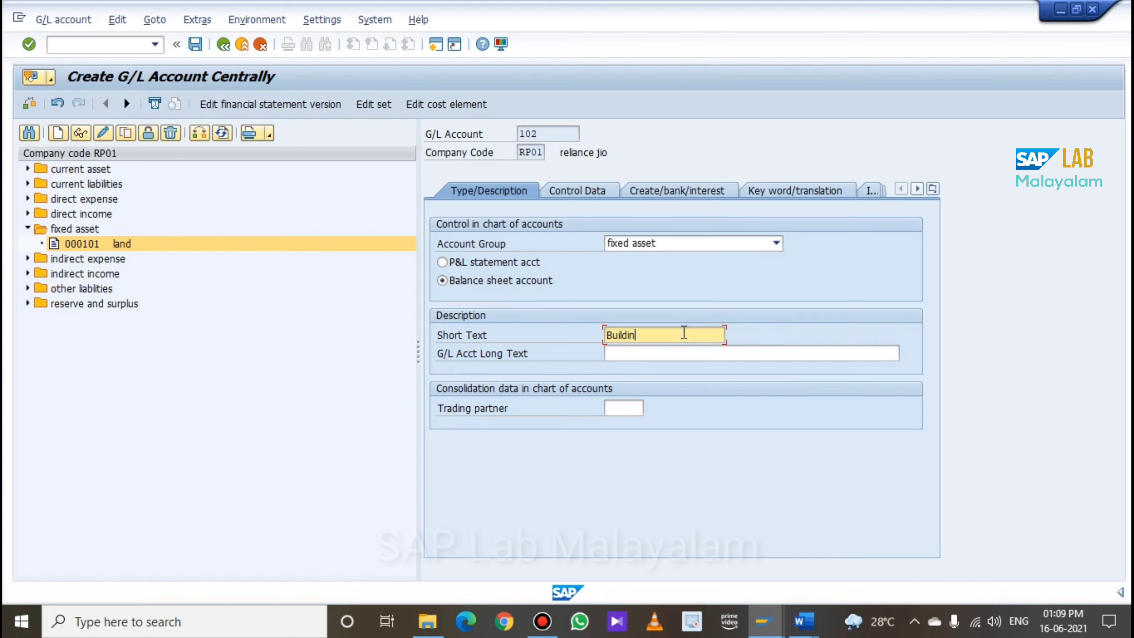
double_click(684, 332)
click(682, 351)
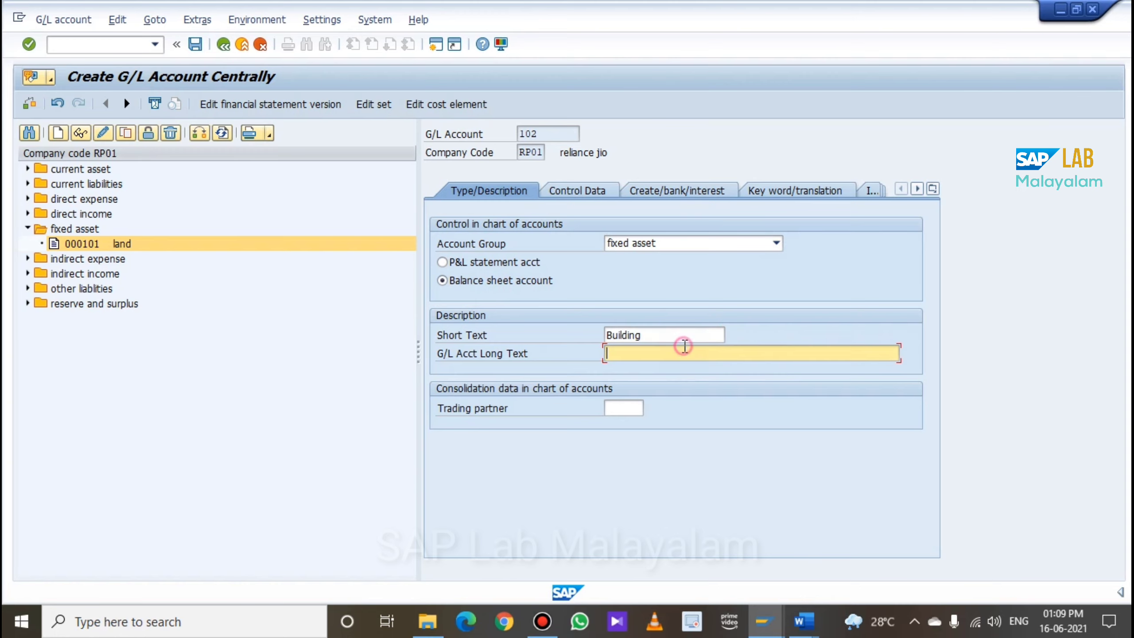
double_click(664, 331)
key(ctrl+c)
key(Home)
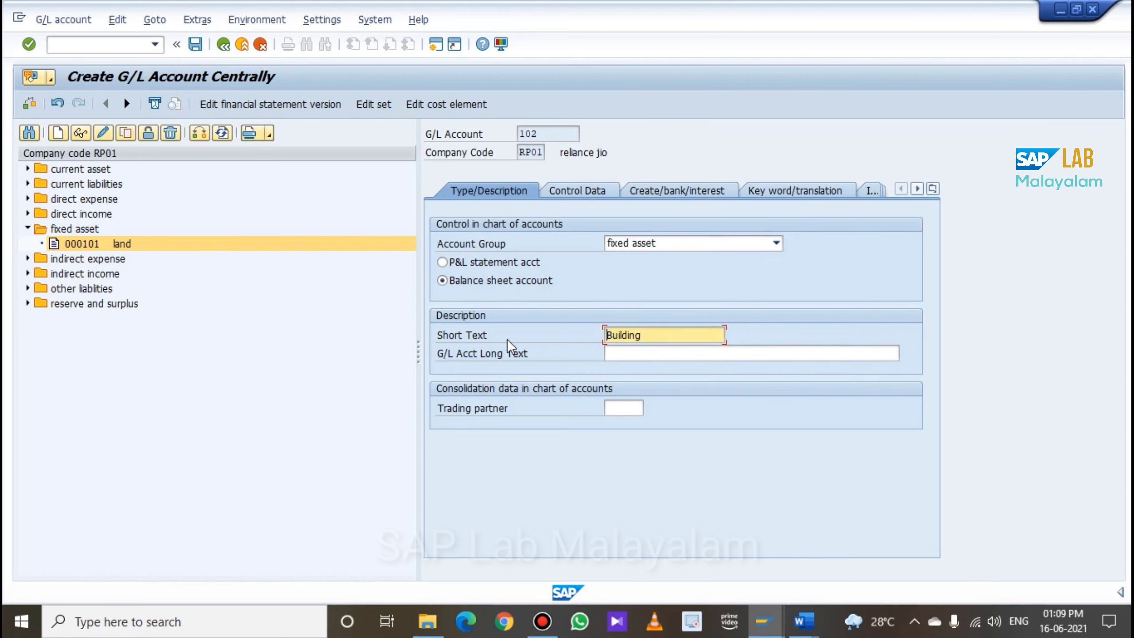
click(629, 354)
key(ctrl+v)
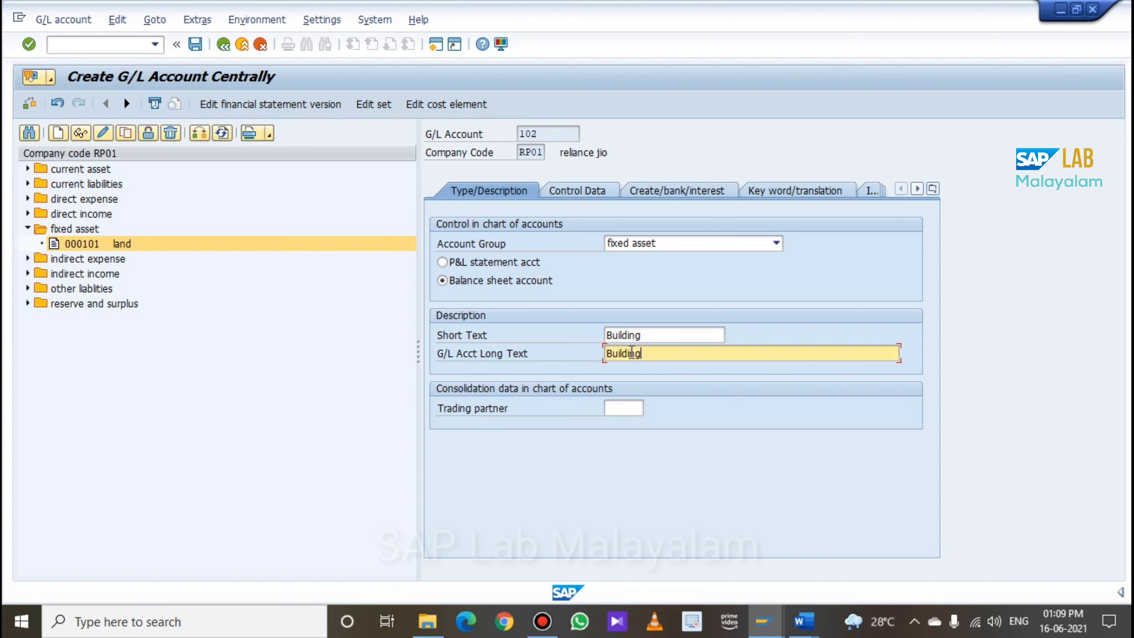
In the control data of account 102, set the reconciliation account type to Assets, enable line item display and enter sort key 018
click(579, 190)
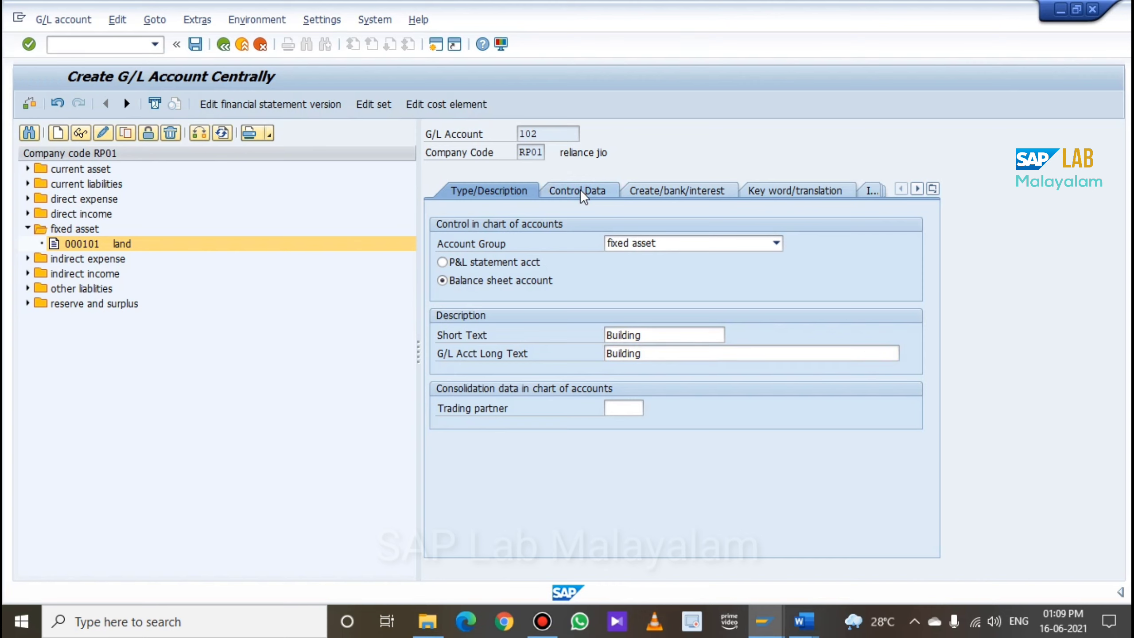
click(726, 356)
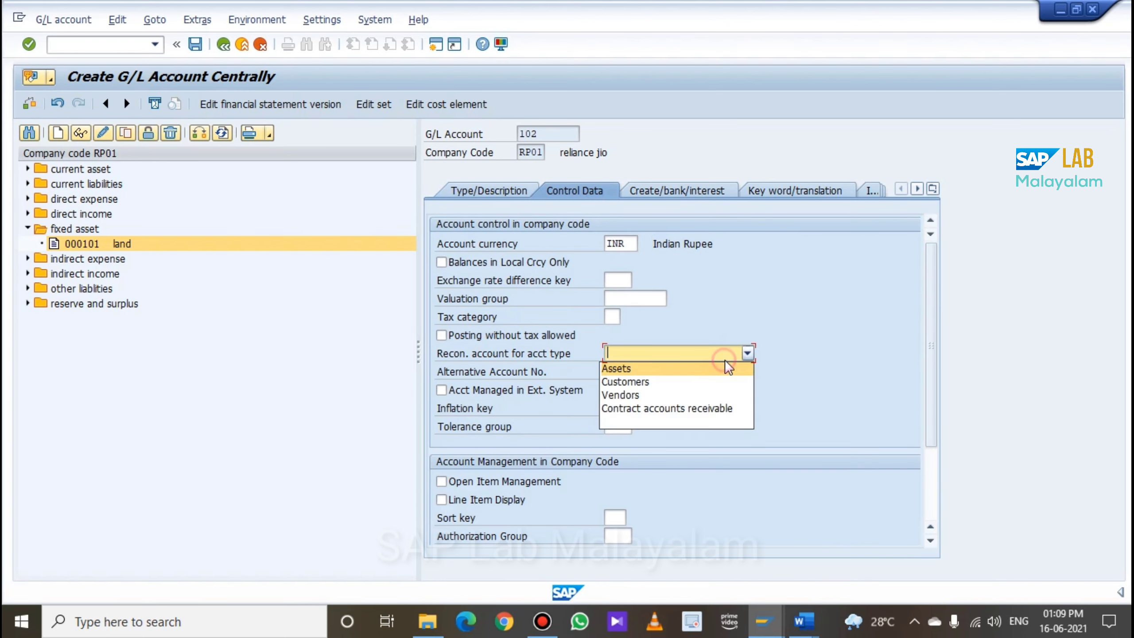
click(692, 377)
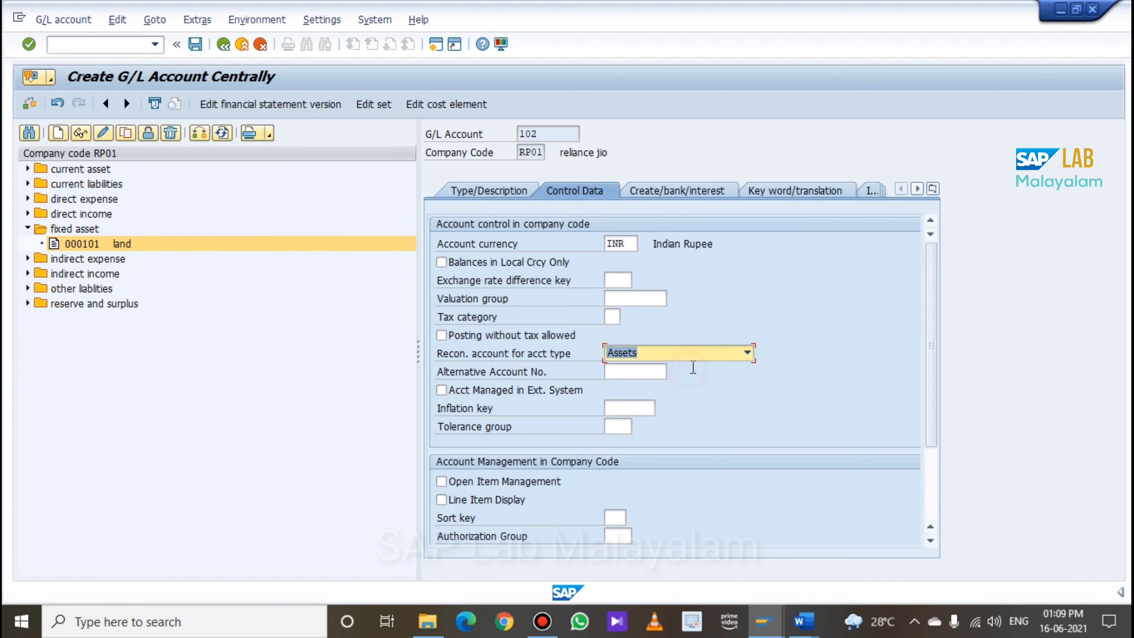
click(461, 504)
click(615, 517)
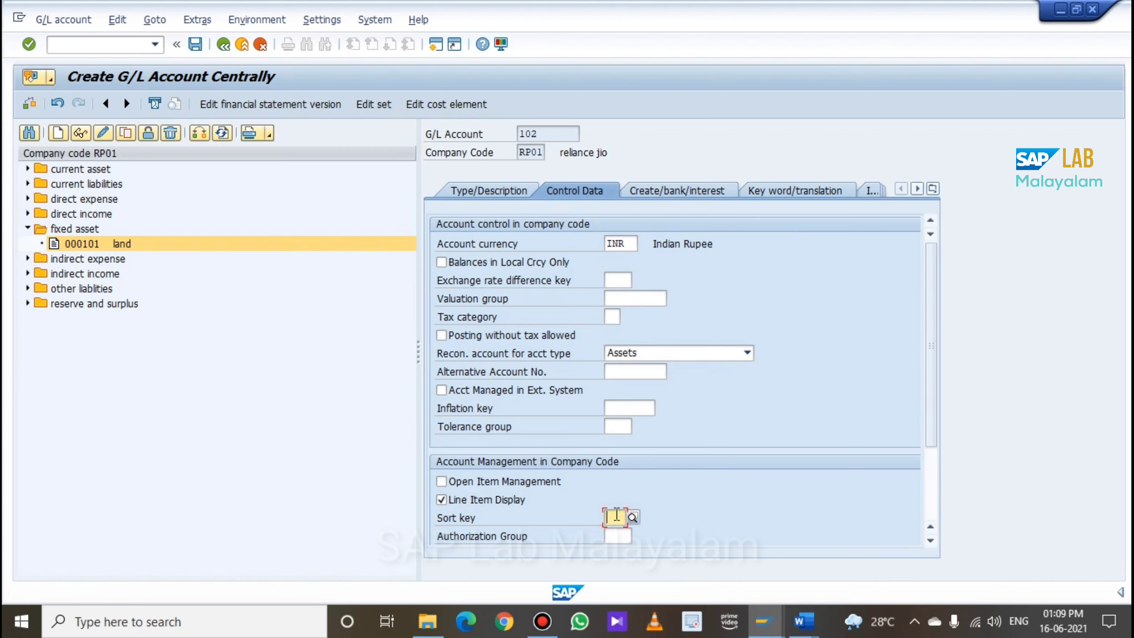
text(018)
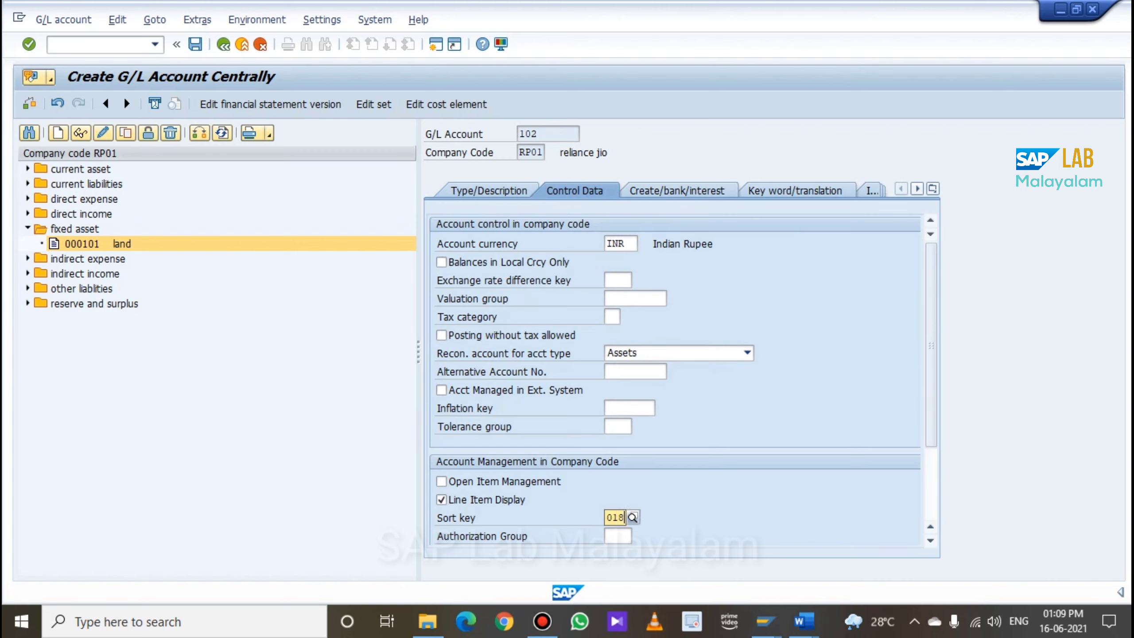
Set the field status group of G/L account 102 to G067 (Reconciliation accounts)
click(658, 198)
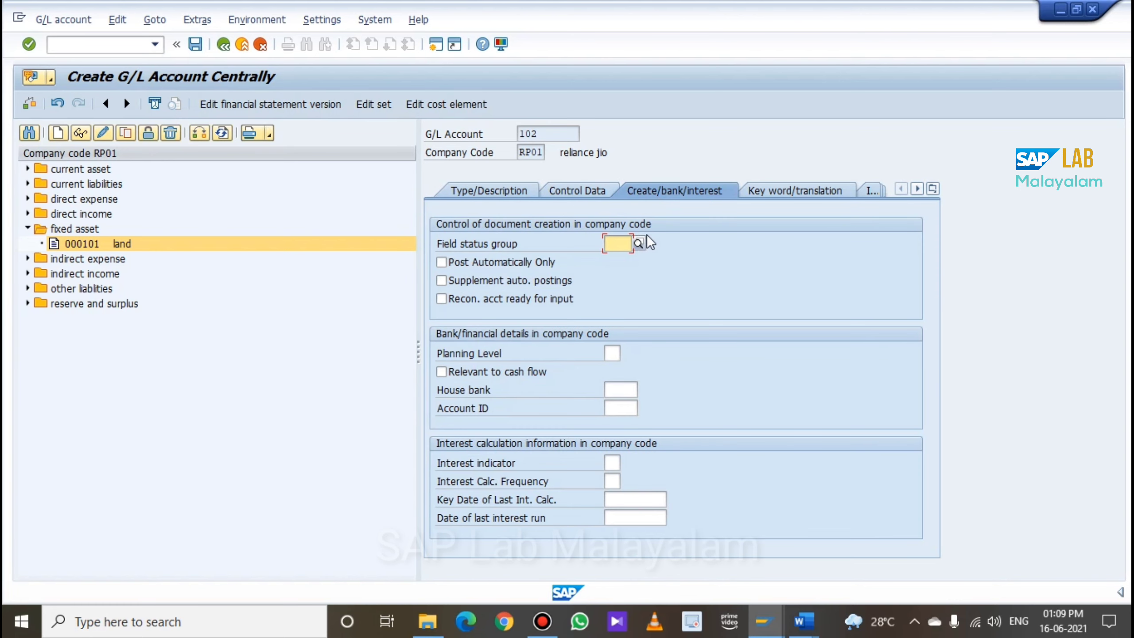
text(g06)
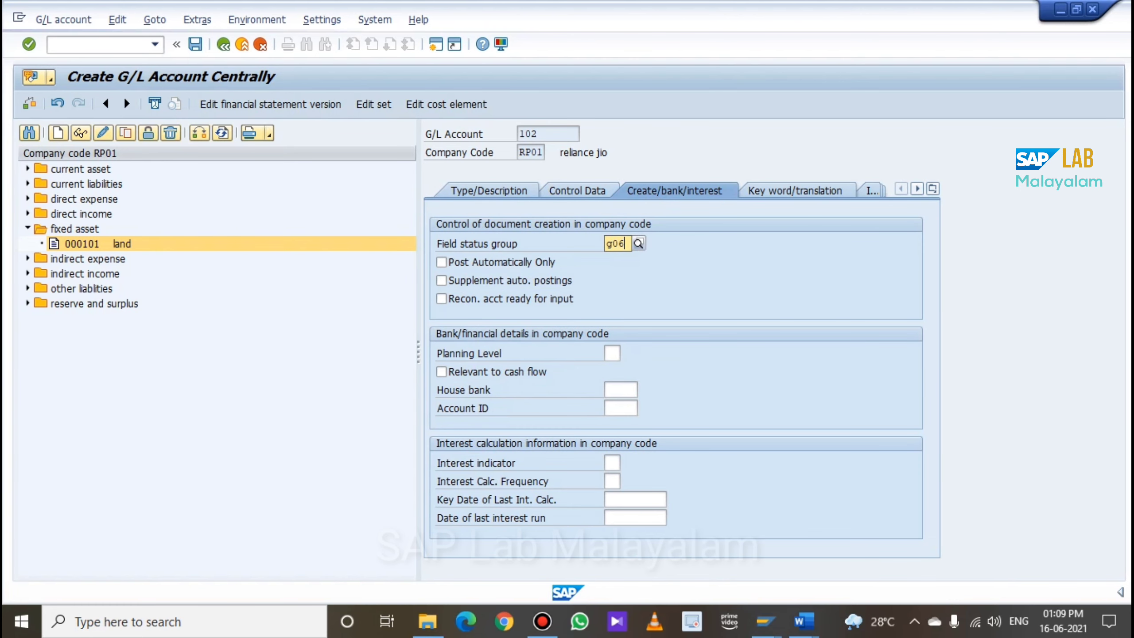
text(7)
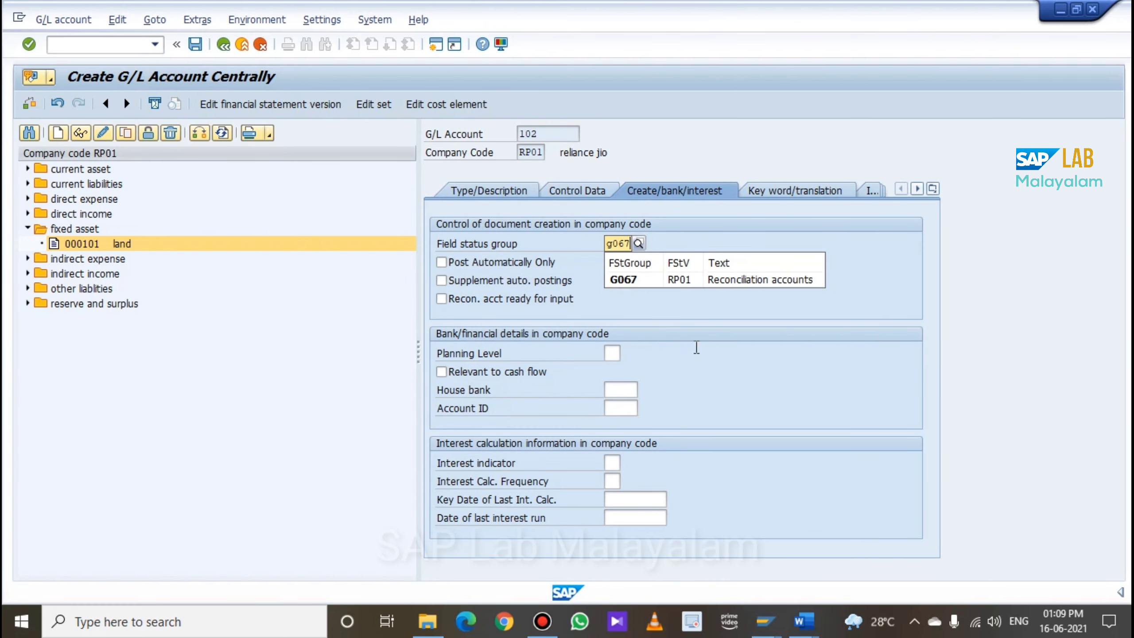
Review the control data and description of G/L account 102, and save the account
click(582, 203)
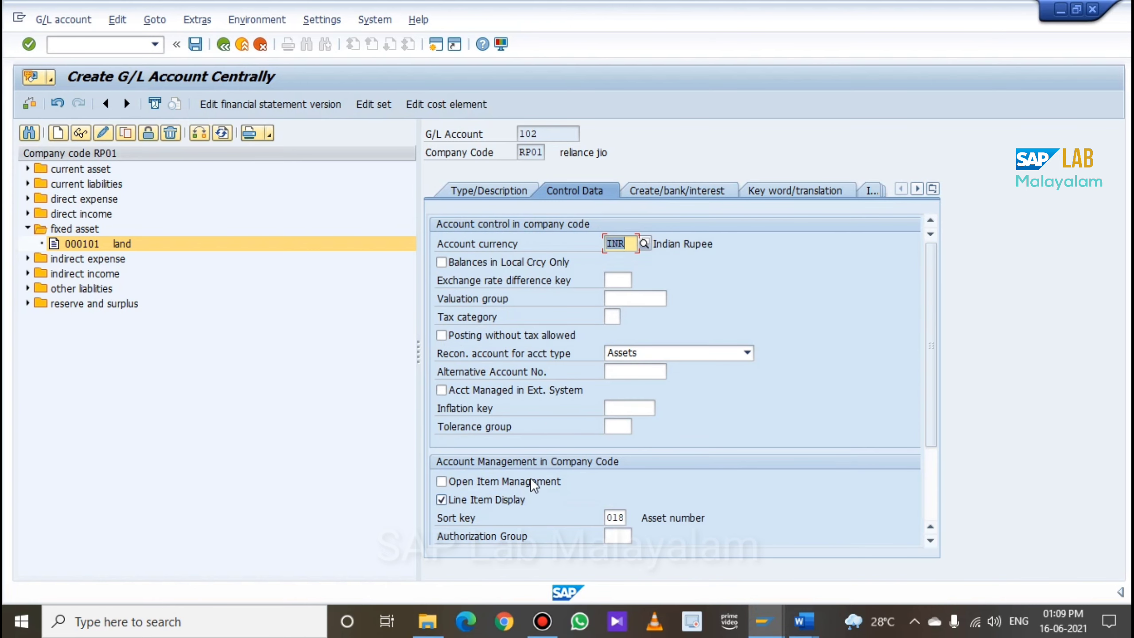
click(491, 193)
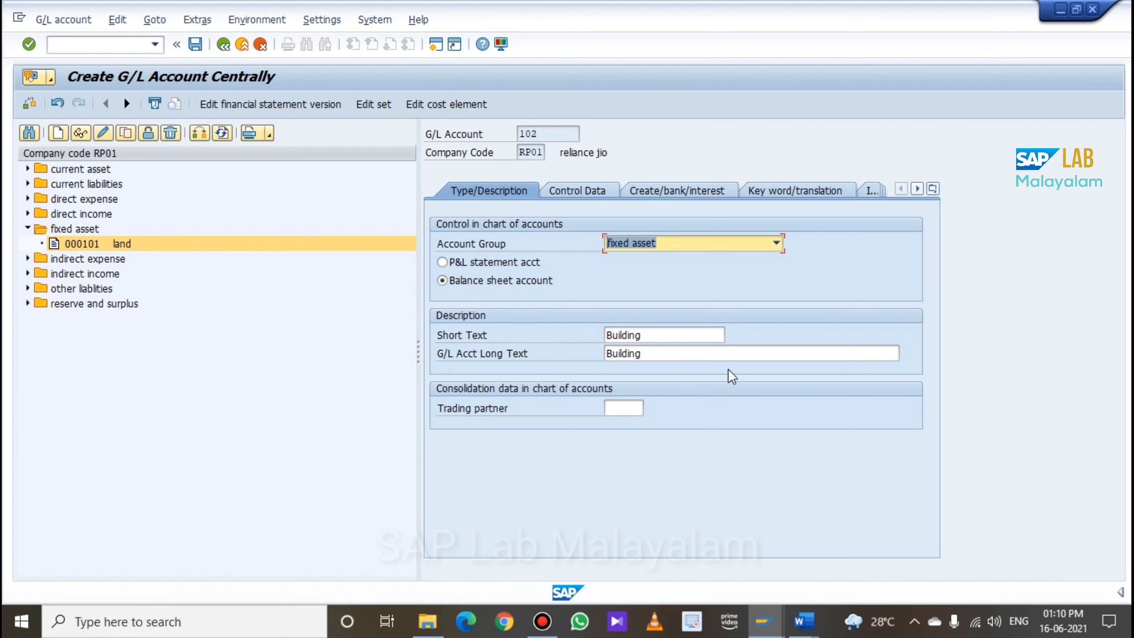
click(195, 44)
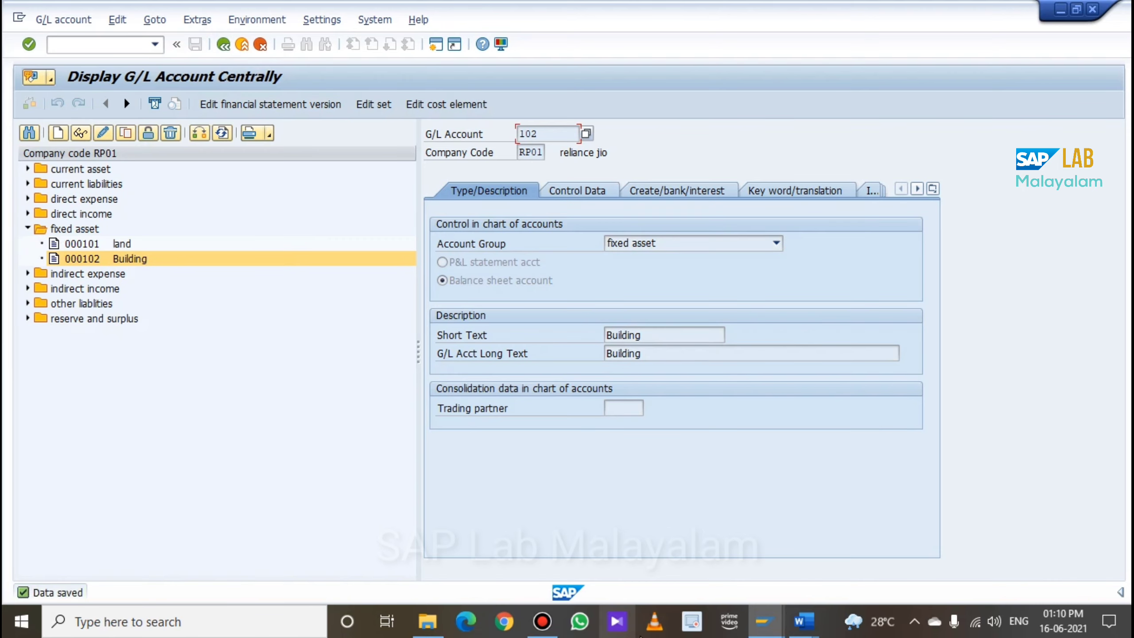
Switch to the Word G/L table, check the remaining fixed asset rows from Machinery to Accumltd Dep on Vehicle, and return to SAP
mouse_move(804, 626)
click(791, 562)
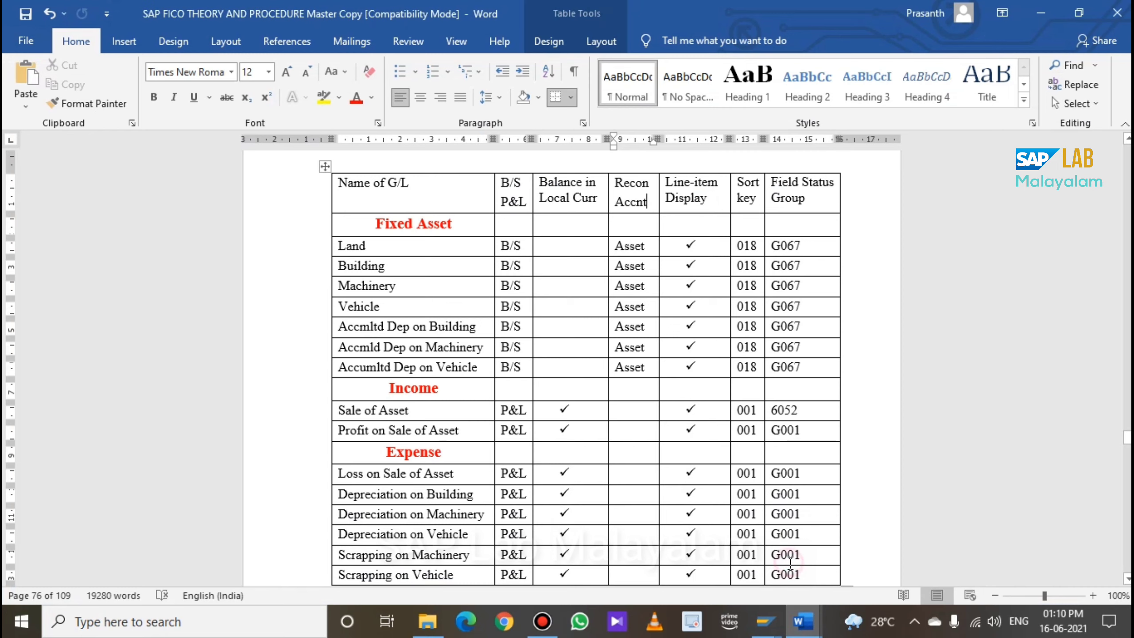
drag(416, 294, 469, 366)
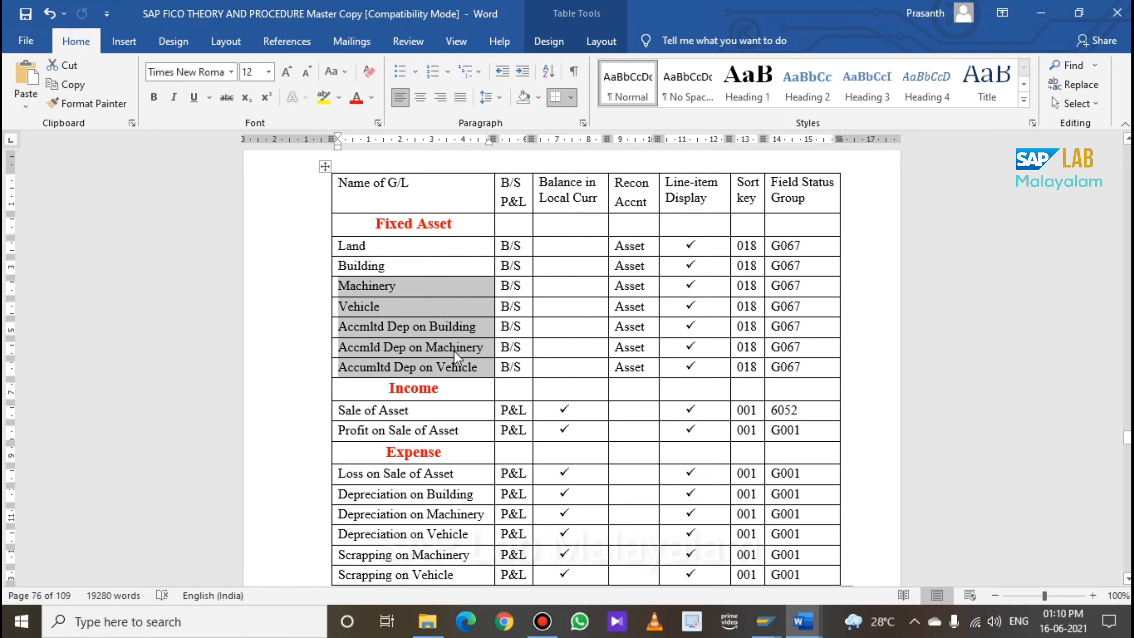
mouse_move(766, 622)
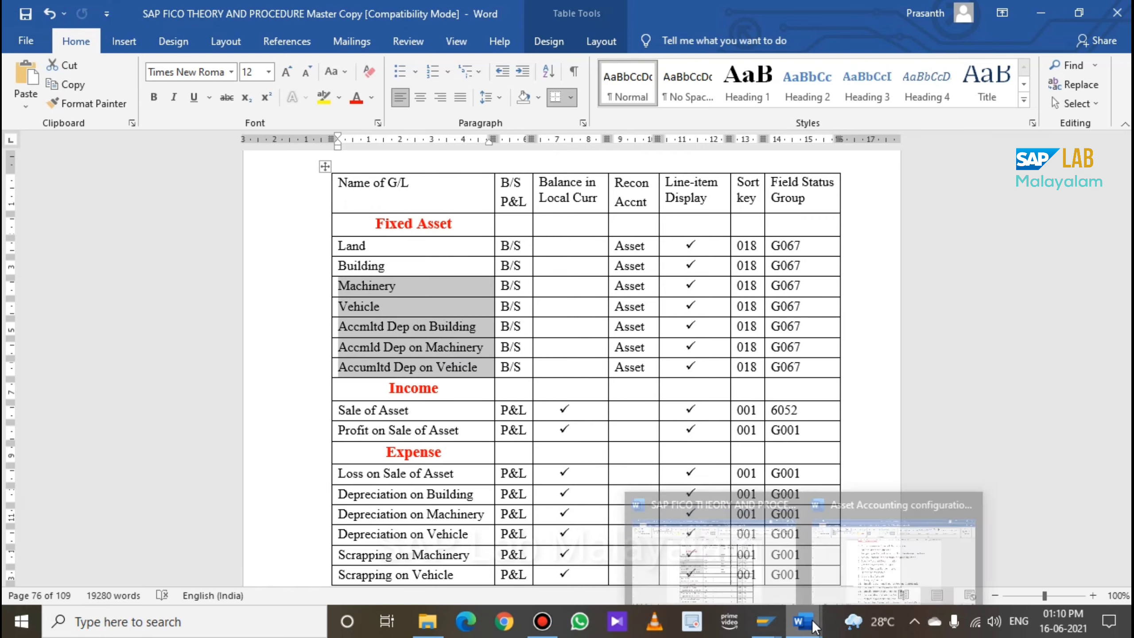
click(798, 579)
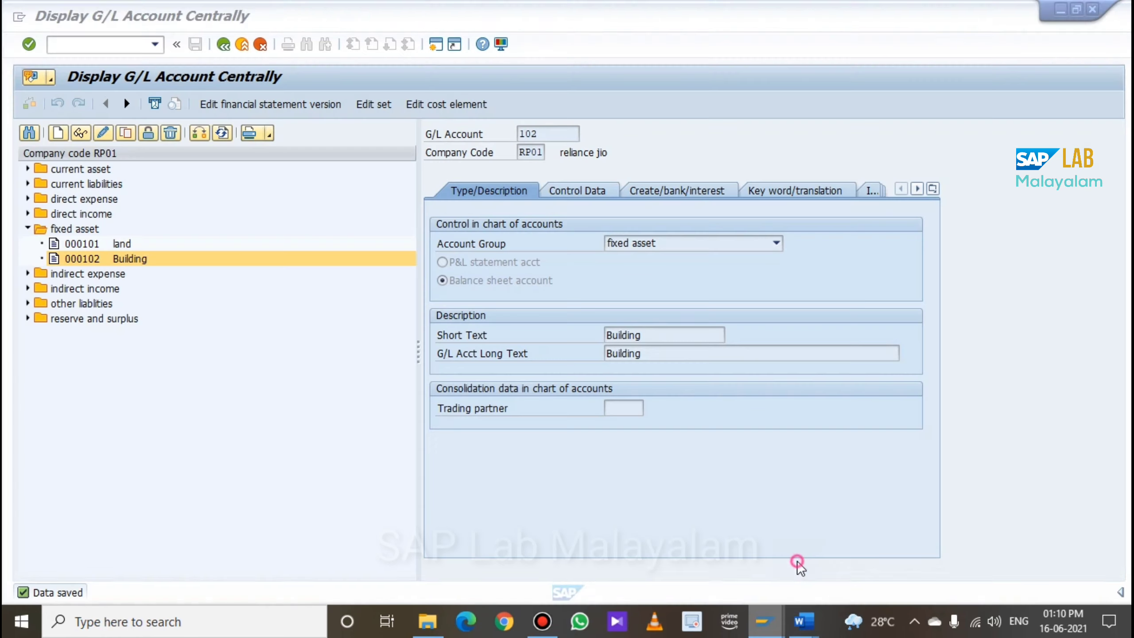
Copy the Building account 102 to a new G/L account 103 in company code RP01
click(140, 261)
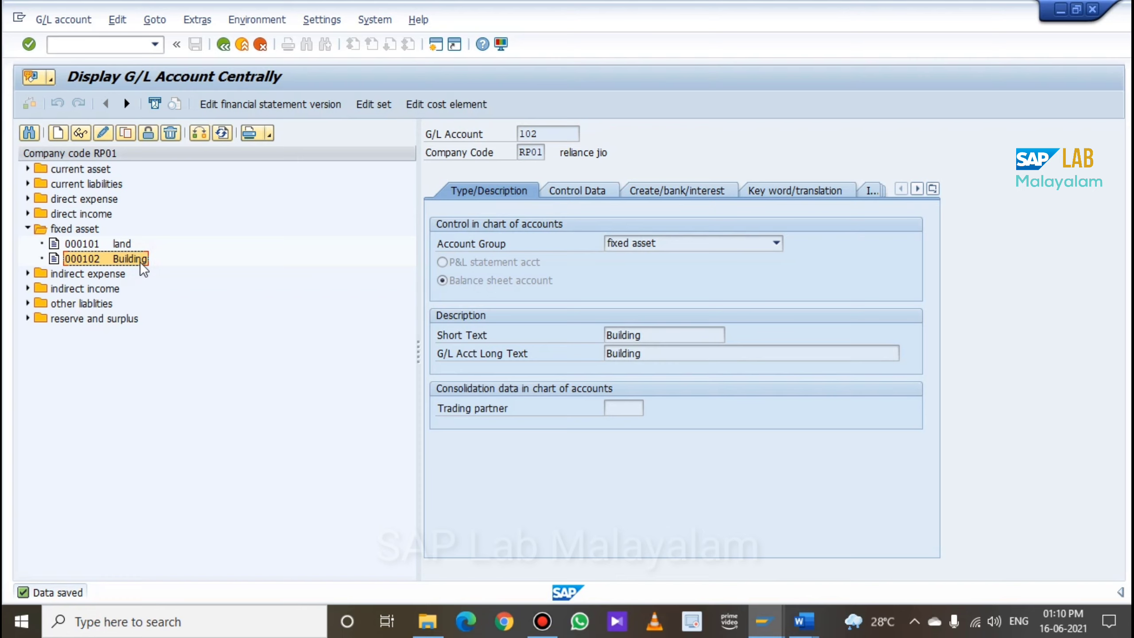
click(126, 133)
drag(174, 205, 400, 189)
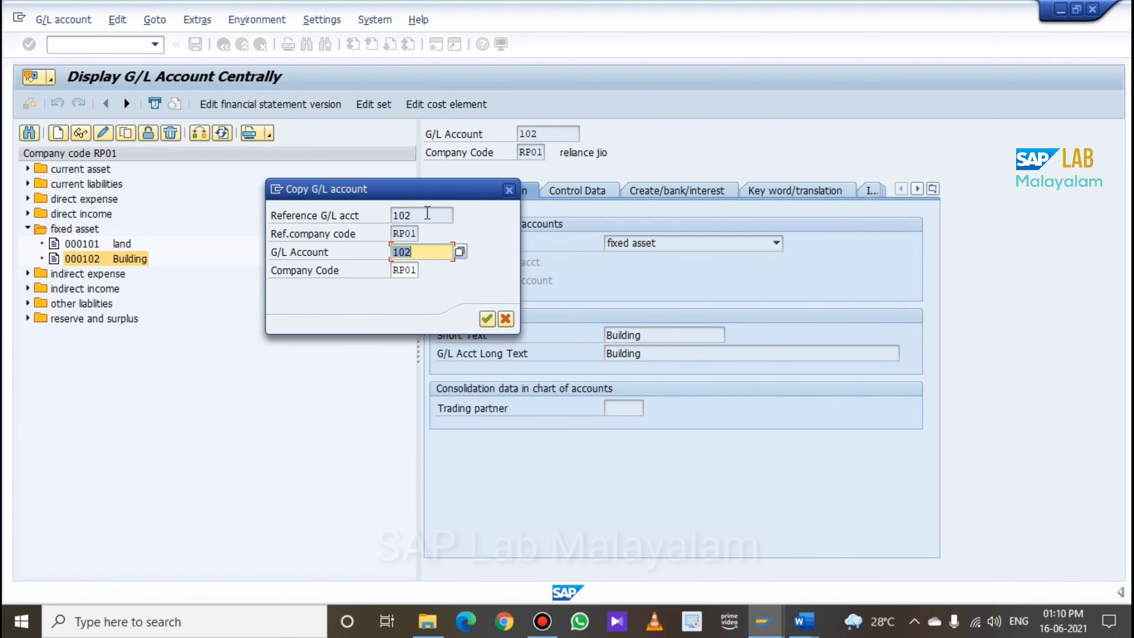
double_click(405, 215)
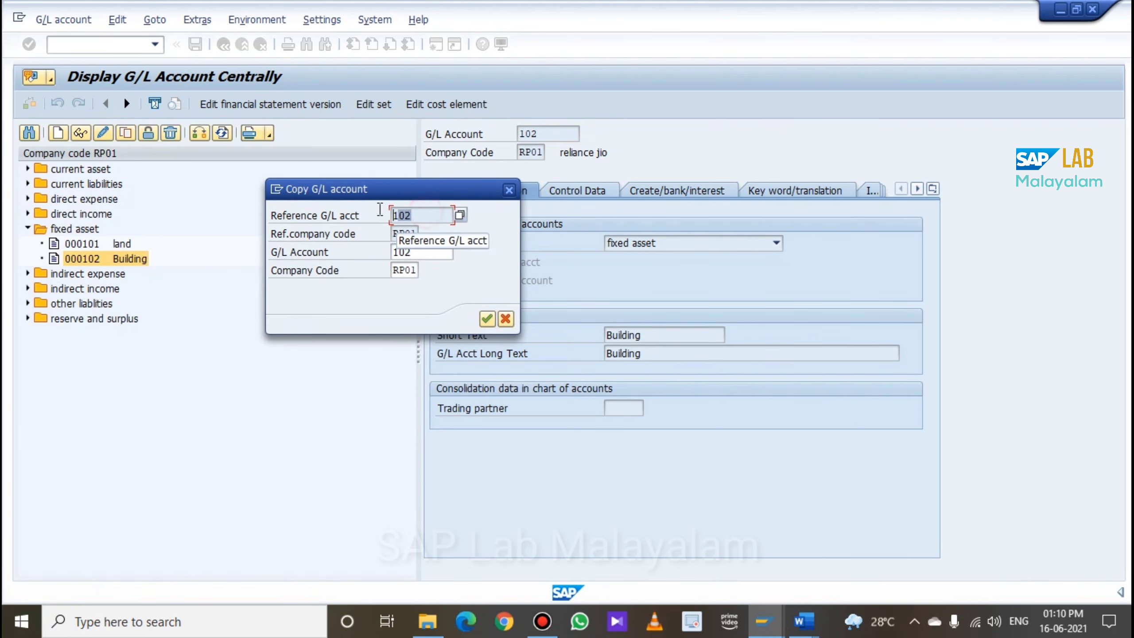
click(416, 253)
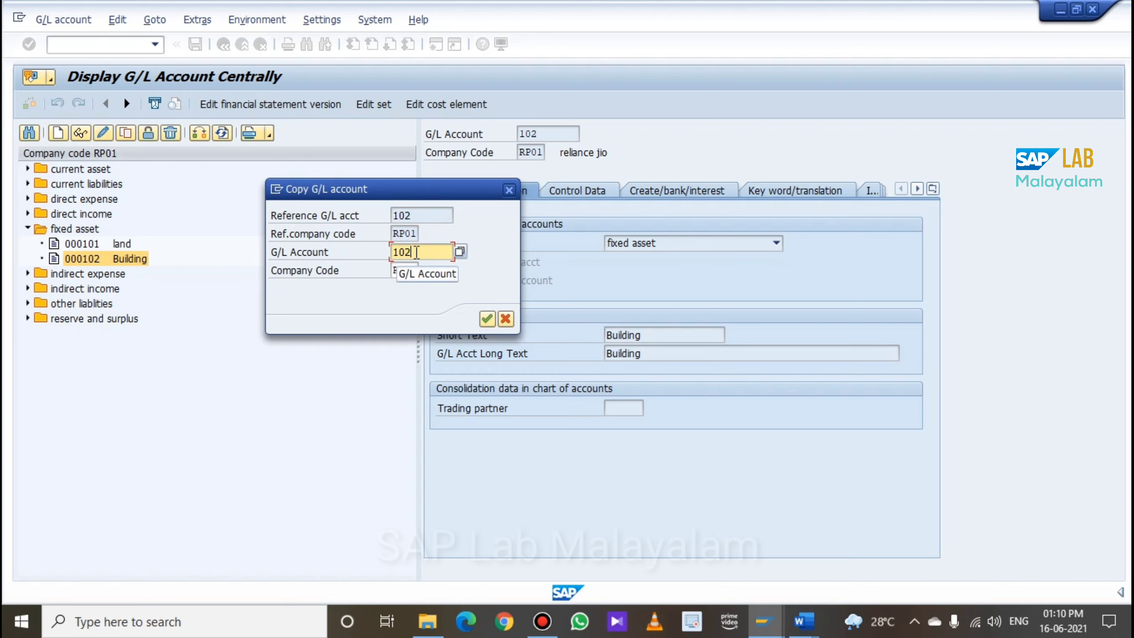
key(BackSpace)
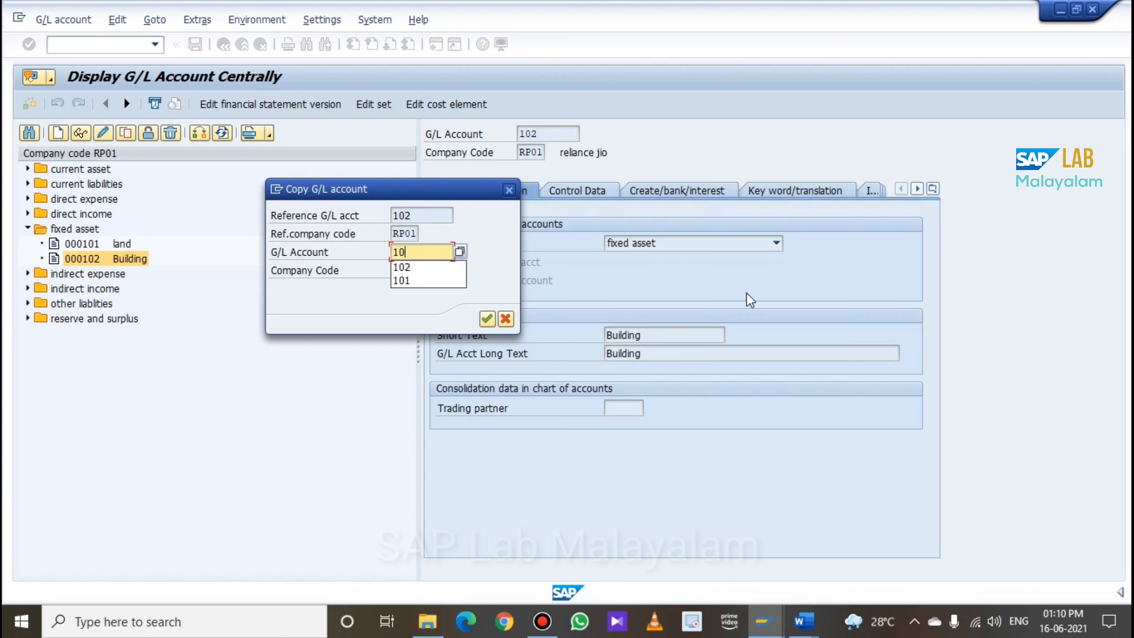
text(3)
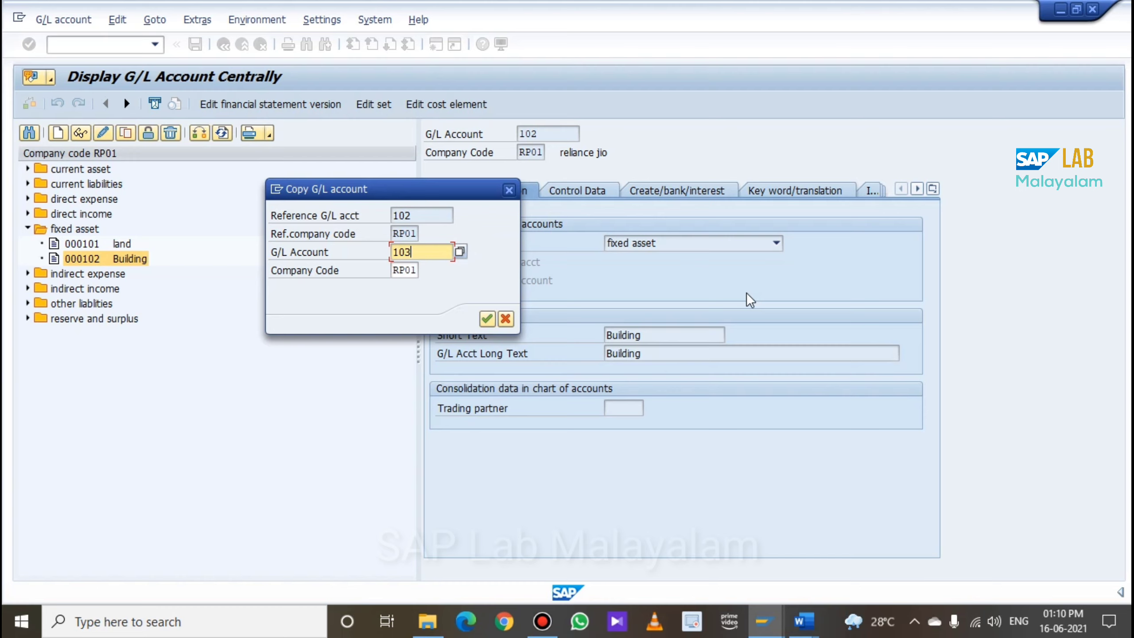
key(Return)
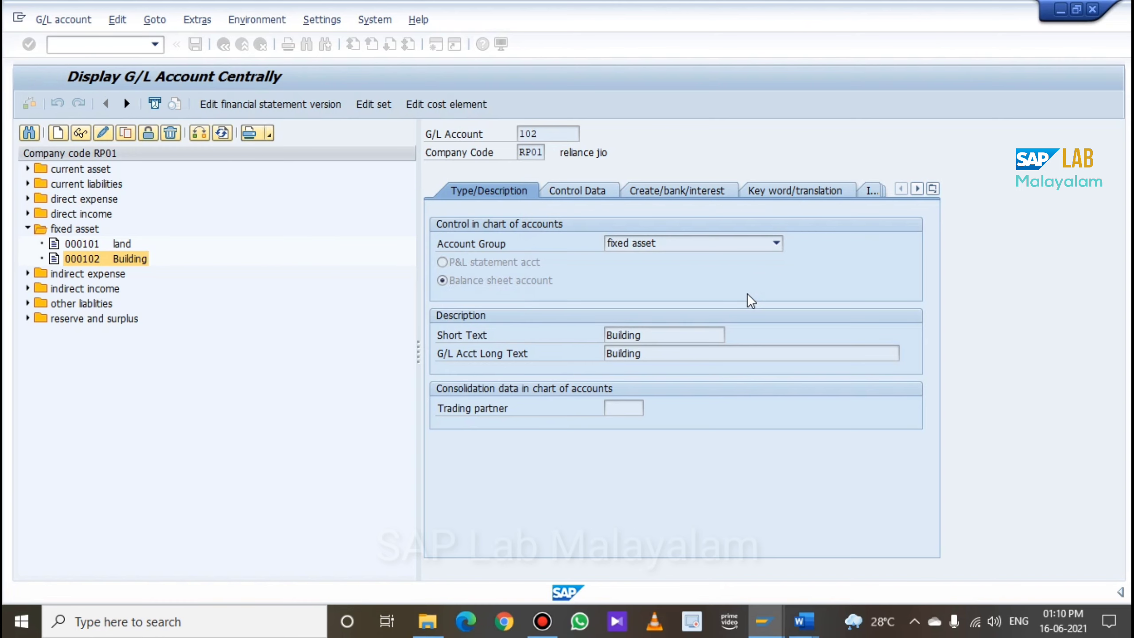
Replace the short text and the G/L account long text of account 103 with Machinery
double_click(659, 336)
key(BackSpace)
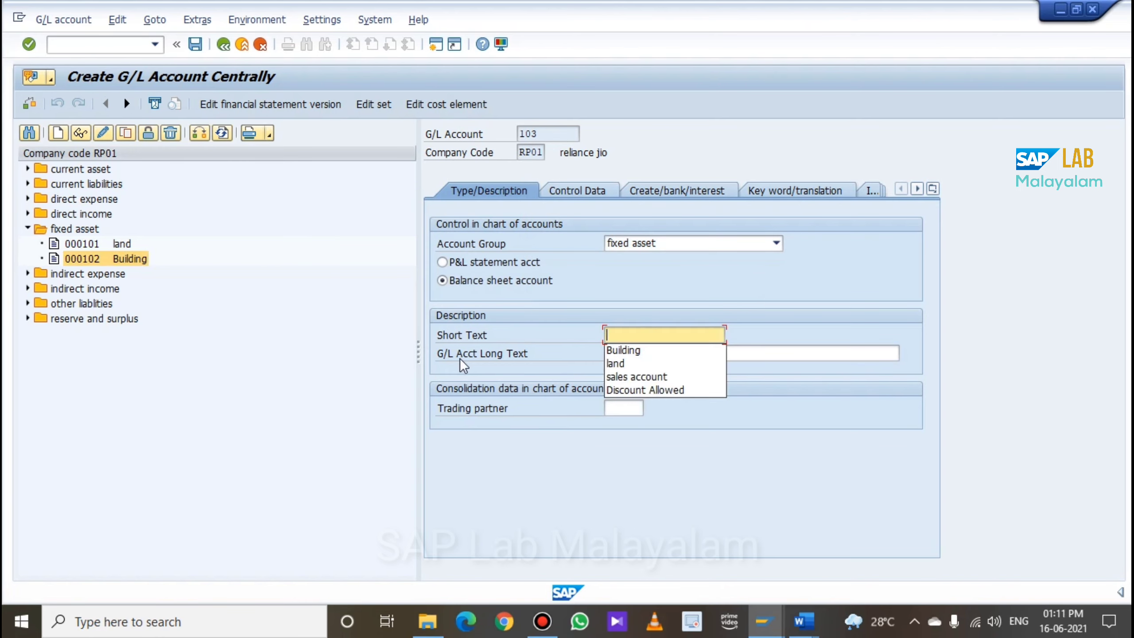
click(666, 334)
double_click(666, 351)
key(BackSpace)
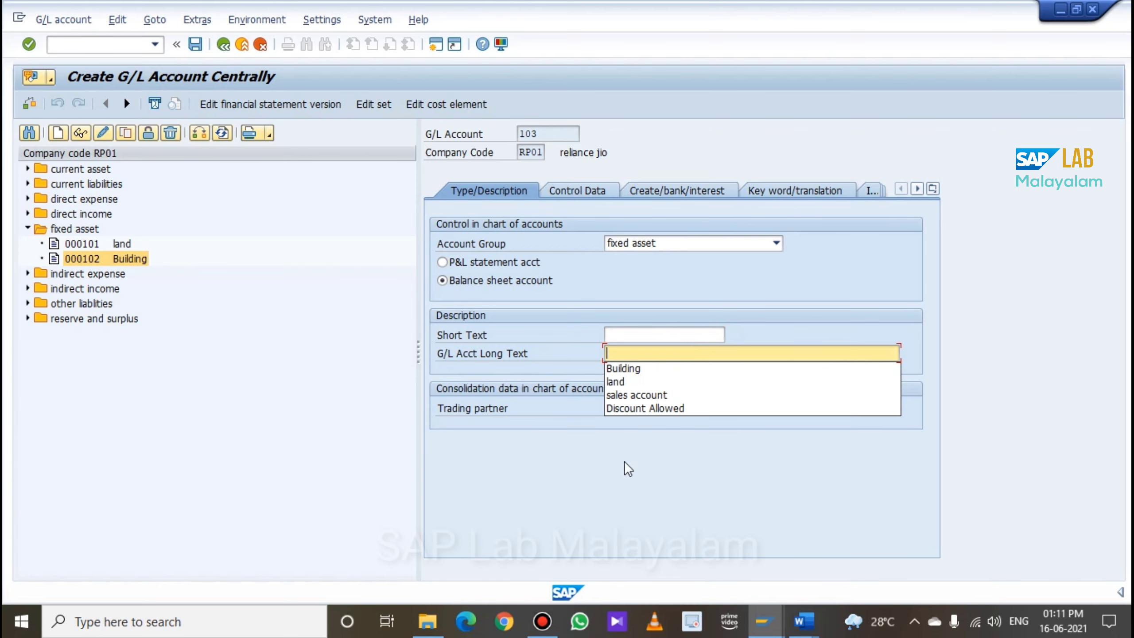
click(803, 621)
mouse_move(718, 569)
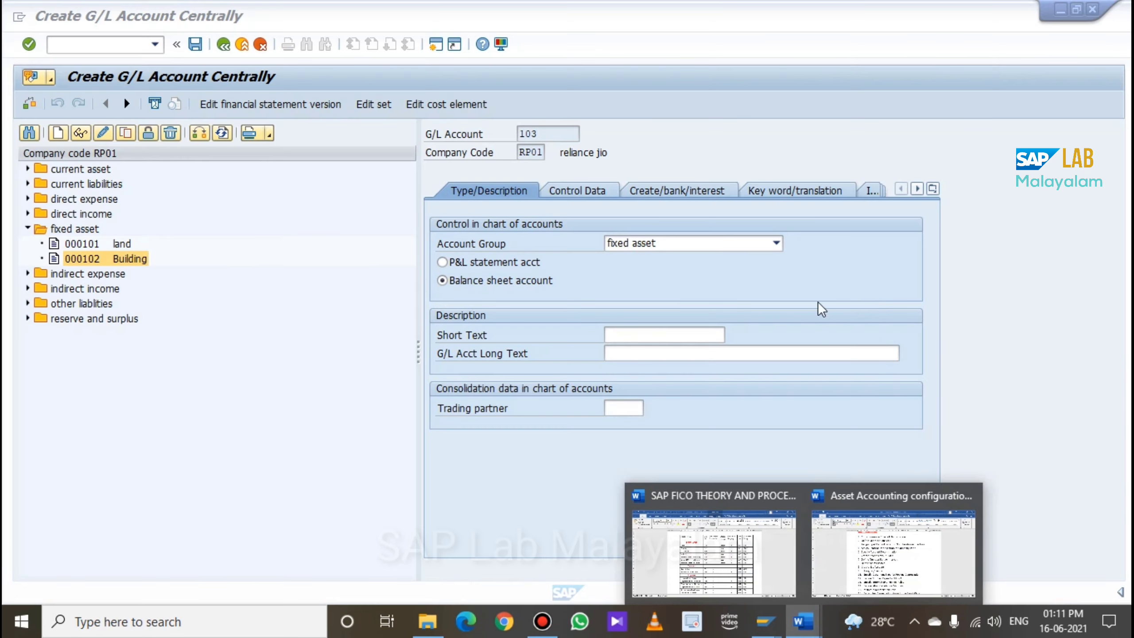
click(672, 334)
text(M)
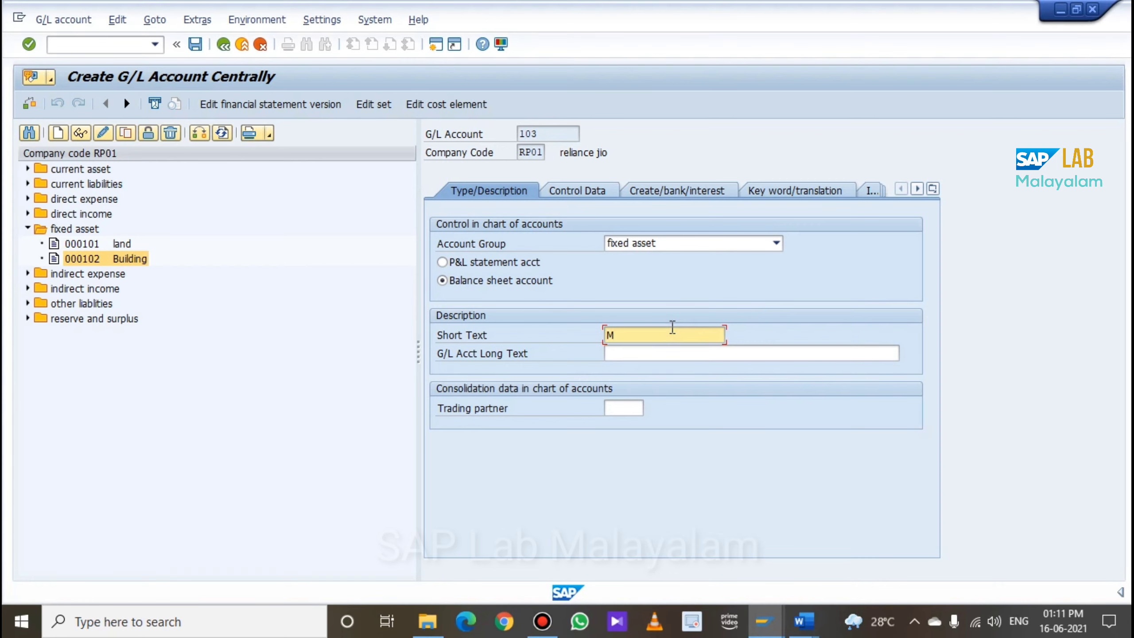
text(achinery)
click(641, 368)
click(643, 356)
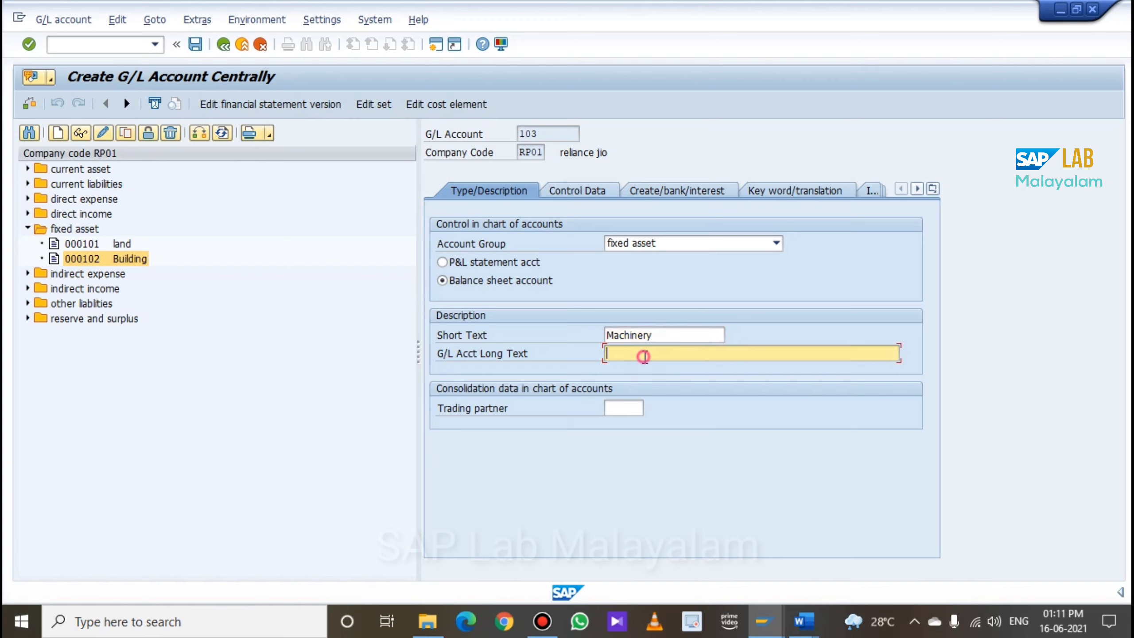
text(Machinery)
Save G/L account 103 and check its control data and field status group
click(197, 45)
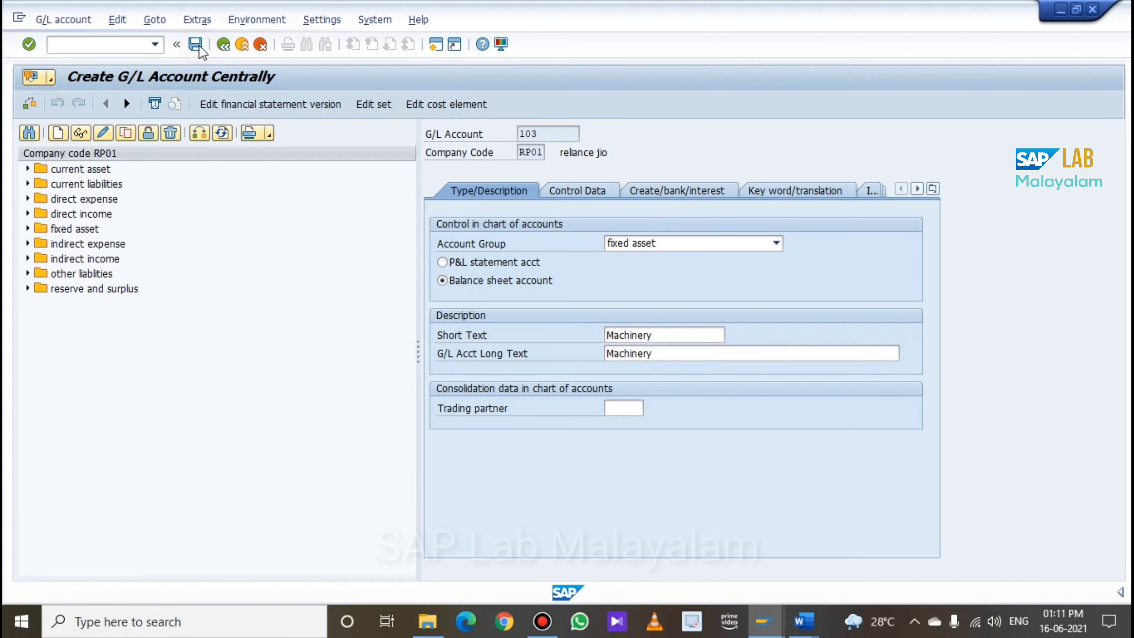
click(576, 192)
click(664, 192)
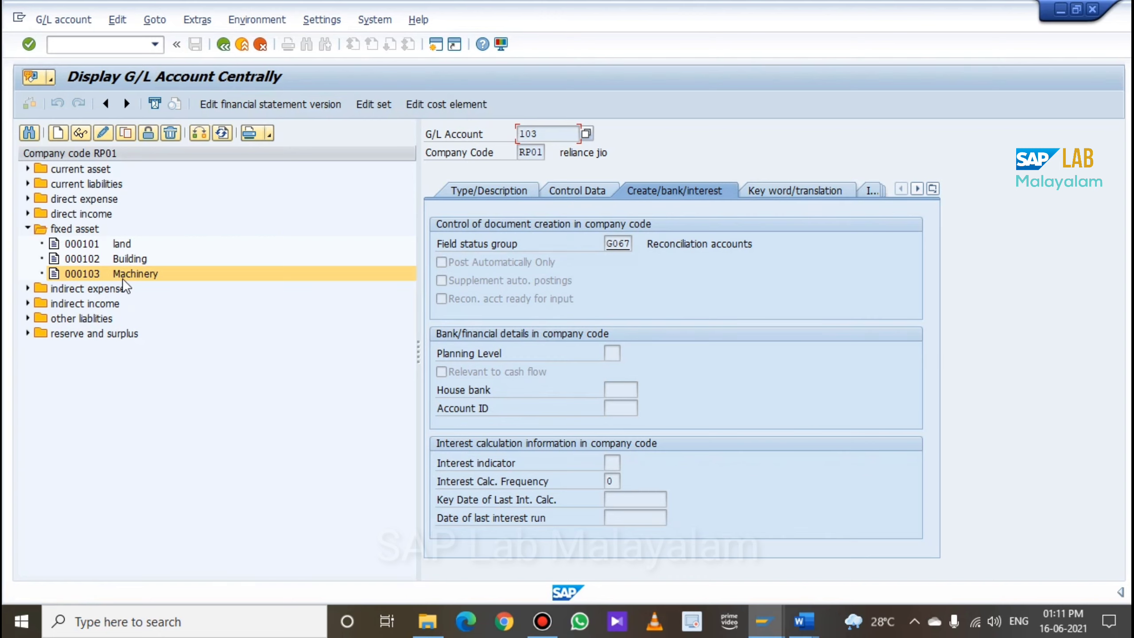
Start copying the Machinery account 103 and clear the last digit of the target G/L account number
click(125, 133)
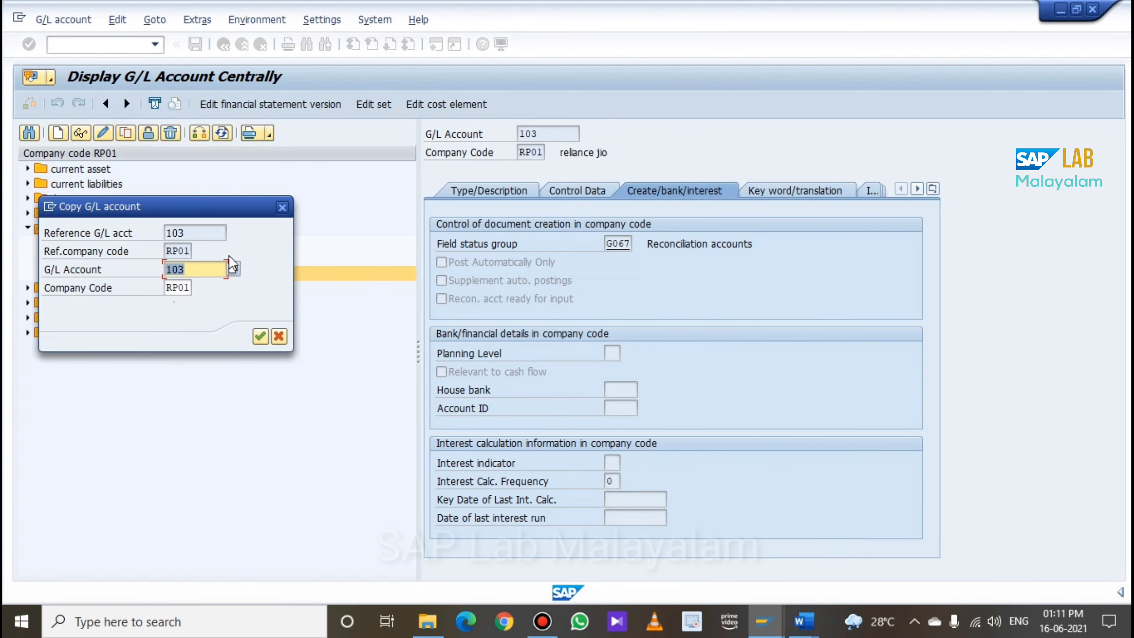
click(223, 269)
key(BackSpace)
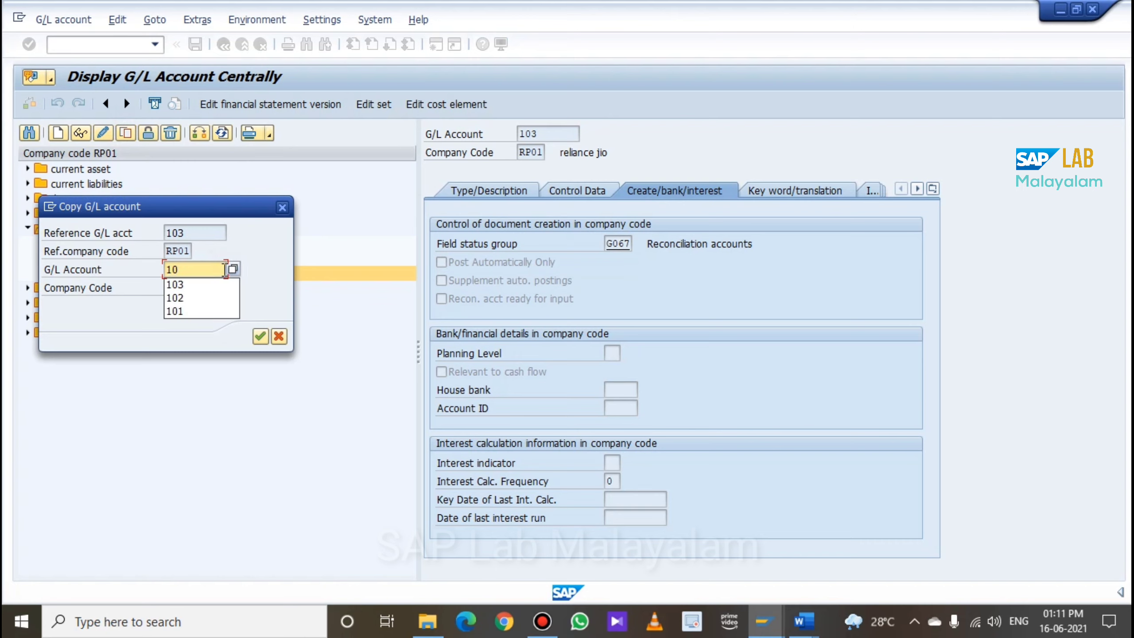
Copy G/L account 103 to new account 104, set its short and long text to "Vehicle", and save it
text(4)
key(Return)
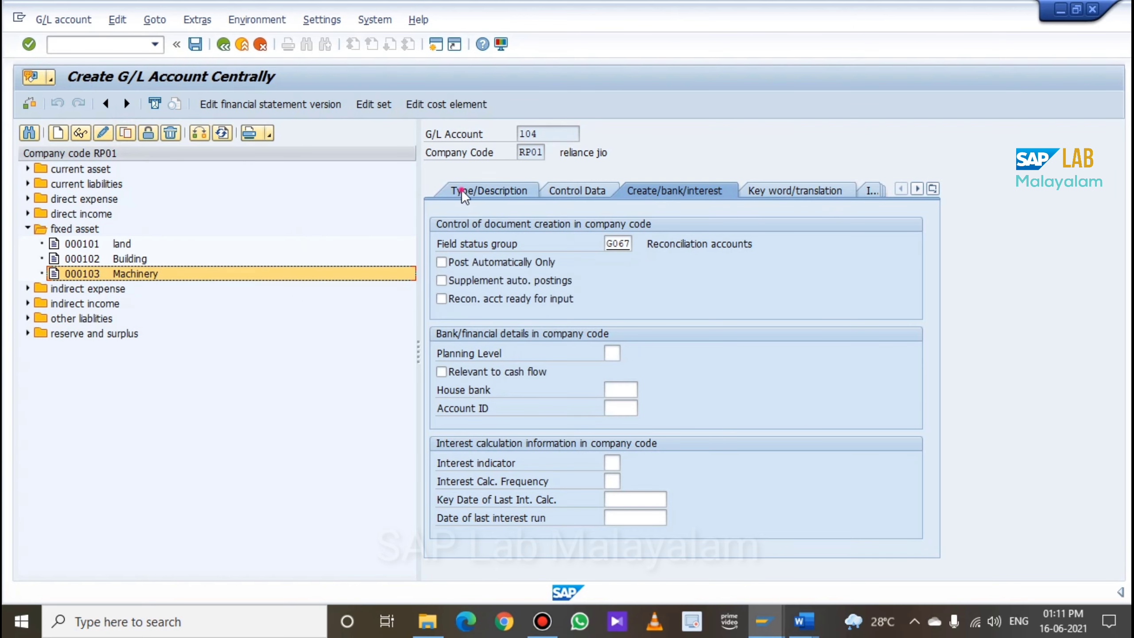
click(679, 334)
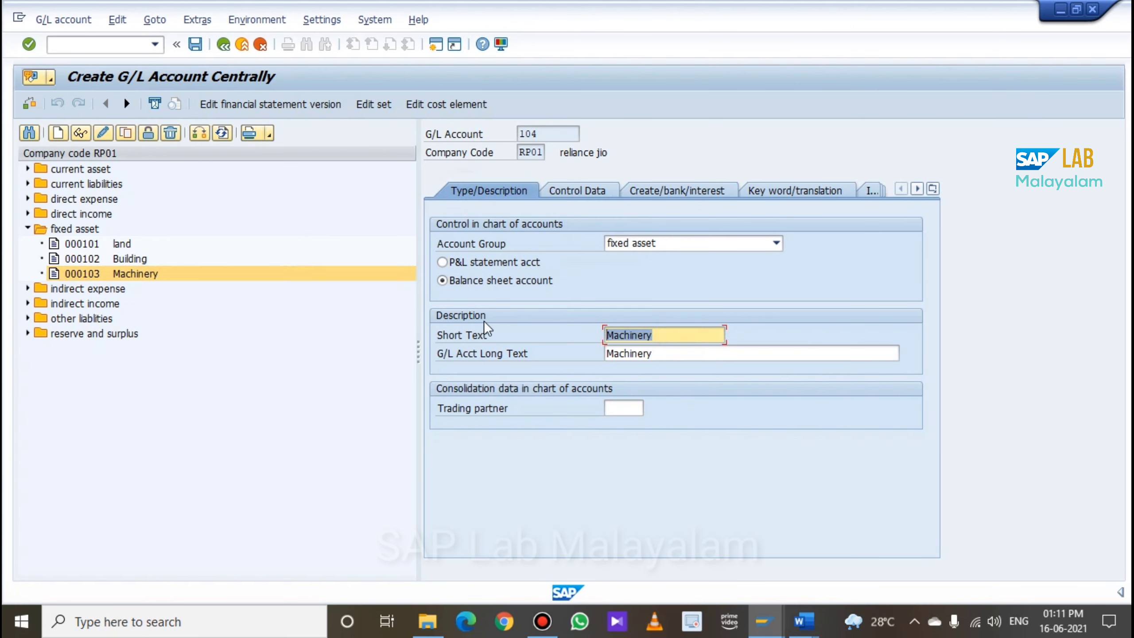
text(Vehicle)
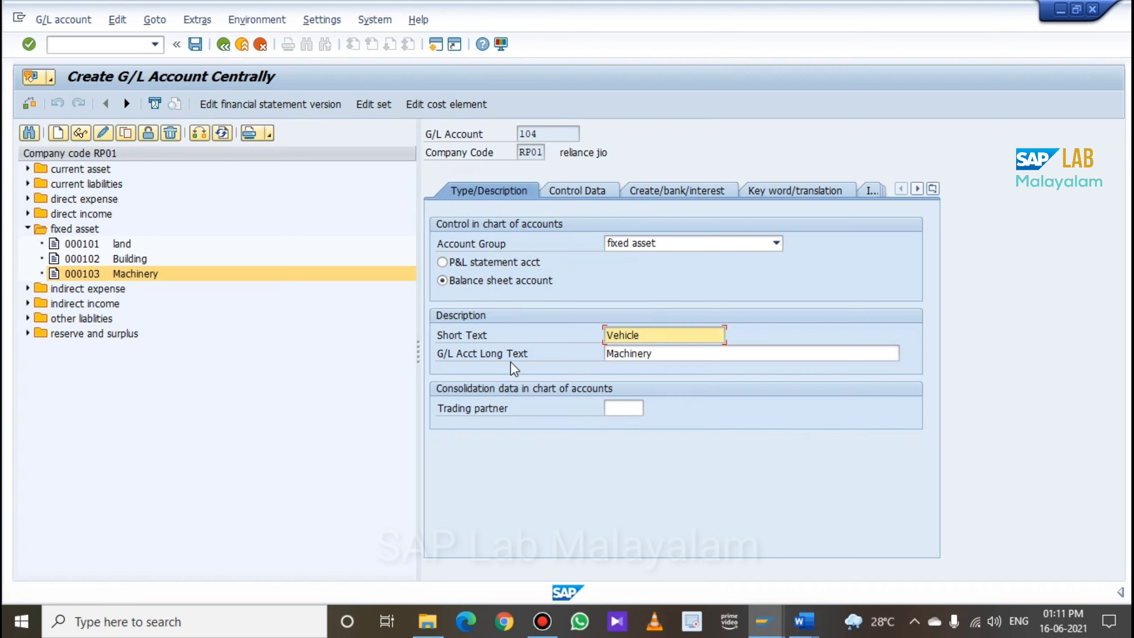
key(Tab)
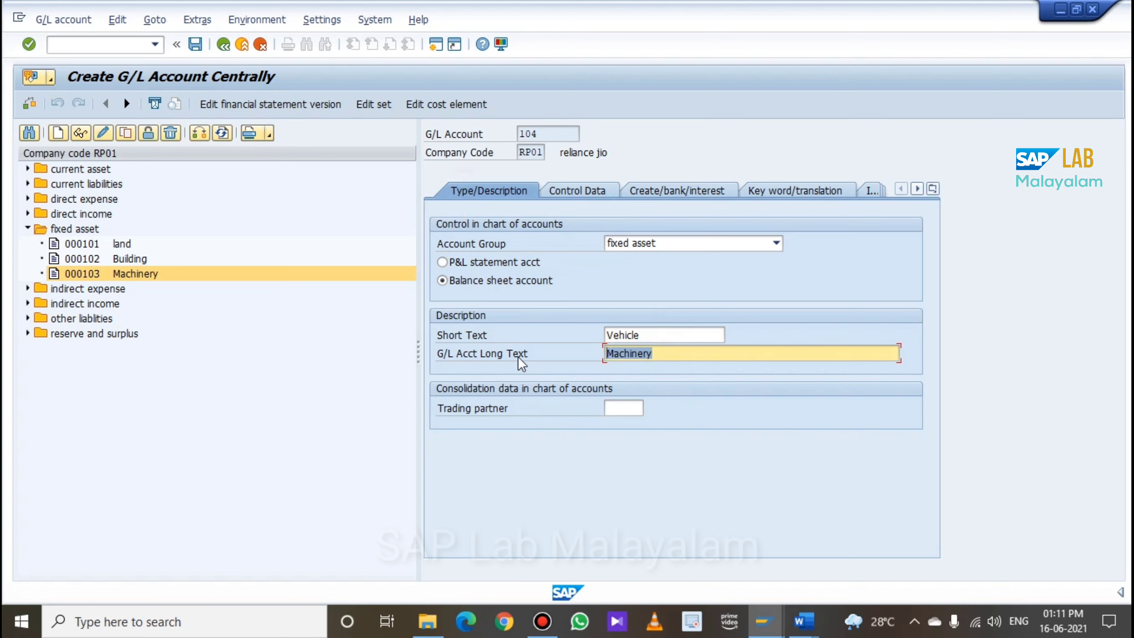
text(Vehicle)
click(195, 44)
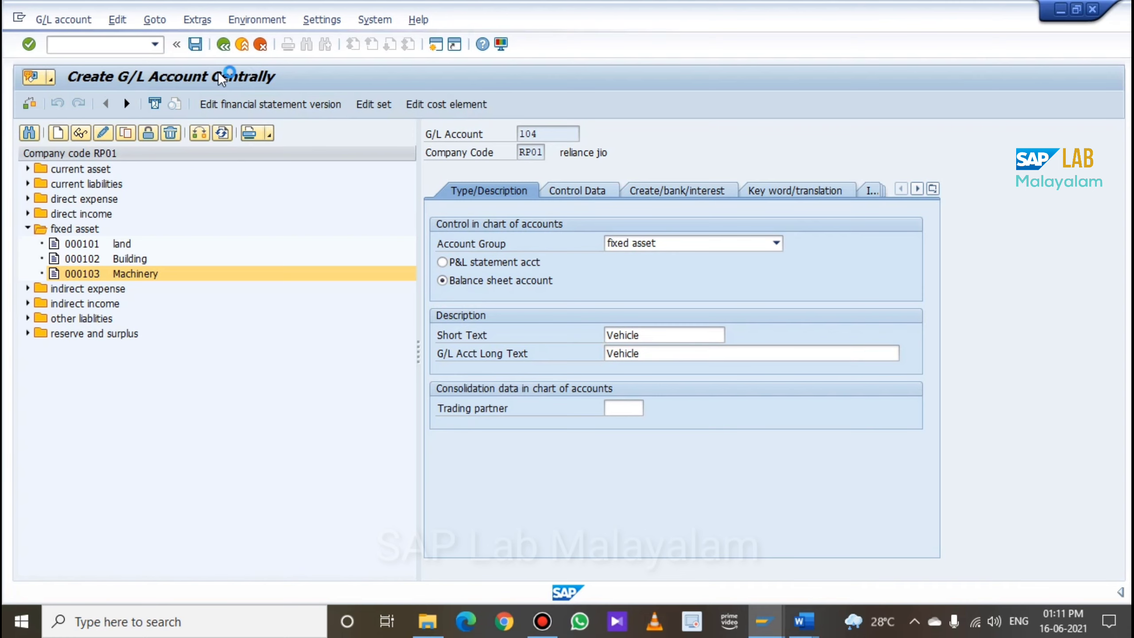
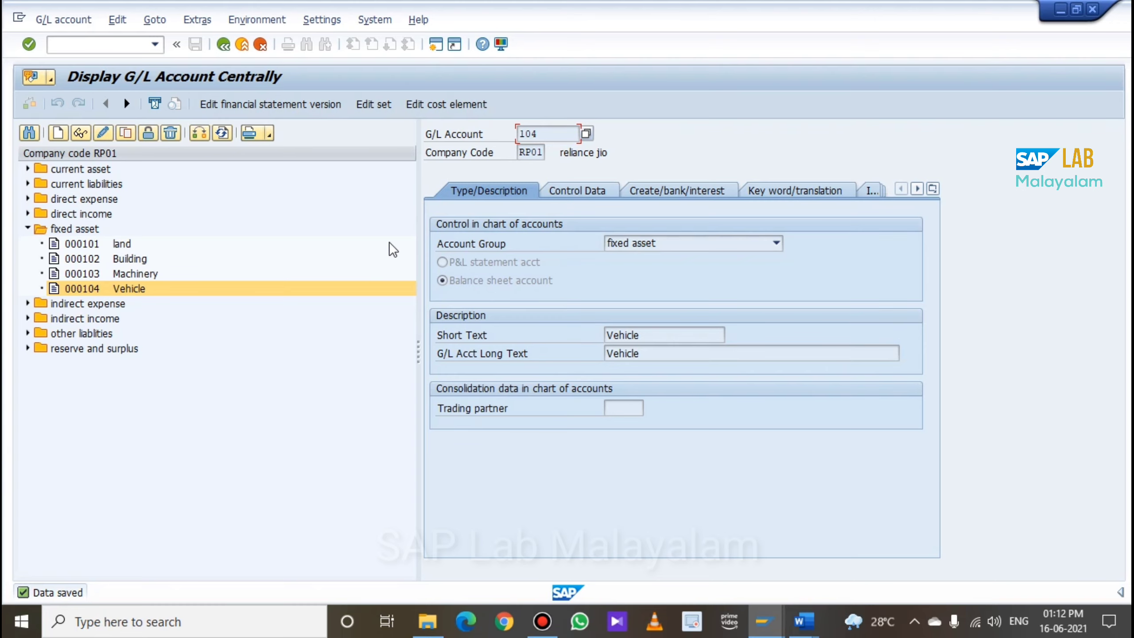
Copy the Vehicle G/L account 104 to new account 105 in company code RP01
click(127, 133)
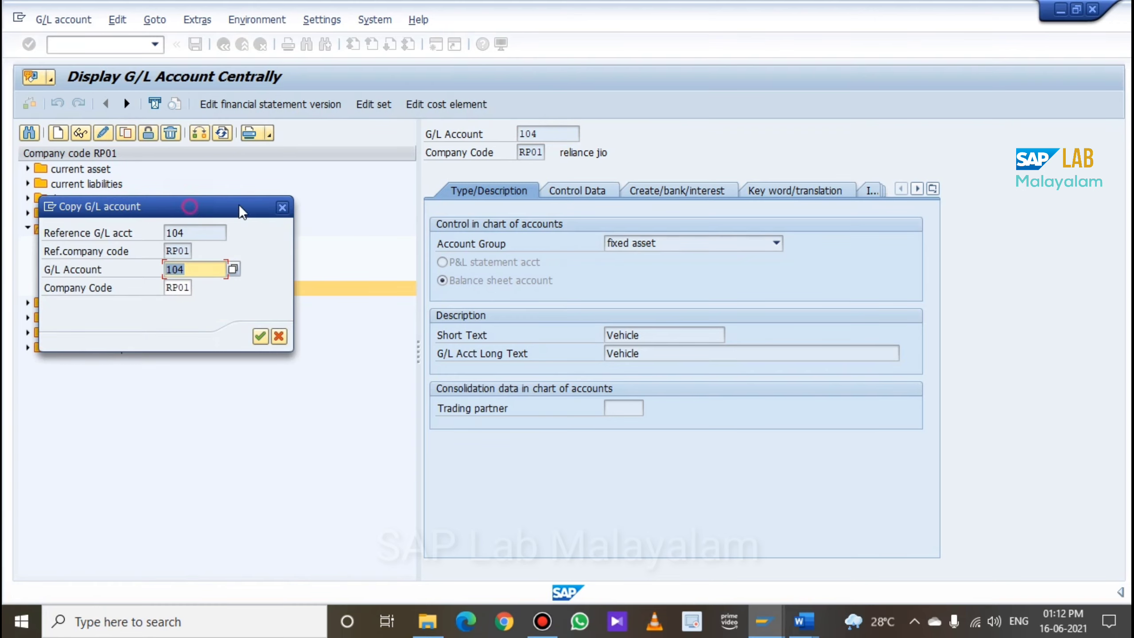
drag(190, 207, 753, 181)
click(771, 248)
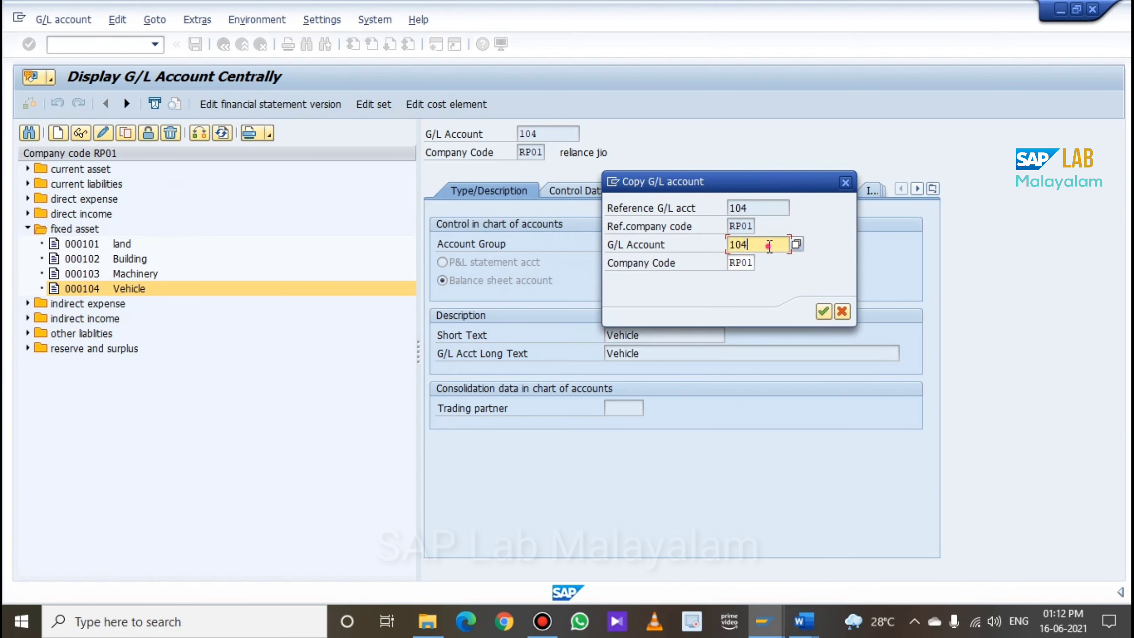
key(BackSpace)
text(5)
click(823, 312)
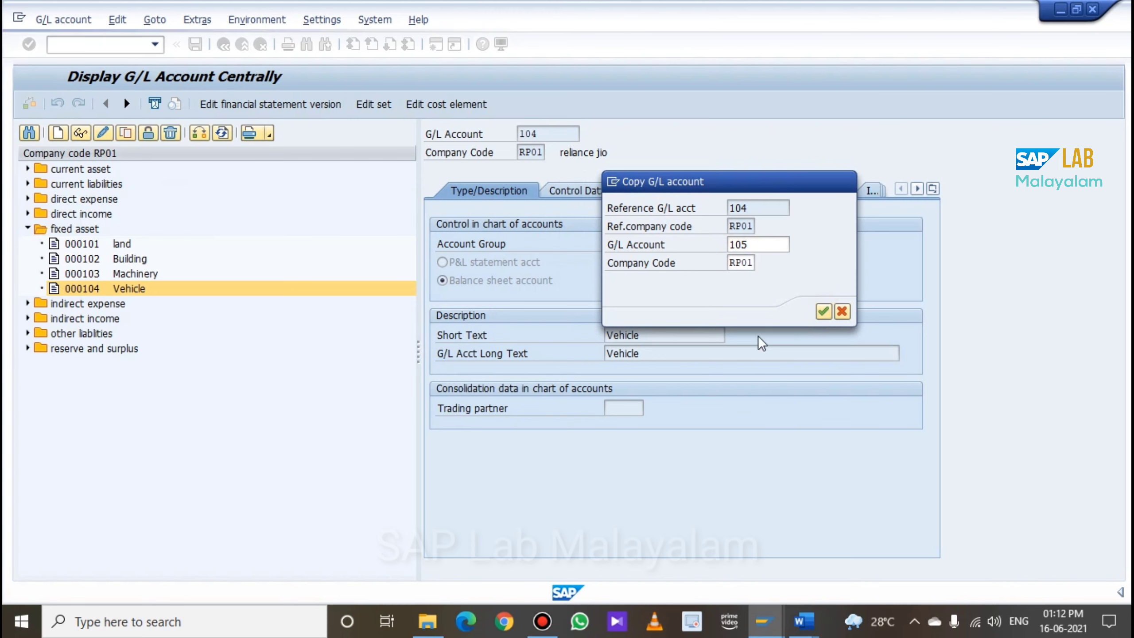
Switch to the Word document and copy the G/L name "Accmltd Dep on Building" from the Fixed Asset rows
drag(701, 335, 511, 343)
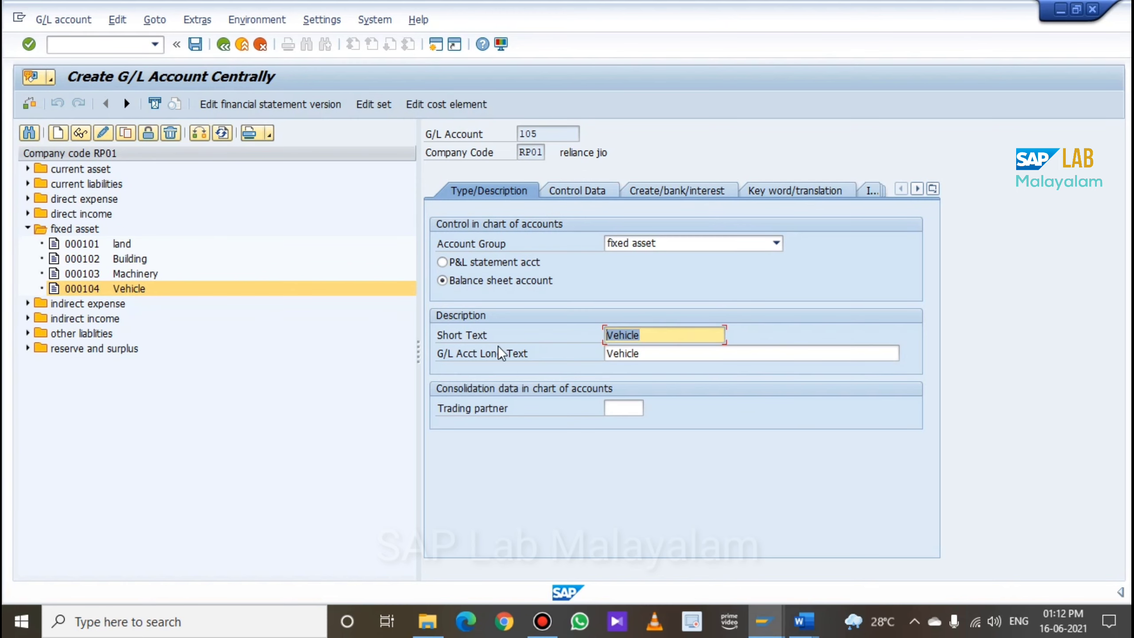
text(A)
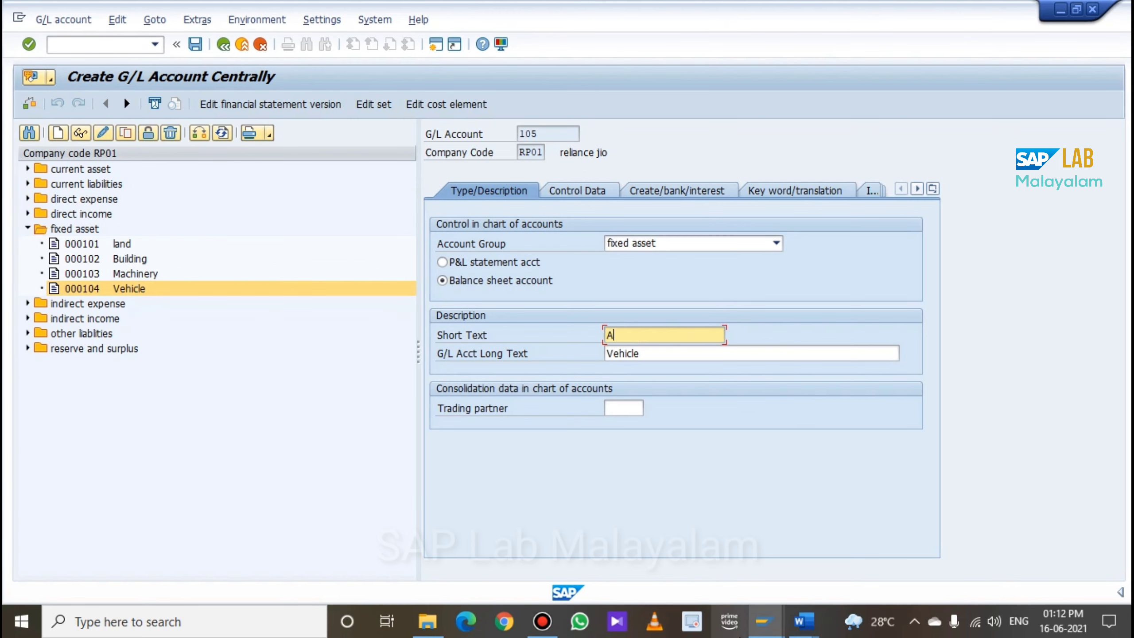
click(804, 621)
click(755, 560)
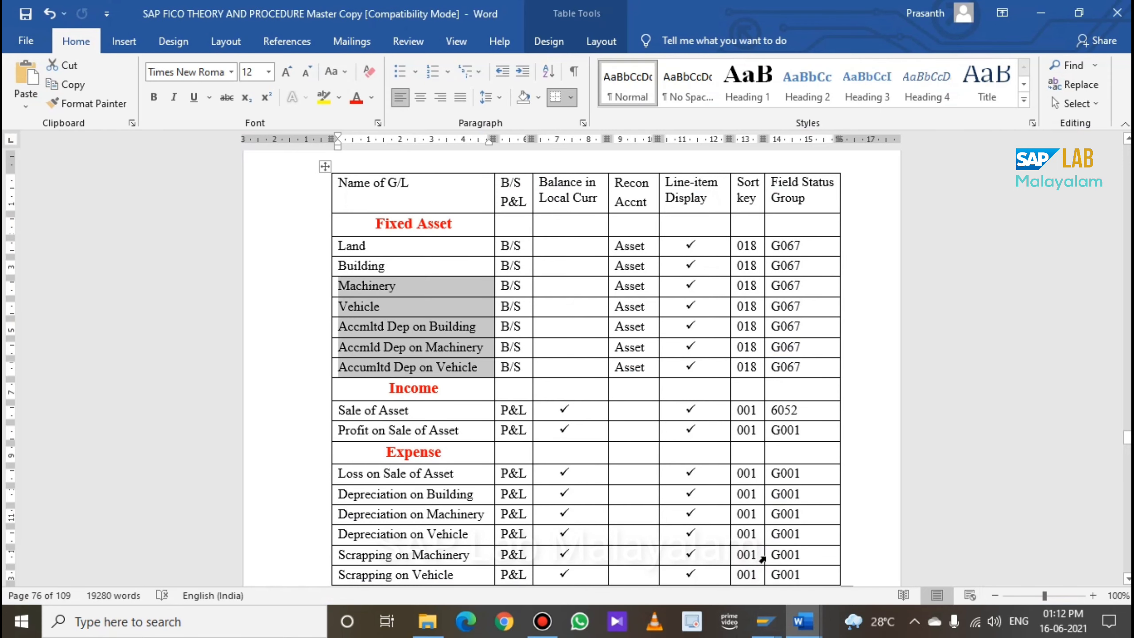
click(427, 325)
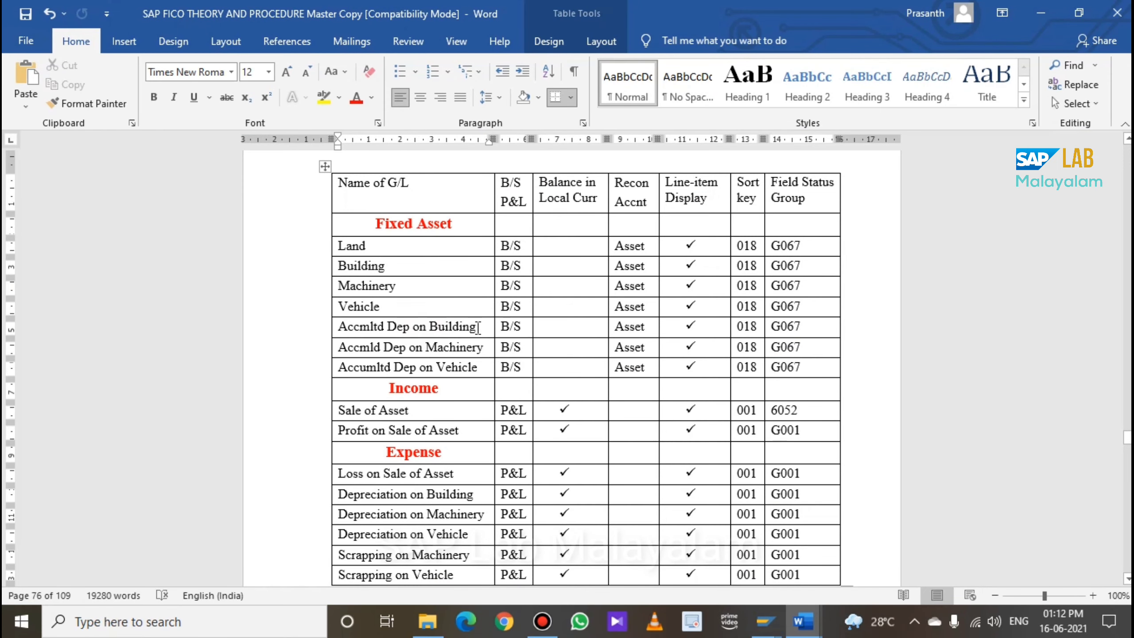
drag(475, 327, 357, 334)
key(ctrl+c)
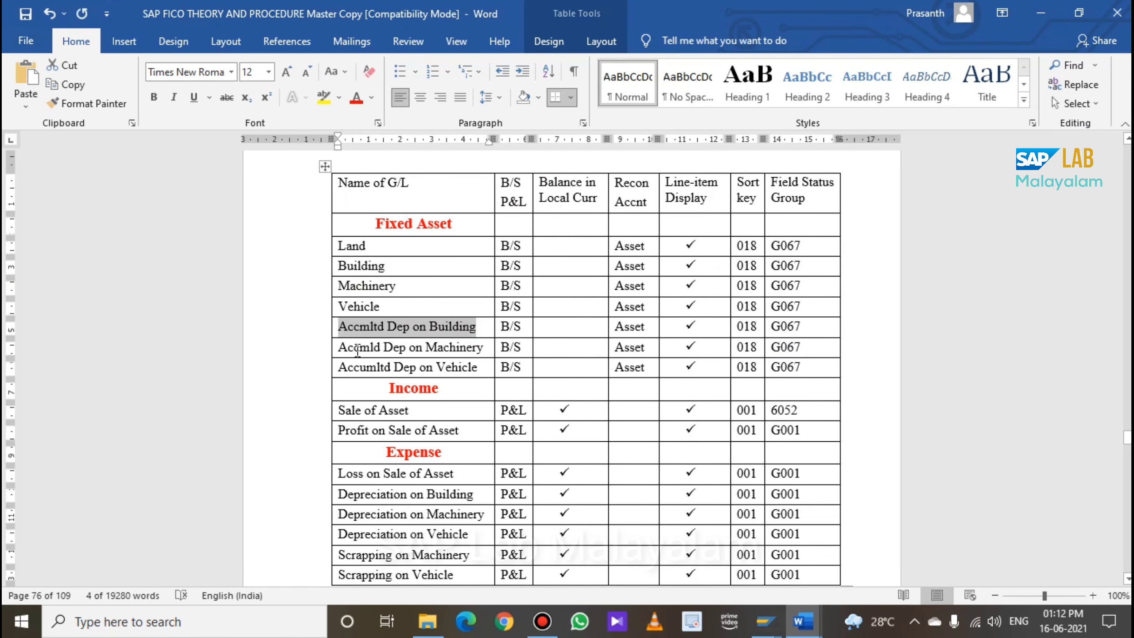
Switch back to SAP and replace the short text of account 105 with the copied G/L name
click(764, 621)
click(775, 571)
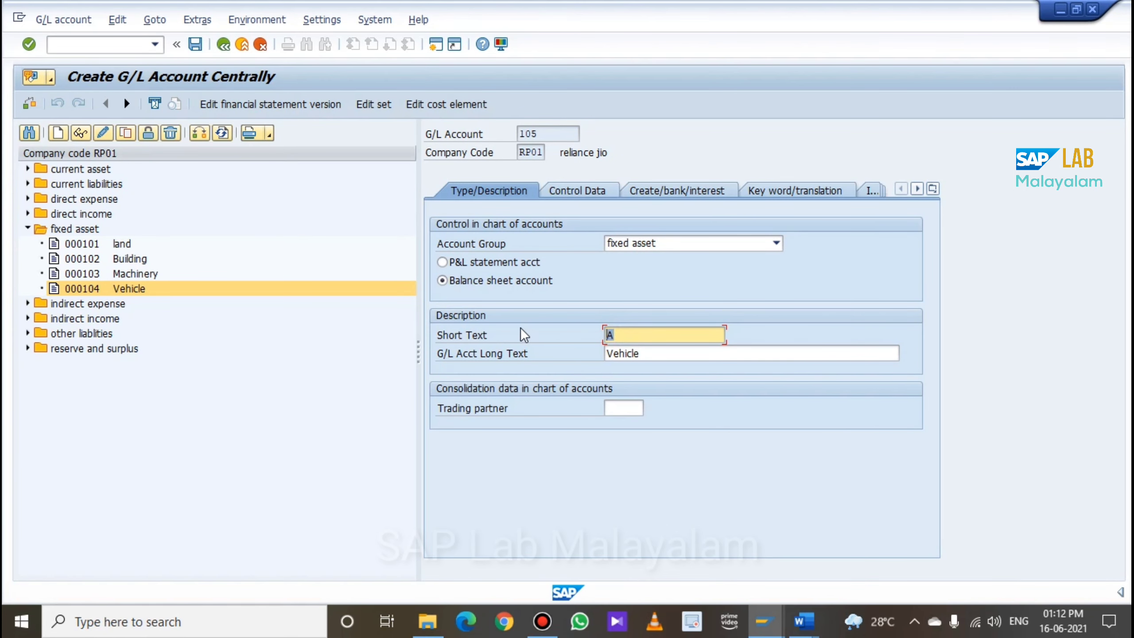
key(BackSpace)
key(ctrl+v)
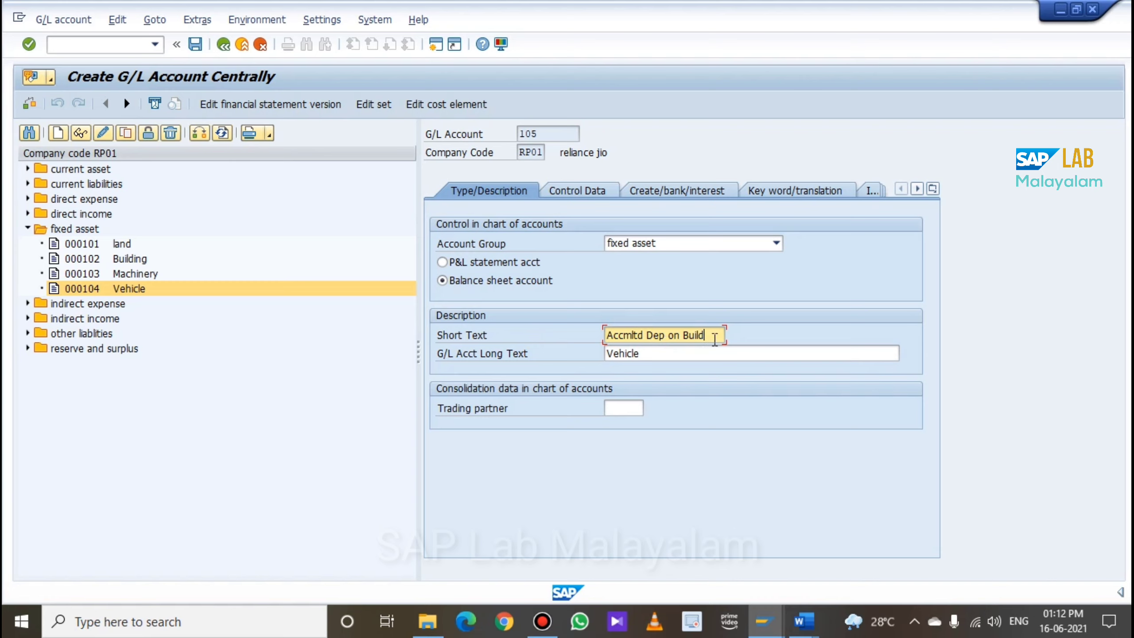
Set the long text of account 105 to "Accumulated depreciation on Building" and save the account
click(668, 354)
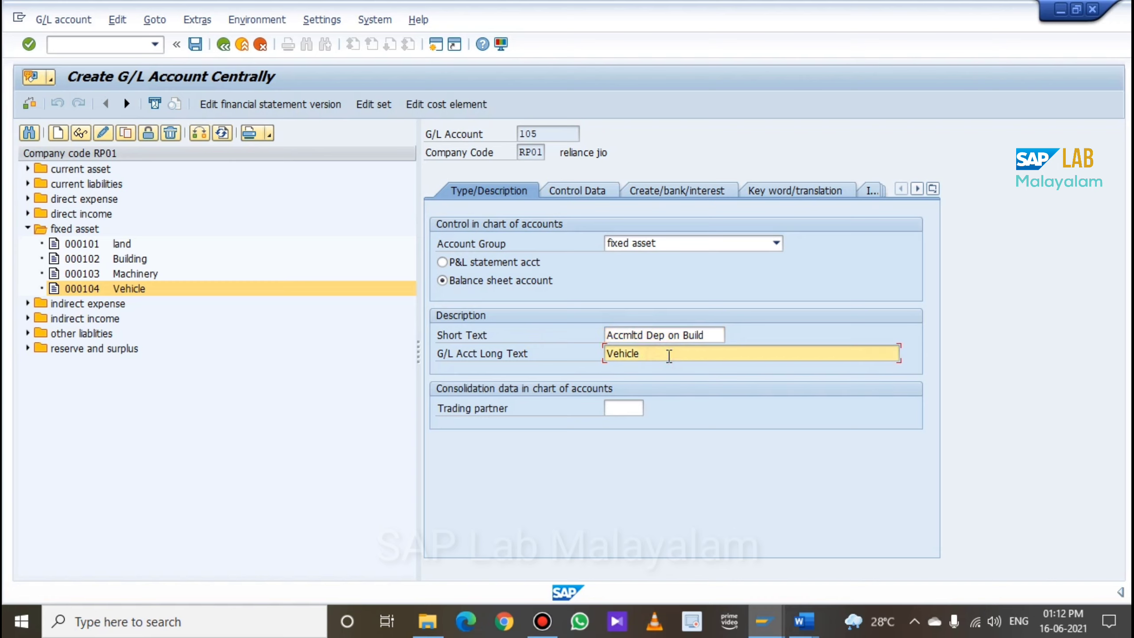
key(BackSpace)
key(BackSpace)
key(BackSpace)
key(BackSpace)
key(BackSpace)
key(BackSpace)
key(BackSpace)
text(A)
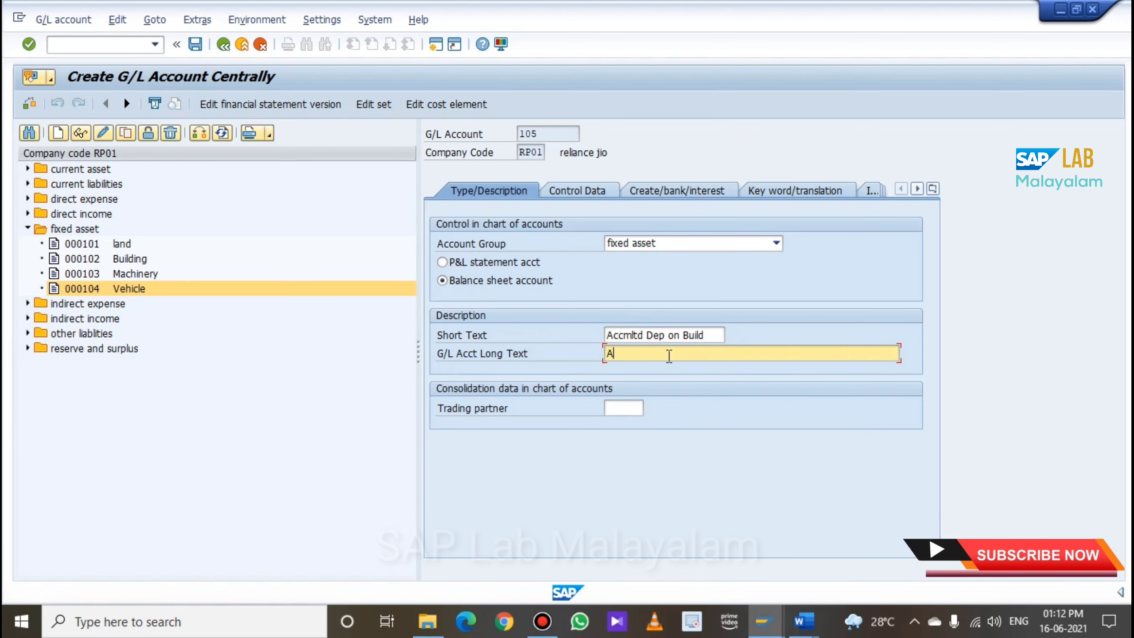
text(ccumul)
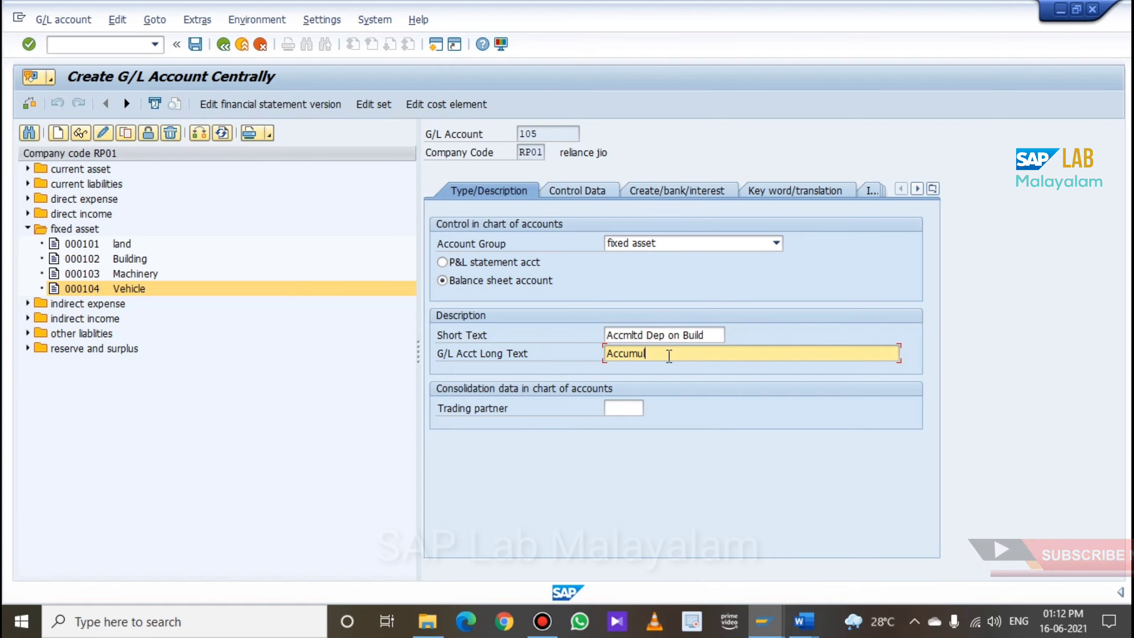
text(ated)
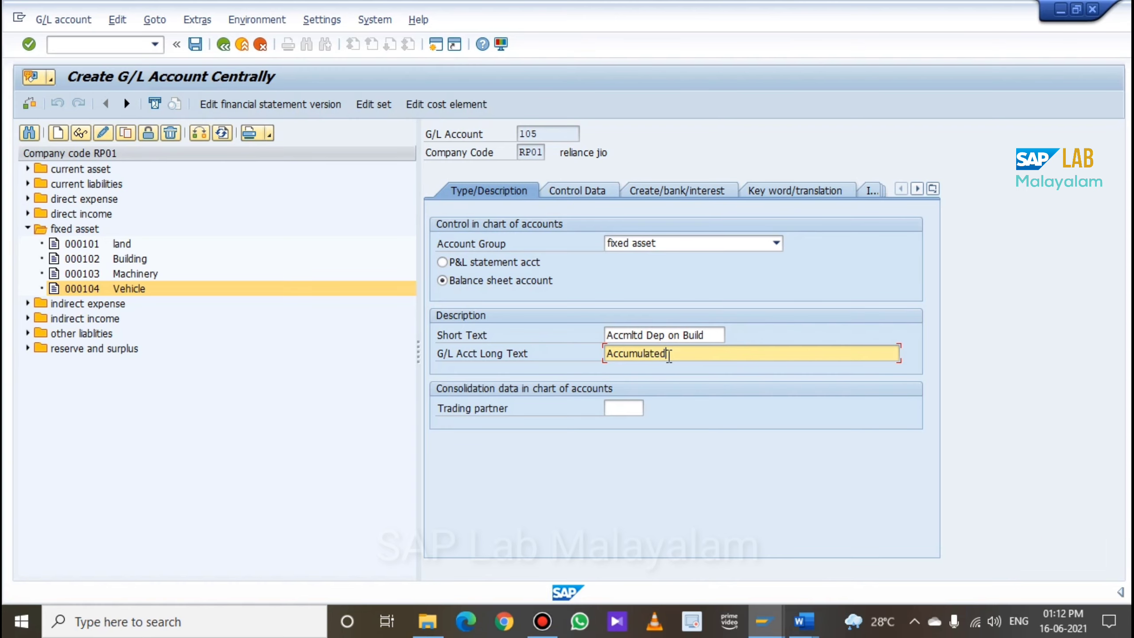
text( depreciation on Building)
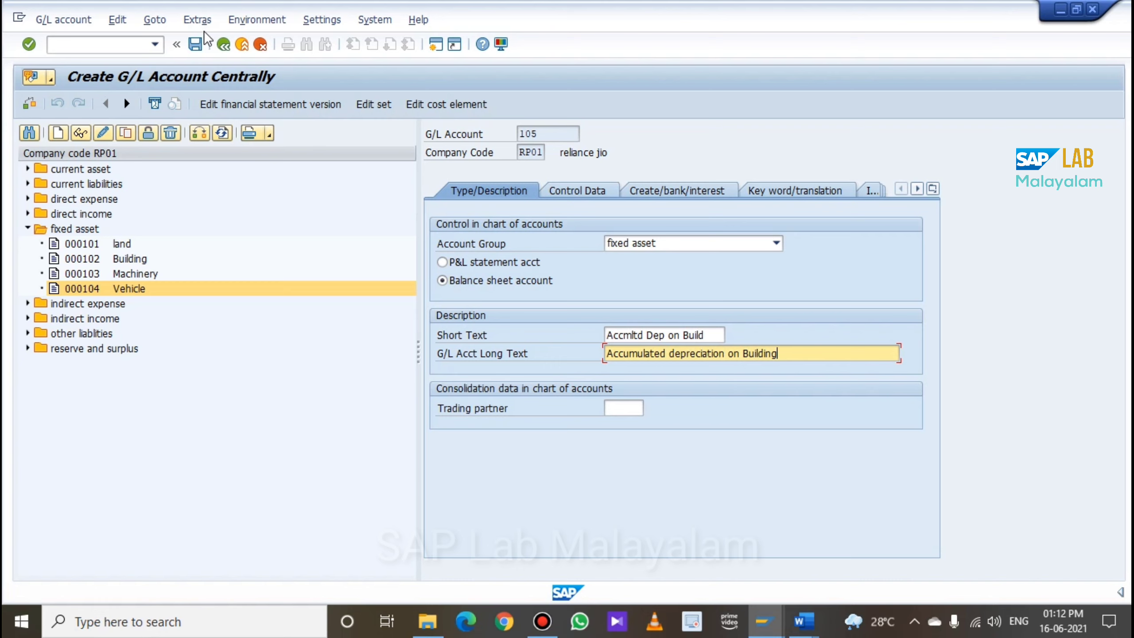
click(196, 44)
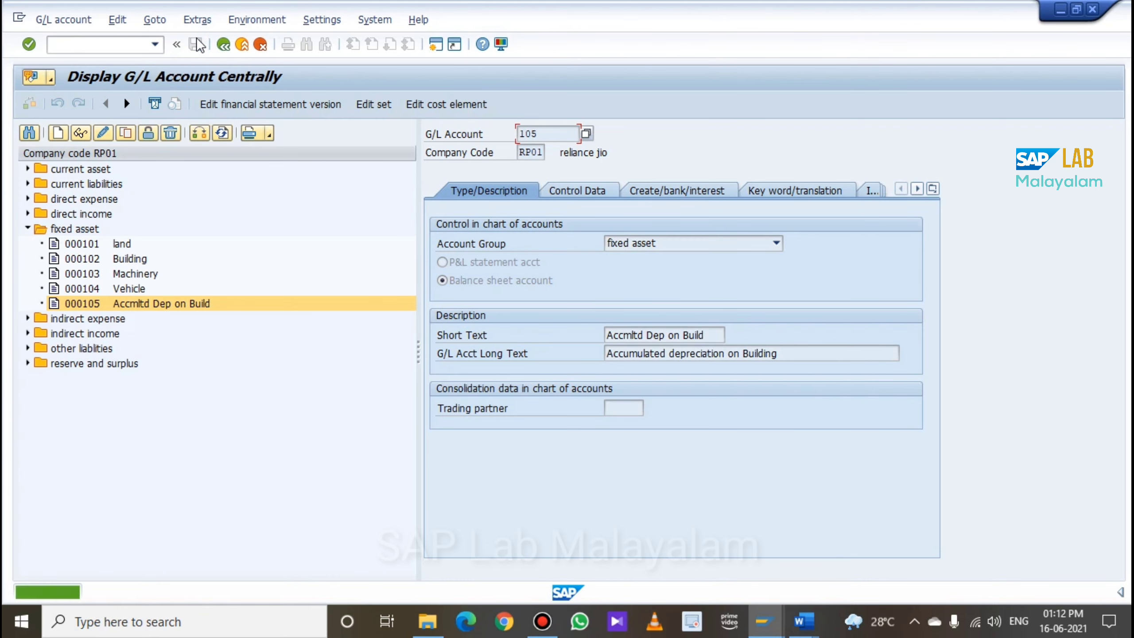
Copy the building depreciation account 105 to new G/L account 106 in company code RP01
click(127, 130)
click(212, 271)
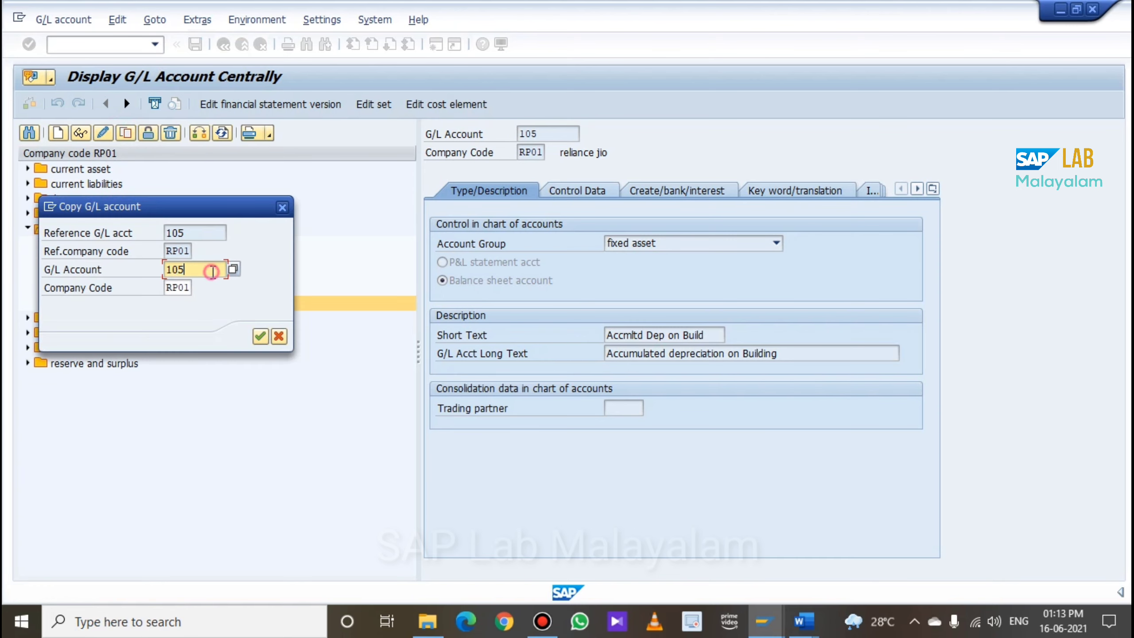
key(BackSpace)
text(6)
key(Return)
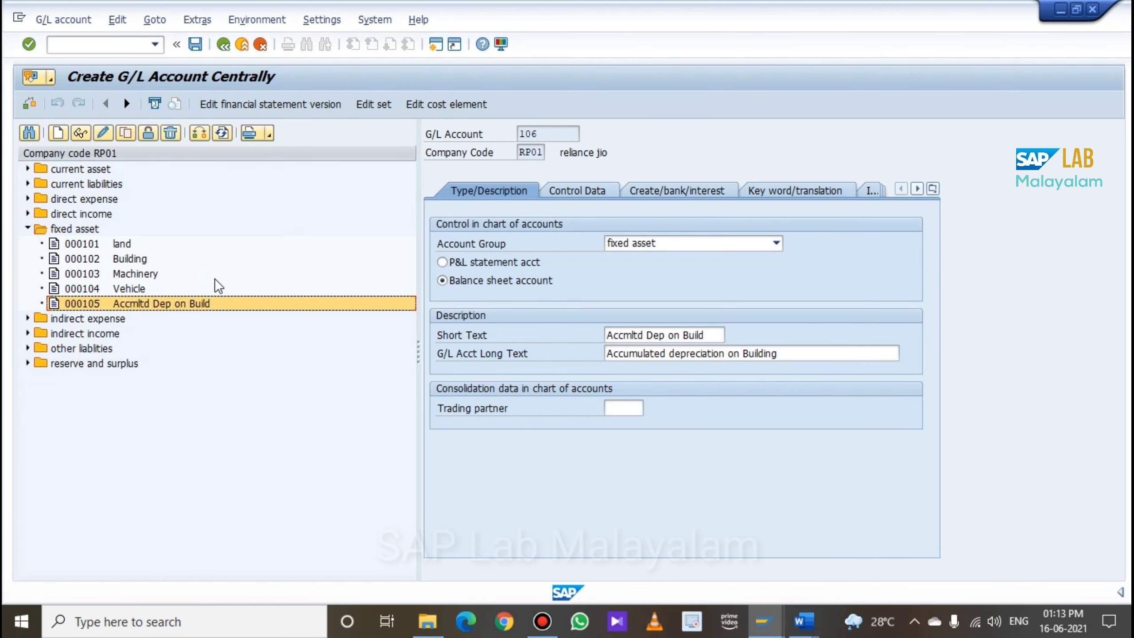
Change the short text of account 106 to "Accml Dep Machinery"
click(709, 335)
key(BackSpace)
key(BackSpace)
key(BackSpace)
key(BackSpace)
key(BackSpace)
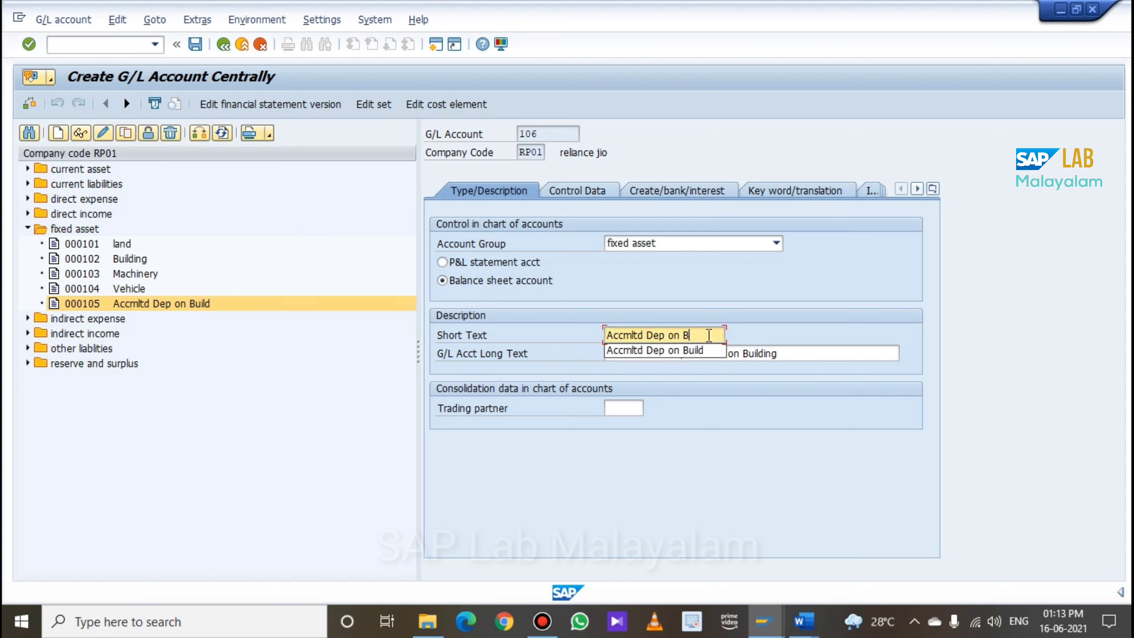
text(Ma)
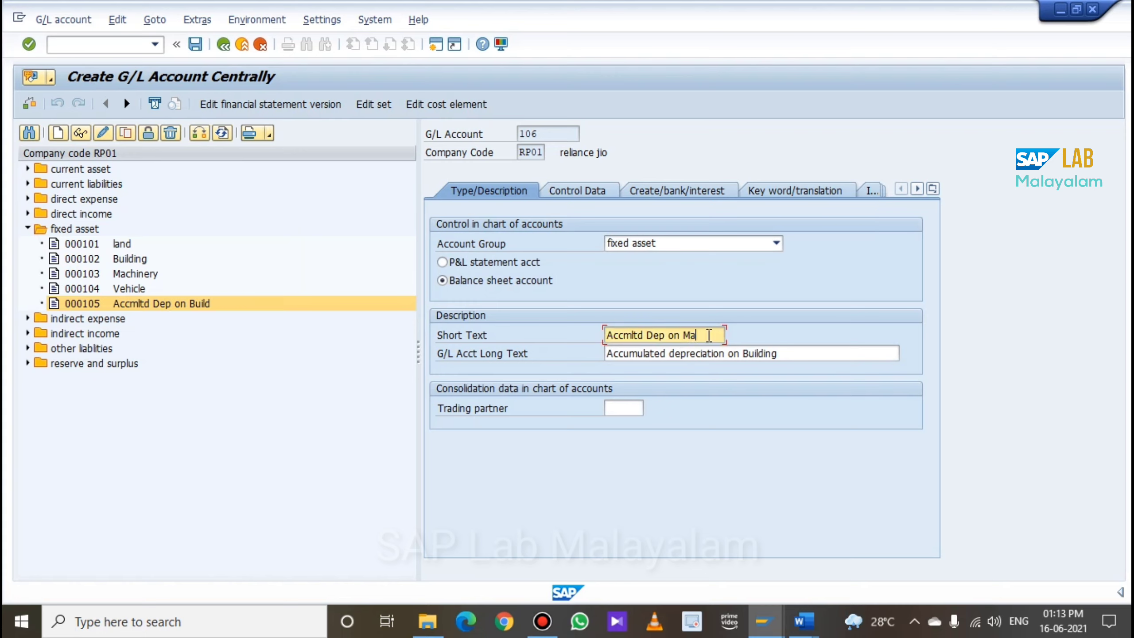
text(chi)
click(646, 335)
key(Left)
key(BackSpace)
key(BackSpace)
click(721, 339)
text(ne)
click(673, 335)
key(BackSpace)
key(BackSpace)
key(BackSpace)
key(BackSpace)
click(707, 336)
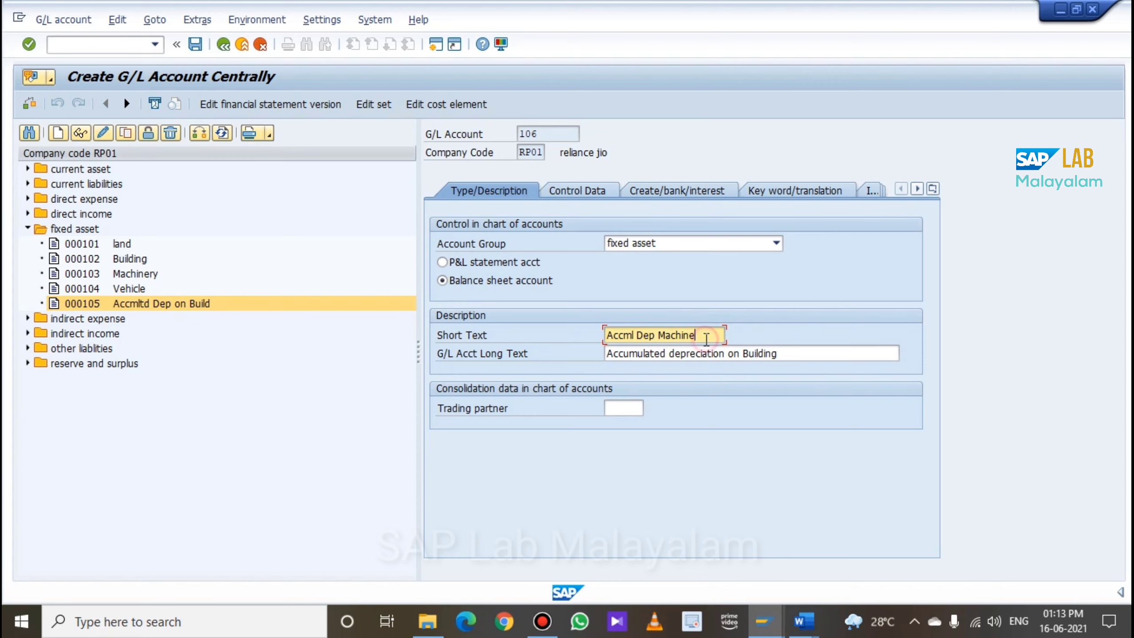
text(ry)
Set the long text of account 106 to "Accumulated depreciation on Machinery" and save the account
click(781, 354)
key(BackSpace)
key(BackSpace)
key(BackSpace)
key(BackSpace)
key(BackSpace)
key(BackSpace)
key(BackSpace)
key(BackSpace)
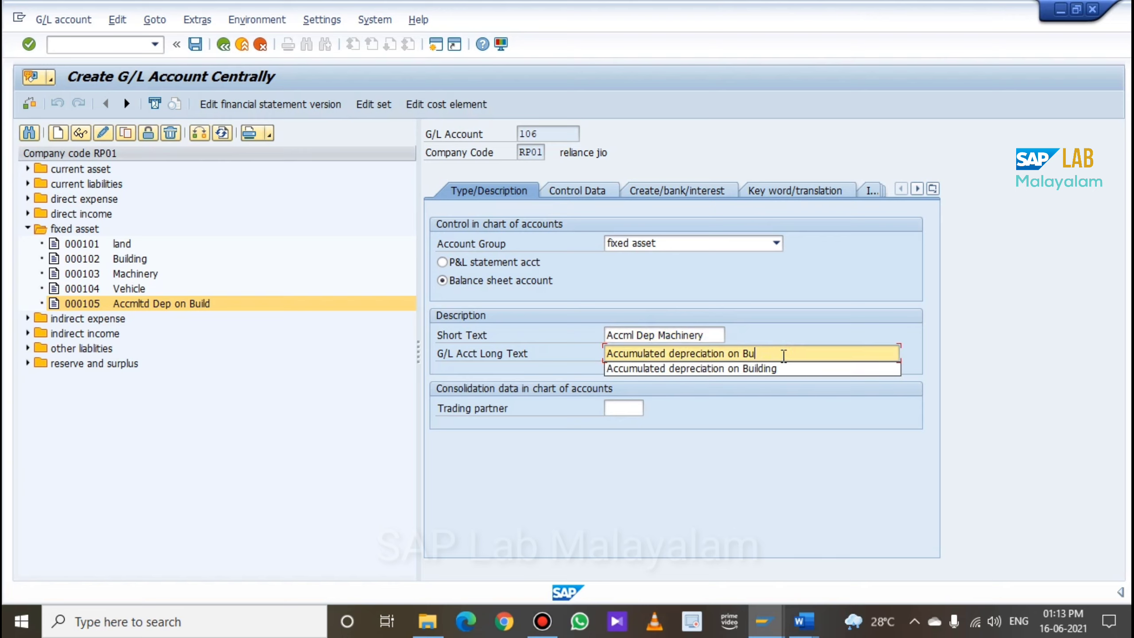
text(Macj)
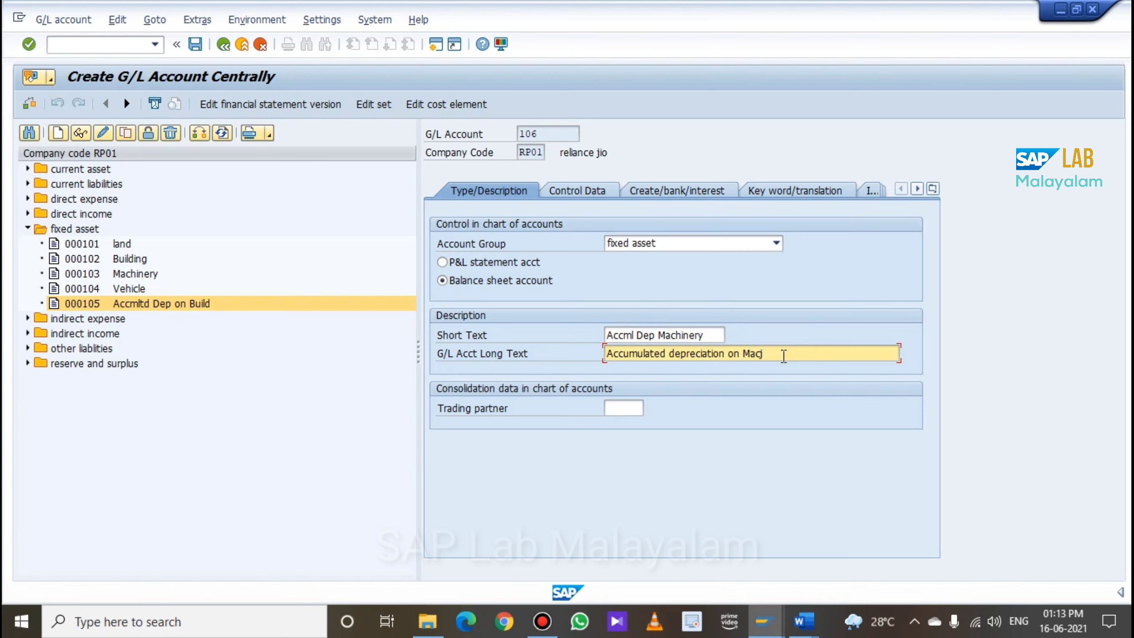
key(BackSpace)
text(hinery)
click(196, 44)
Copy the machinery depreciation account 106 to new G/L account 107 in company code RP01
click(128, 134)
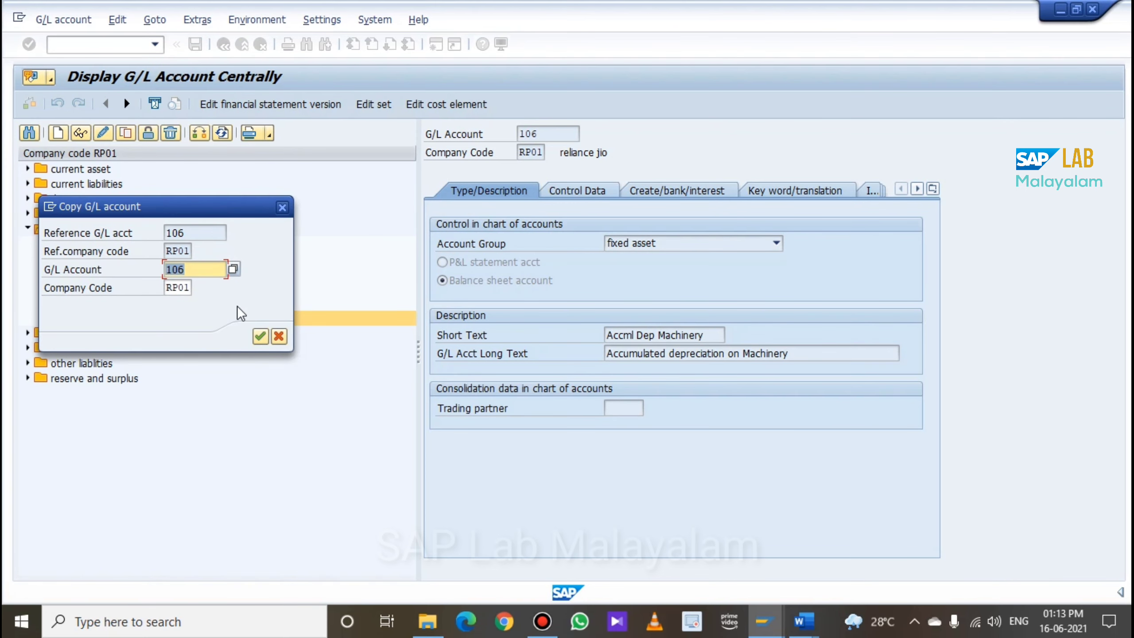
click(214, 264)
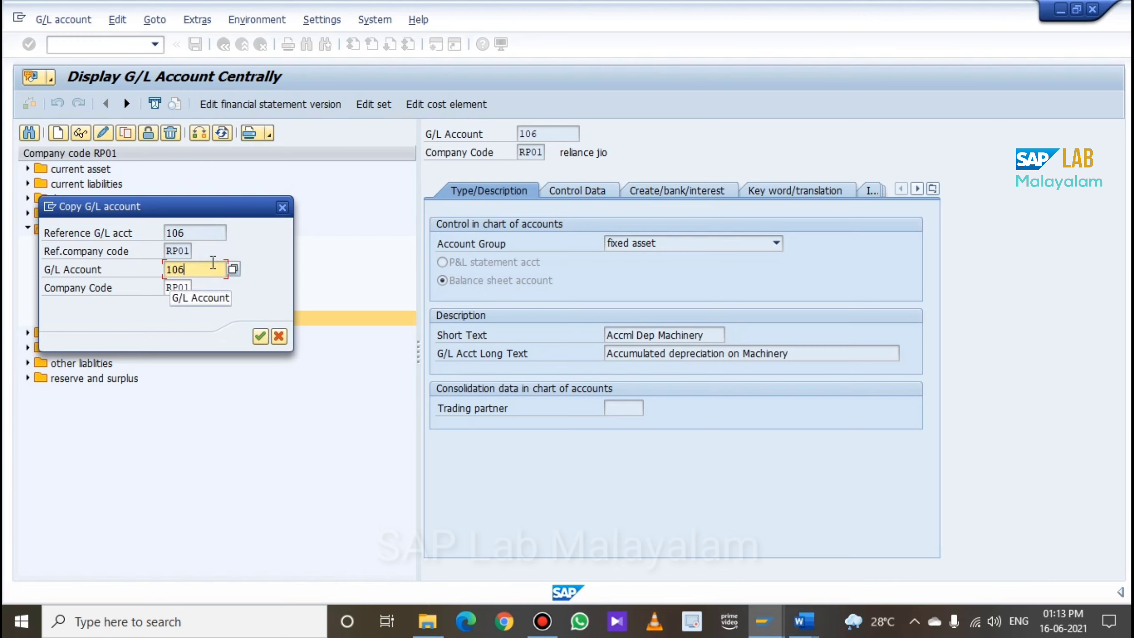
key(BackSpace)
text(7)
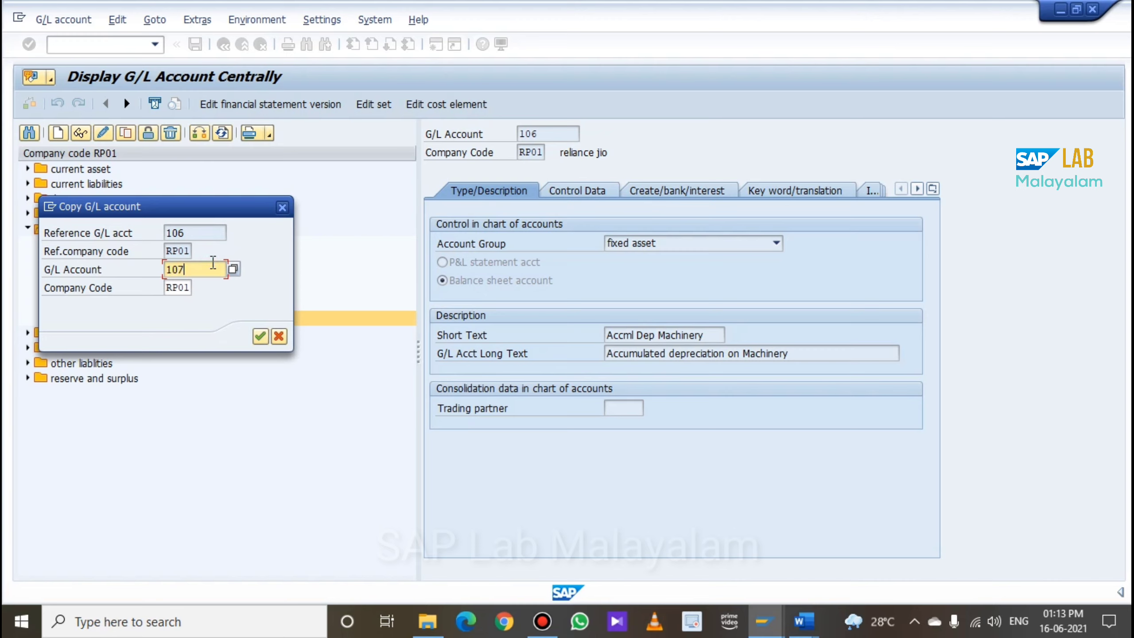
key(Return)
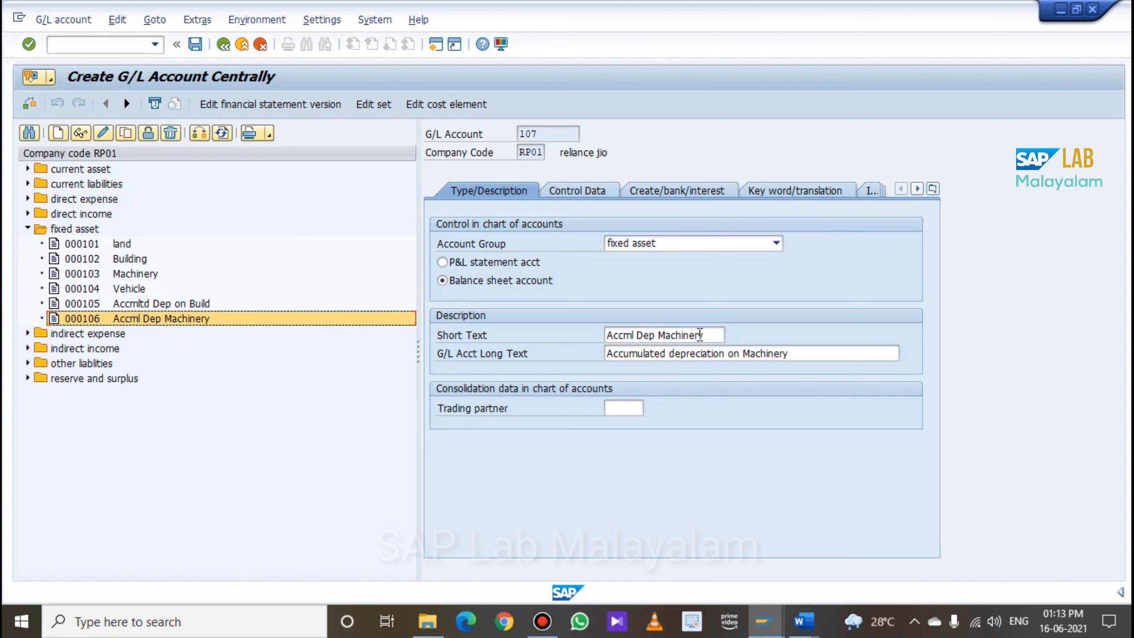
Change the short text of account 107 to "Accml Dep Vehicle"
click(709, 333)
key(BackSpace)
key(BackSpace)
key(BackSpace)
key(BackSpace)
key(BackSpace)
key(BackSpace)
key(BackSpace)
key(BackSpace)
key(BackSpace)
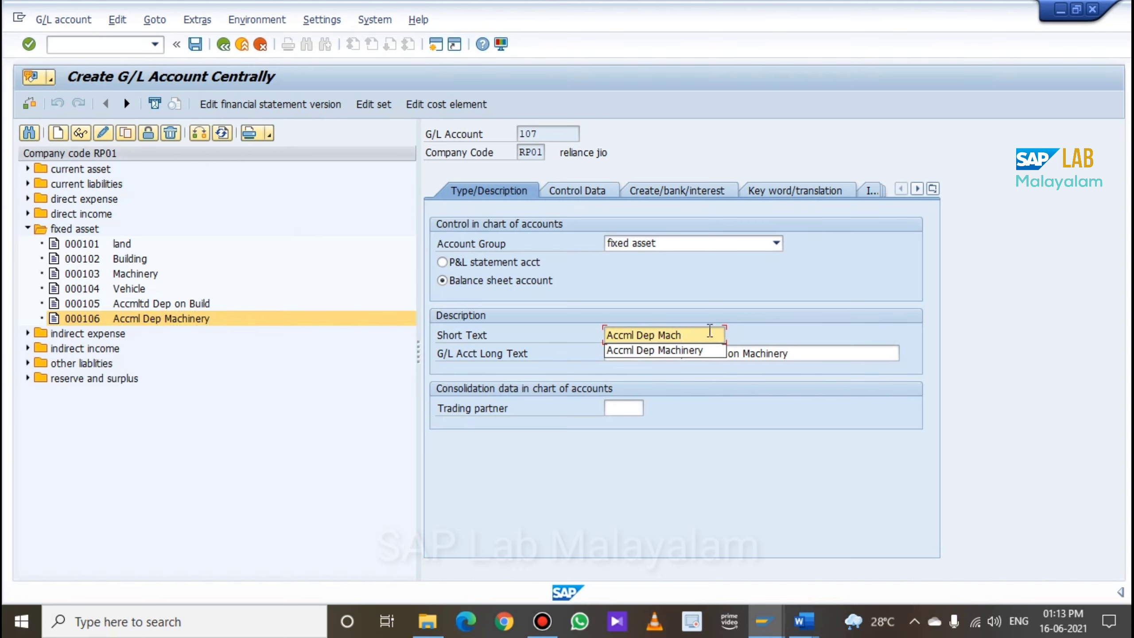
text(Vehicle)
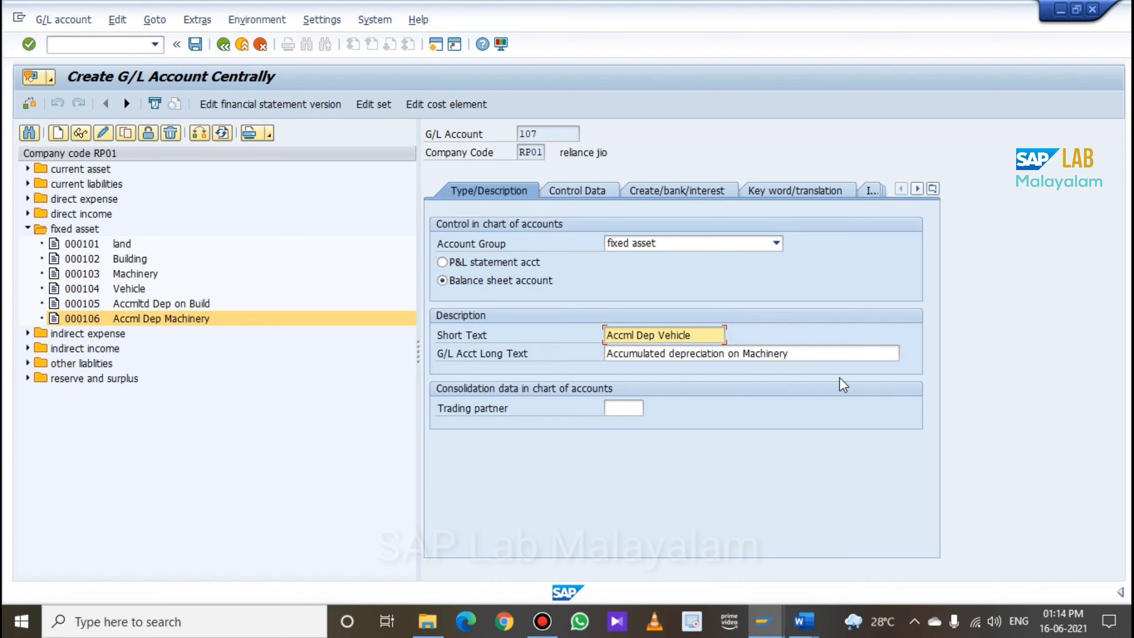
Set the long text of account 107 to "Accumulated depreciation on Vehicle" and save the account
drag(794, 351, 742, 353)
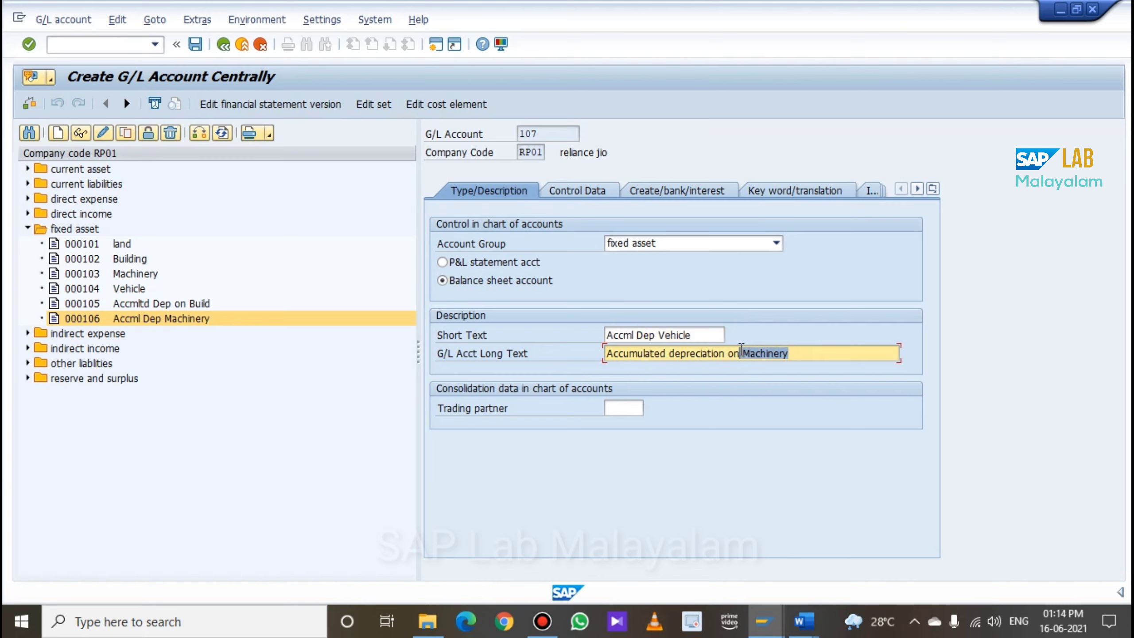
click(819, 359)
drag(817, 354, 744, 361)
text(Vehicle)
click(195, 45)
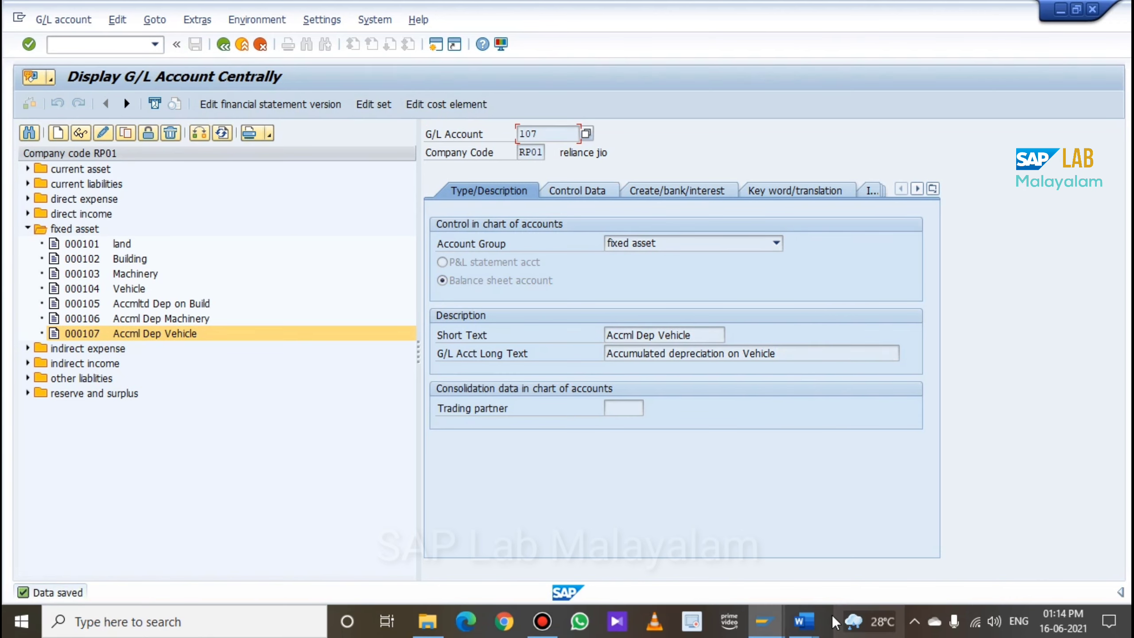
Switch to the Word document and review the Income and Expense accounts in the G/L table
click(806, 630)
click(781, 540)
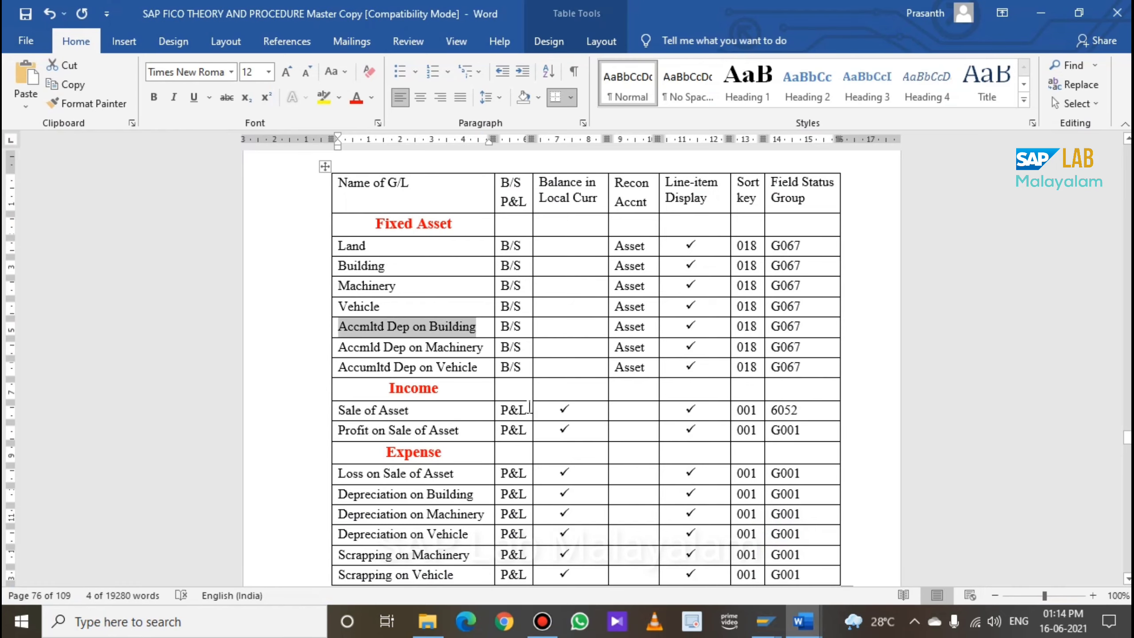
scroll(415, 321, down, 2)
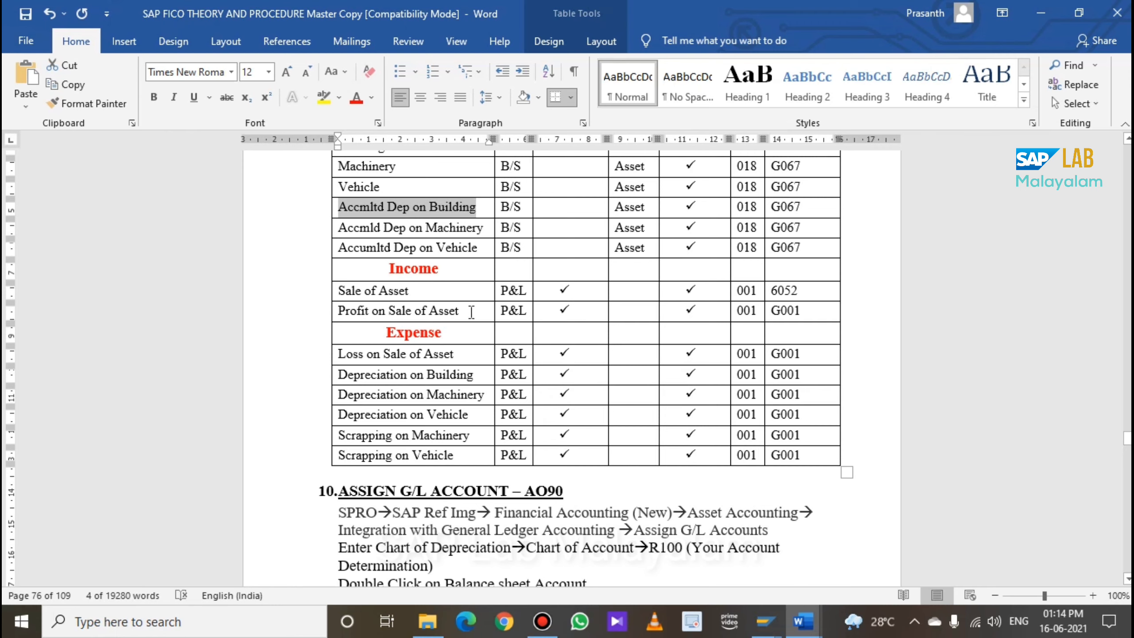
drag(428, 291, 303, 291)
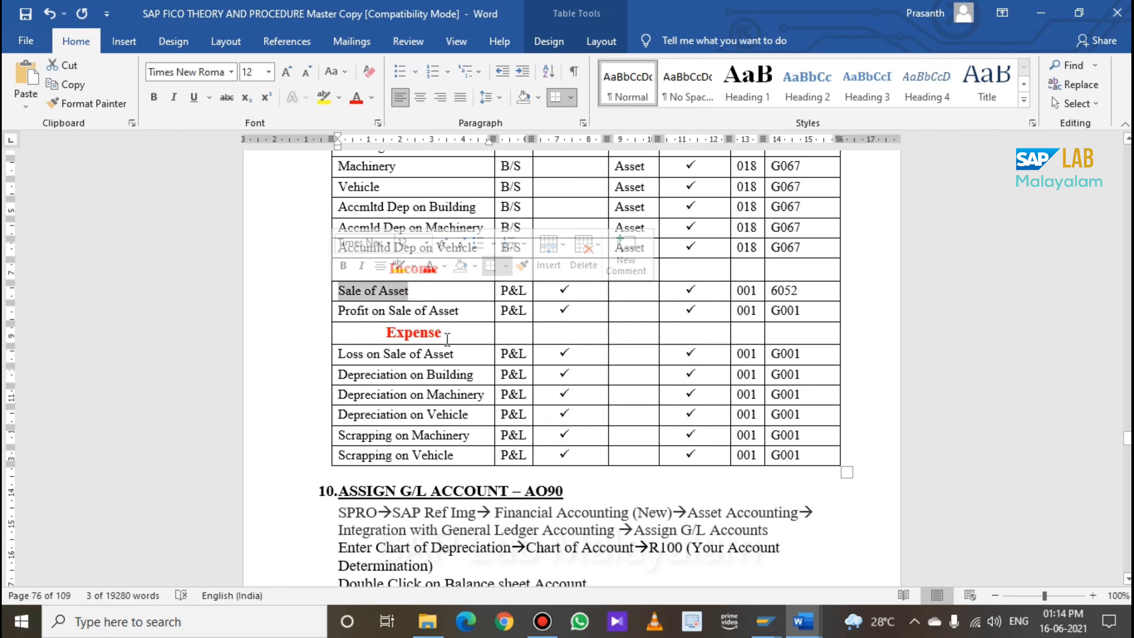
click(467, 316)
click(423, 298)
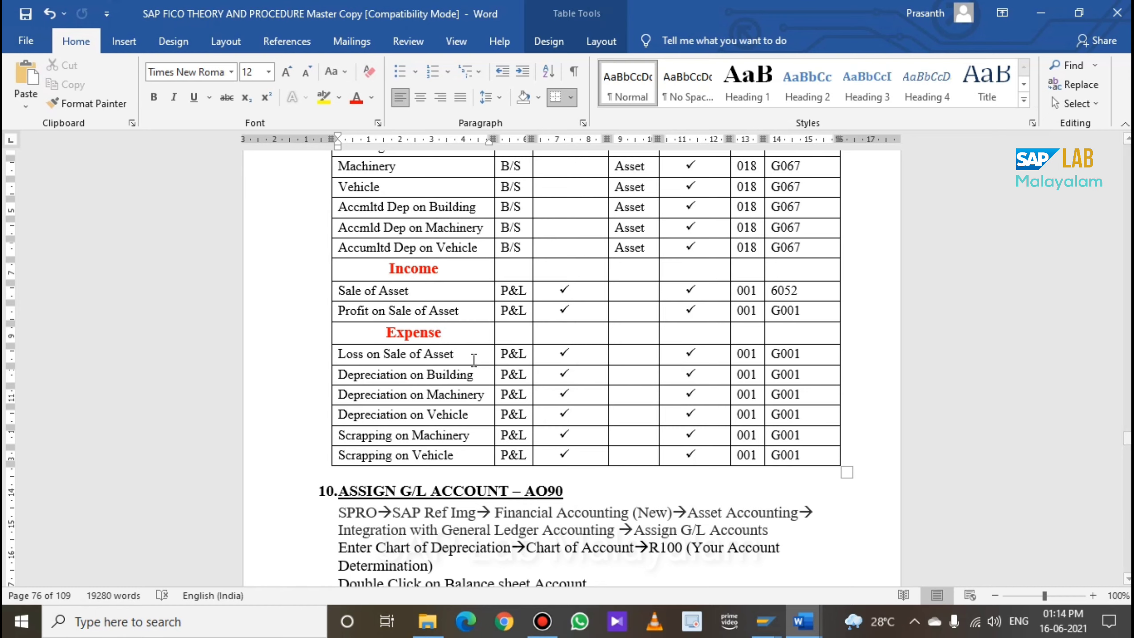
click(472, 360)
scroll(532, 436, down, 2)
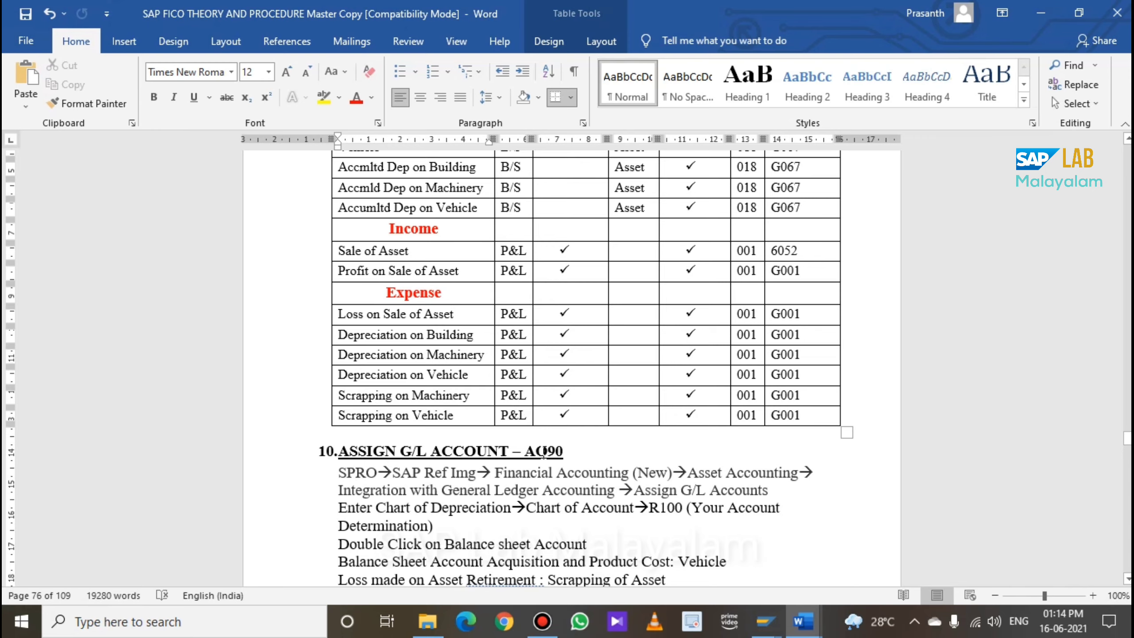
Copy the account name "Sale of Asset" from the Income section of the G/L table
mouse_move(821, 624)
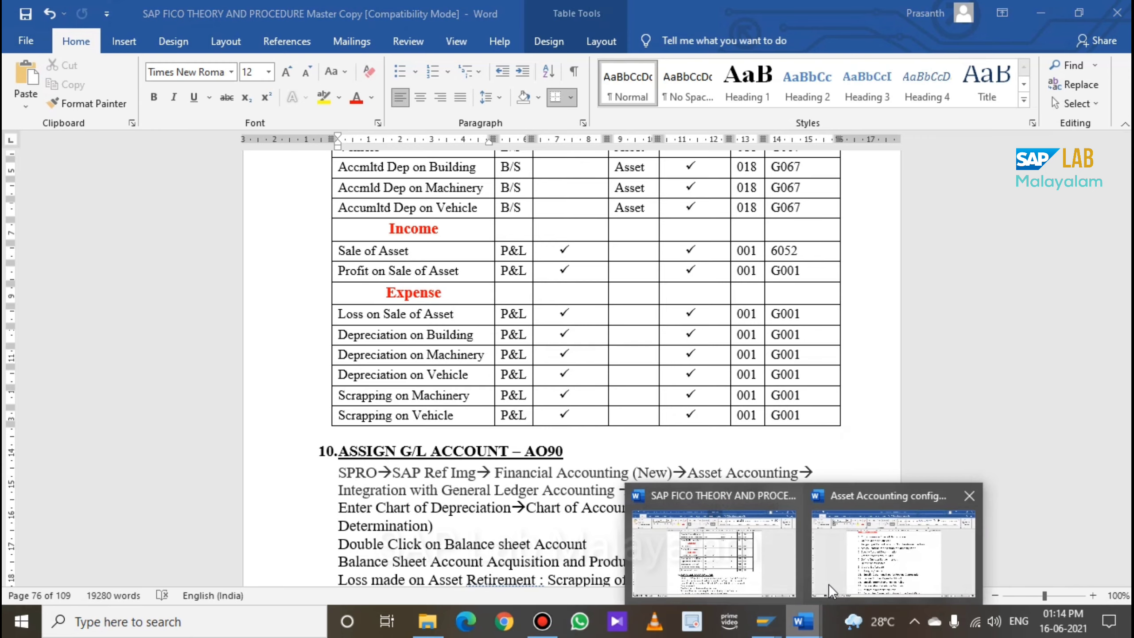
click(698, 562)
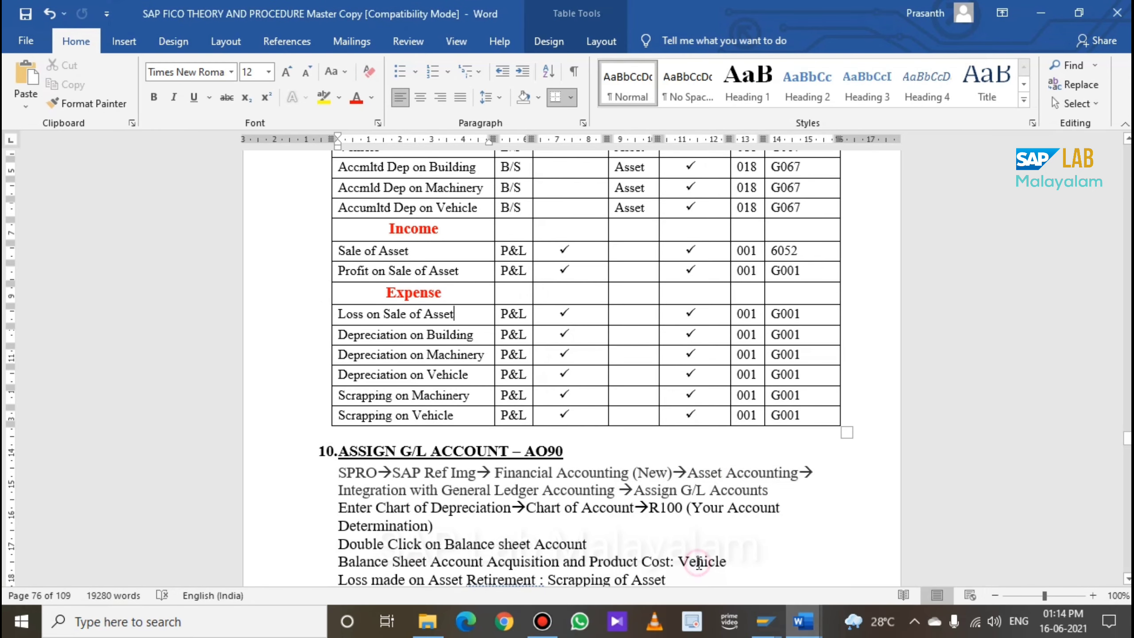
drag(447, 254, 278, 249)
key(ctrl+c)
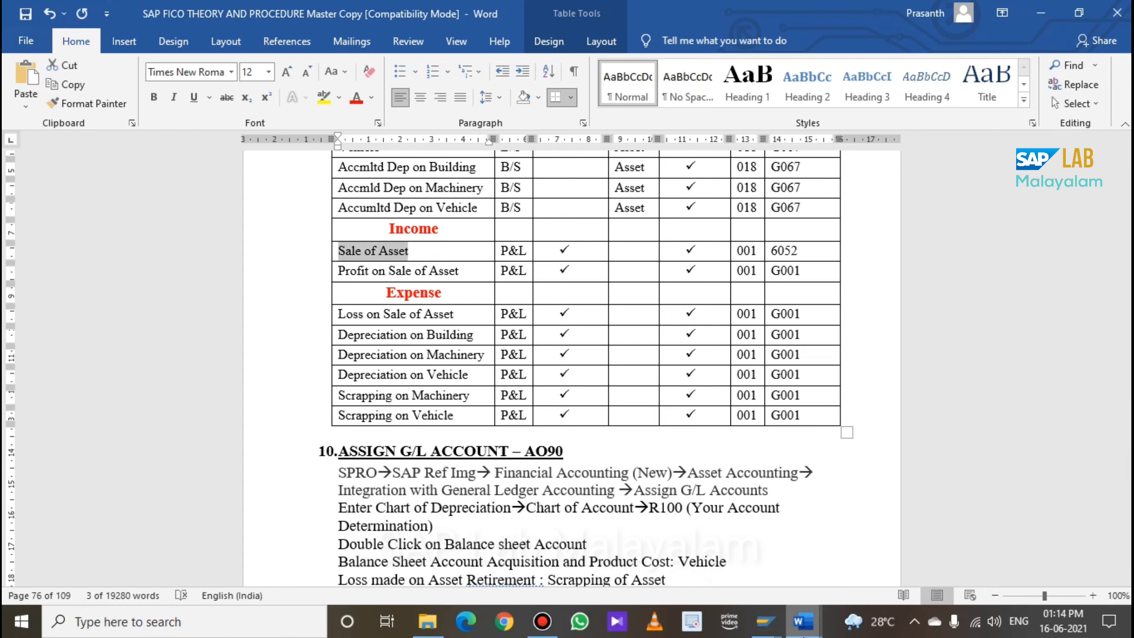
Switch back to SAP, collapse the fixed asset group and expand the indirect income group in the account list
mouse_move(764, 621)
click(785, 566)
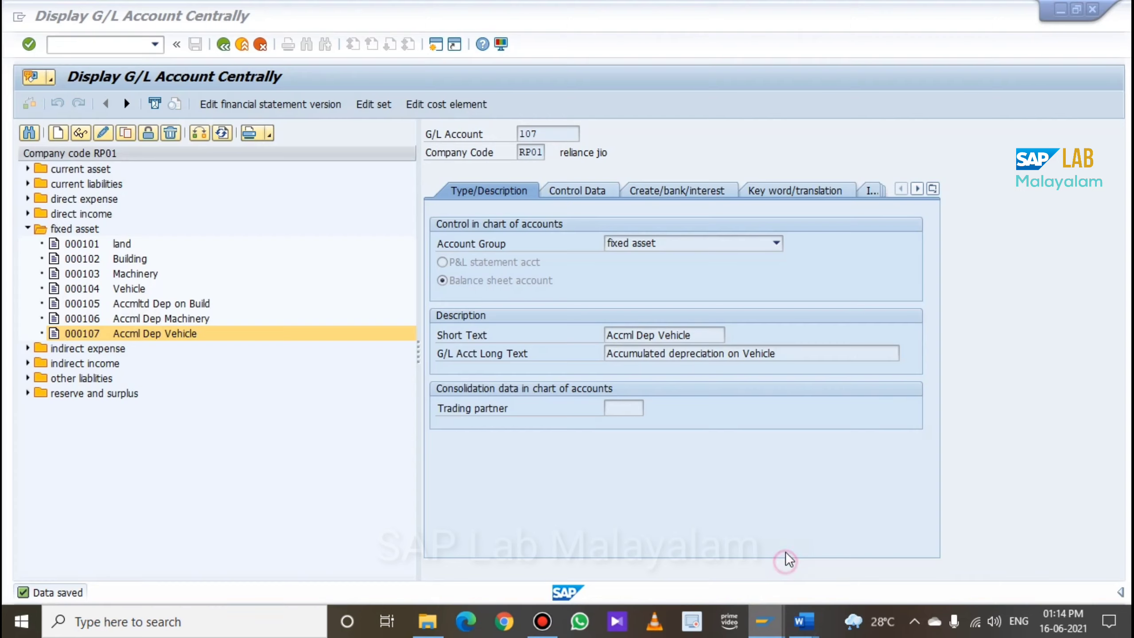
click(27, 228)
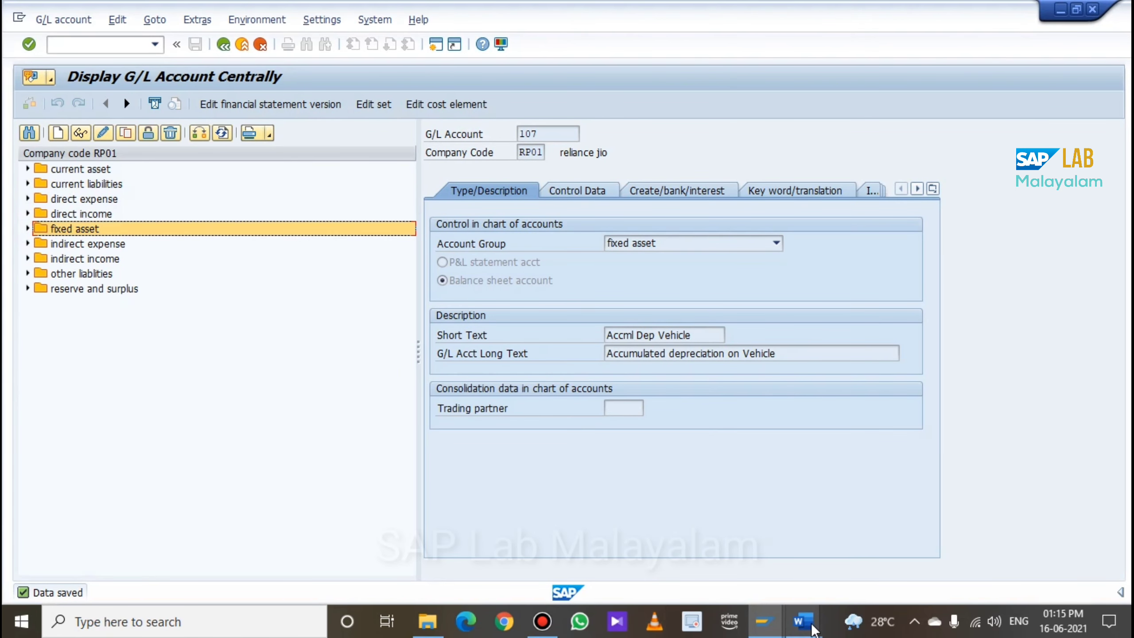
mouse_move(804, 630)
click(721, 547)
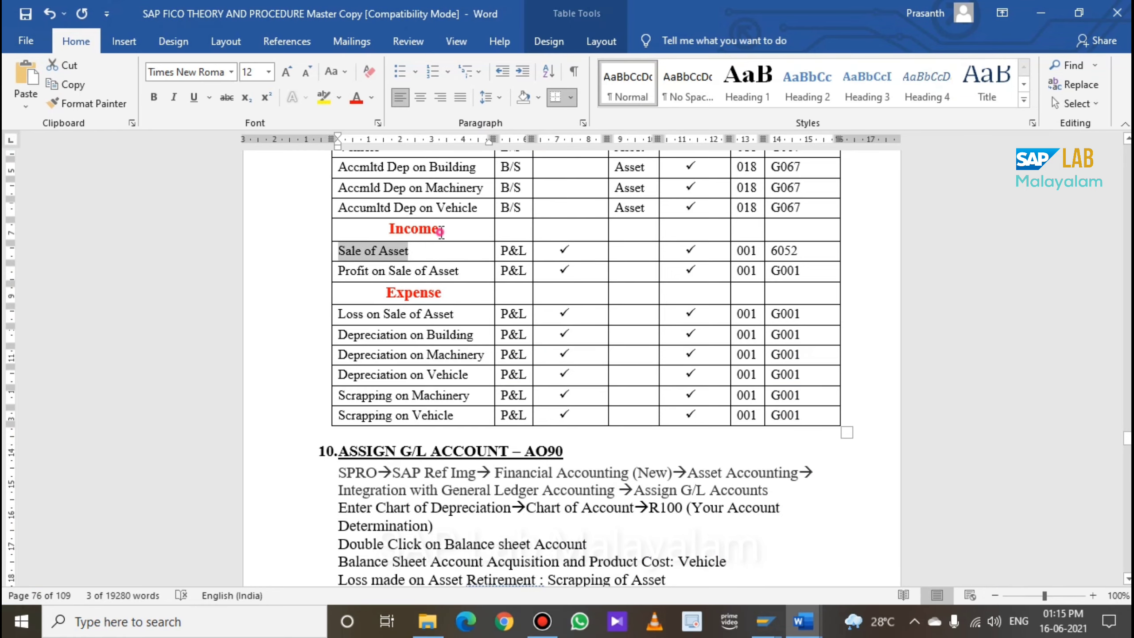
click(803, 621)
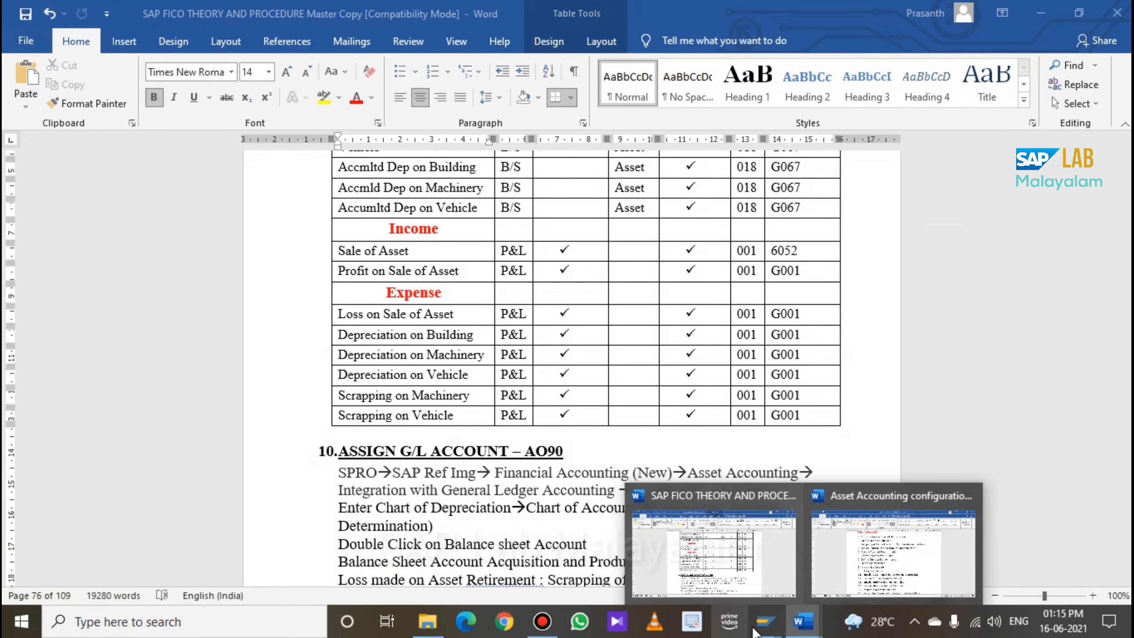
mouse_move(765, 621)
click(802, 577)
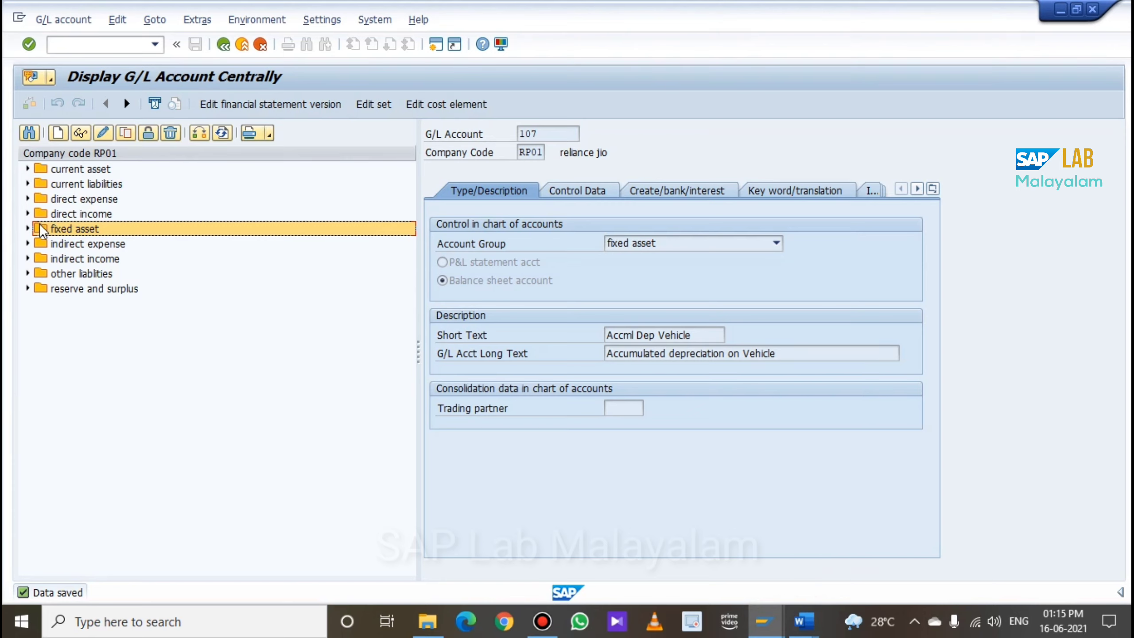
click(27, 259)
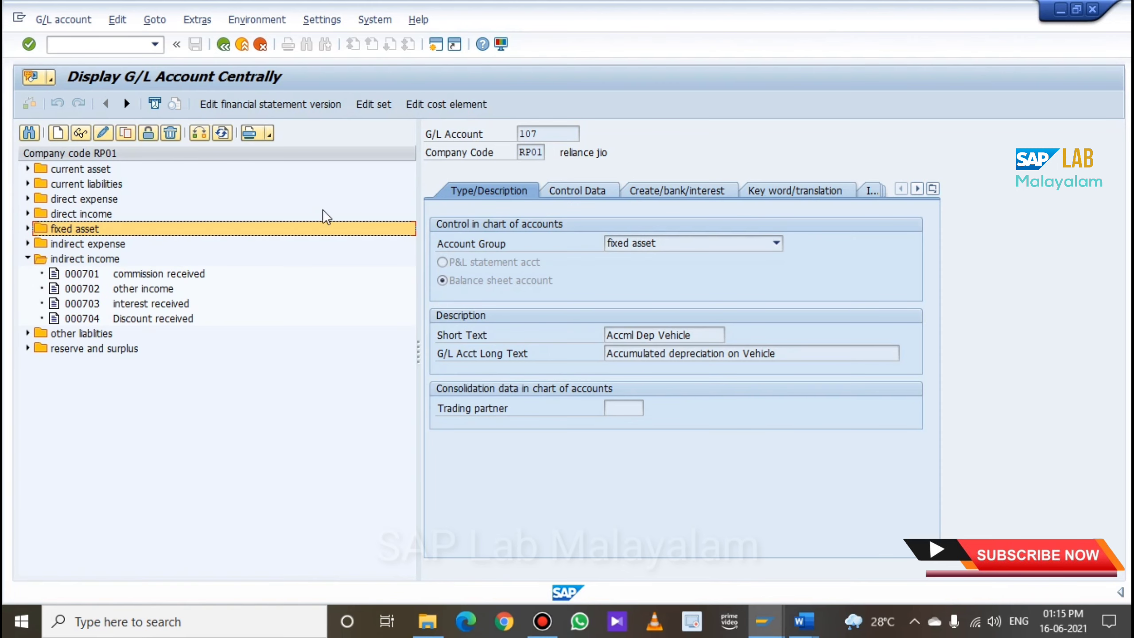
Start a new G/L account 705 in company code RP01
click(58, 133)
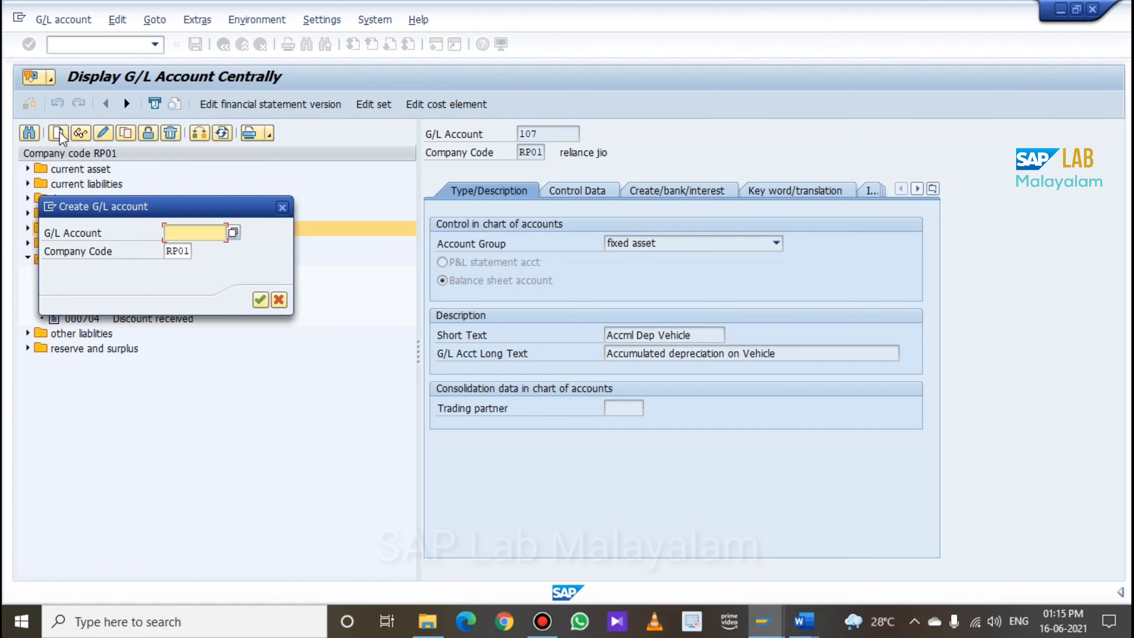
drag(191, 208, 381, 139)
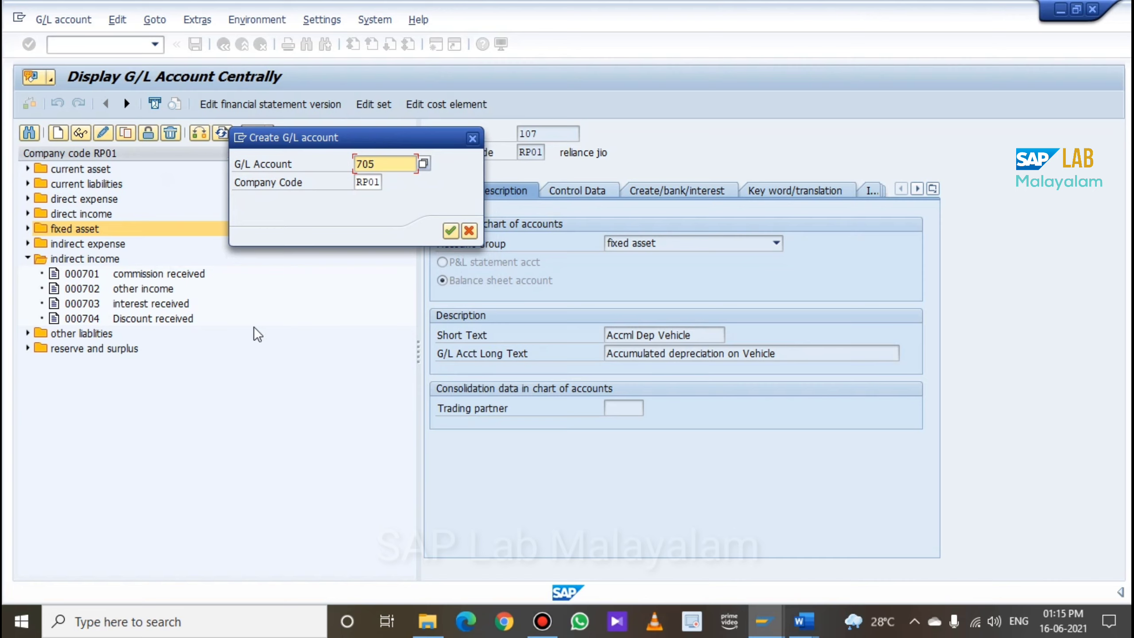
key(Return)
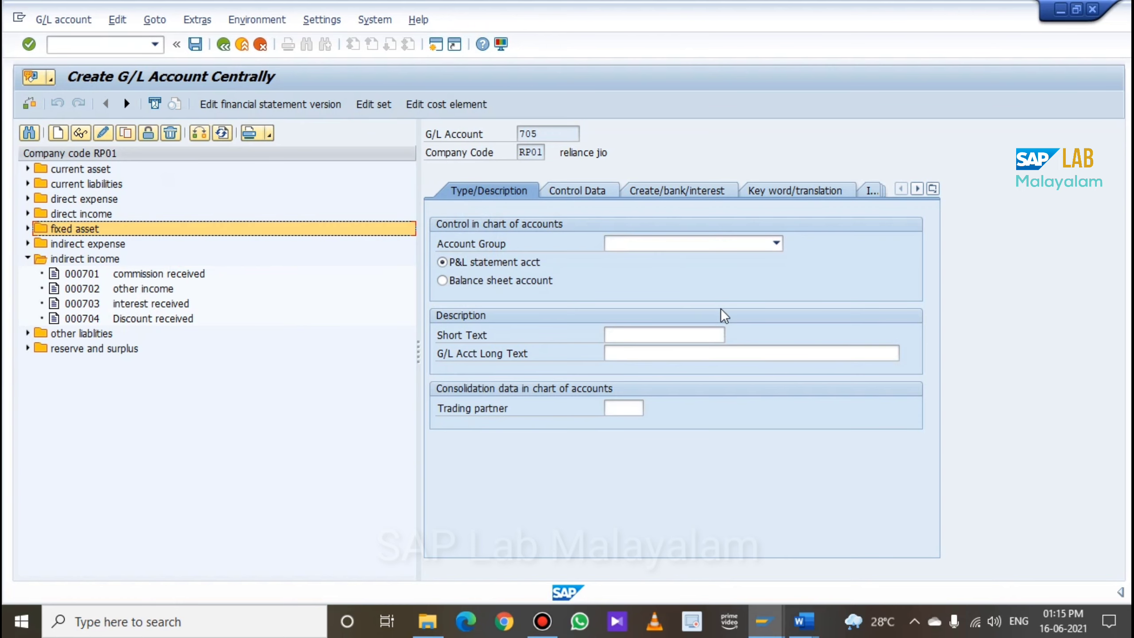
Assign account 705 to the indirect income account group as a P&L statement account
click(696, 245)
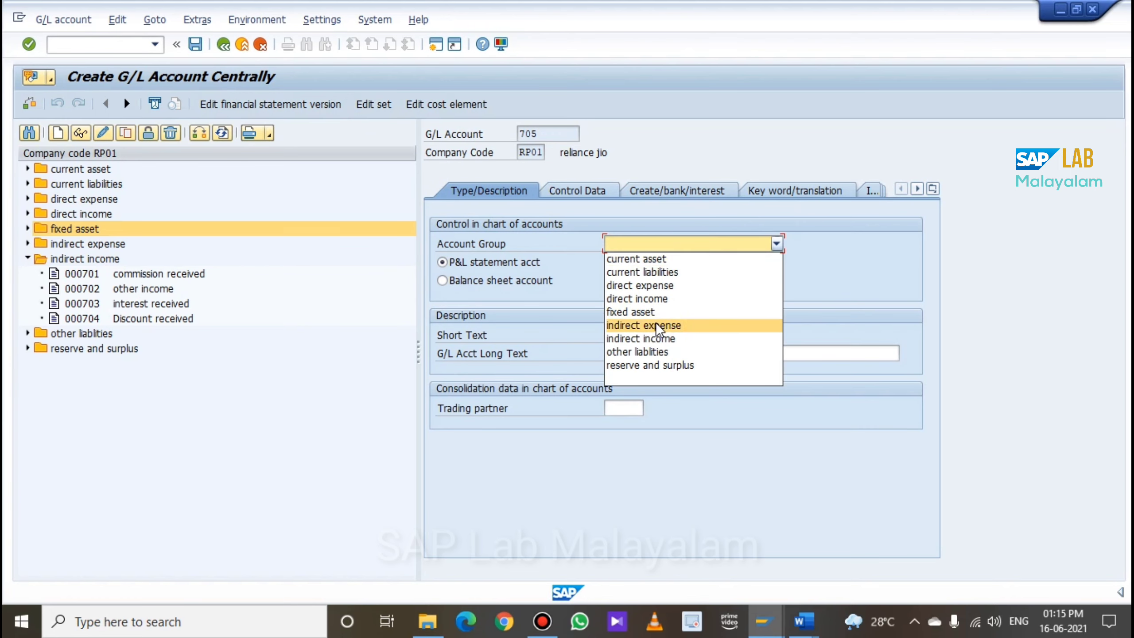
click(656, 338)
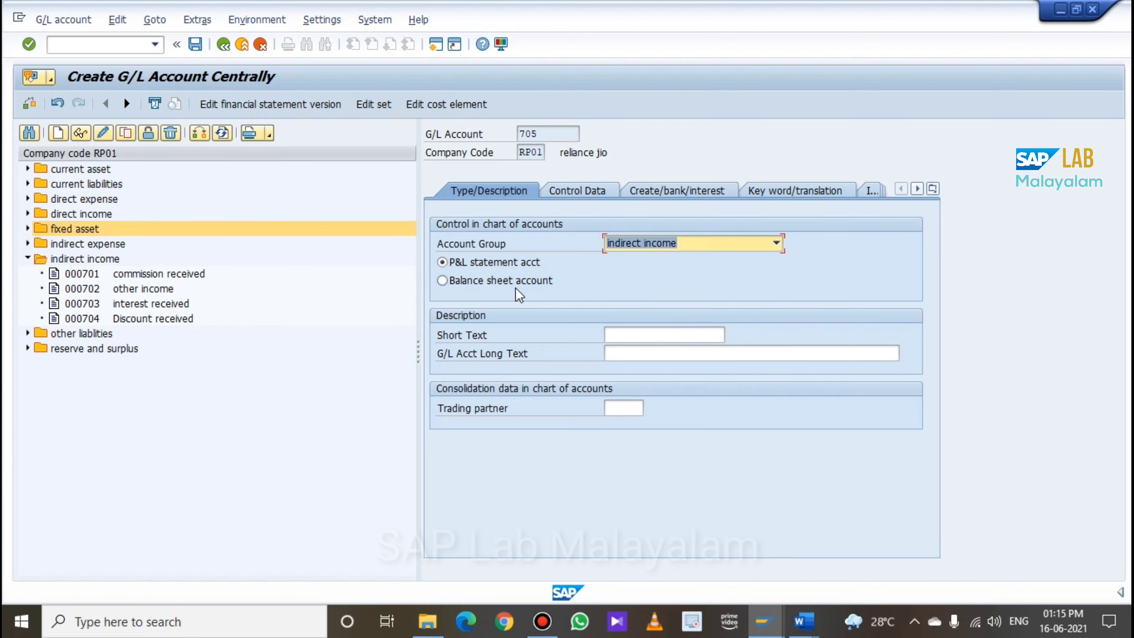
click(521, 263)
Enter "Sale of Asset" as both the short text and the long text of account 705
click(645, 332)
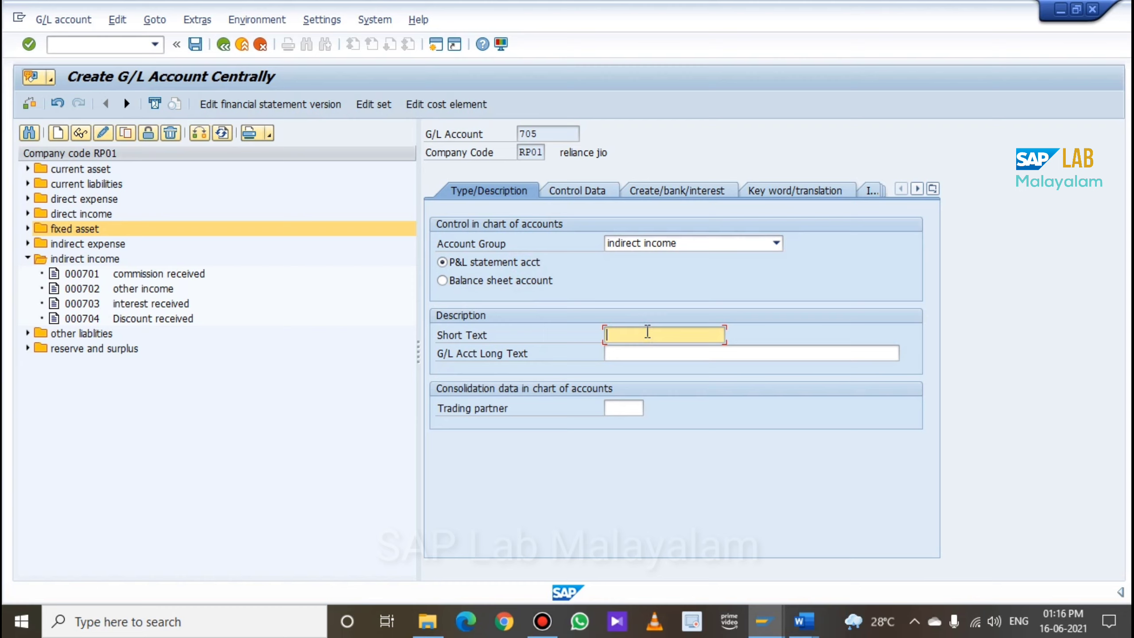
key(ctrl+v)
click(643, 353)
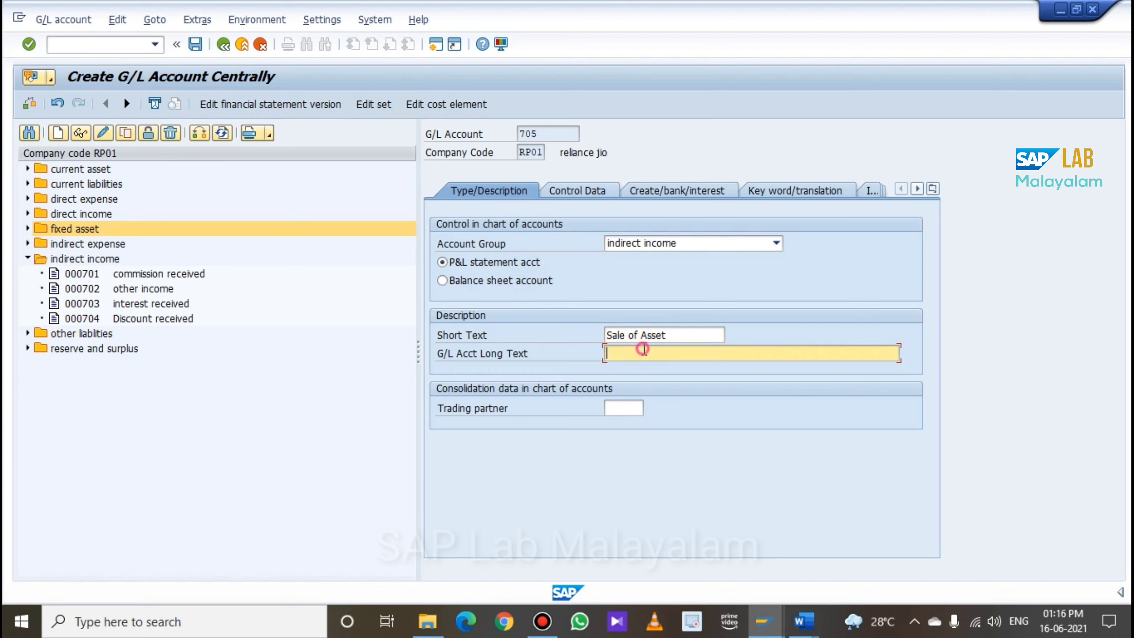
text(A)
key(BackSpace)
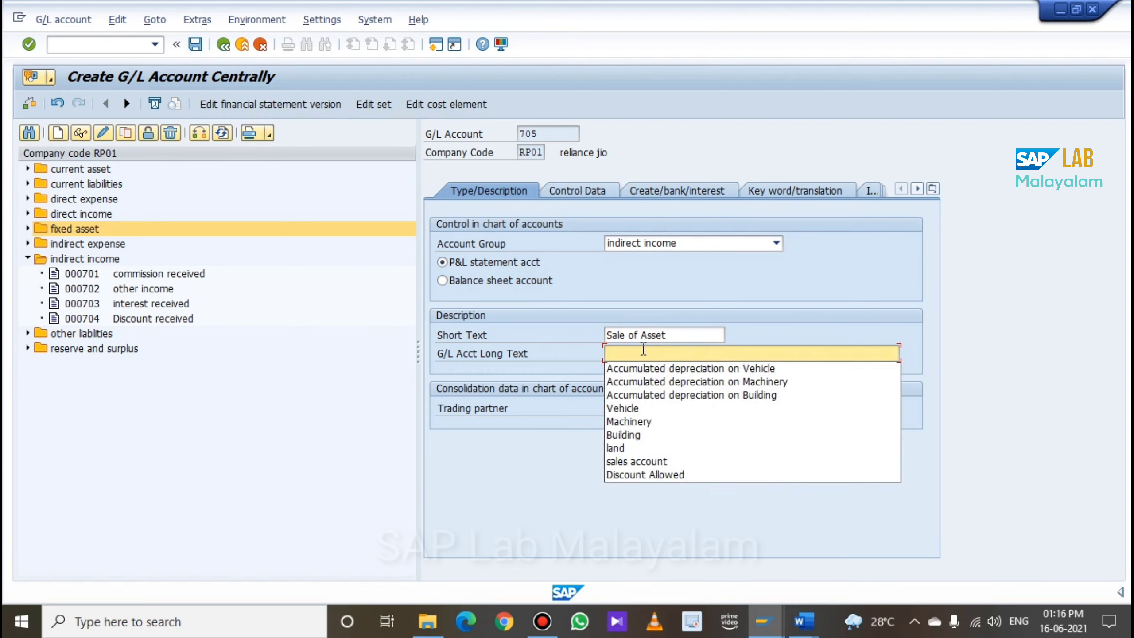
text(sa)
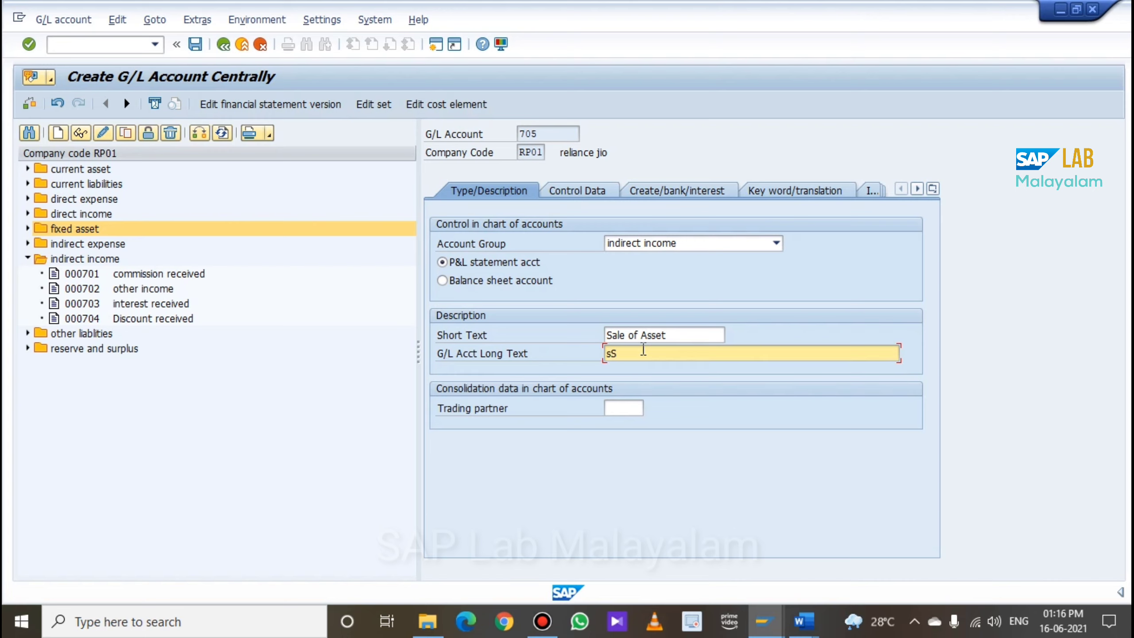
key(BackSpace)
key(BackSpace)
text(Sa)
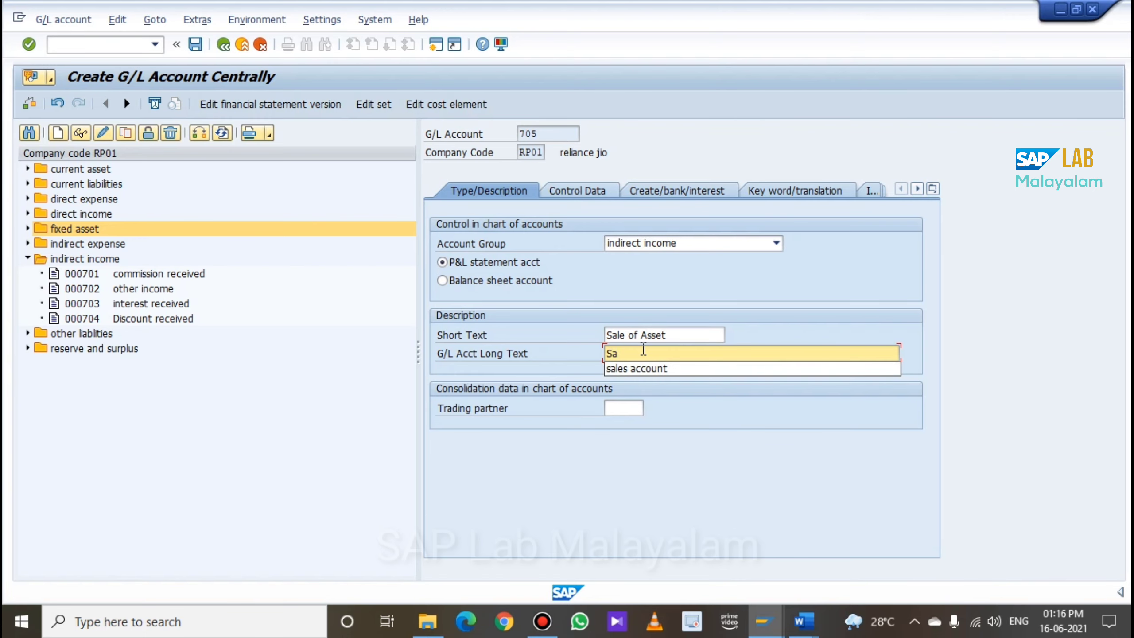
text(le of Asset)
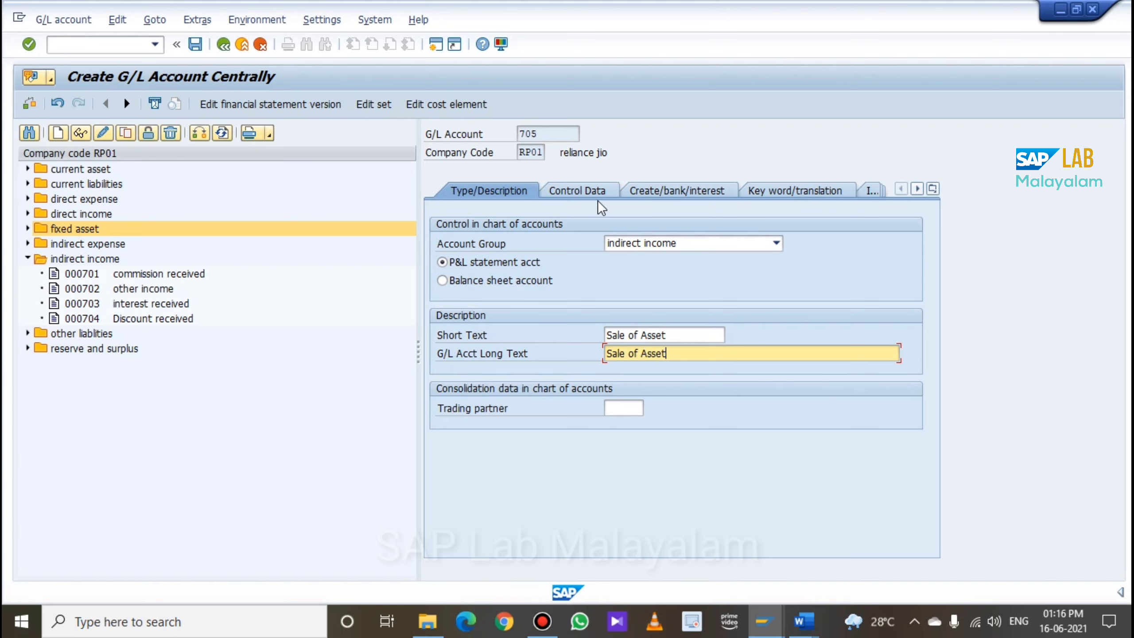
In account 705's control data, enable balances in local currency only and line item display, and set the sort key to 001
click(580, 190)
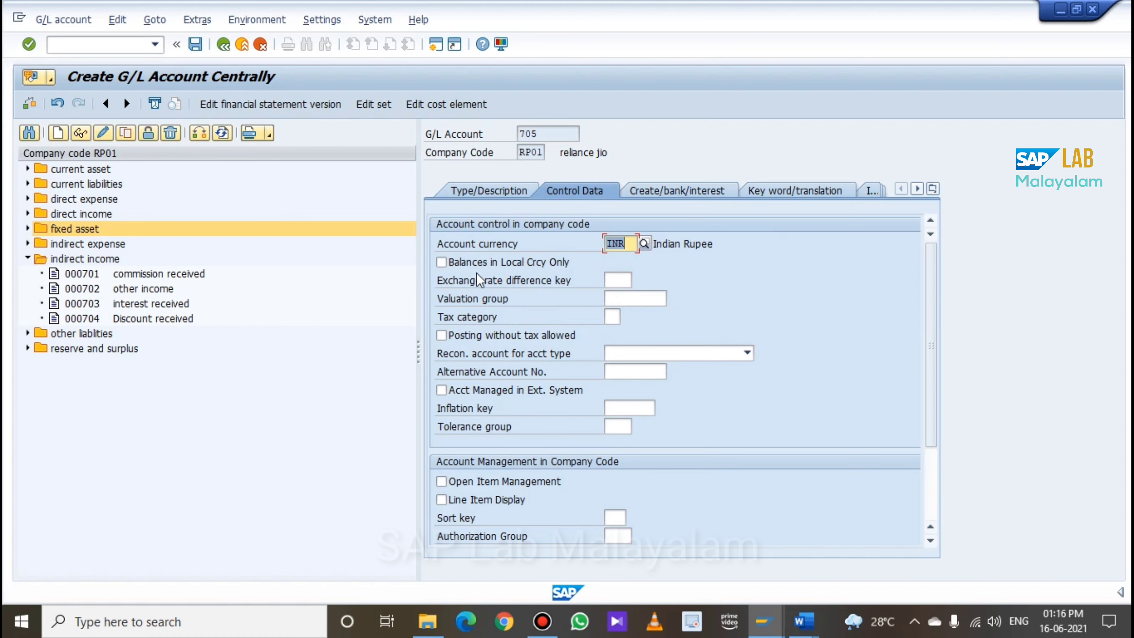
click(487, 265)
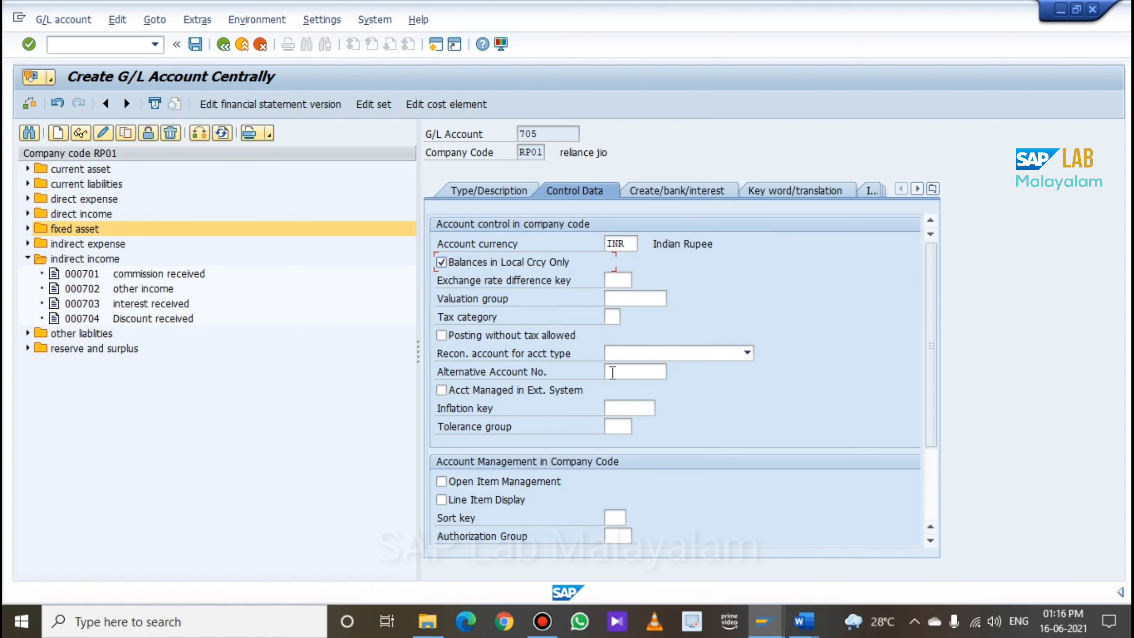
click(491, 502)
click(616, 518)
text(000)
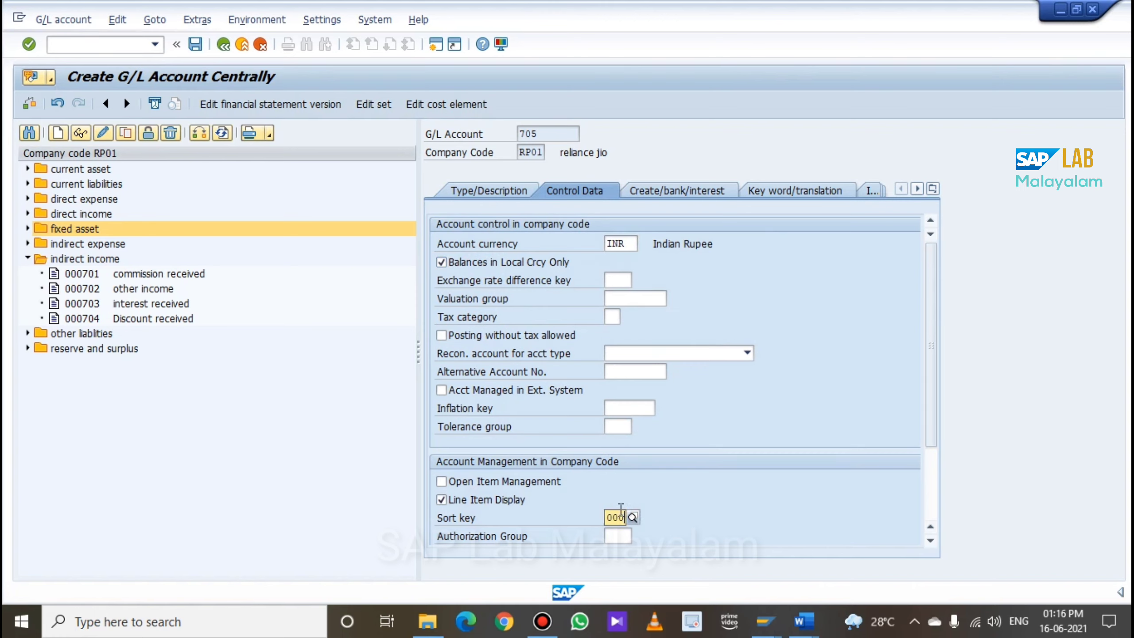
key(BackSpace)
text(1)
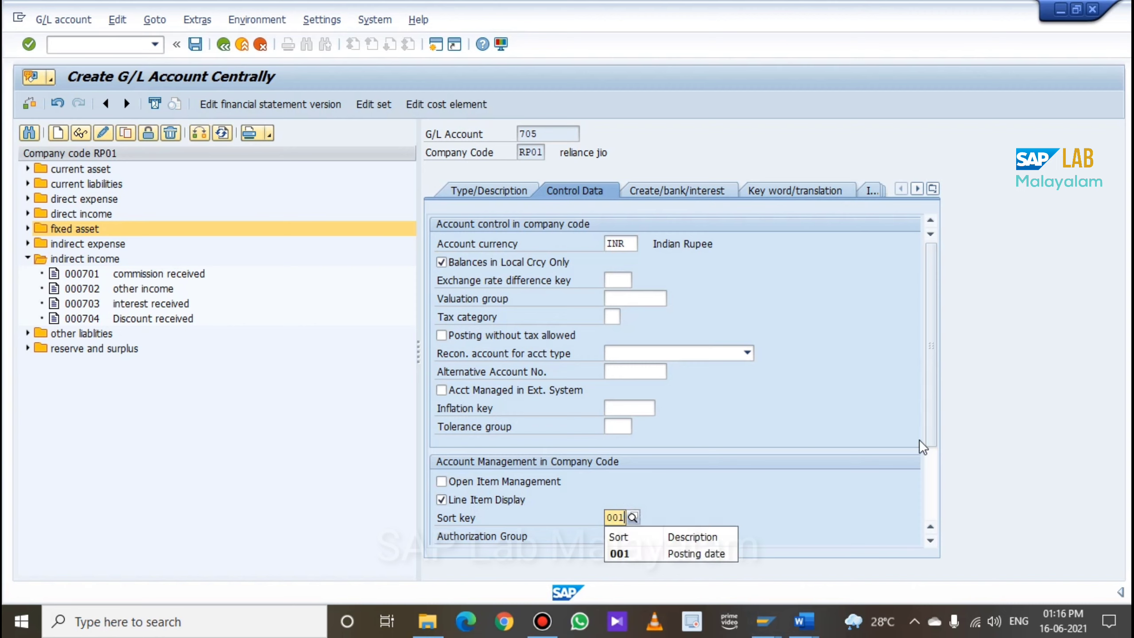
key(Return)
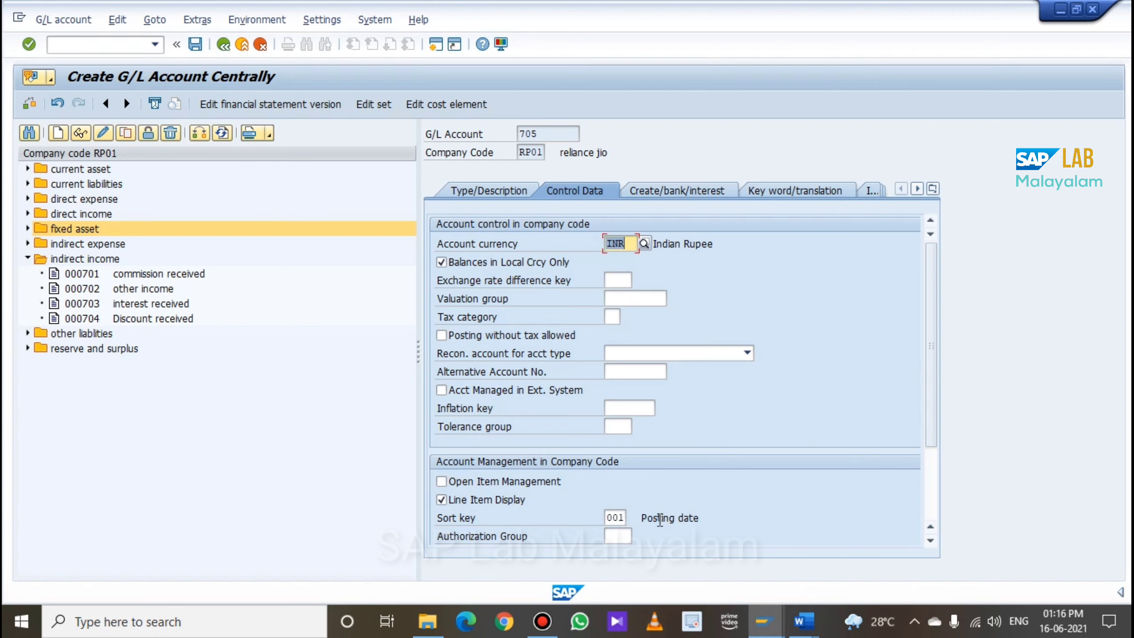
Assign field status group G052 (Accounts for fixed asset retirement) to account 705 and save the account
click(677, 191)
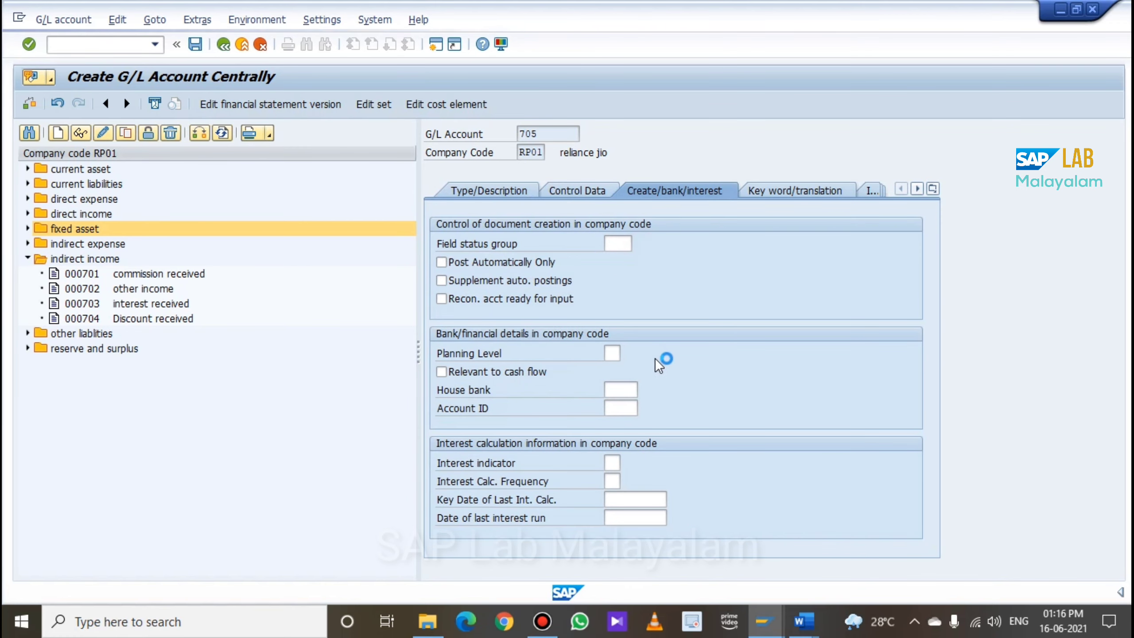
key(F4)
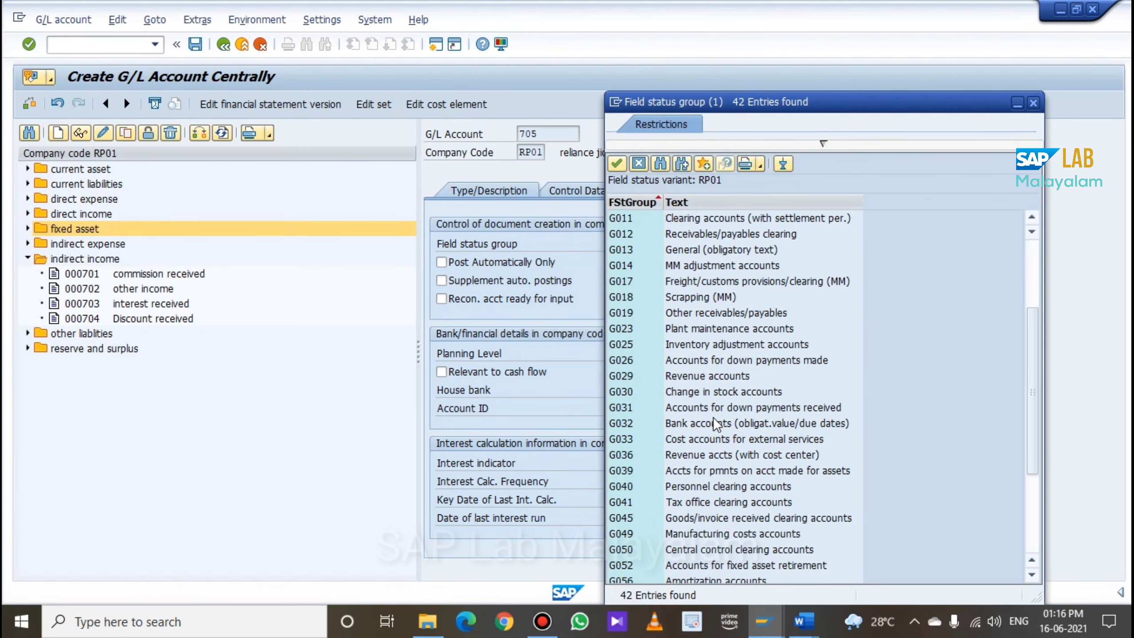
click(726, 567)
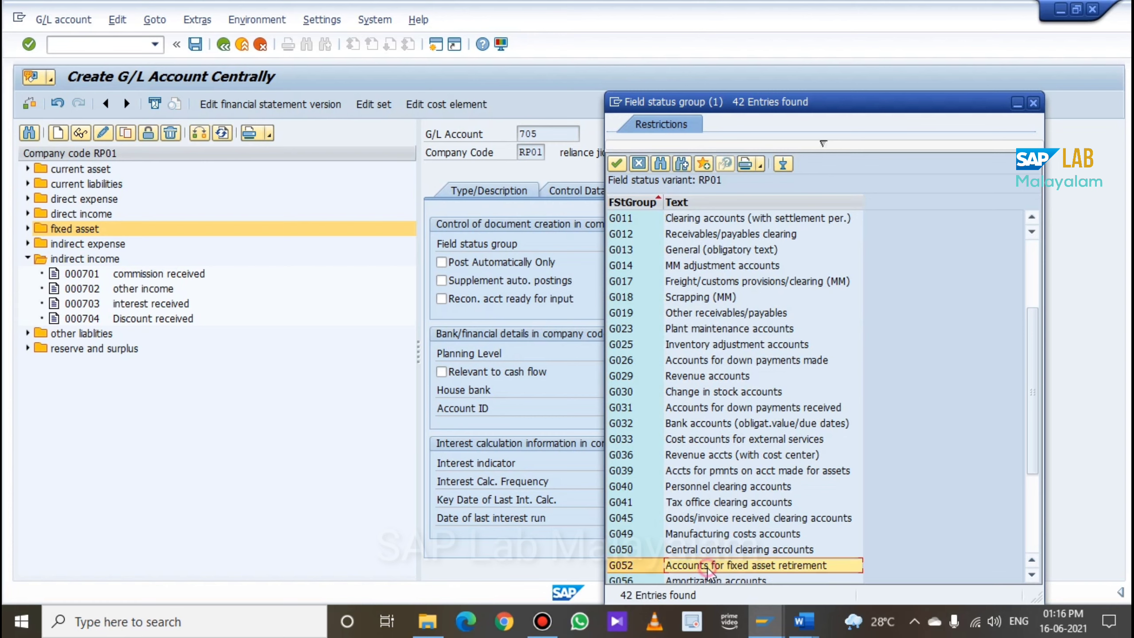
double_click(808, 566)
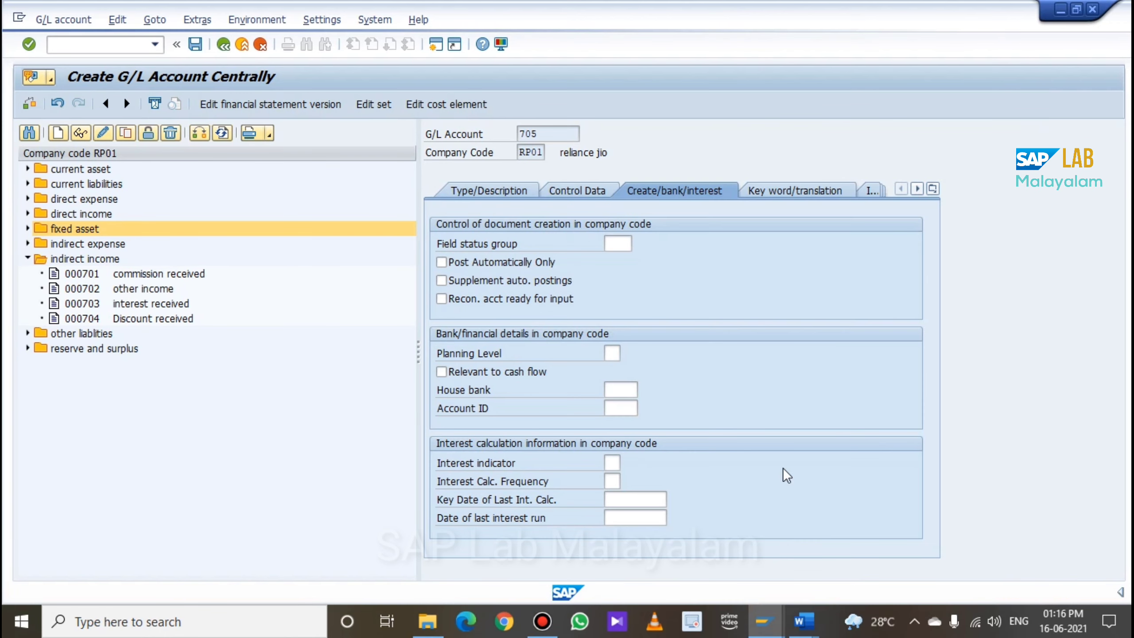
click(197, 43)
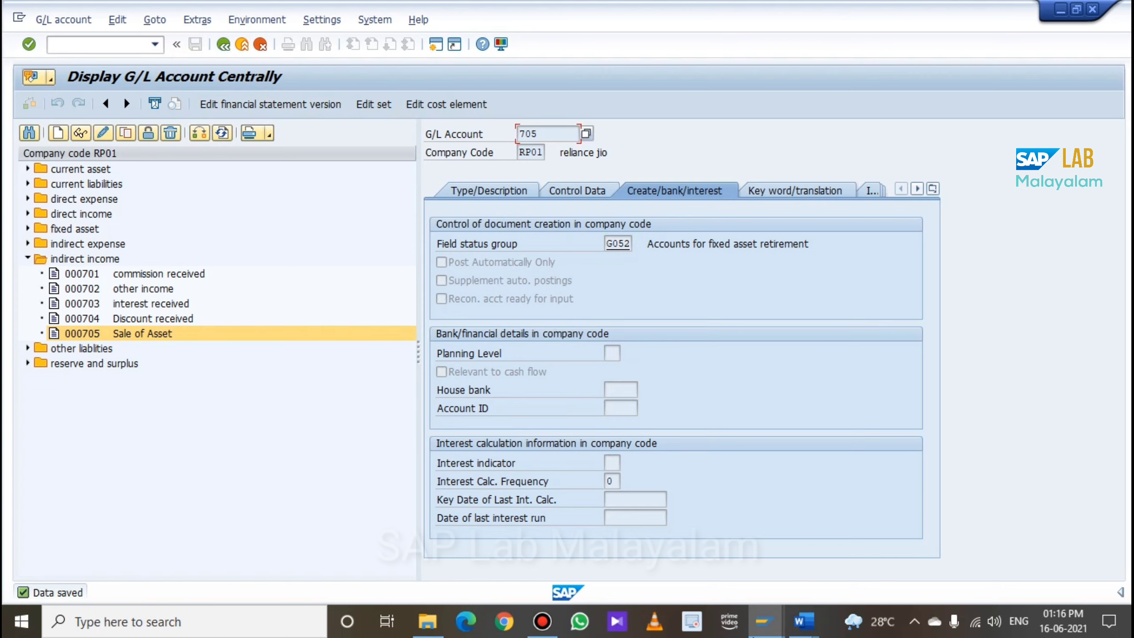
Switch to the SAP FICO procedure document in Word, check the Income entries in its G/L account table, and return to SAP
mouse_move(800, 631)
click(802, 623)
click(843, 576)
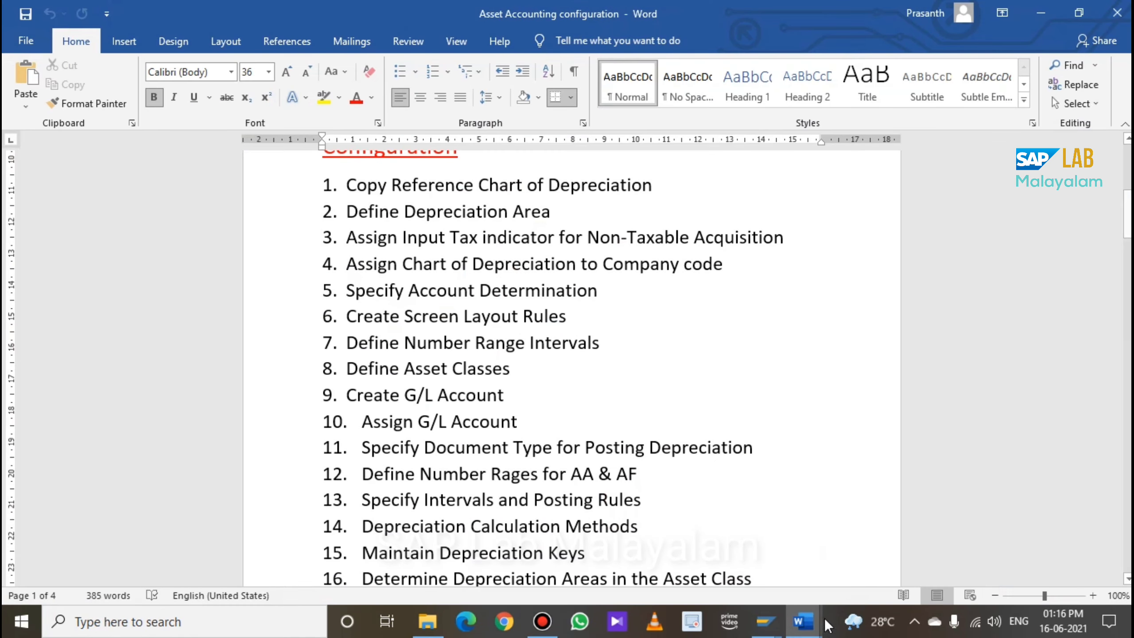
mouse_move(829, 626)
click(725, 590)
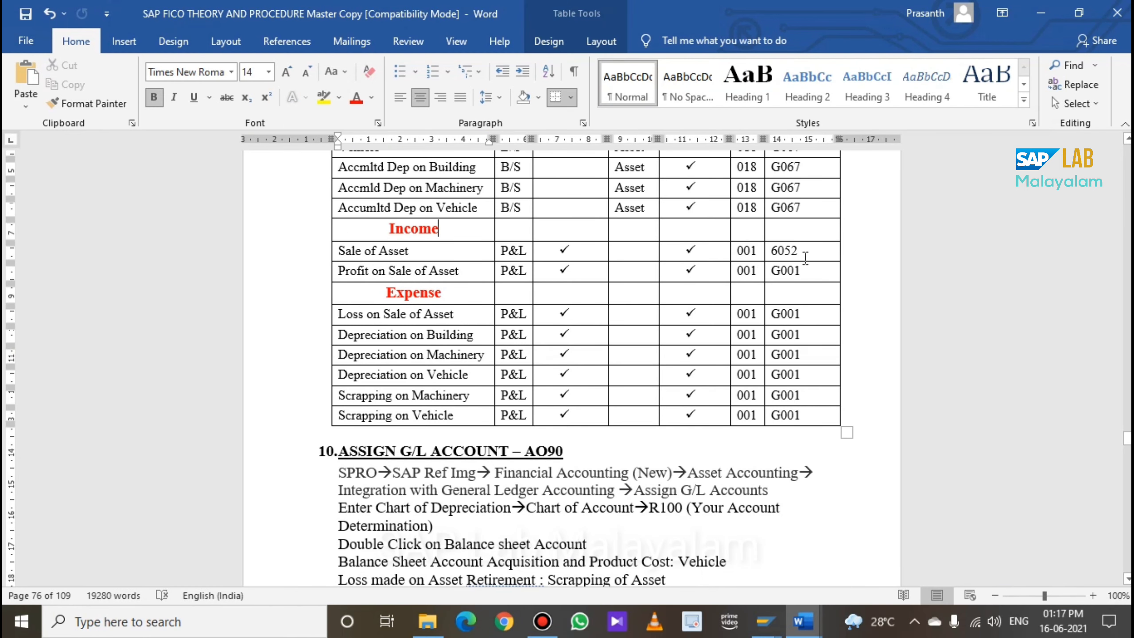
mouse_move(803, 622)
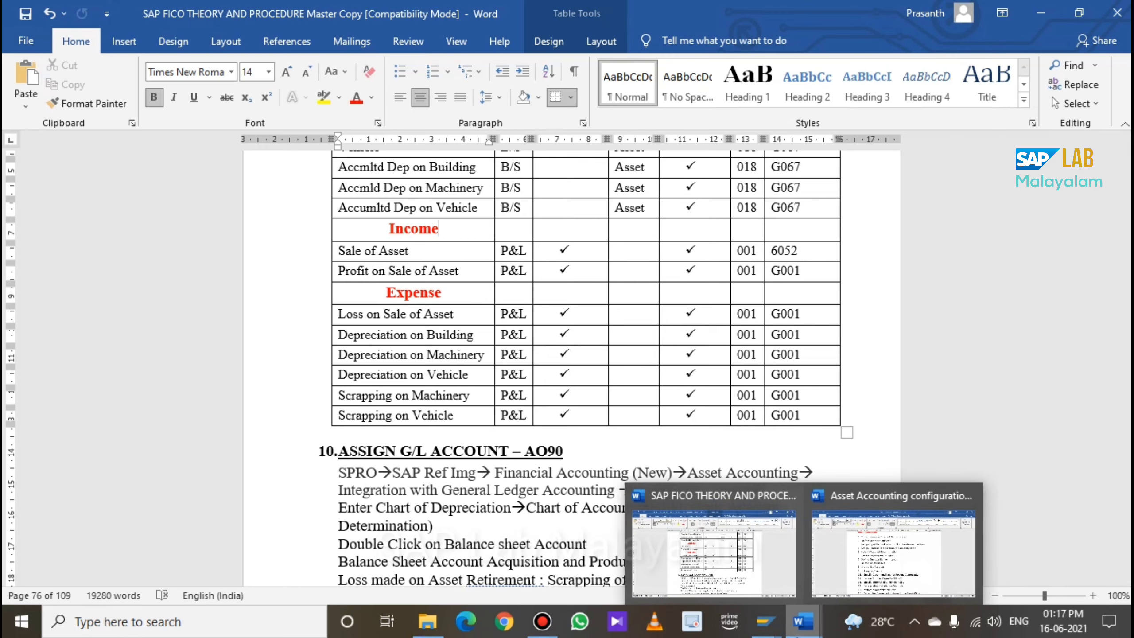
mouse_move(765, 622)
click(793, 579)
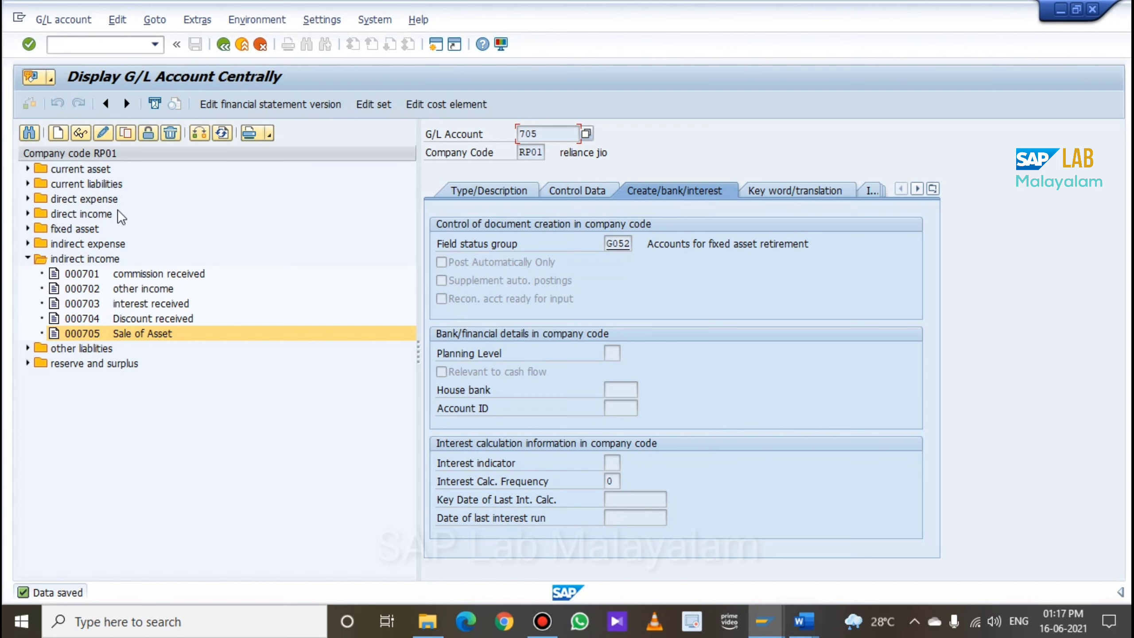
Copy G/L account 705 to a new account 706 in company code RP01
click(125, 139)
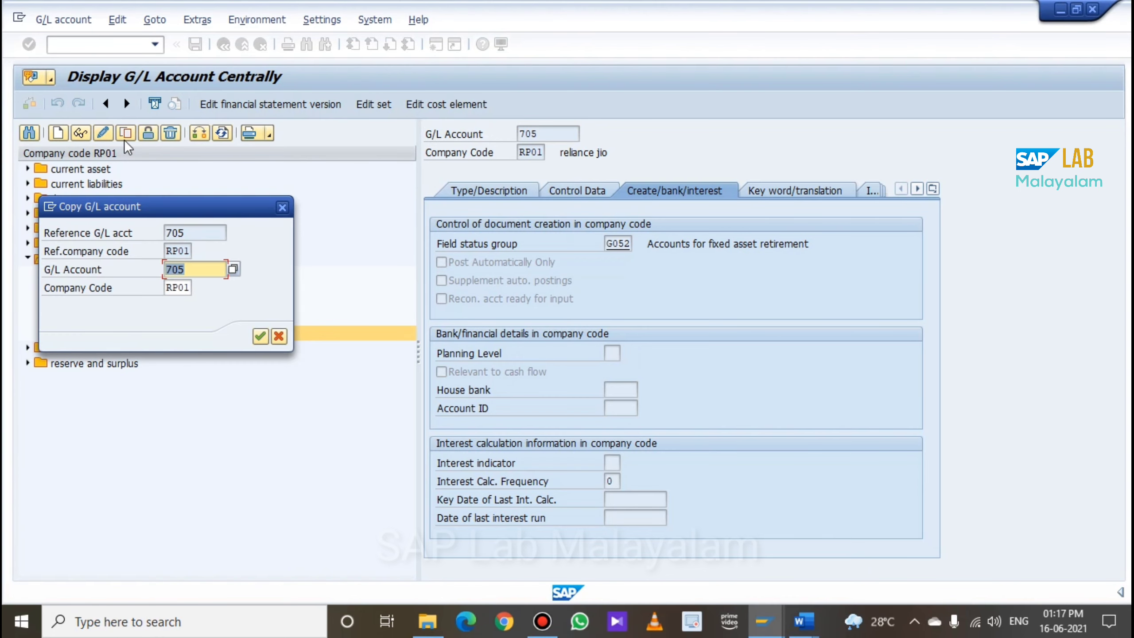
drag(184, 214, 325, 176)
click(344, 226)
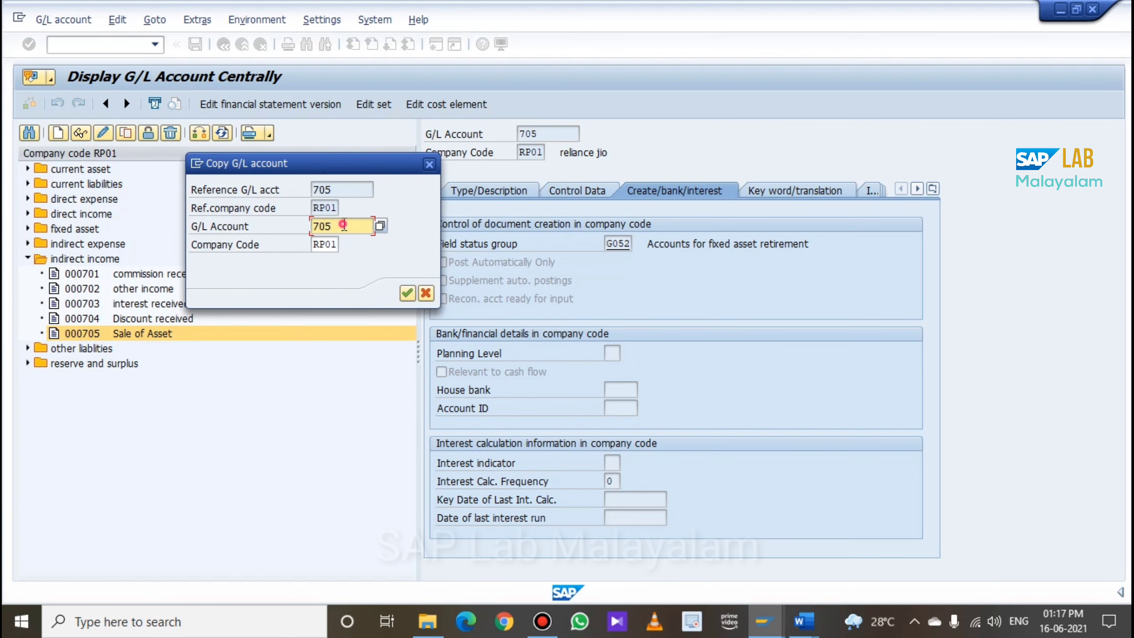
key(BackSpace)
text(6)
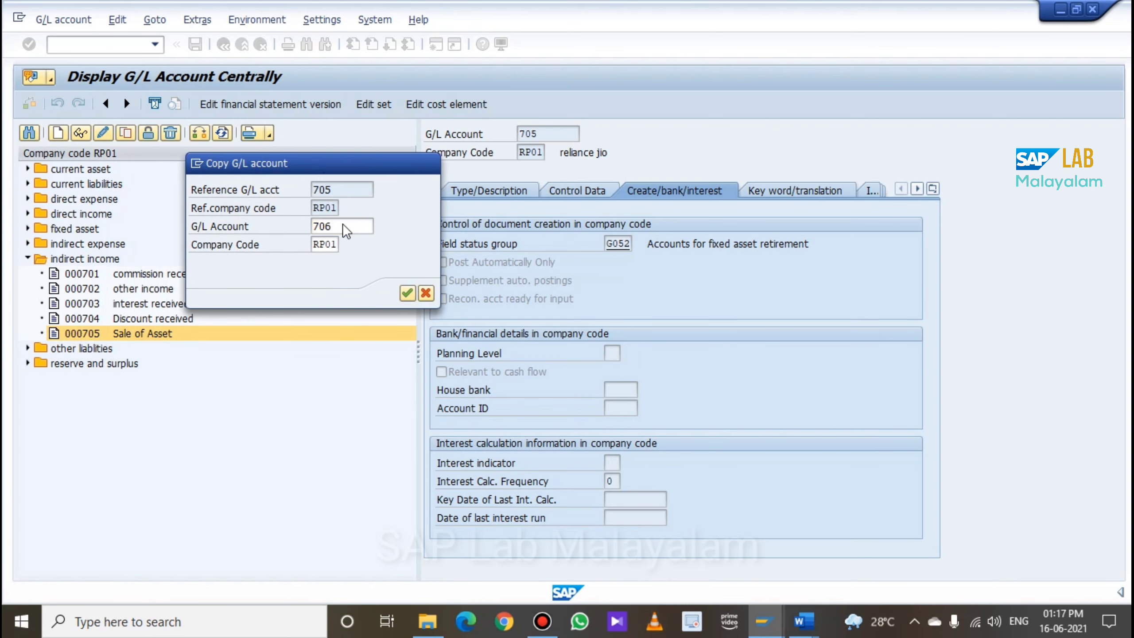
key(Return)
Change account 706's short text to "Profit Sale of Asset" and its long text to "profit on Sale of Asset"
click(513, 190)
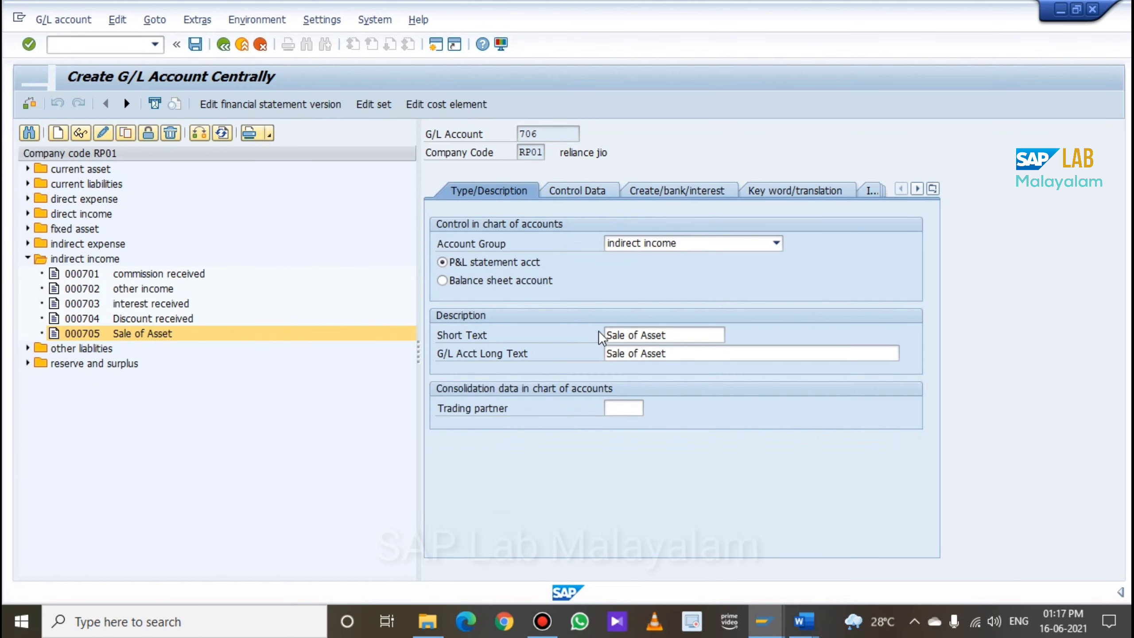
click(612, 334)
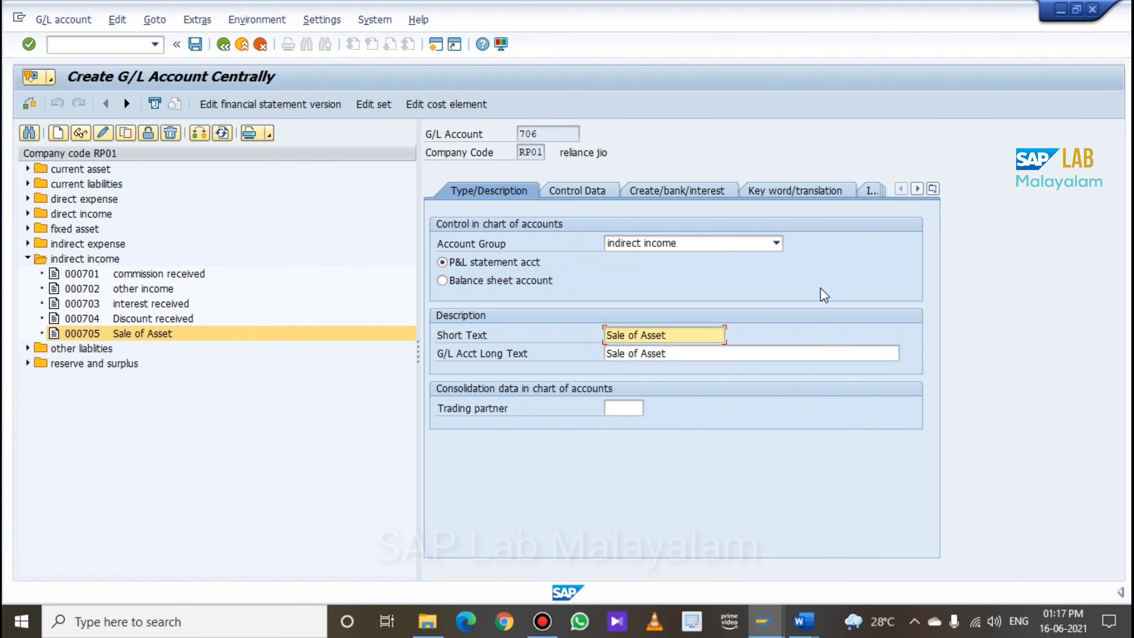
text(Profit)
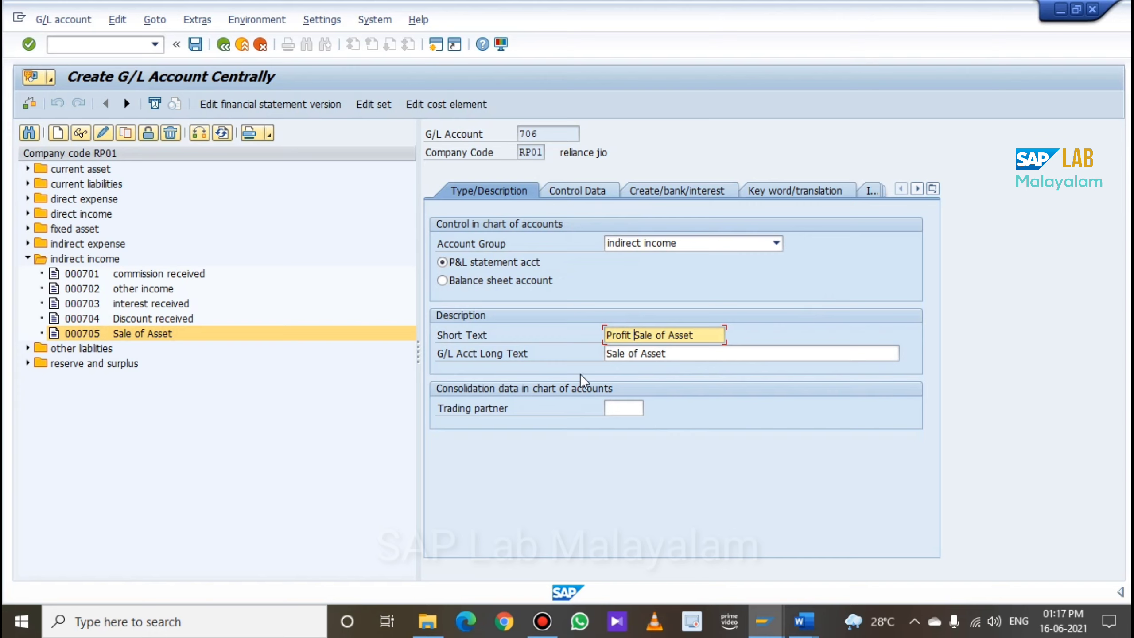
click(607, 353)
text(profit)
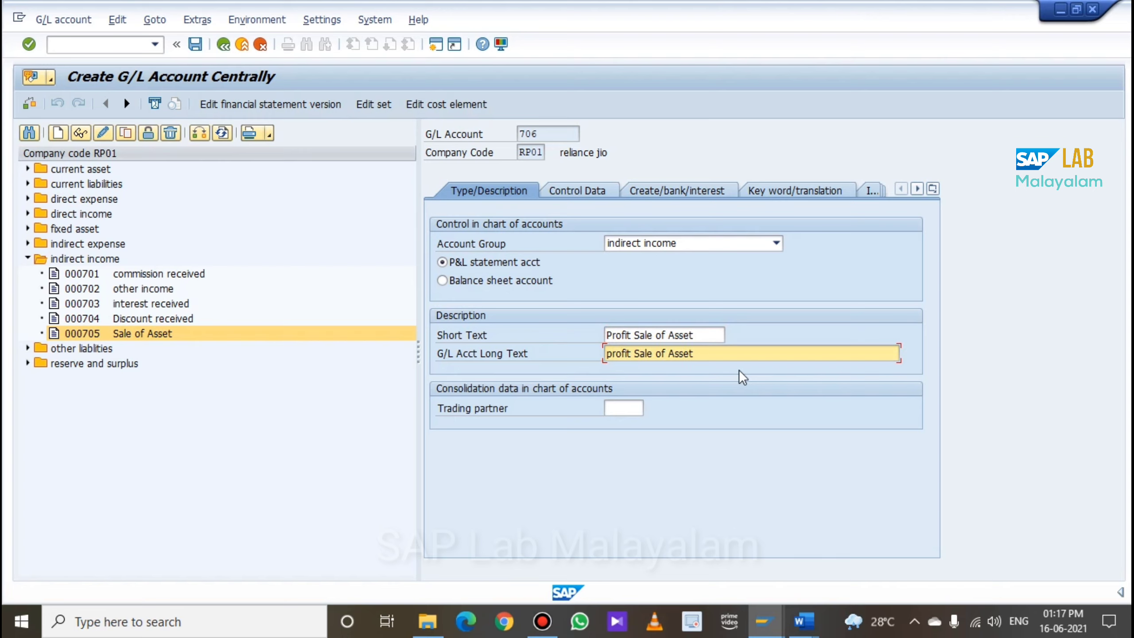
text( on)
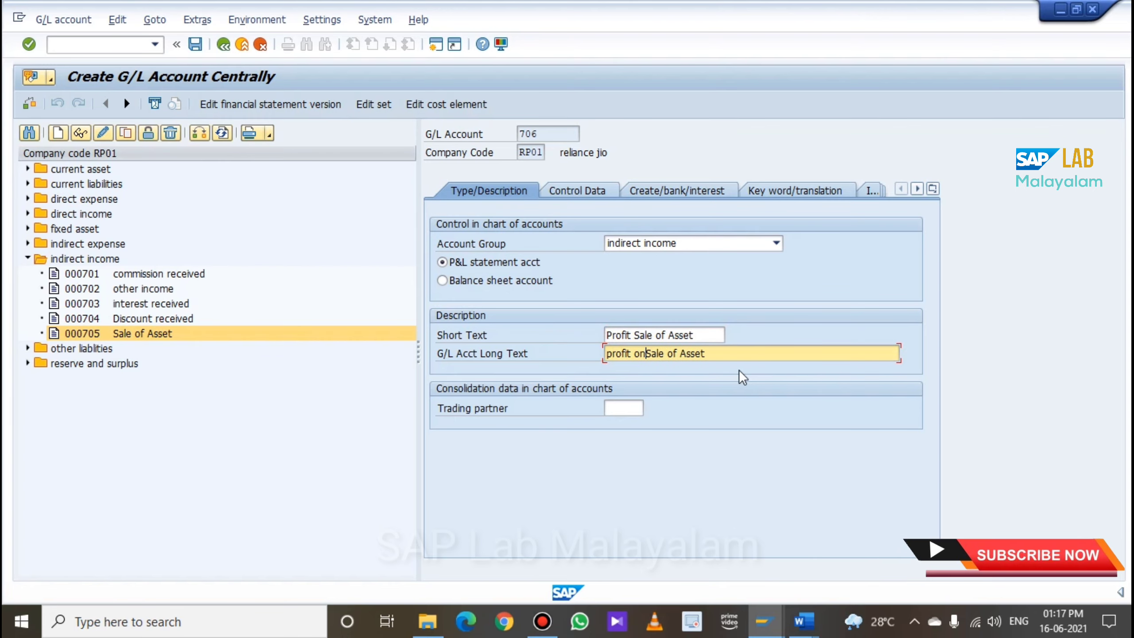
Set account 706's field status group to G001 and save the account
click(659, 188)
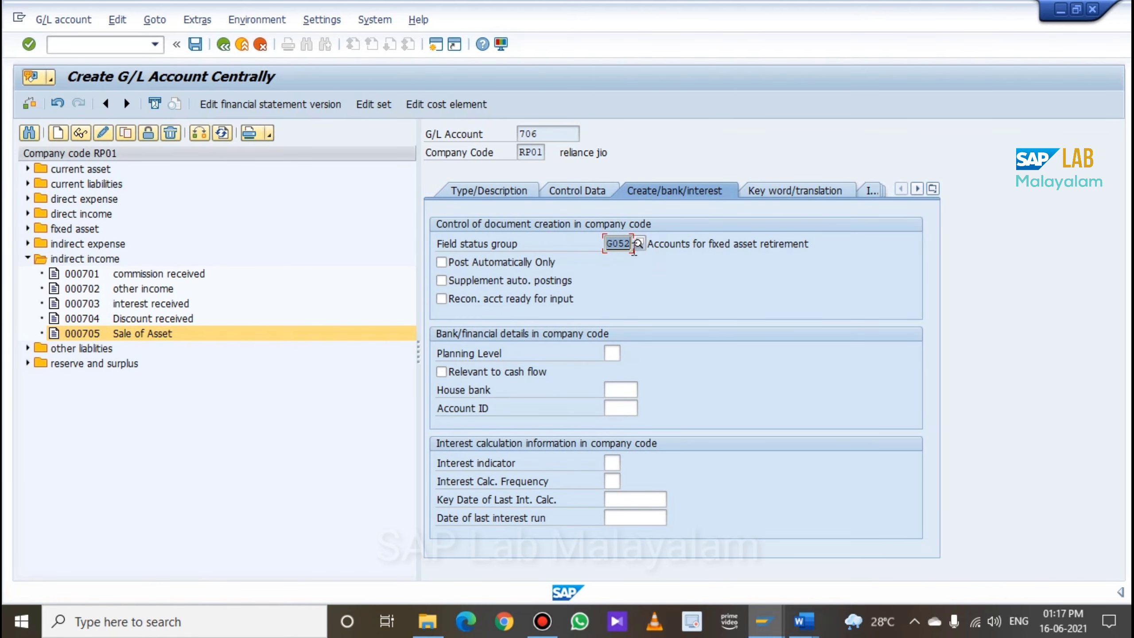
text(g001)
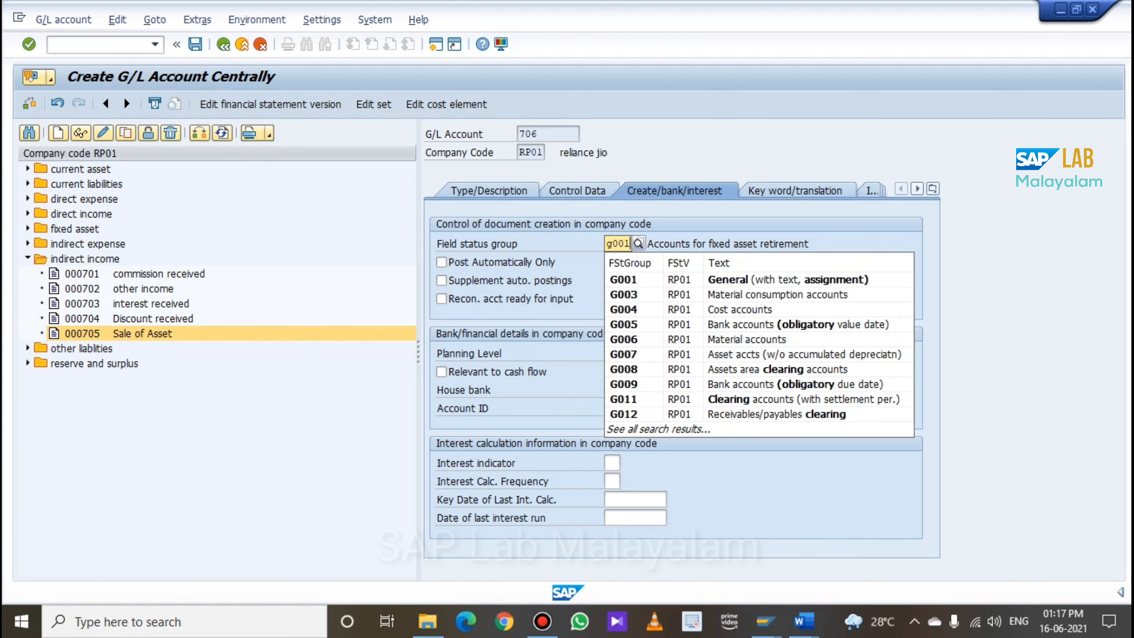
click(675, 281)
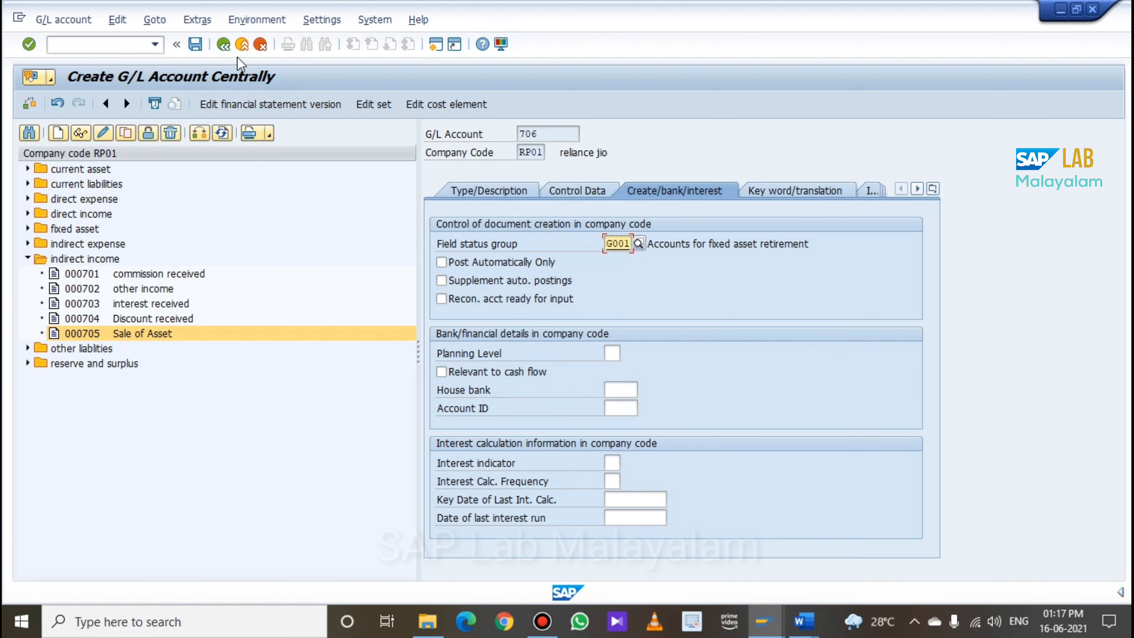
click(196, 45)
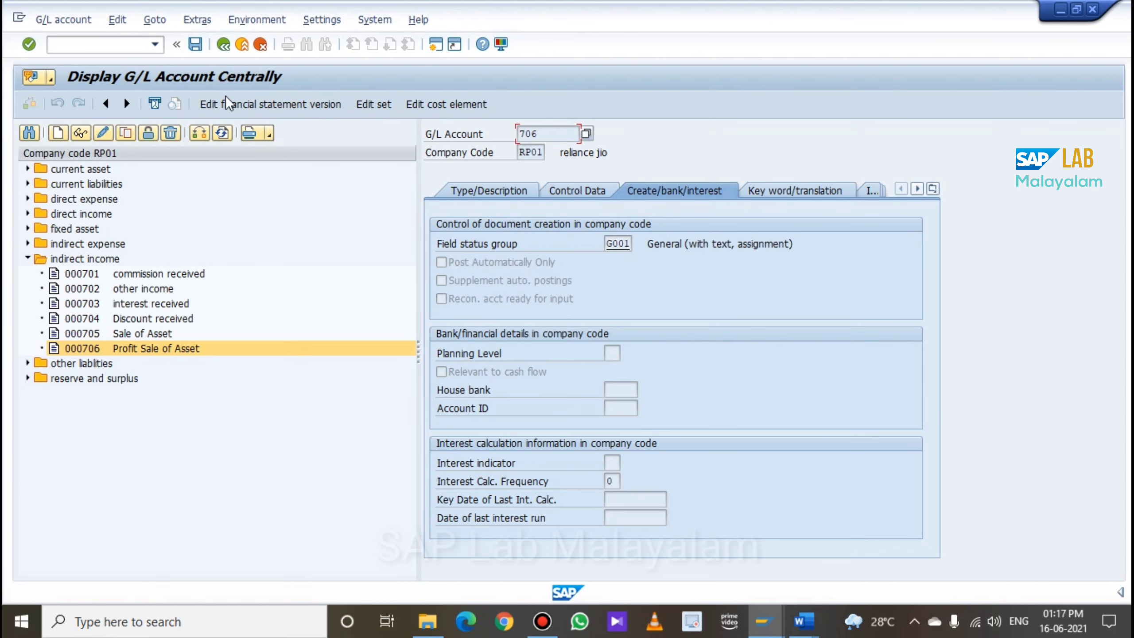
Check the Expense entries in the Word account table, then return to SAP and examine the accounts in the direct expense group
mouse_move(804, 622)
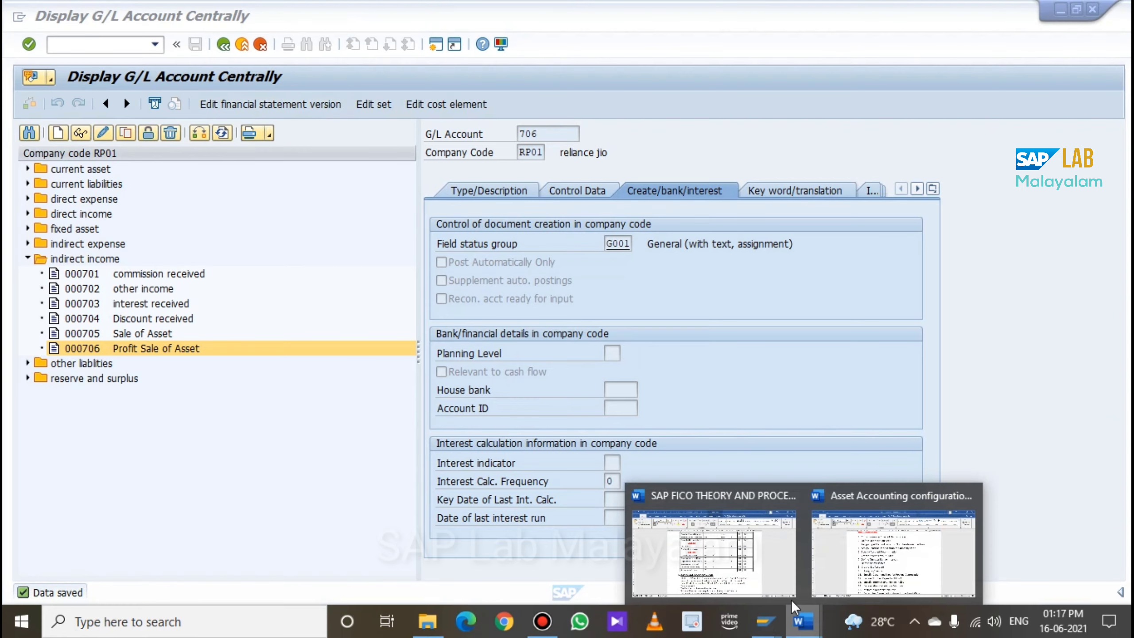
click(715, 554)
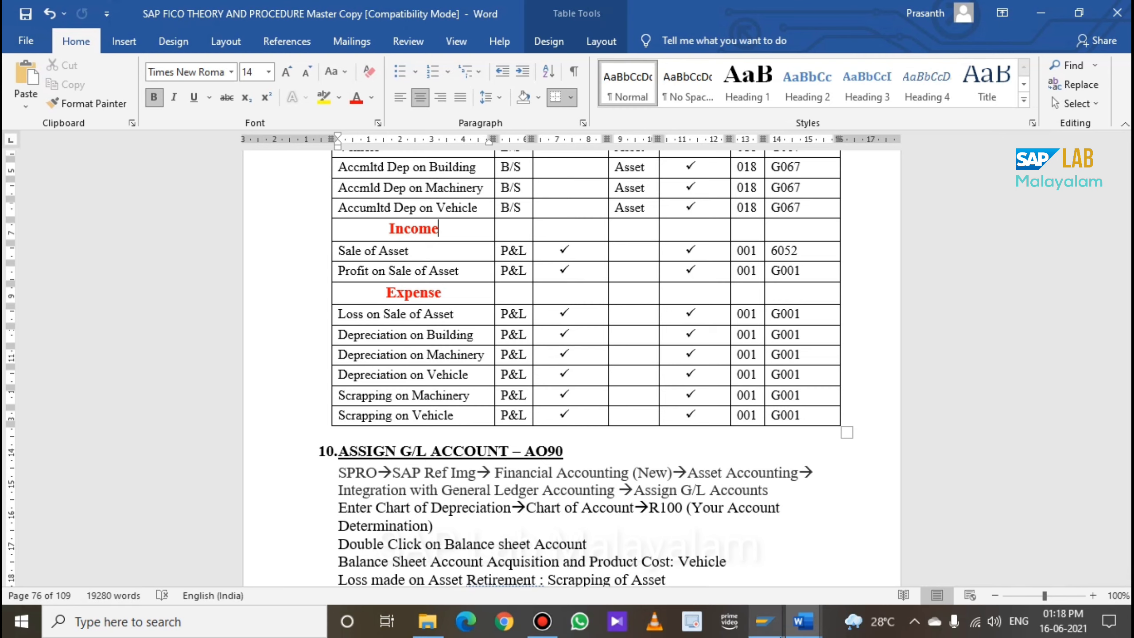
mouse_move(764, 621)
click(808, 551)
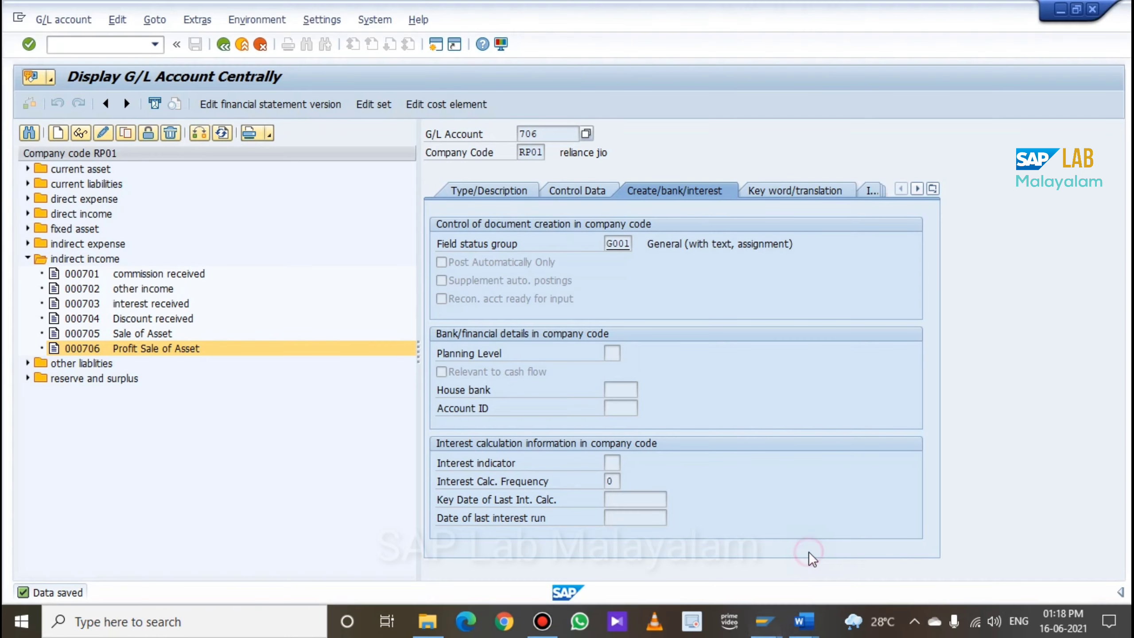
click(28, 258)
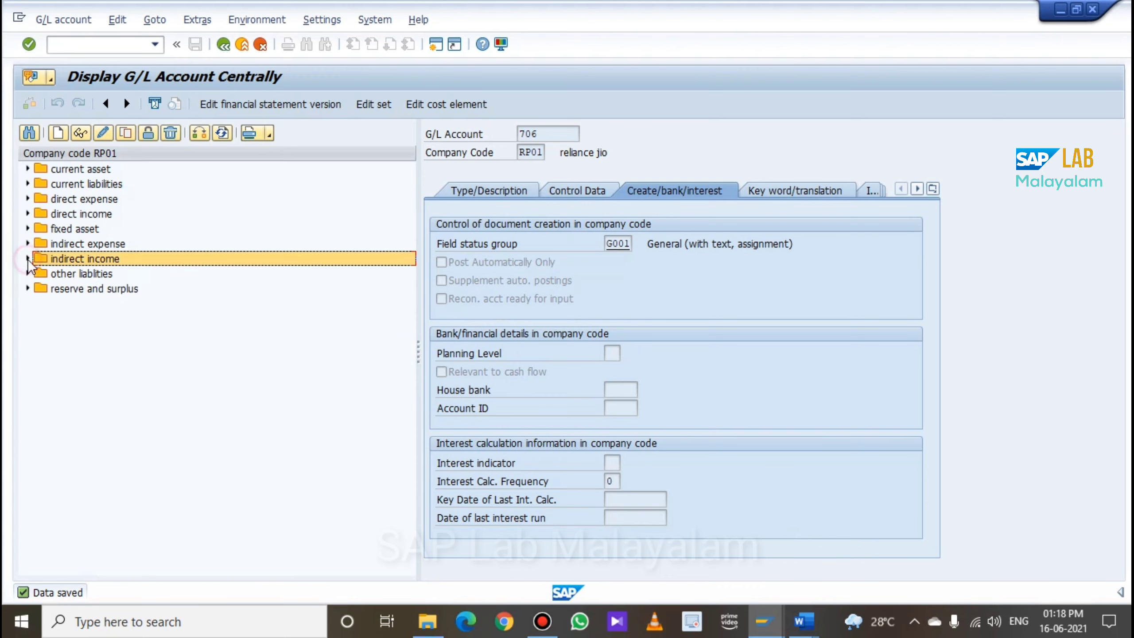
click(26, 200)
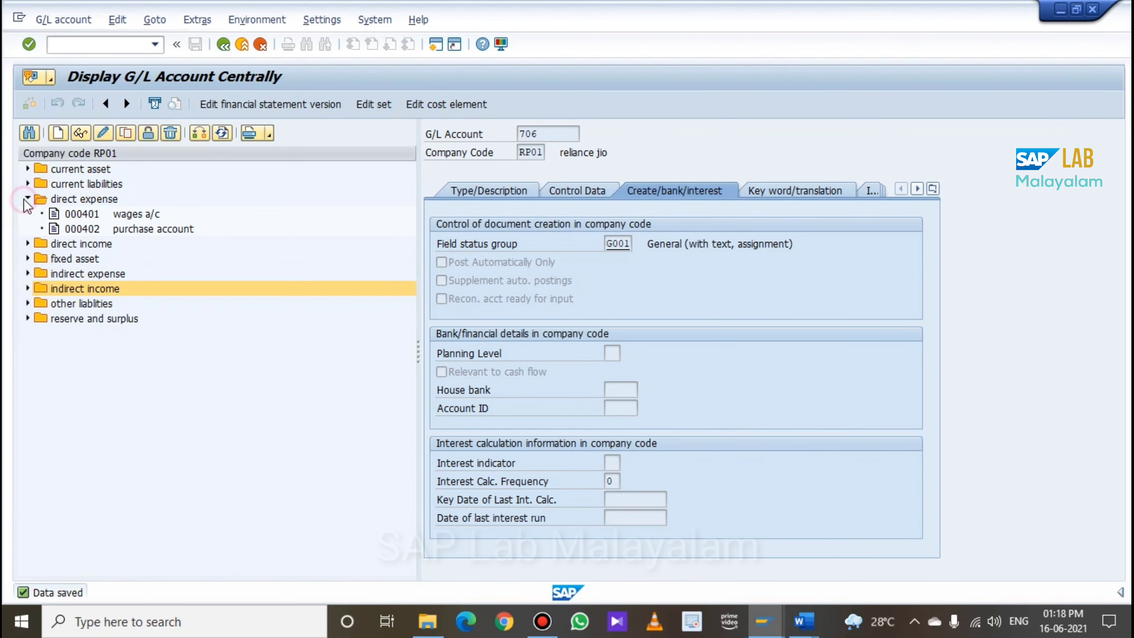
click(148, 229)
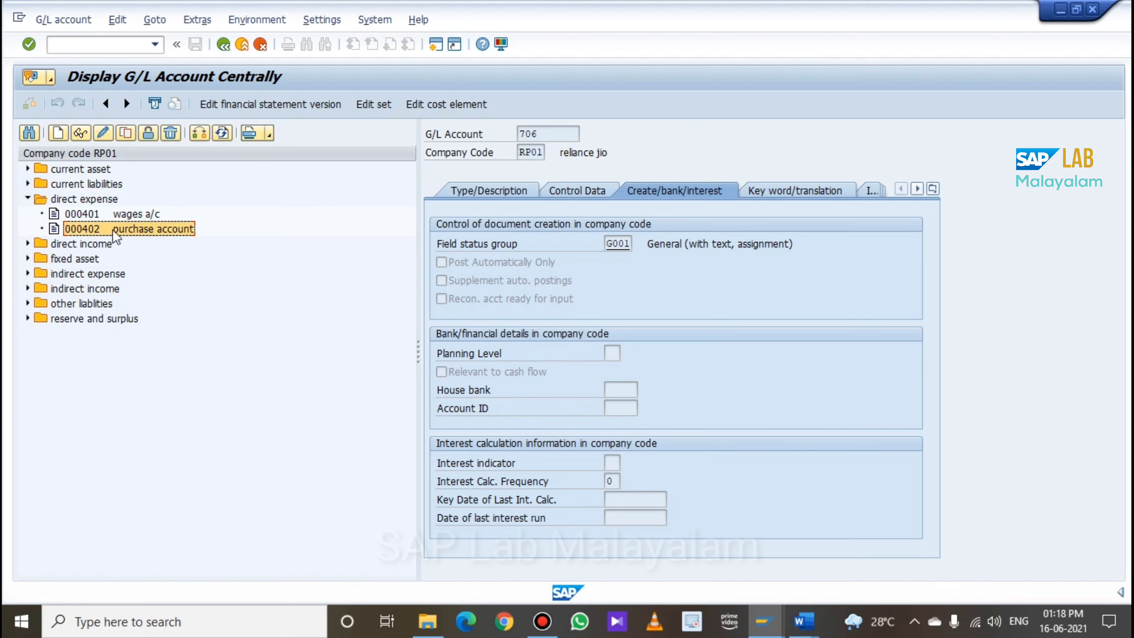
click(28, 199)
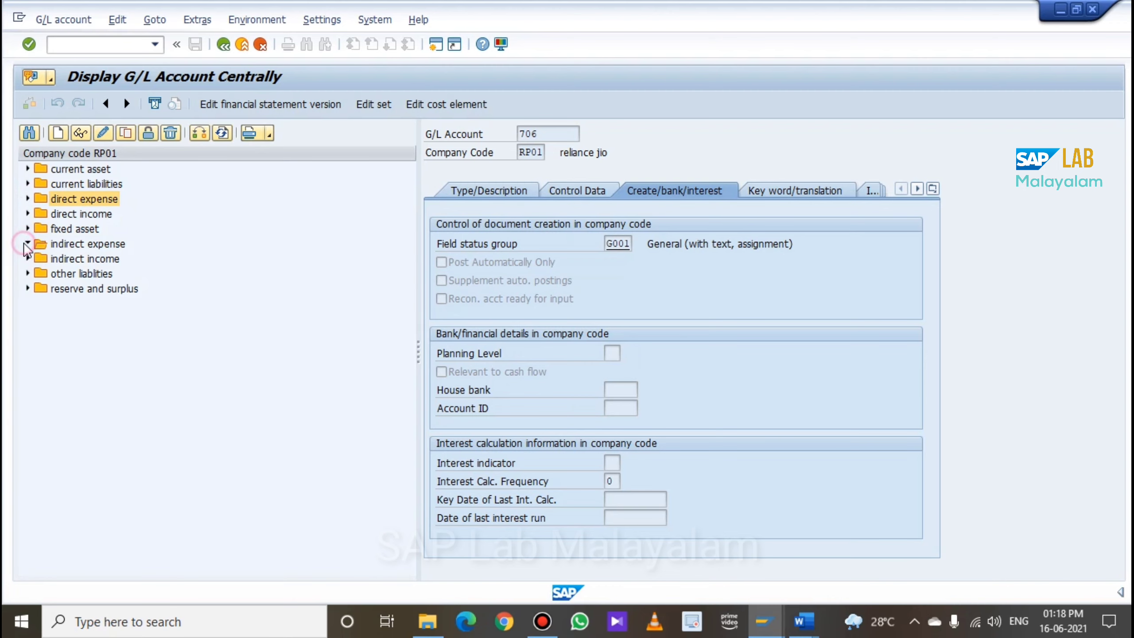
Copy the indirect expense account 508, Advertisement exp, to a new account 509 in company code RP01
click(27, 244)
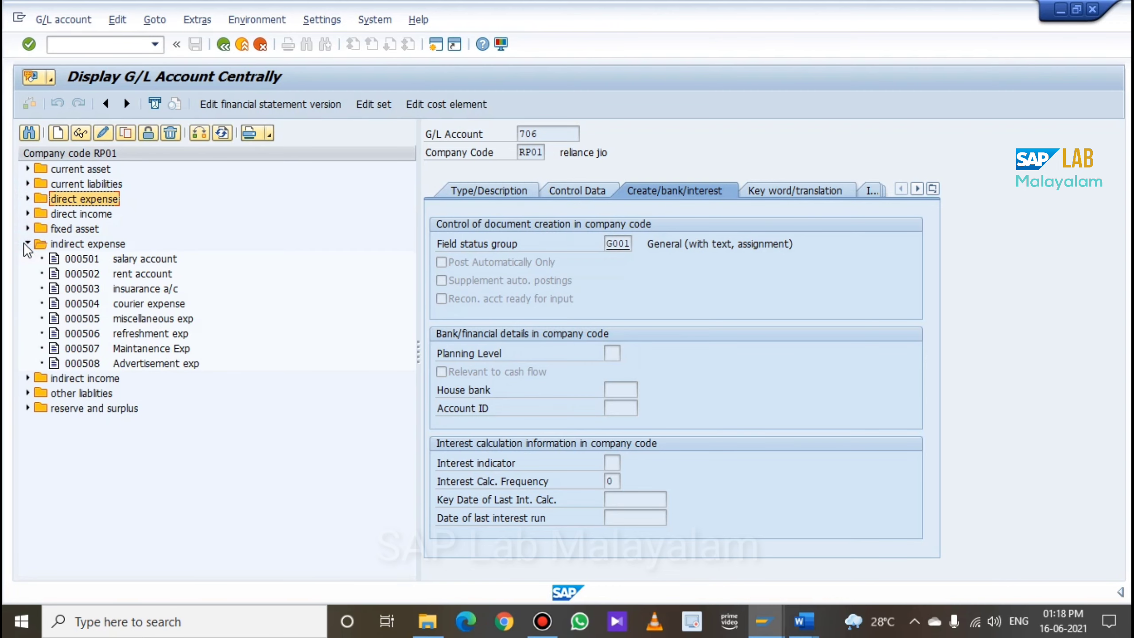
click(134, 365)
click(133, 131)
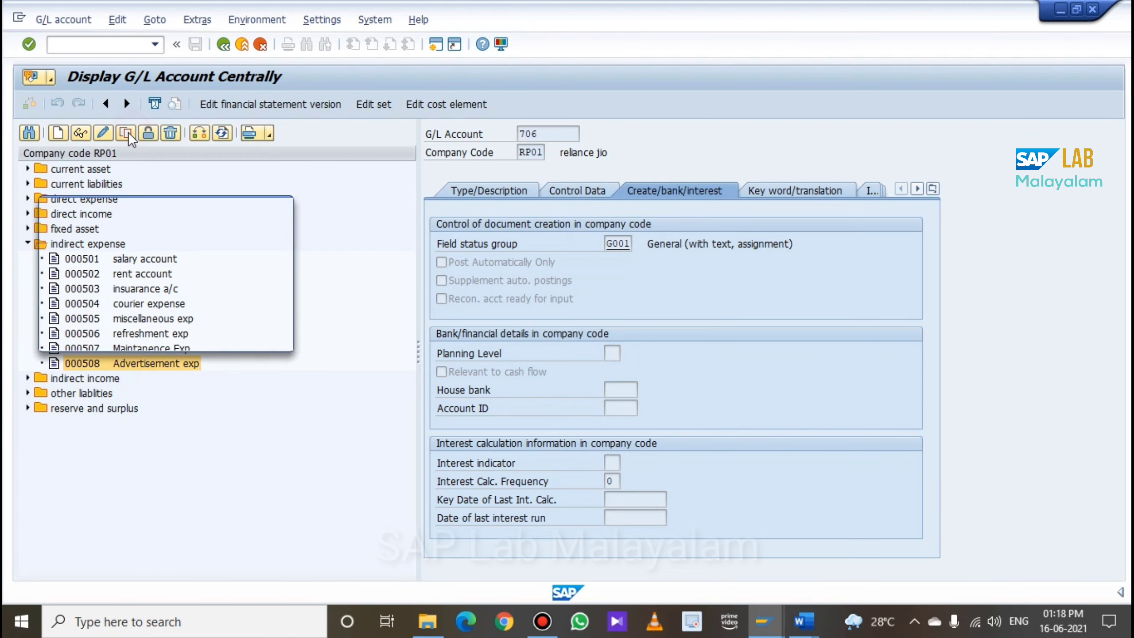
click(205, 269)
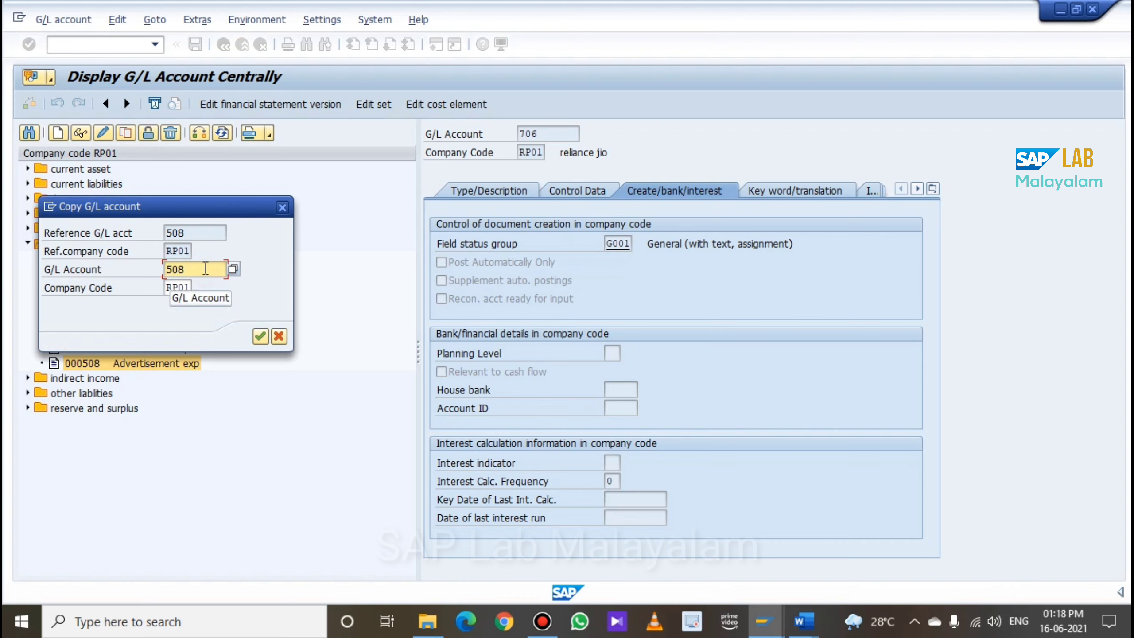
key(BackSpace)
text(9)
key(Return)
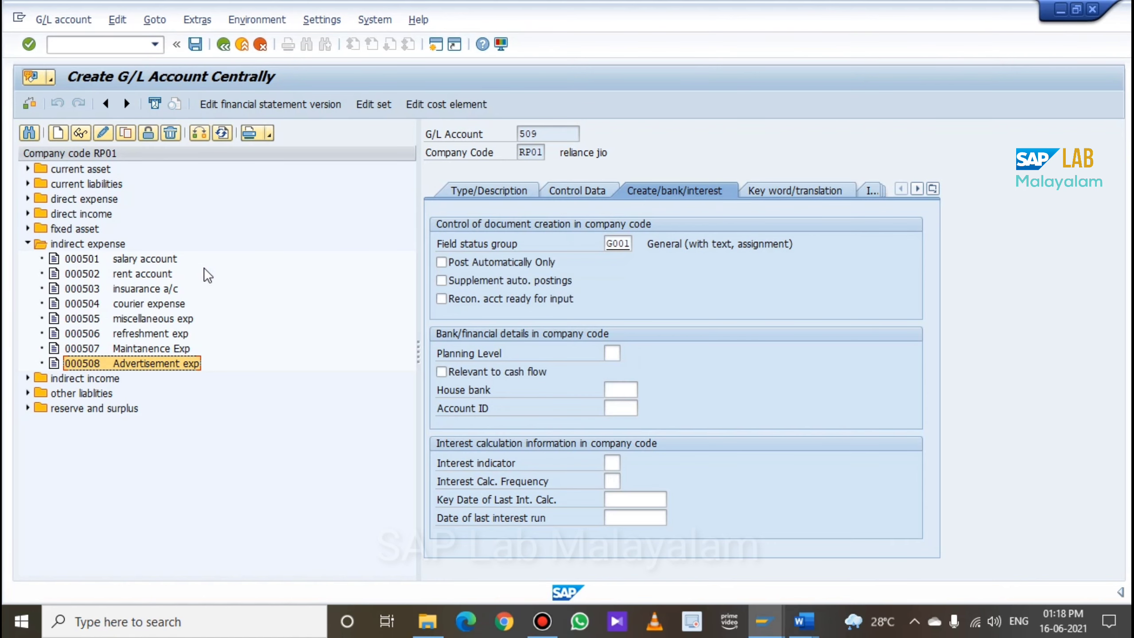
Compare account 509's copied description and control settings with the Expense entries in the Word account table, then return to SAP
click(477, 197)
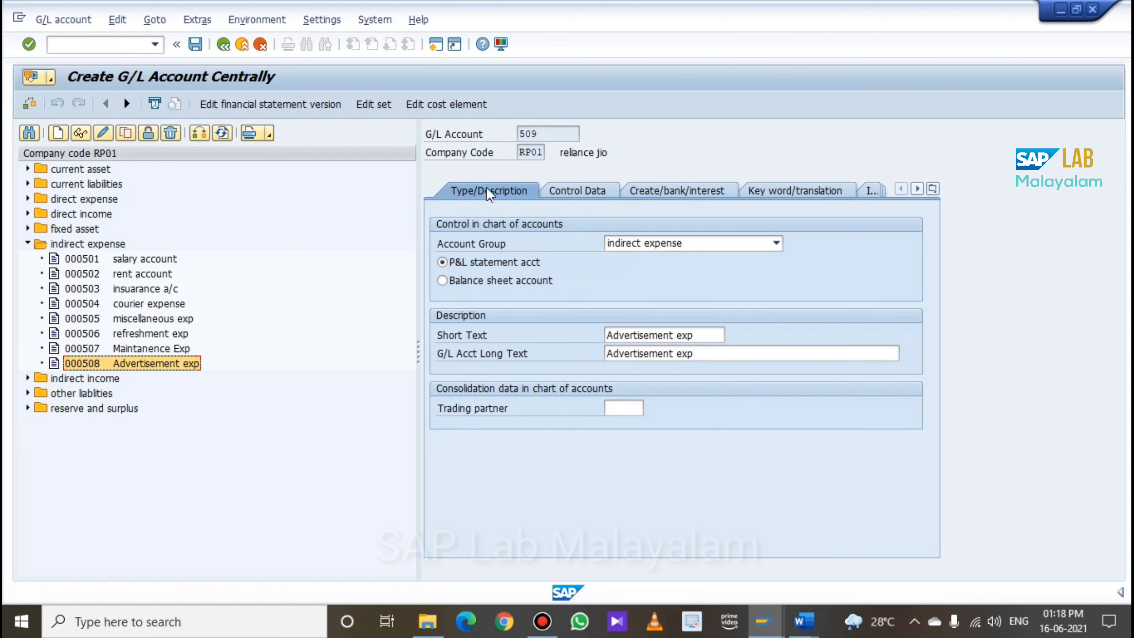
click(691, 194)
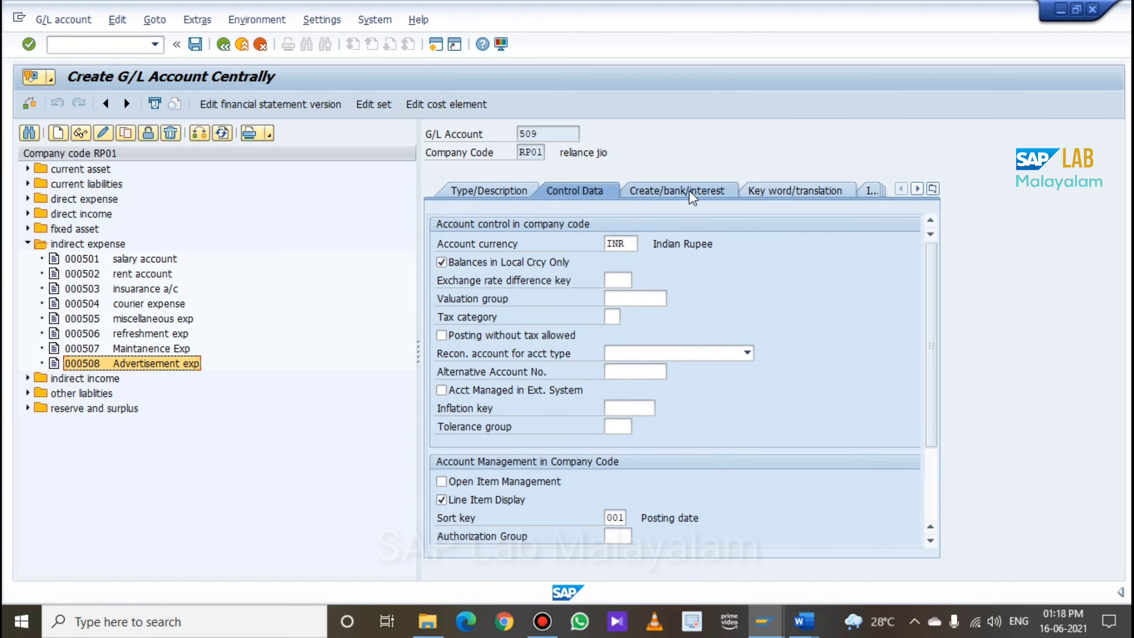
click(690, 193)
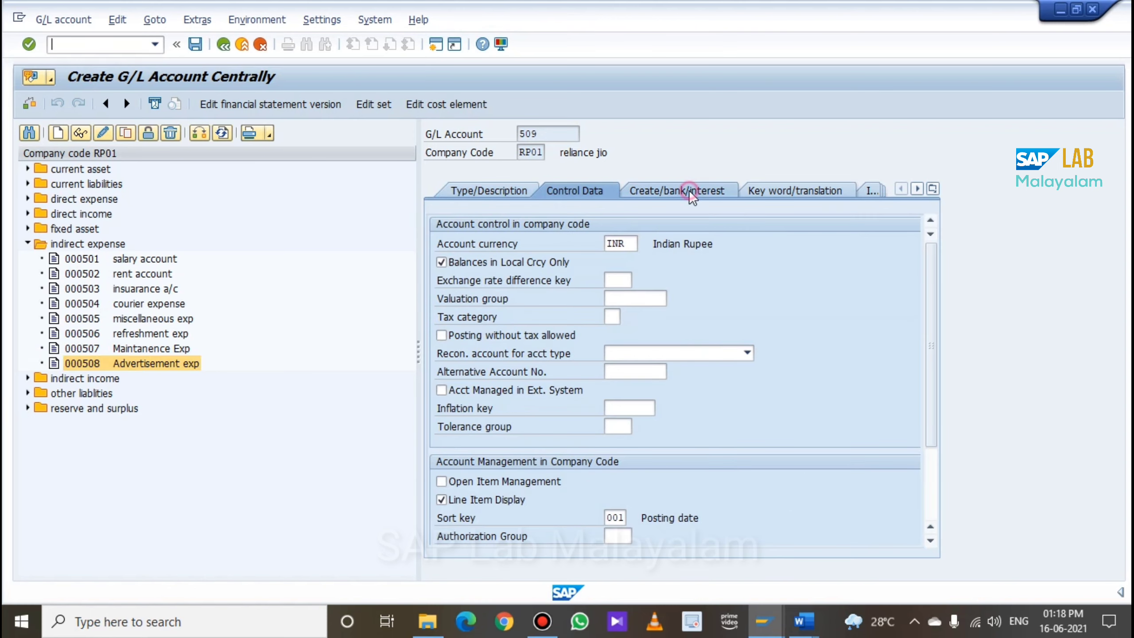
click(601, 190)
click(522, 193)
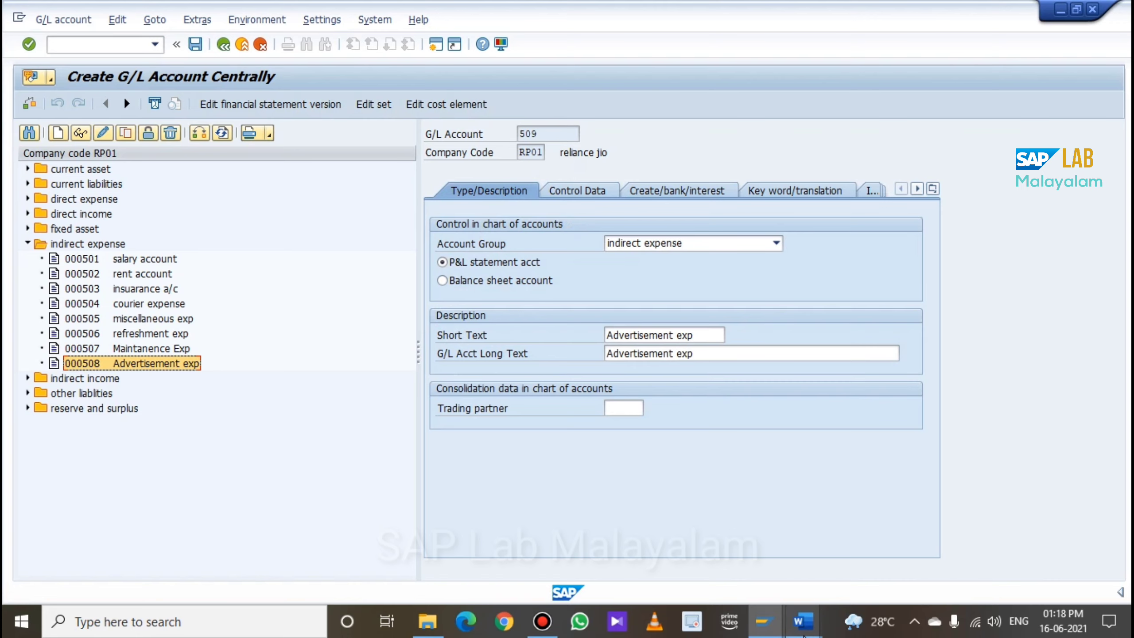
mouse_move(803, 626)
click(769, 547)
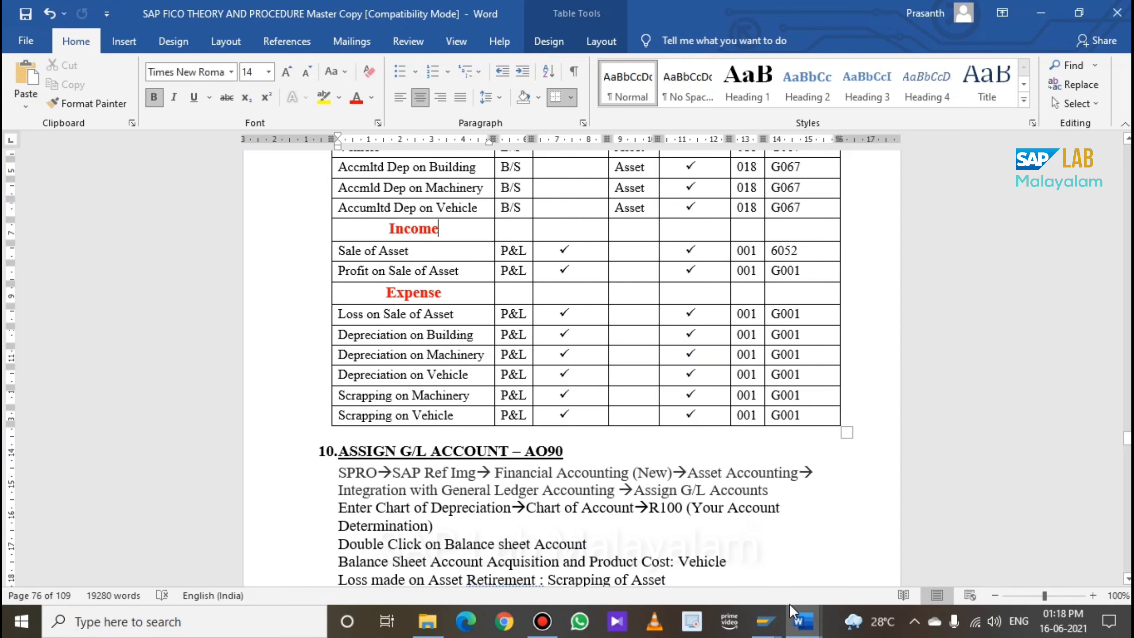
click(868, 542)
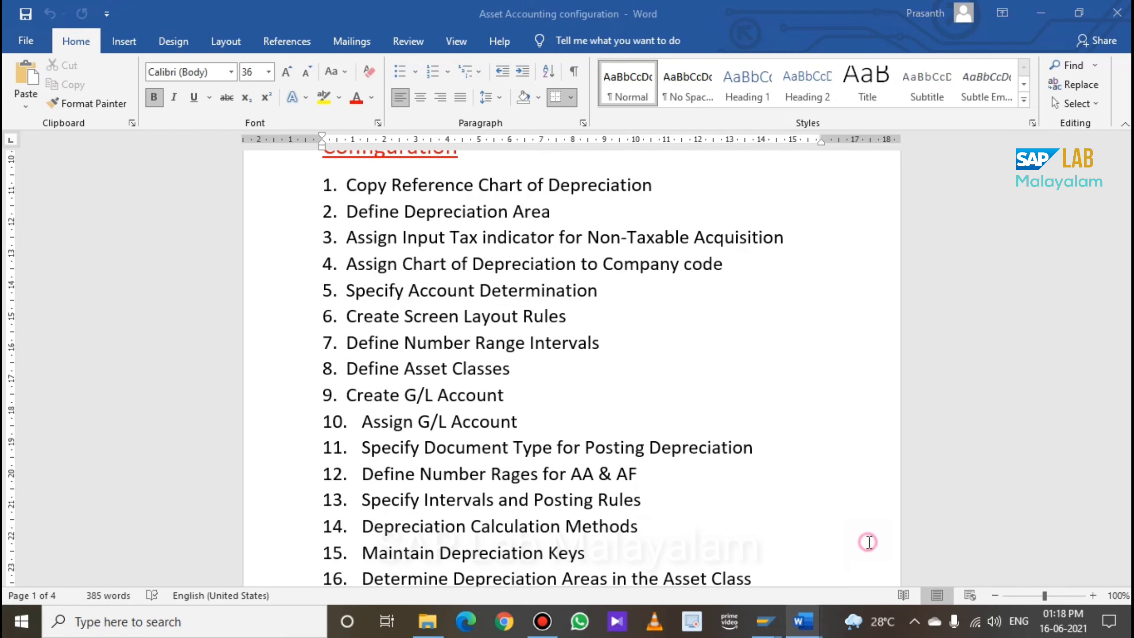
mouse_move(764, 623)
click(804, 569)
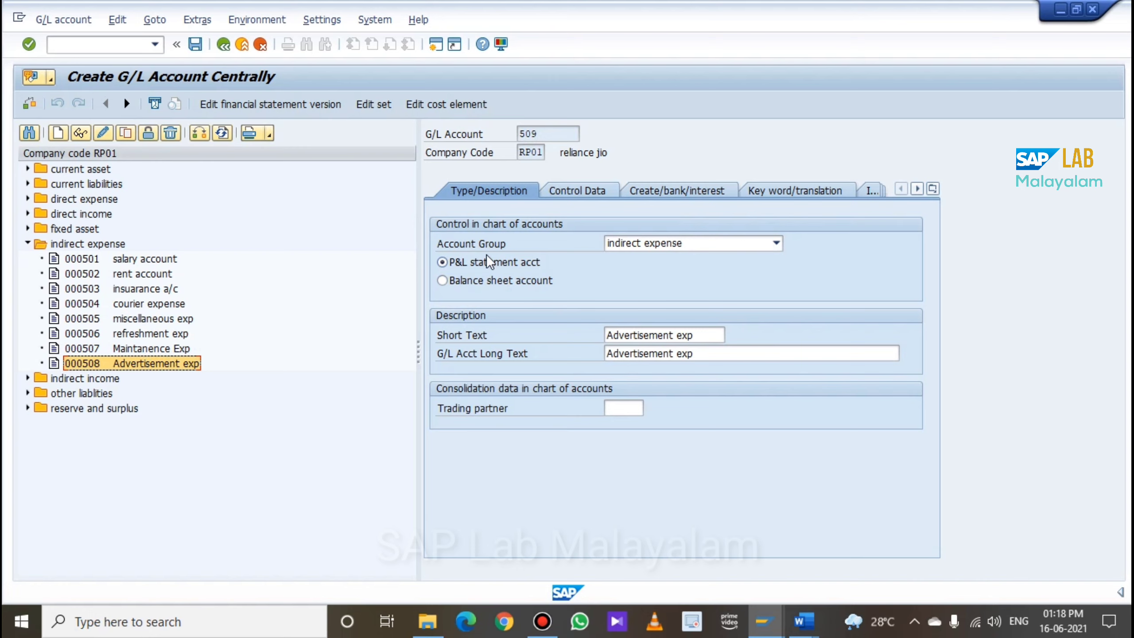
Change account 509's short text to "Loss on Sale Asset"
click(711, 336)
drag(711, 336, 445, 340)
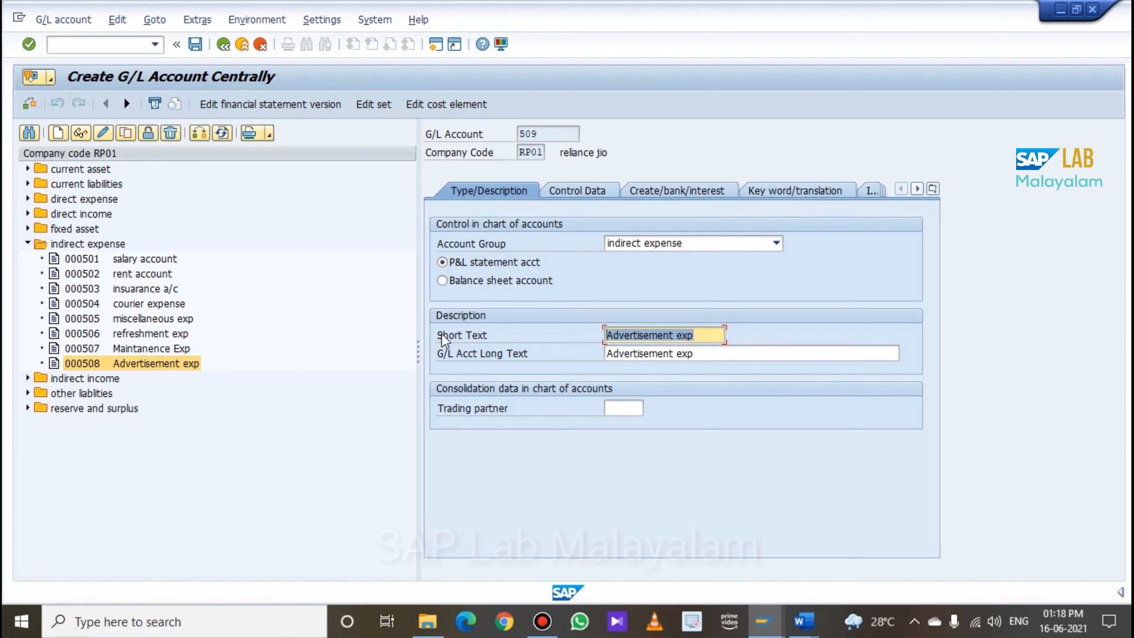
text(Los)
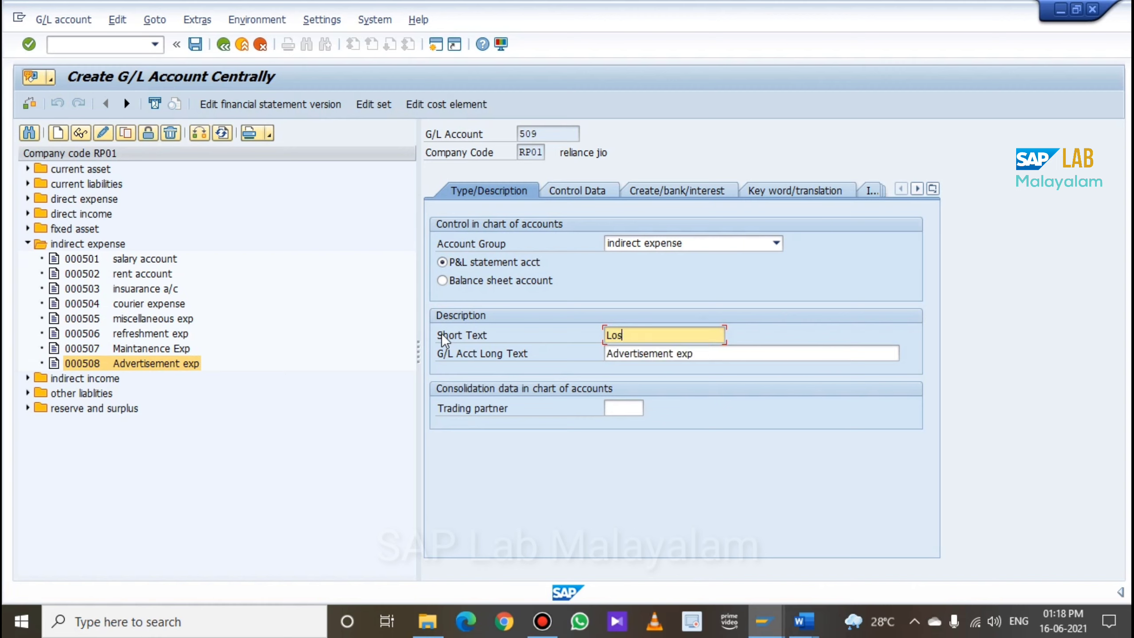
text(s o)
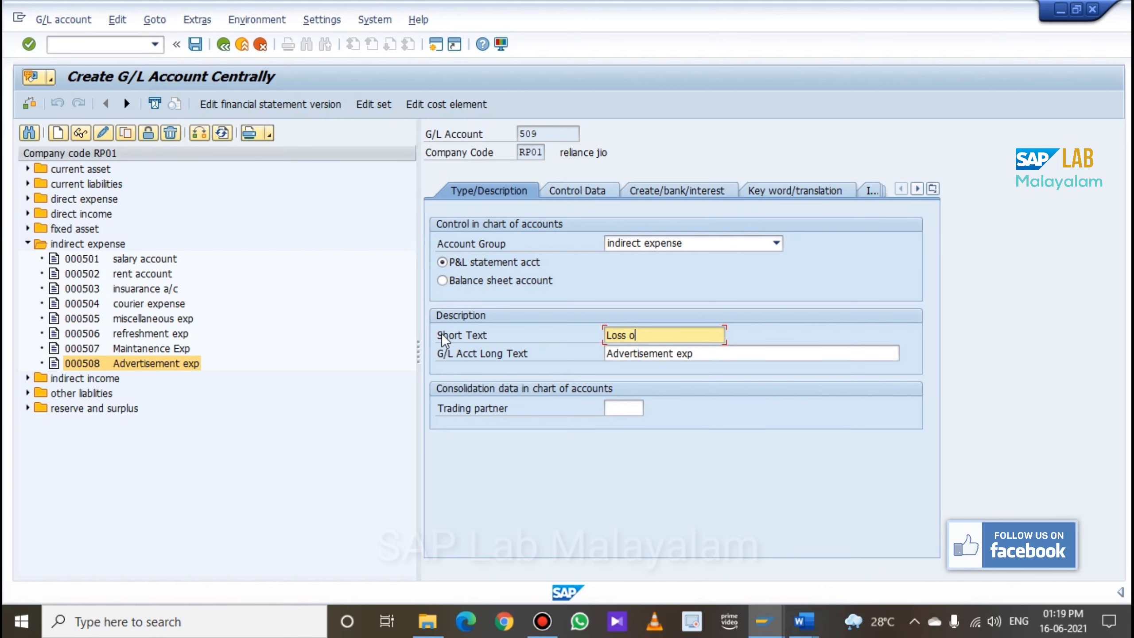
text(n SAL)
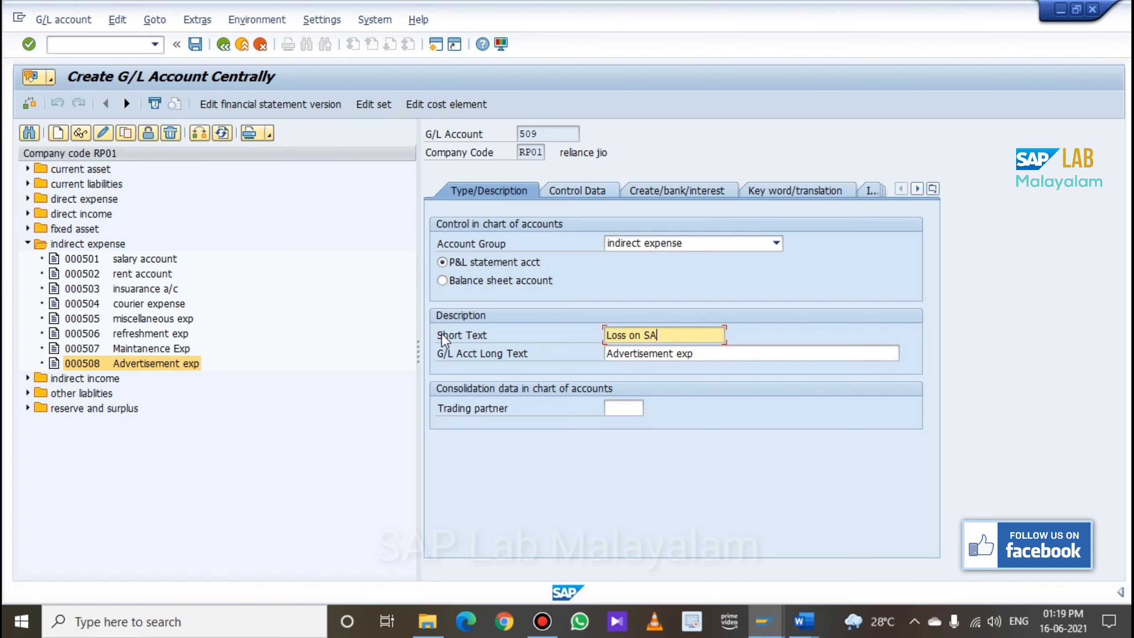
key(BackSpace)
text(ale of Asse)
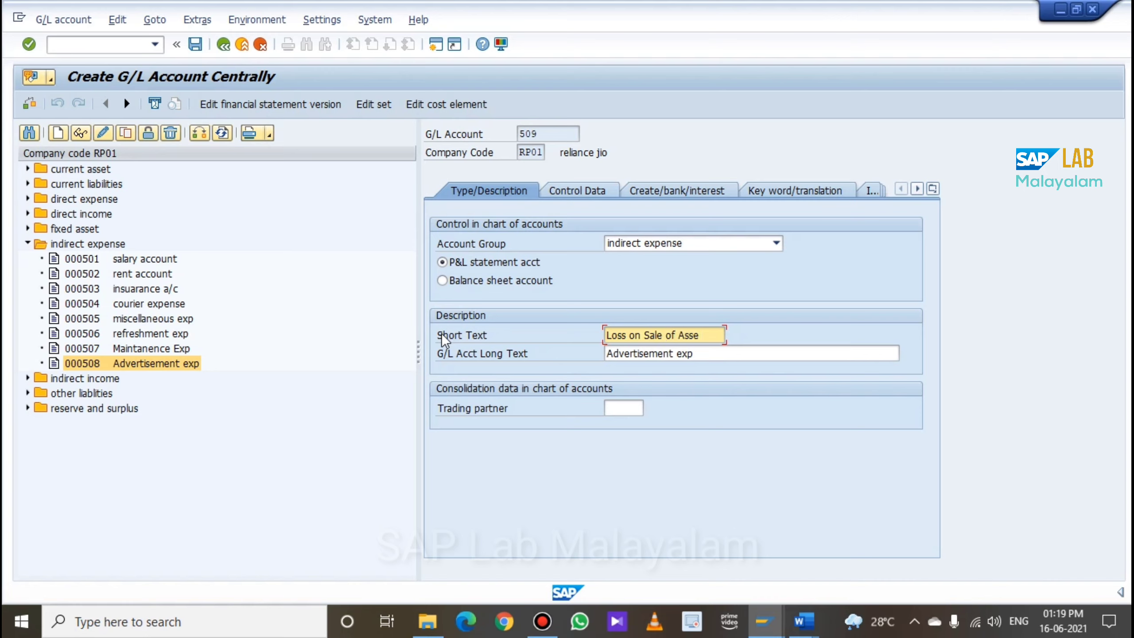
click(678, 335)
key(BackSpace)
key(BackSpace)
click(701, 334)
text(t)
Replace account 509's long text with "Loss on Sale of Asset"
drag(717, 353, 549, 384)
text(P)
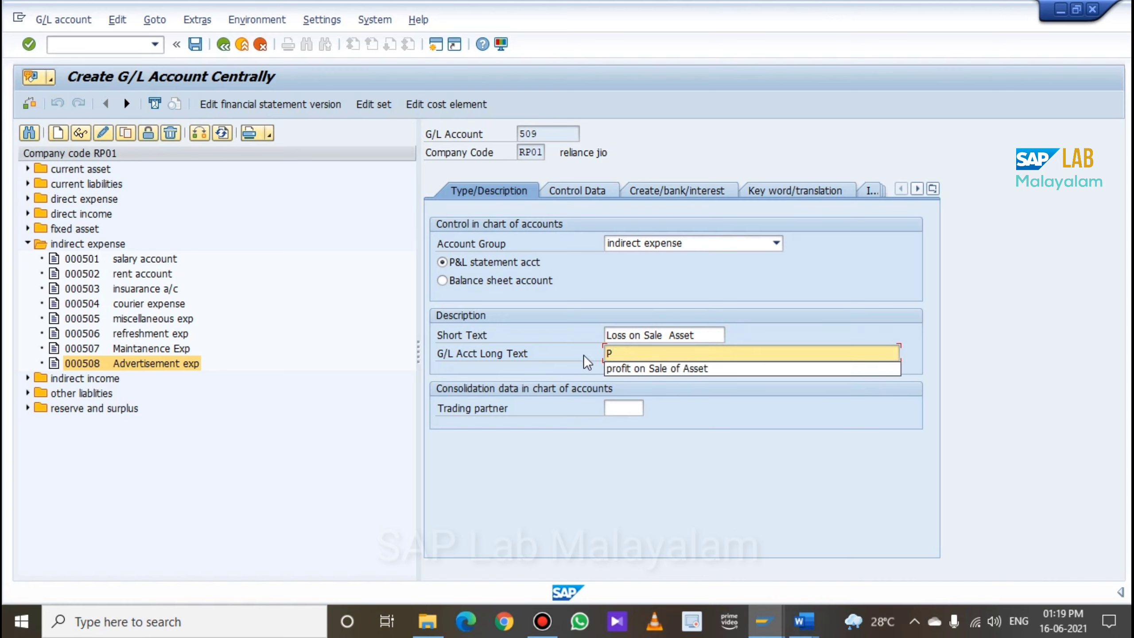
click(625, 368)
drag(630, 355, 551, 351)
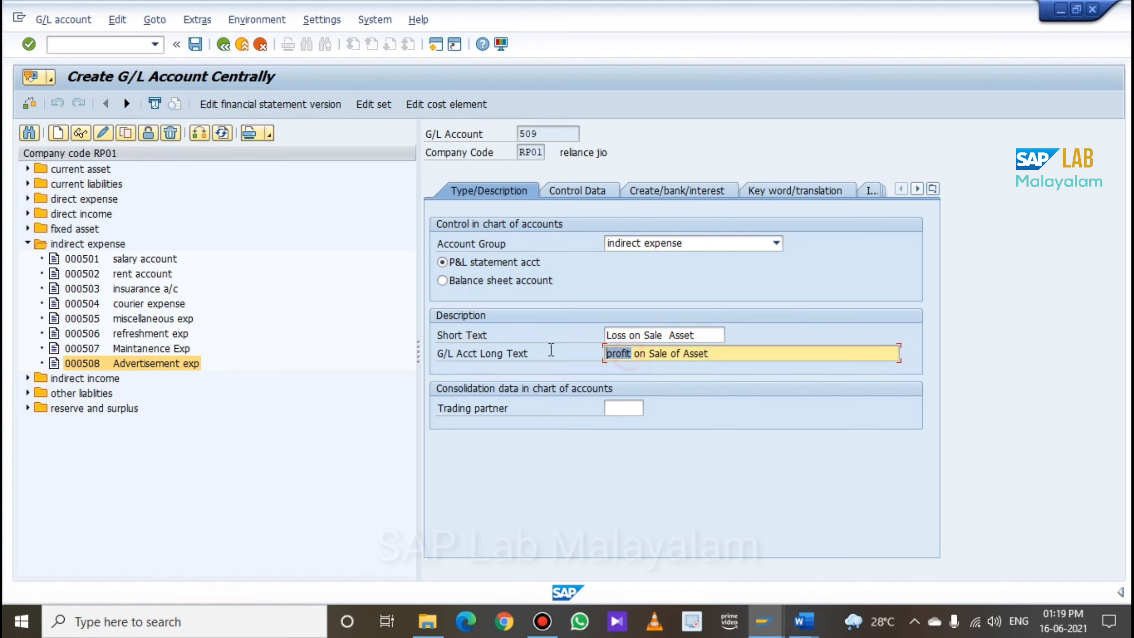
text(Loss)
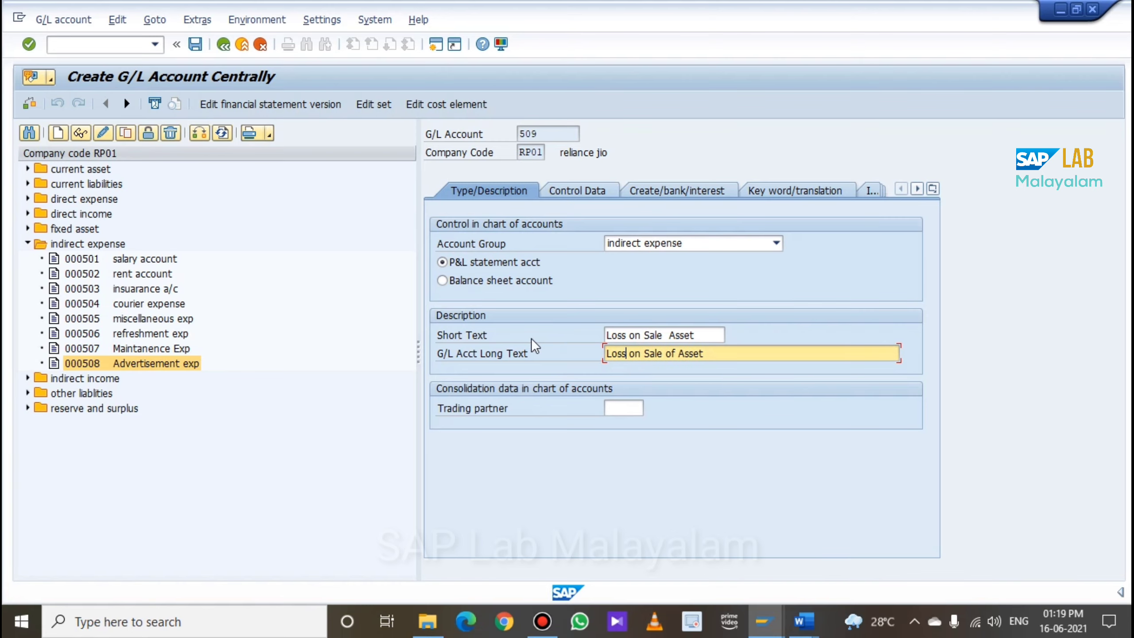
Check account 509's control data and field status group, then save the account
click(574, 190)
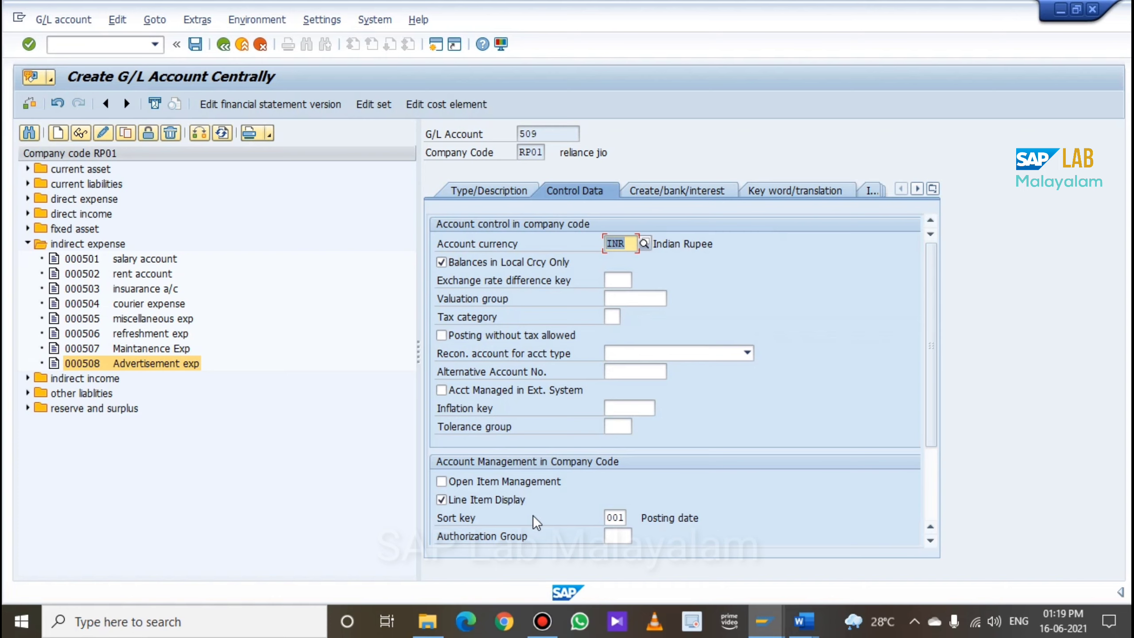
click(676, 188)
click(195, 44)
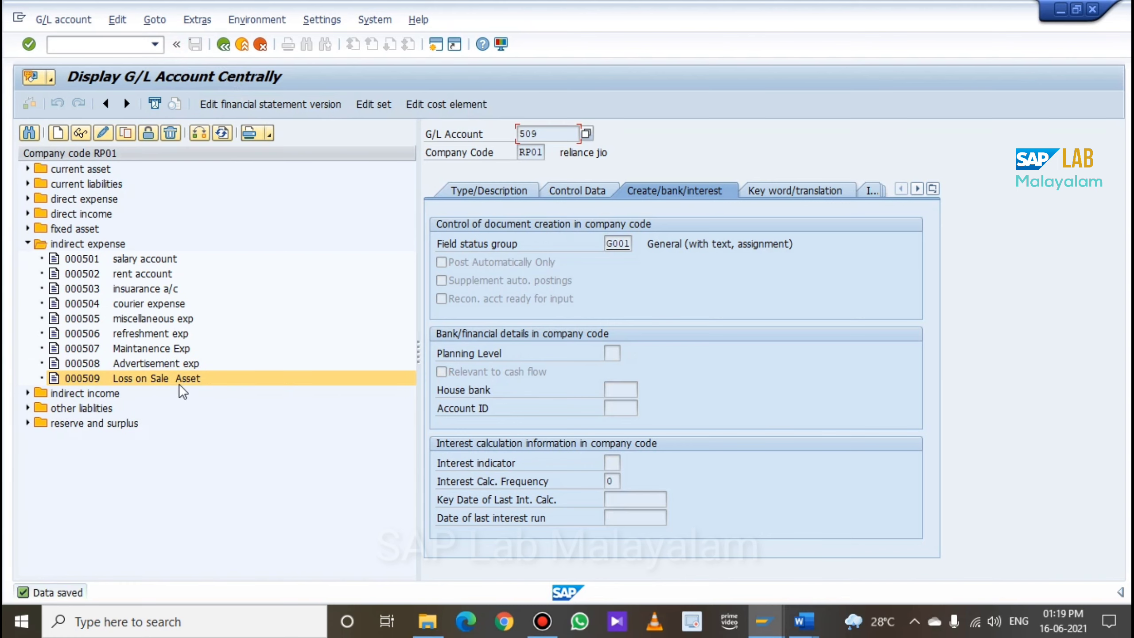
Check the next Expense entry in the Word account table, then copy account 509 to a new account 510 in company code RP01
mouse_move(804, 623)
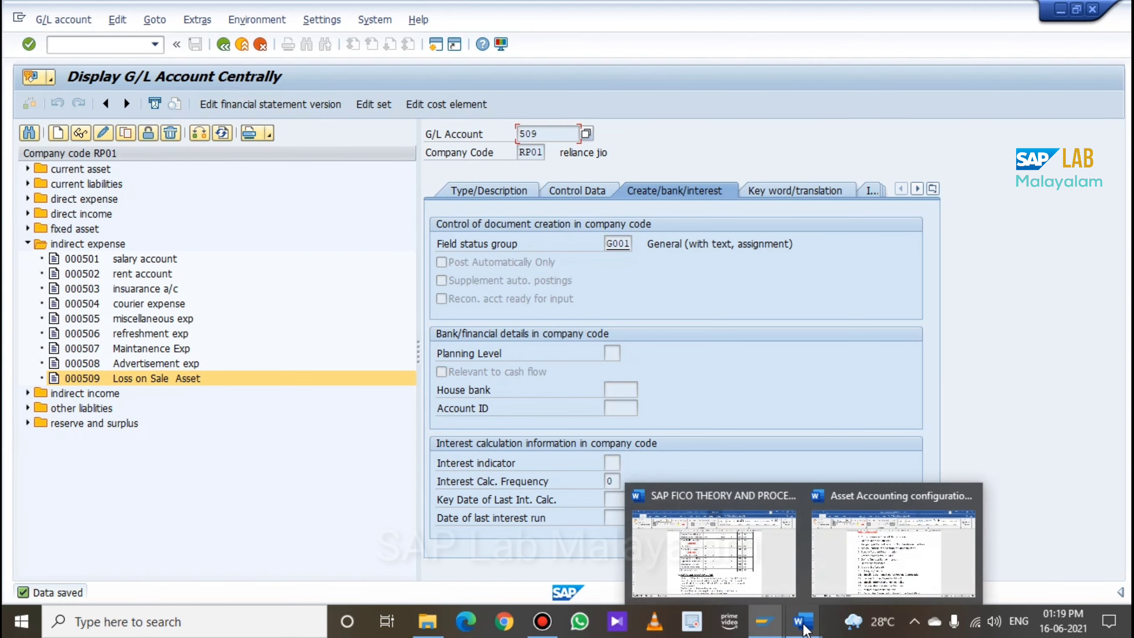
click(748, 566)
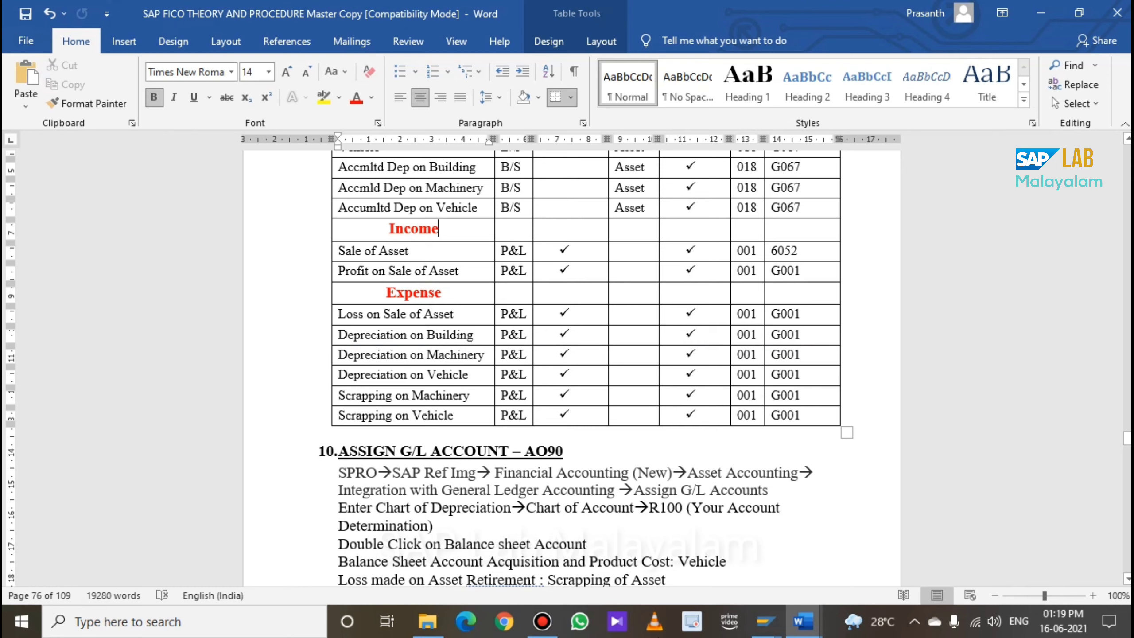
mouse_move(800, 632)
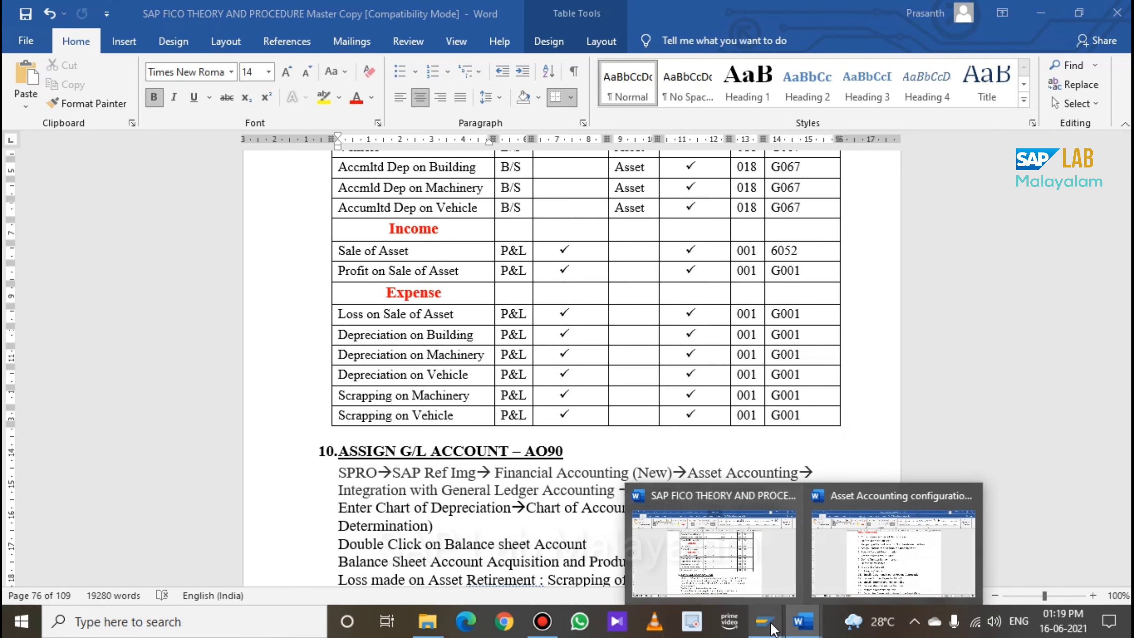
click(806, 545)
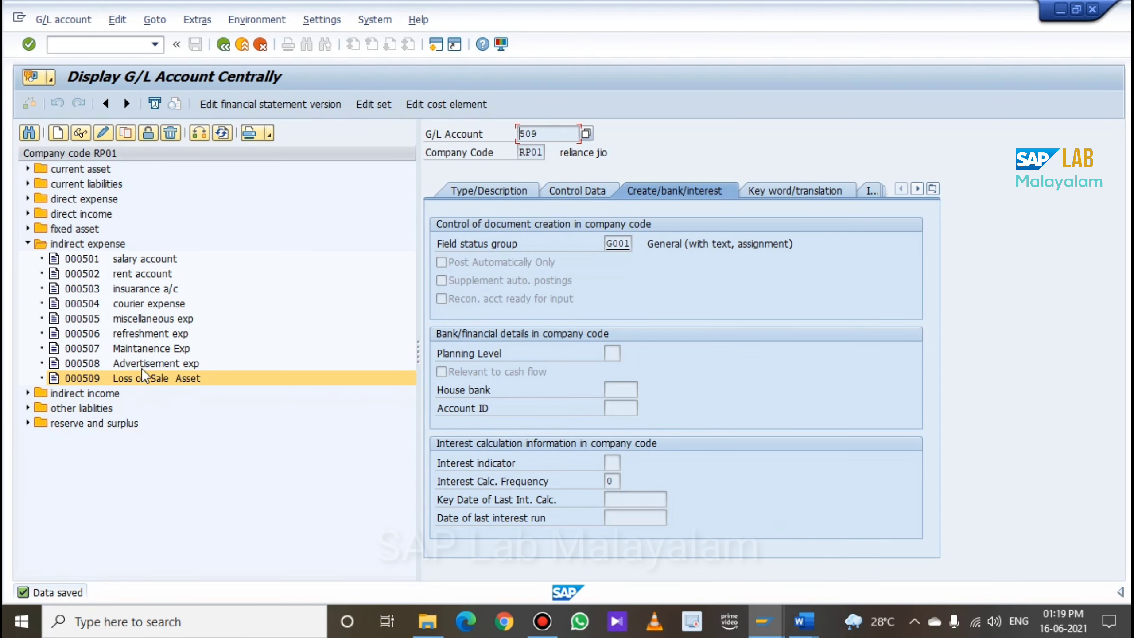
click(124, 132)
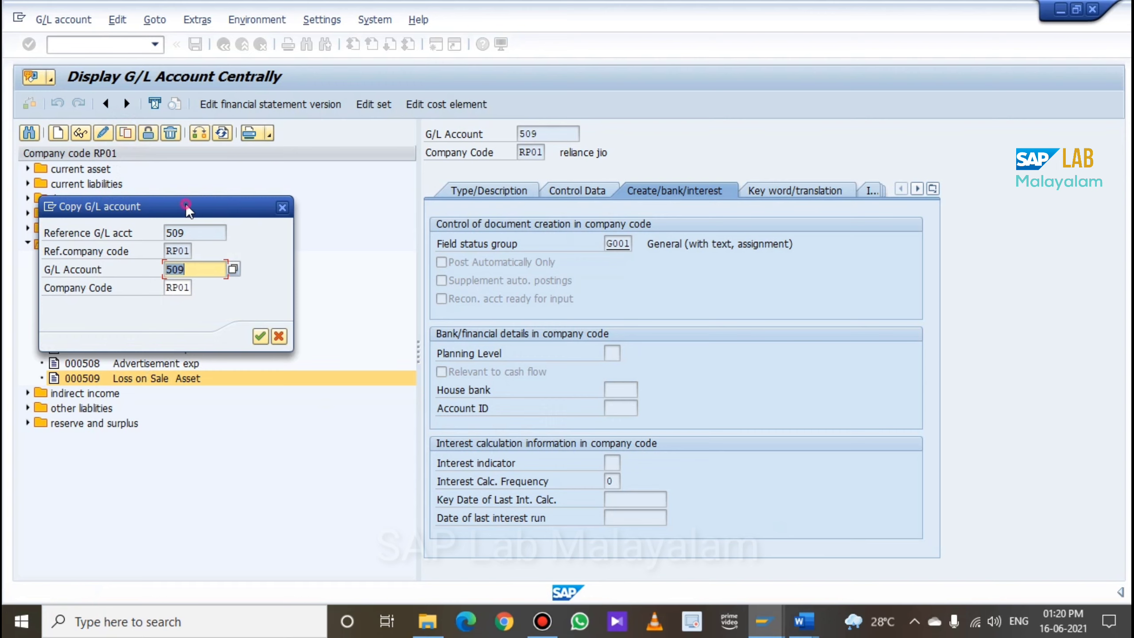
drag(187, 204, 319, 131)
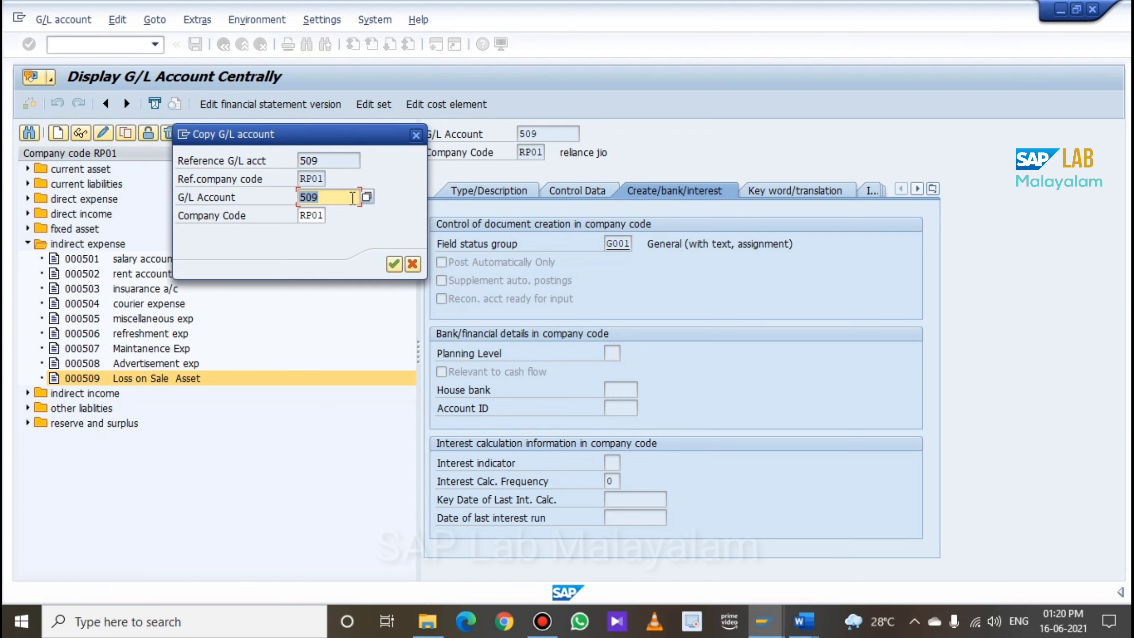
text(5)
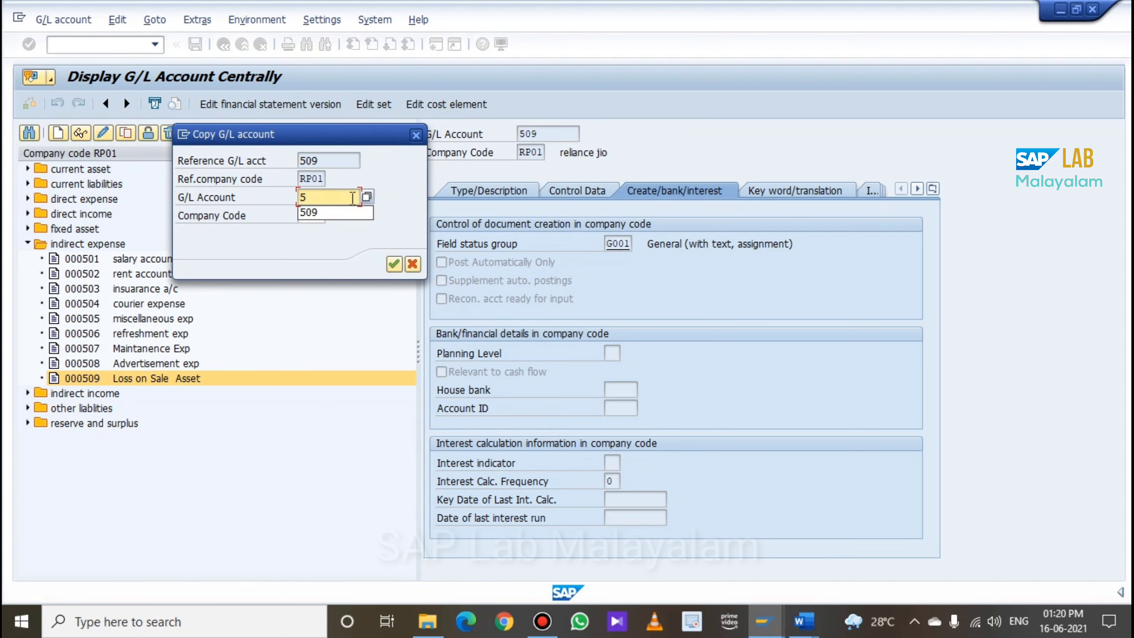
text(10)
key(Return)
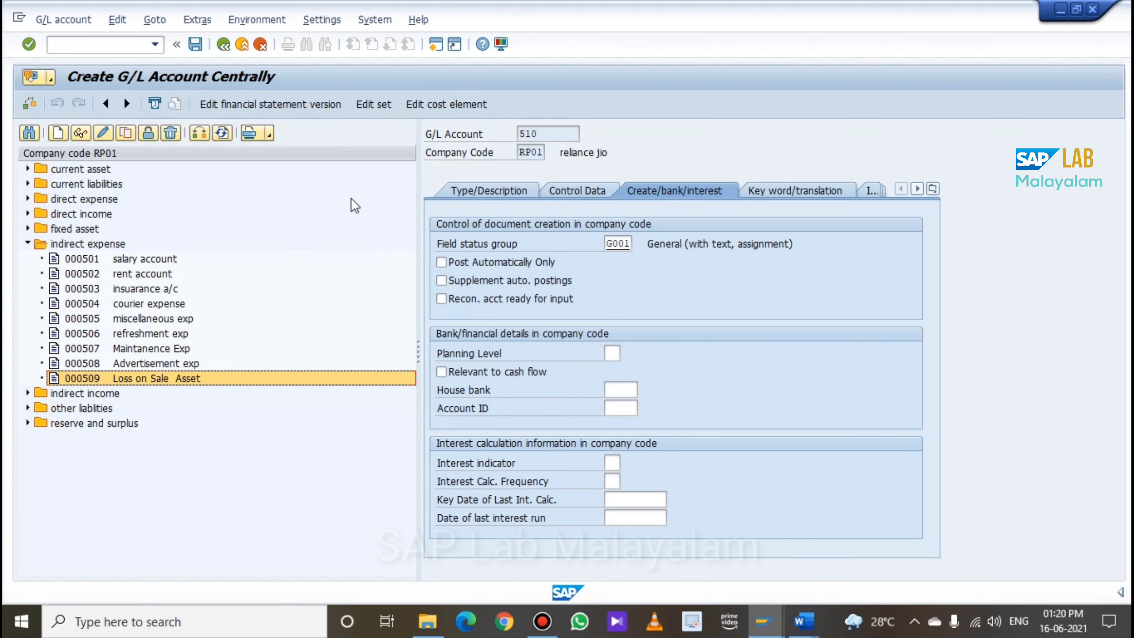
Change account 510's short text to "Depreciion Building"
click(488, 191)
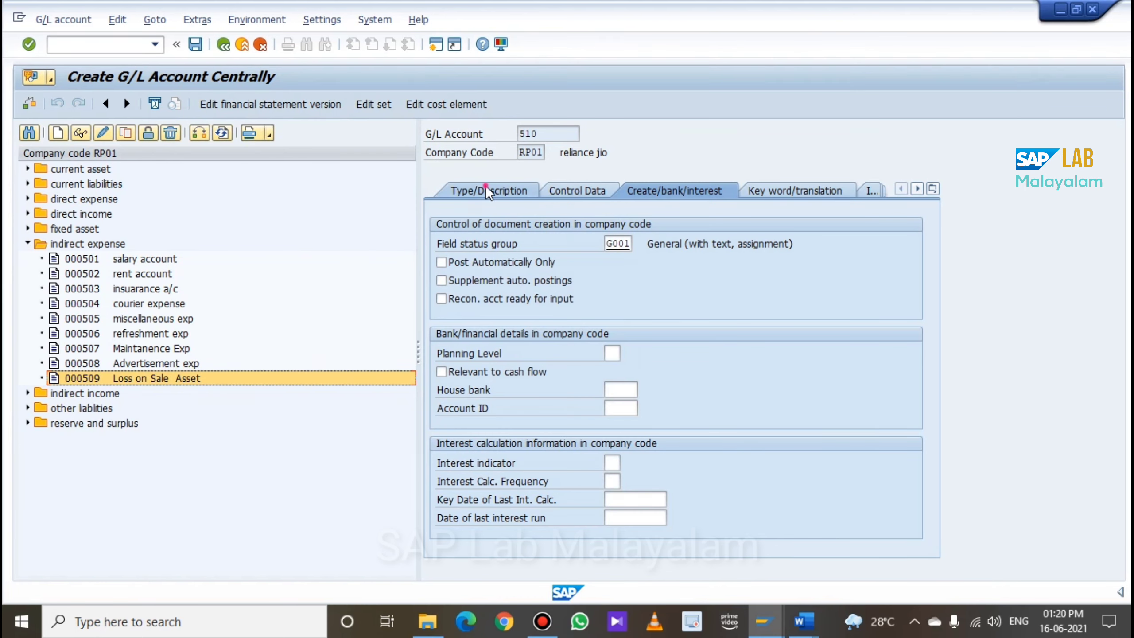
double_click(716, 333)
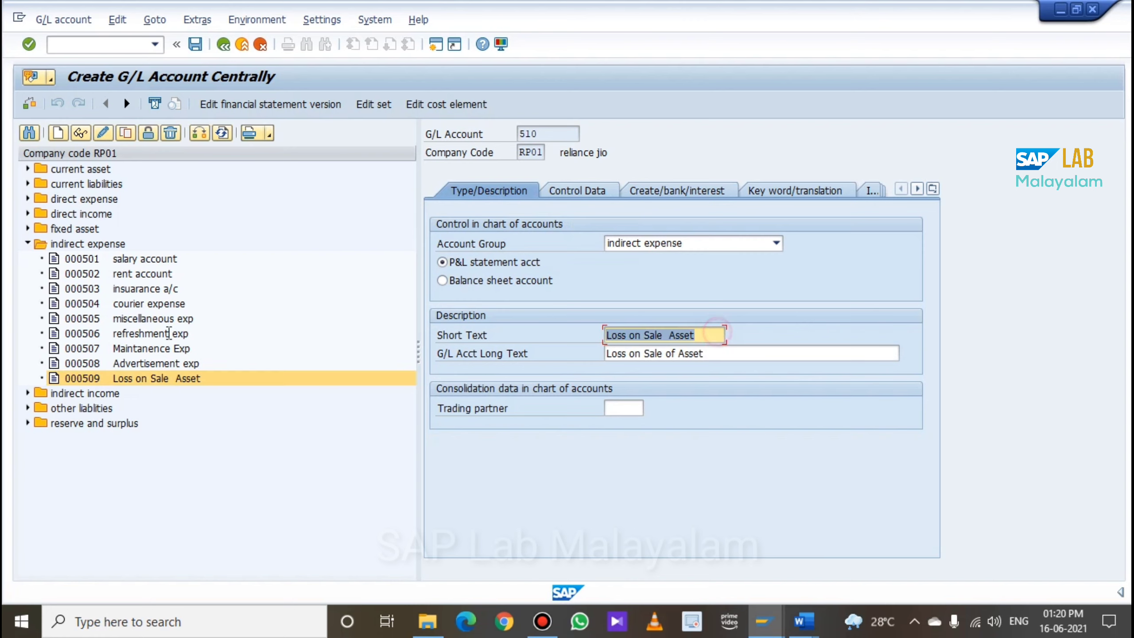
text(Depreciation Buildin)
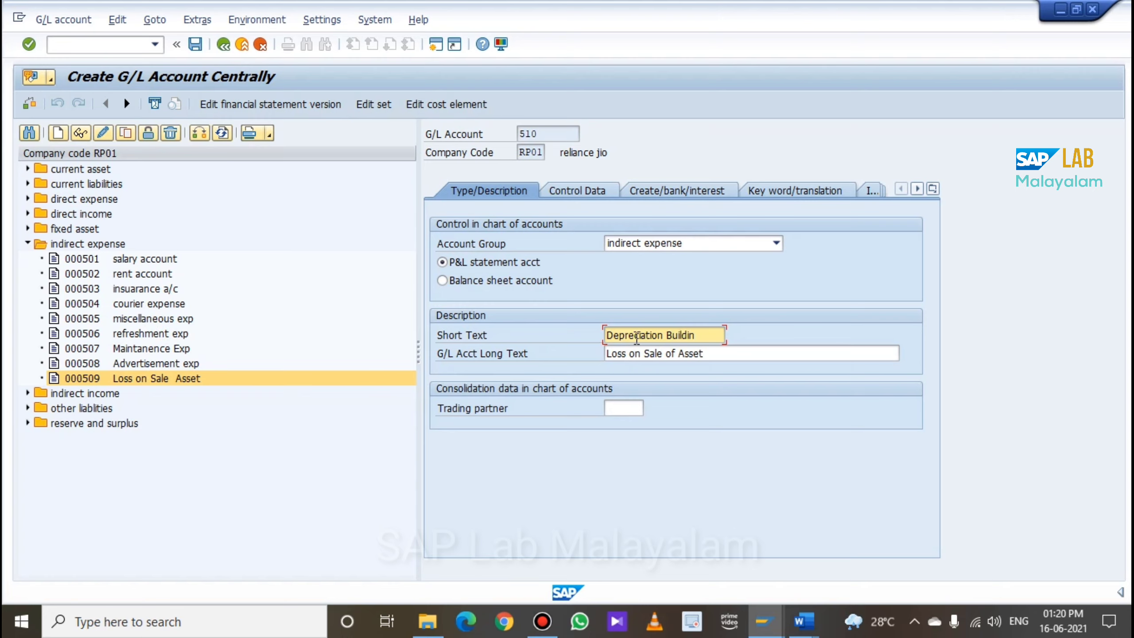
click(650, 338)
key(BackSpace)
key(BackSpace)
click(636, 336)
click(700, 334)
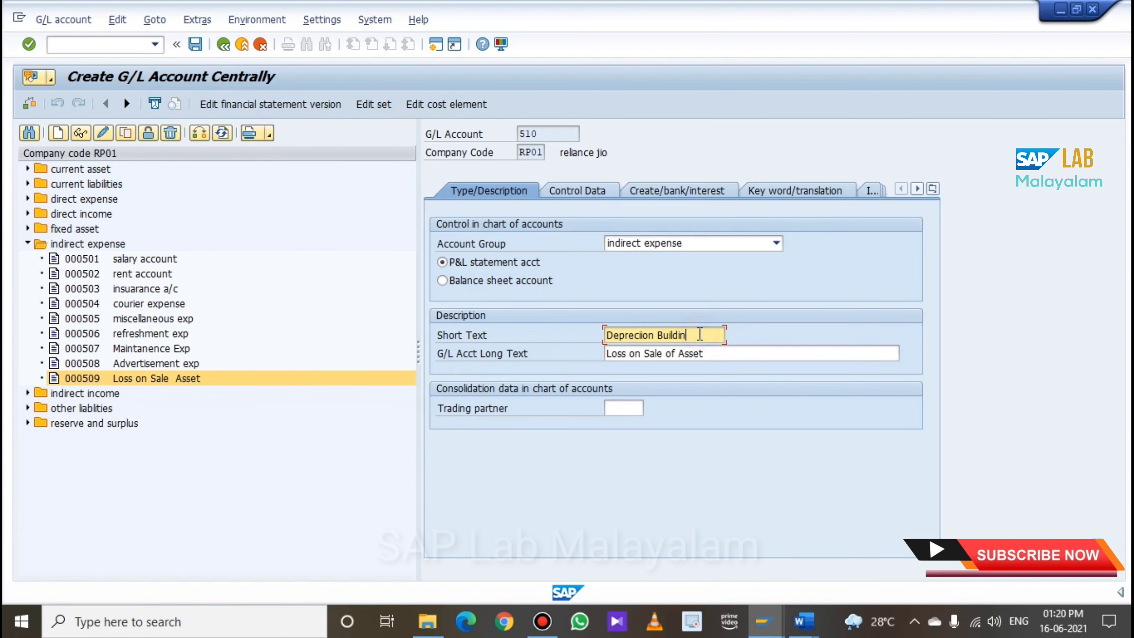
text(g)
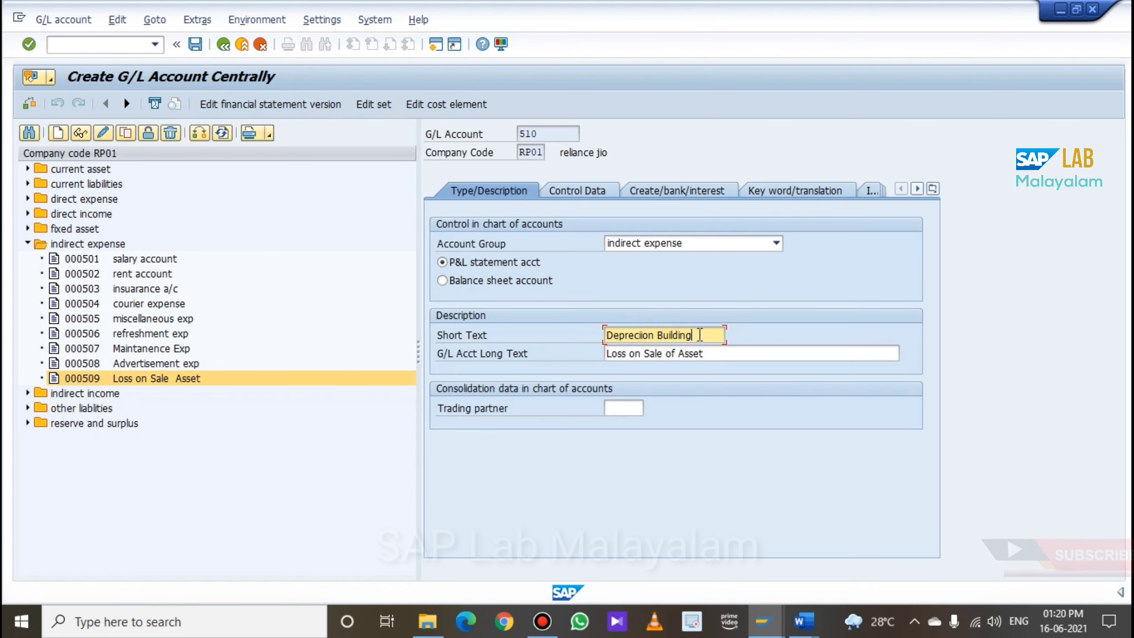
Set account 510's long text to "Depreciation on Building" and save the account
click(720, 353)
drag(682, 353, 416, 351)
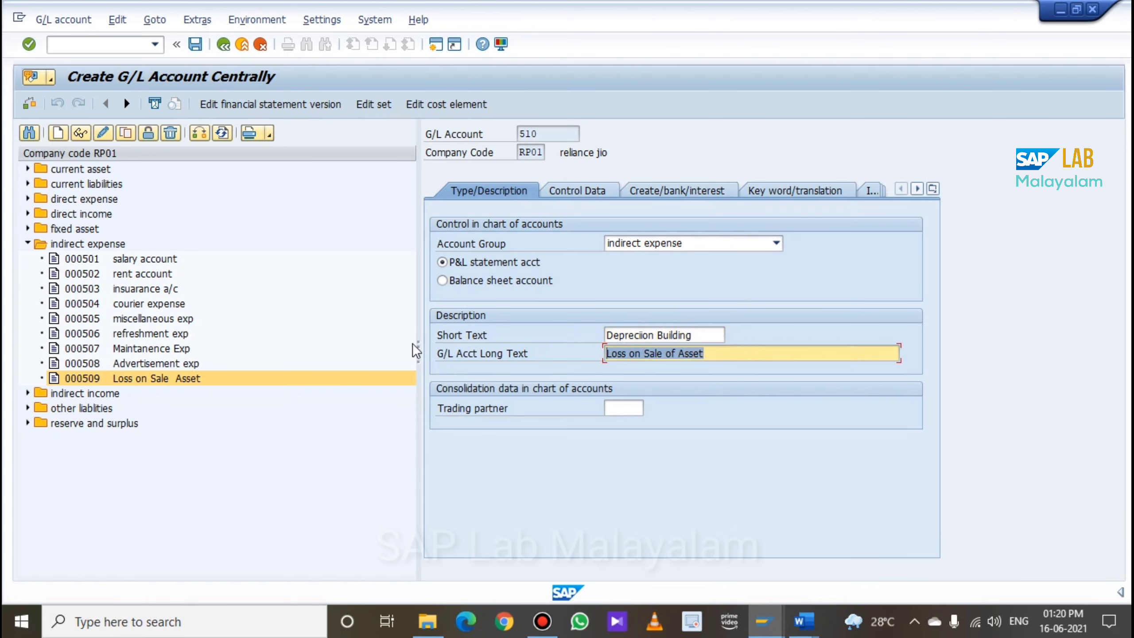
text(Depreciation on Building)
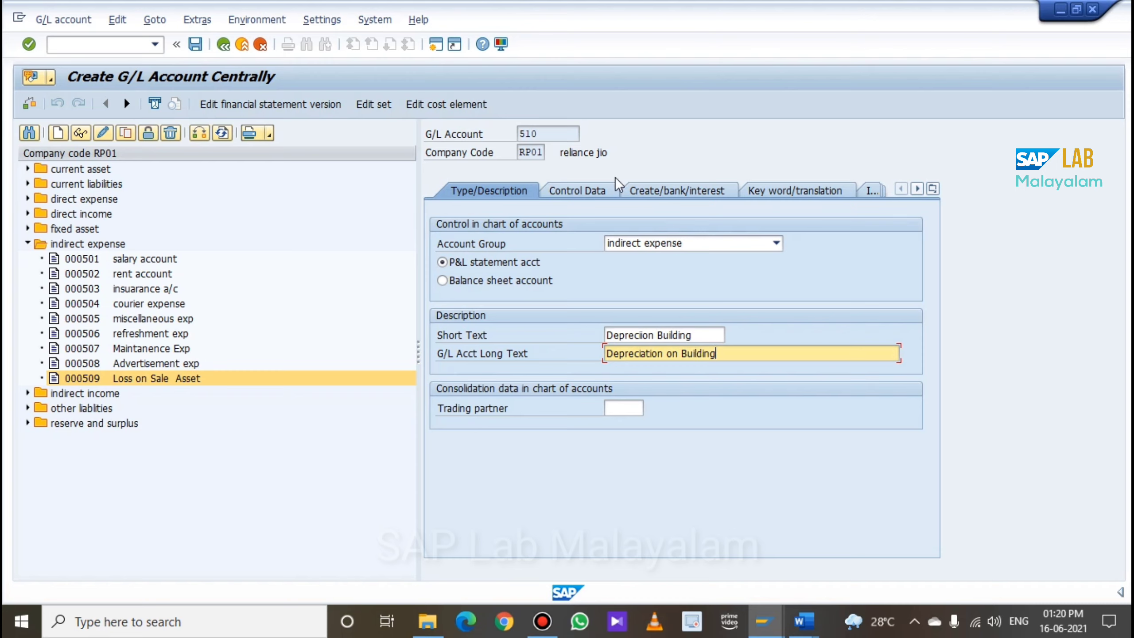
click(188, 47)
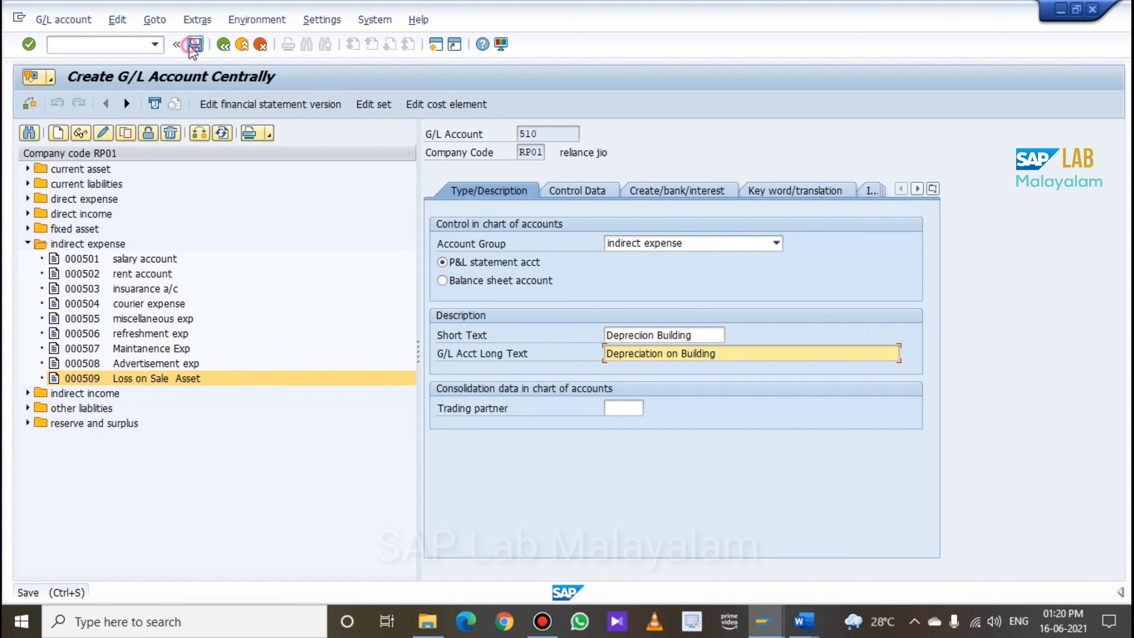
Copy account 510 to a new account 511 in company code RP01
click(126, 133)
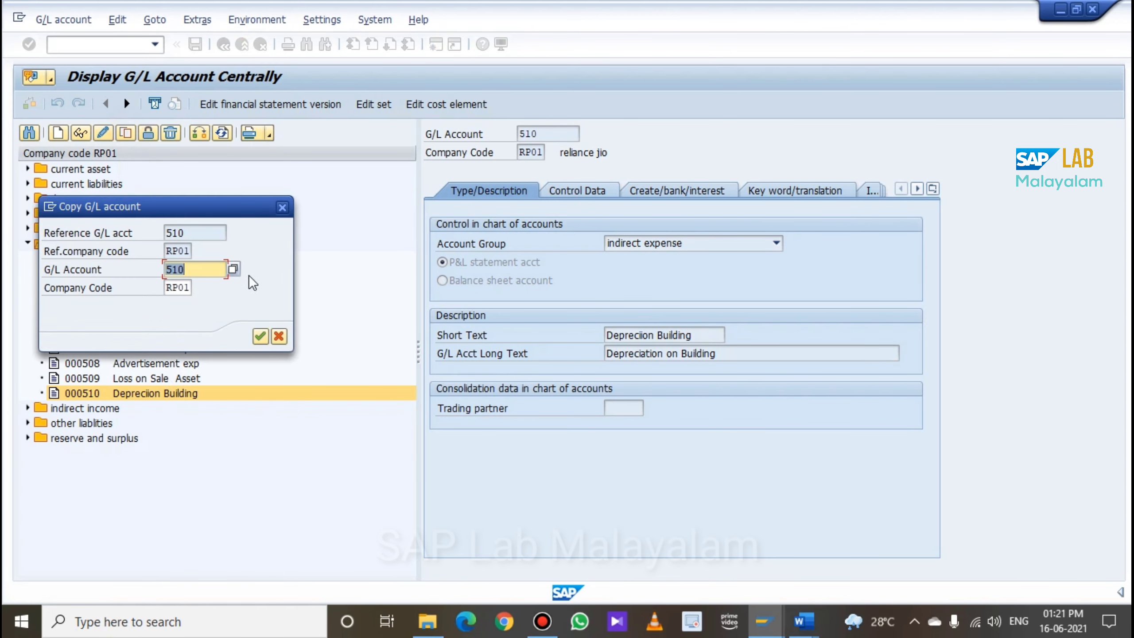
click(210, 274)
key(BackSpace)
text(1)
key(Return)
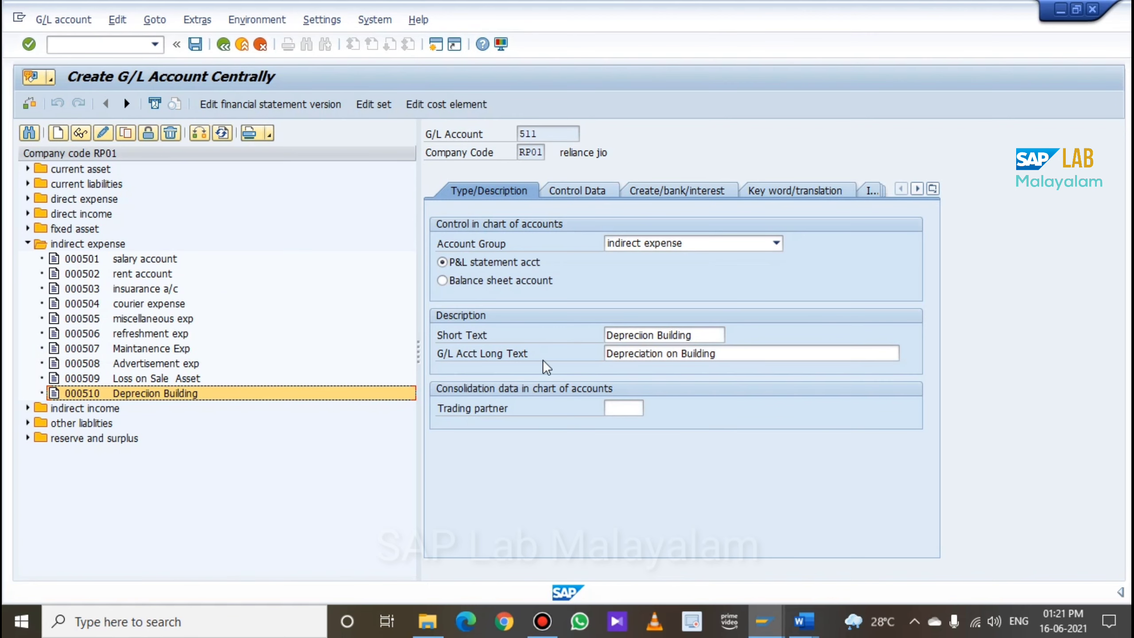
Change account 511's short text to "Deprecion Machinery"
click(704, 335)
key(BackSpace)
key(BackSpace)
key(BackSpace)
key(BackSpace)
key(BackSpace)
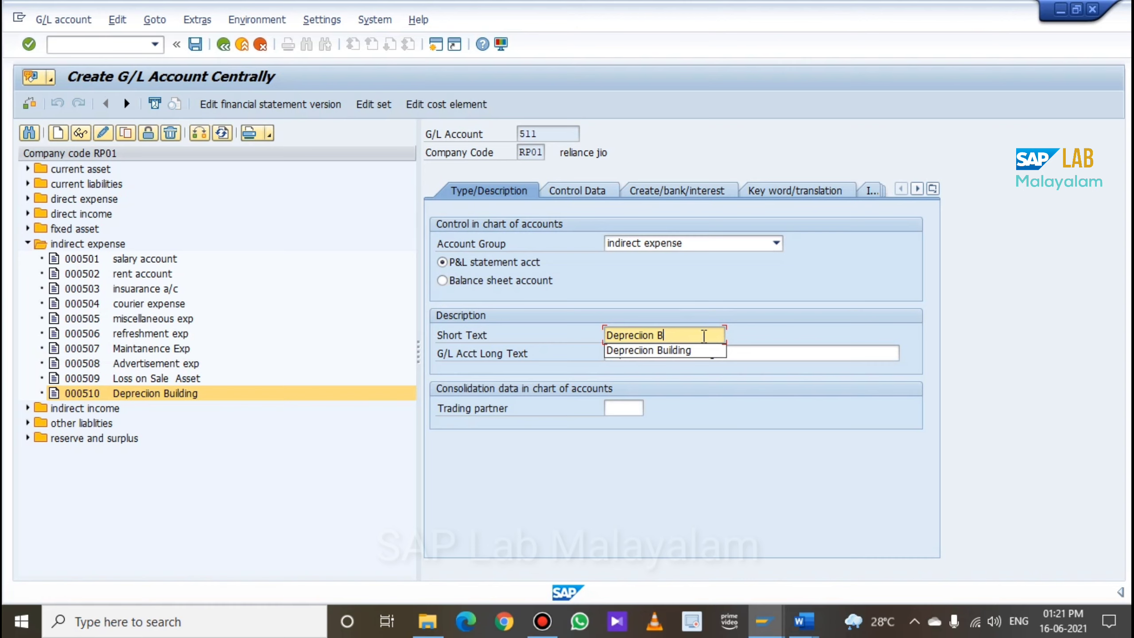
text(Macj)
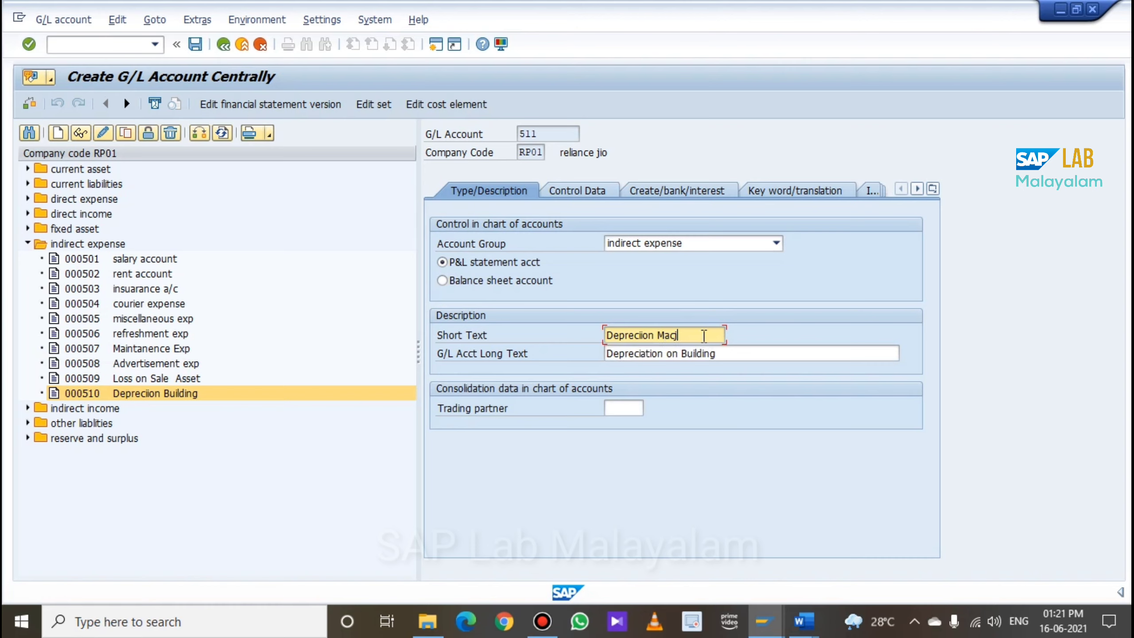
key(BackSpace)
text(hinery)
key(BackSpace)
Set account 511's long text to "Depreciation on Machinery" and save the account
click(740, 352)
drag(718, 354, 514, 353)
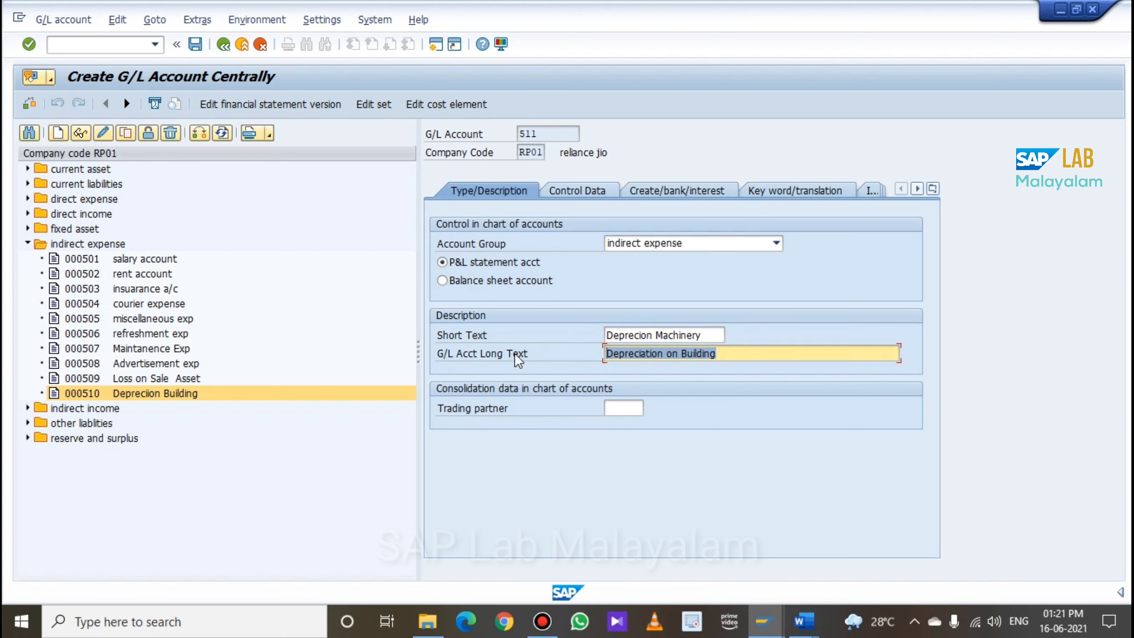
click(717, 355)
key(BackSpace)
key(BackSpace)
key(BackSpace)
key(BackSpace)
key(BackSpace)
key(BackSpace)
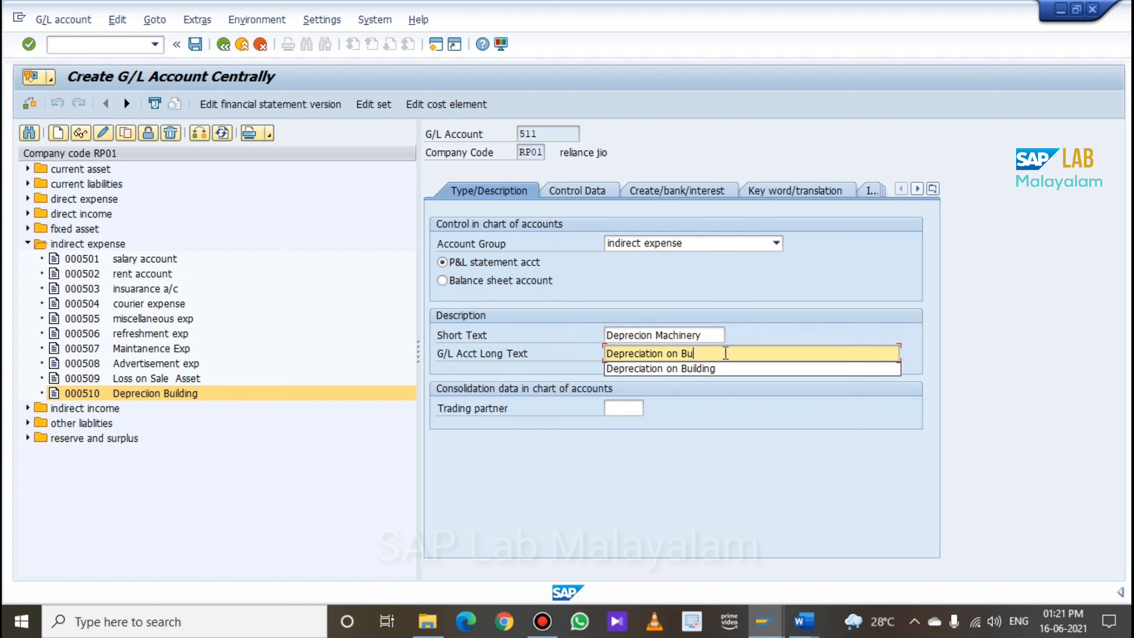
key(BackSpace)
key(BackSpace)
text(Mac)
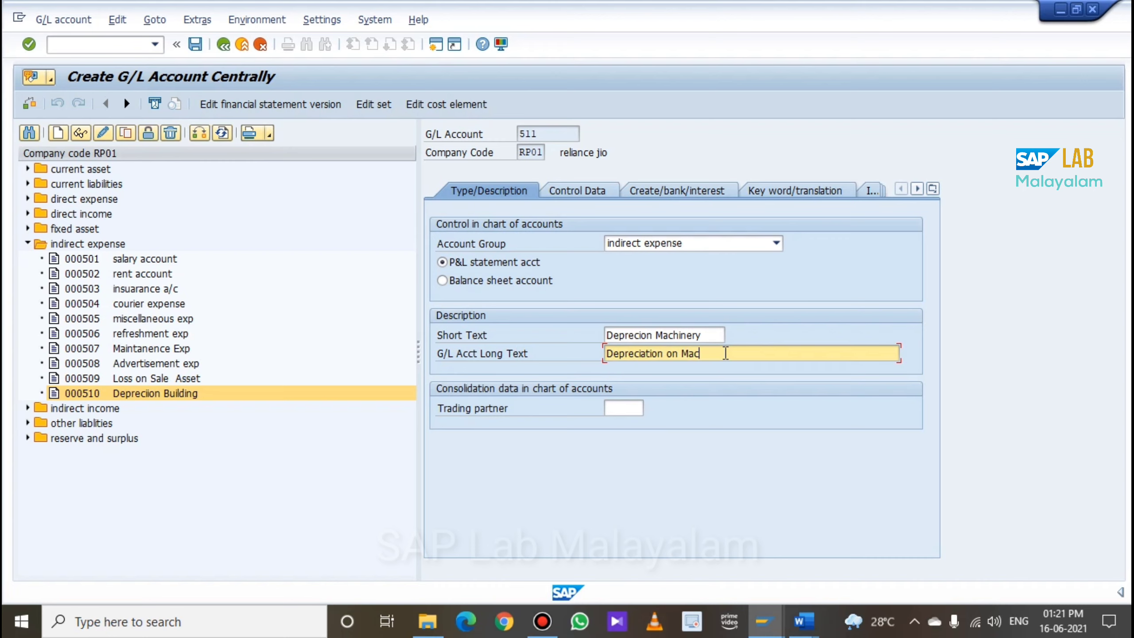
text(hinery)
click(195, 45)
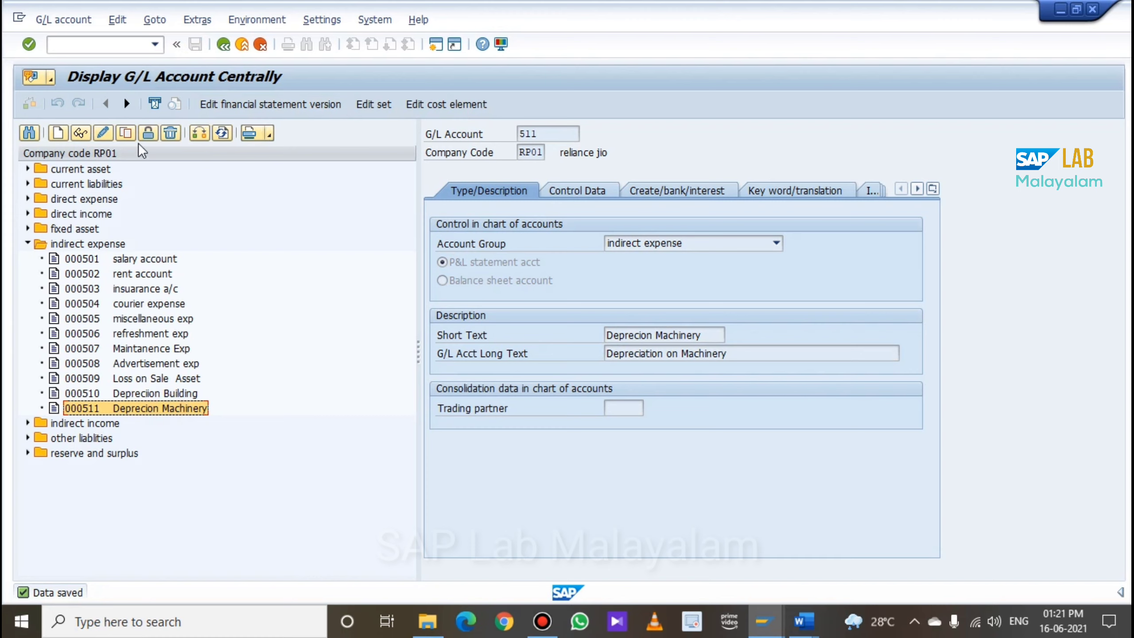
Copy account 511 to a new account 512 in company code RP01
click(125, 132)
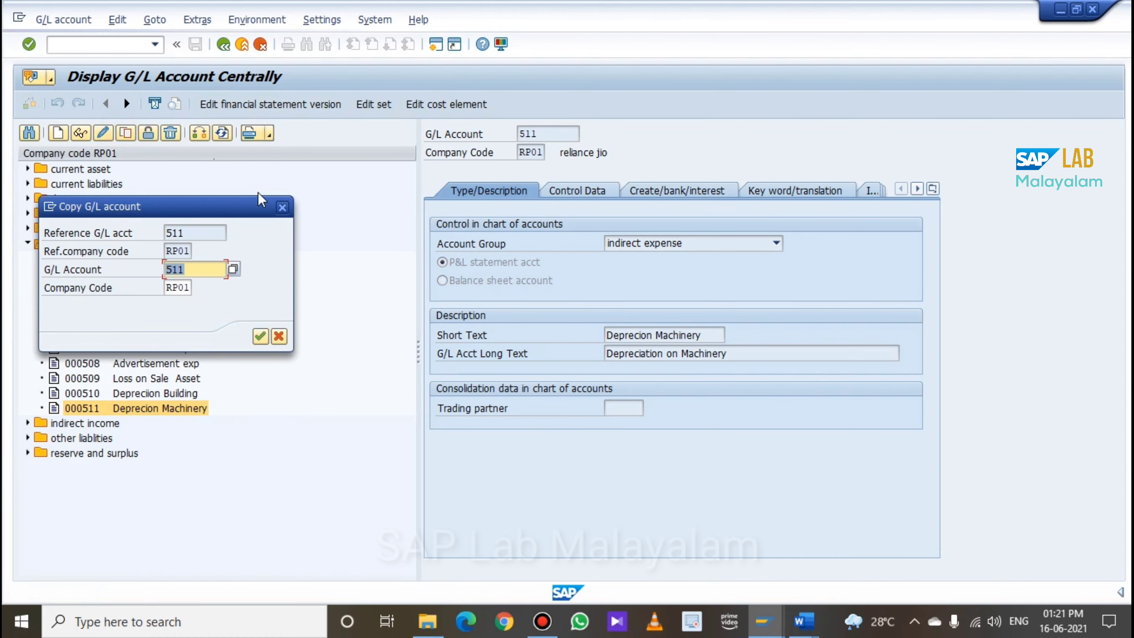
click(204, 268)
key(BackSpace)
text(2)
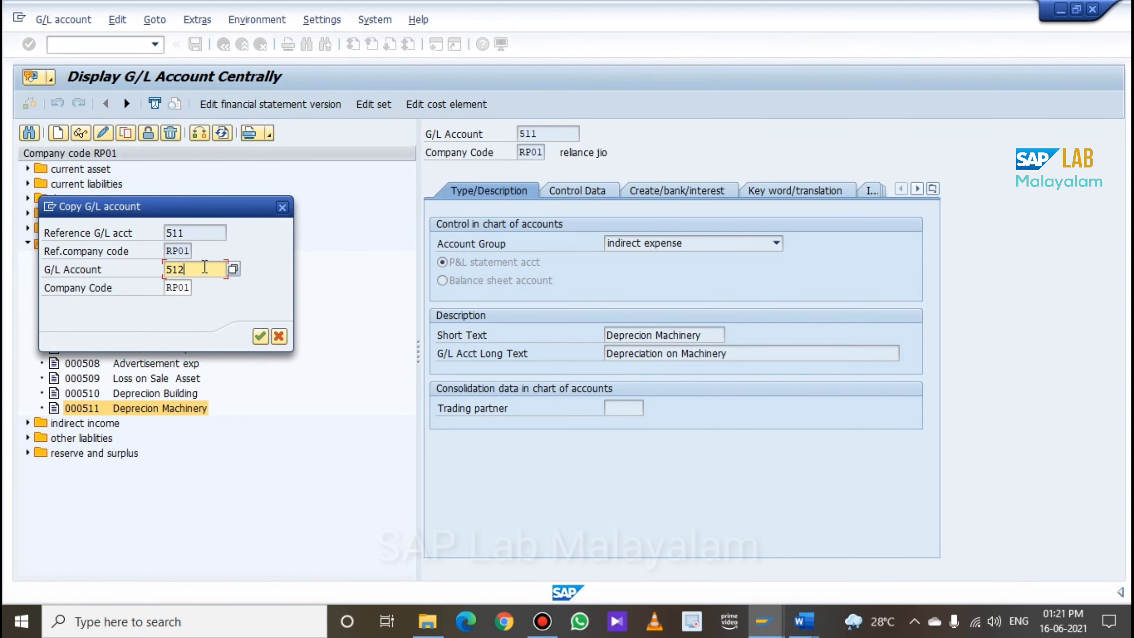
key(Return)
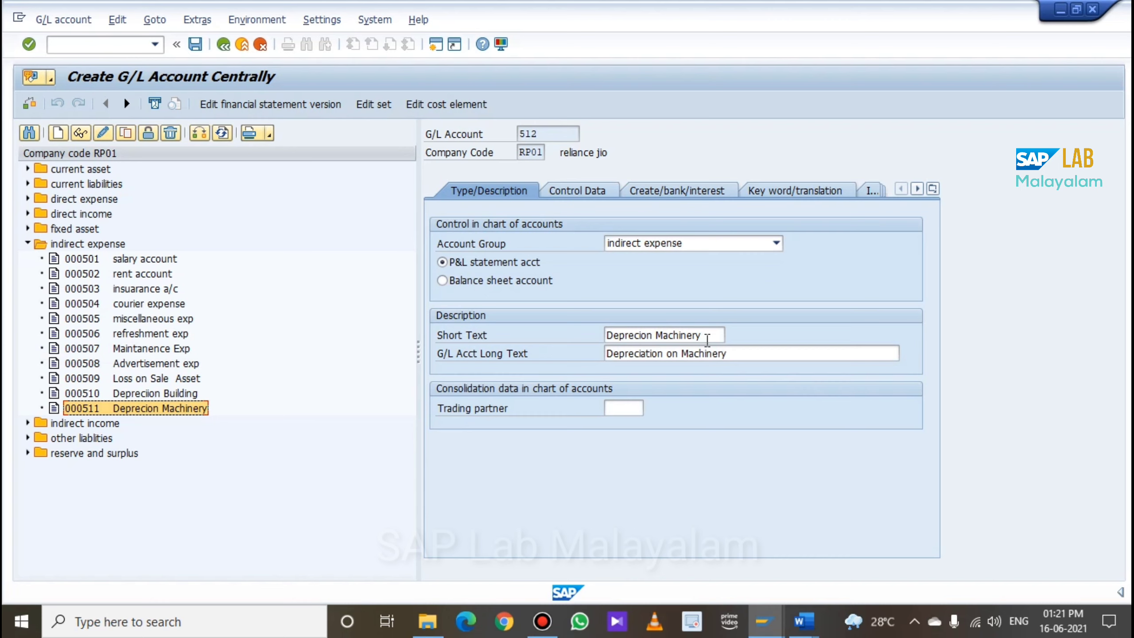
Set account 512's short text to "Deprecion Vehicle" and long text to "Depreciation on Vehicle", and save the account
drag(707, 338, 656, 336)
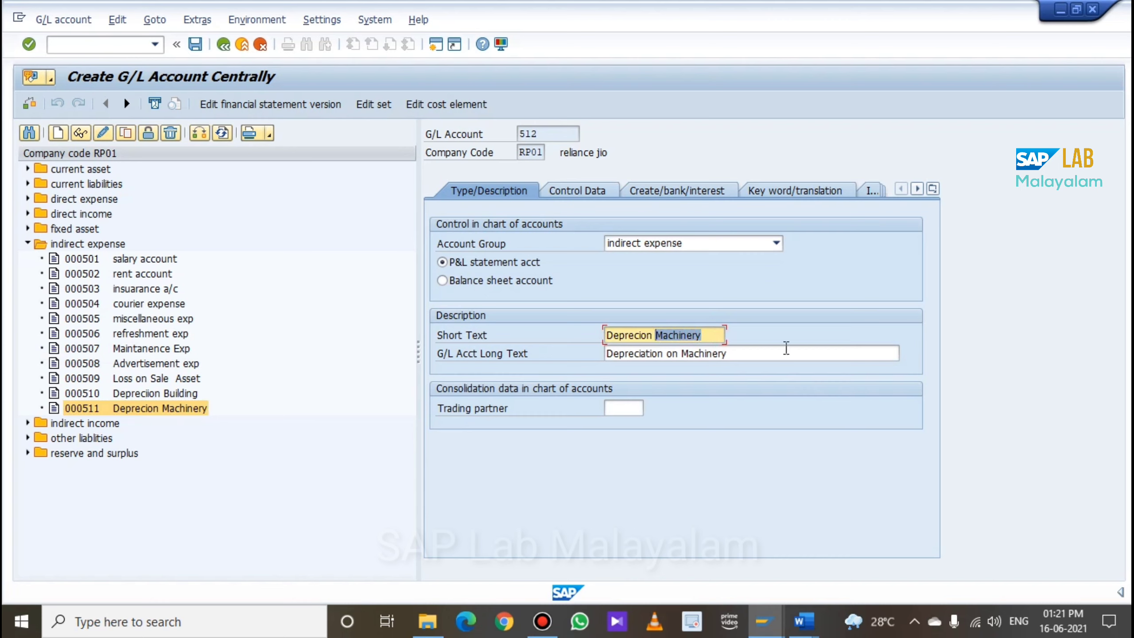
text(Vehicle)
drag(766, 356, 682, 361)
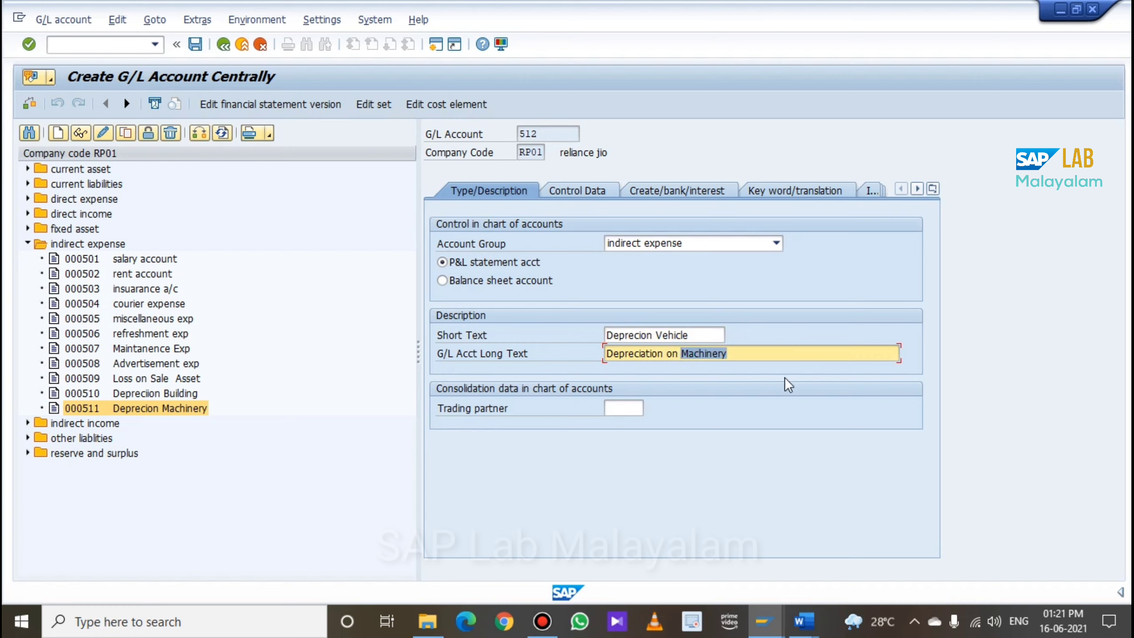
text(Vehicle)
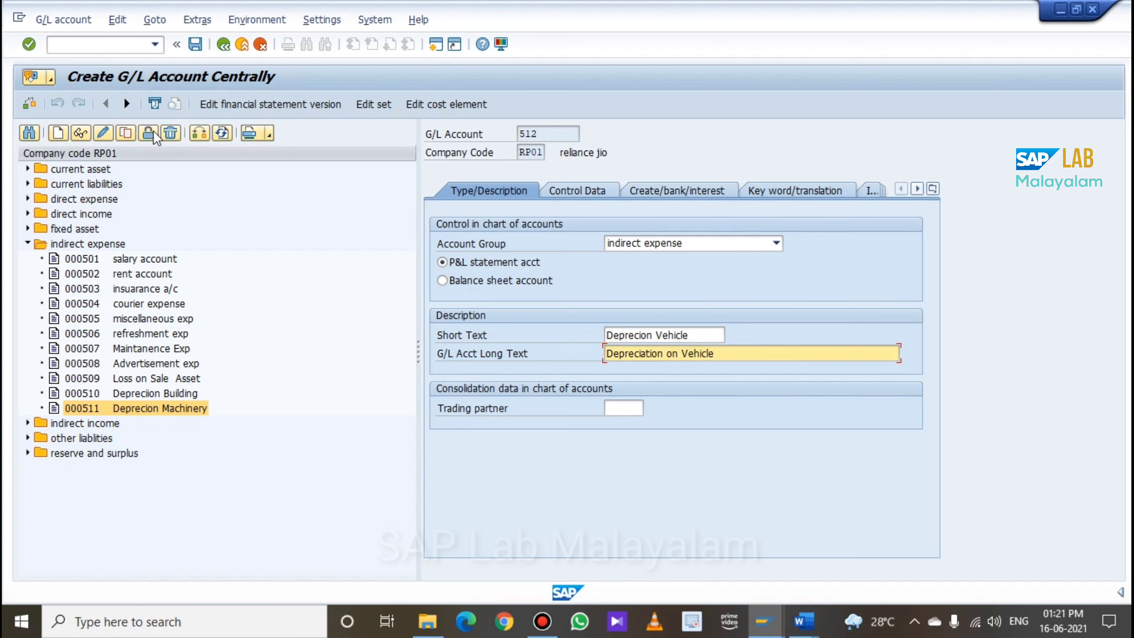
click(196, 46)
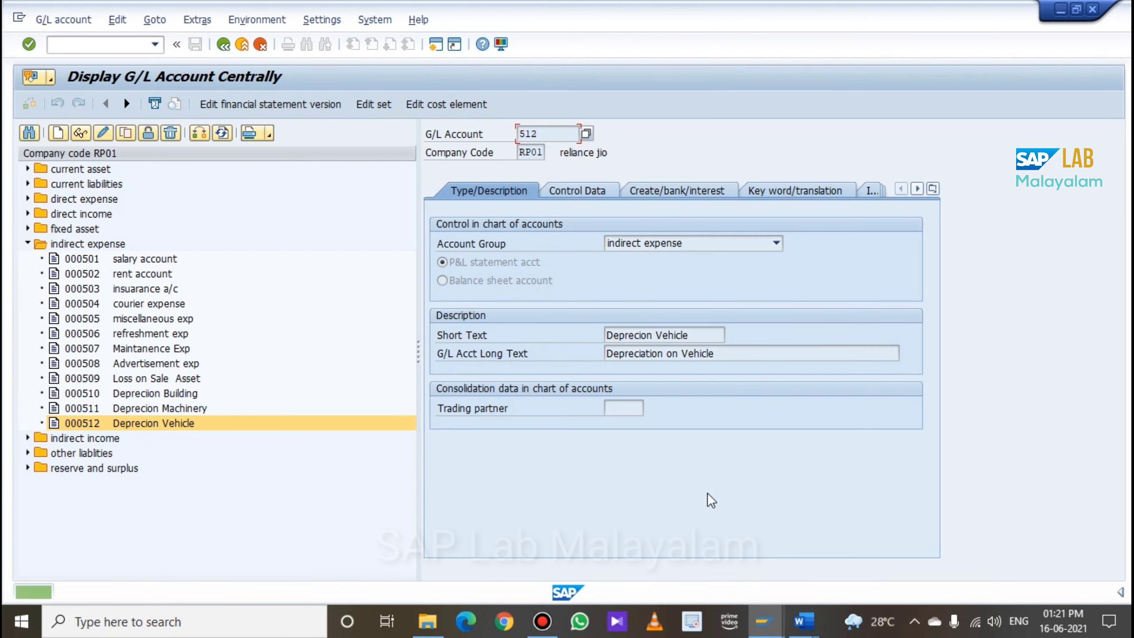
Check the remaining Expense entries in the Word account table, then copy account 512 to a new account 513 in company code RP01
mouse_move(807, 628)
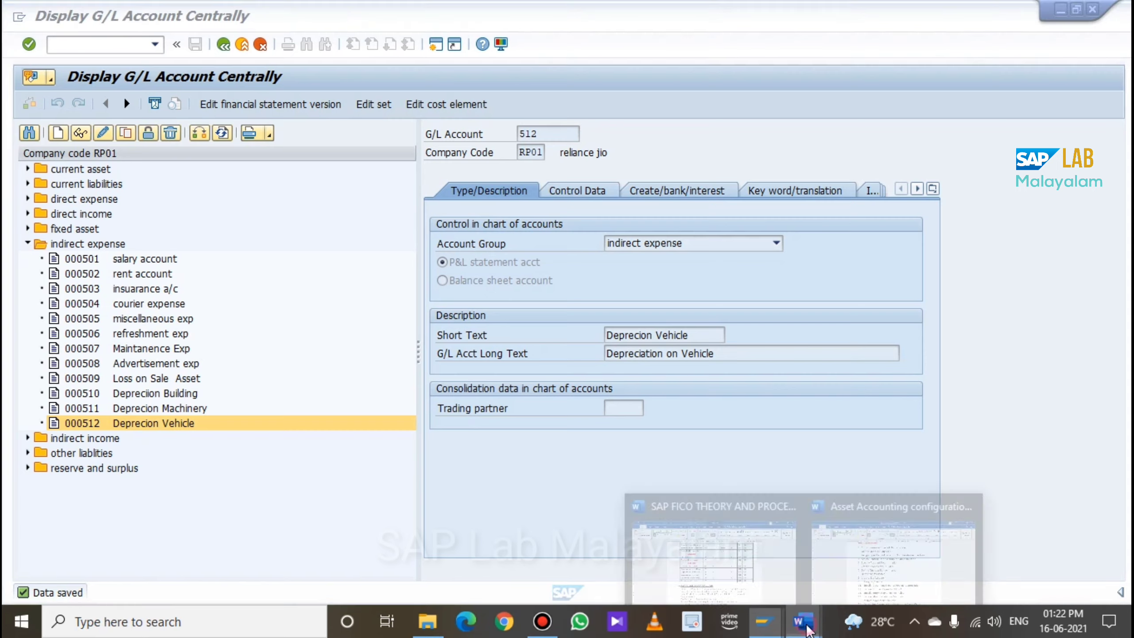
click(775, 572)
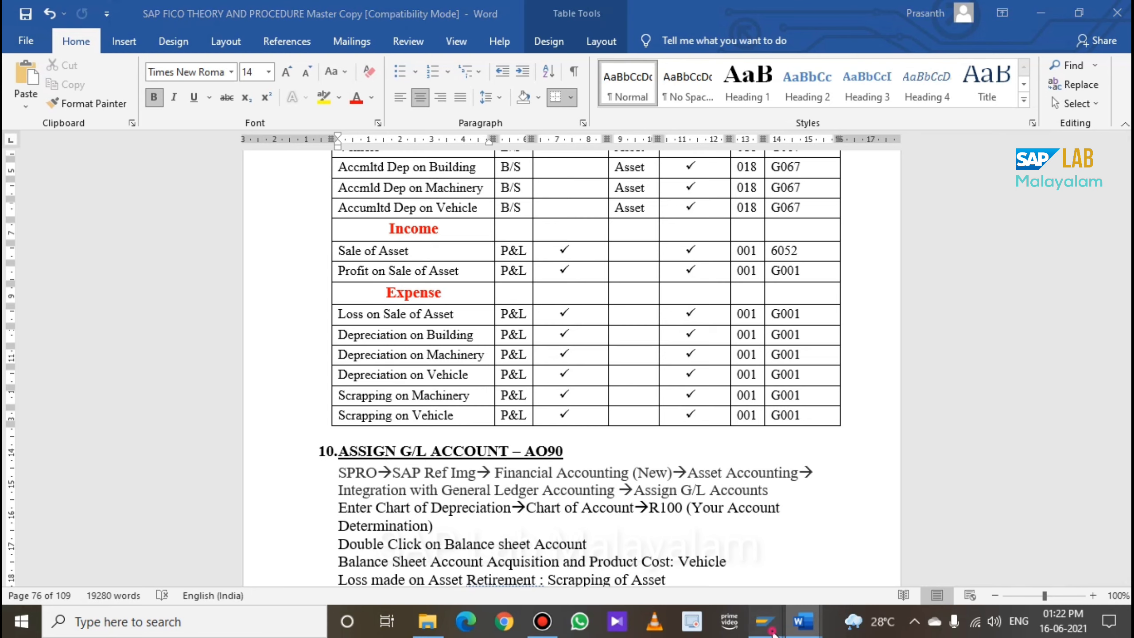
mouse_move(765, 621)
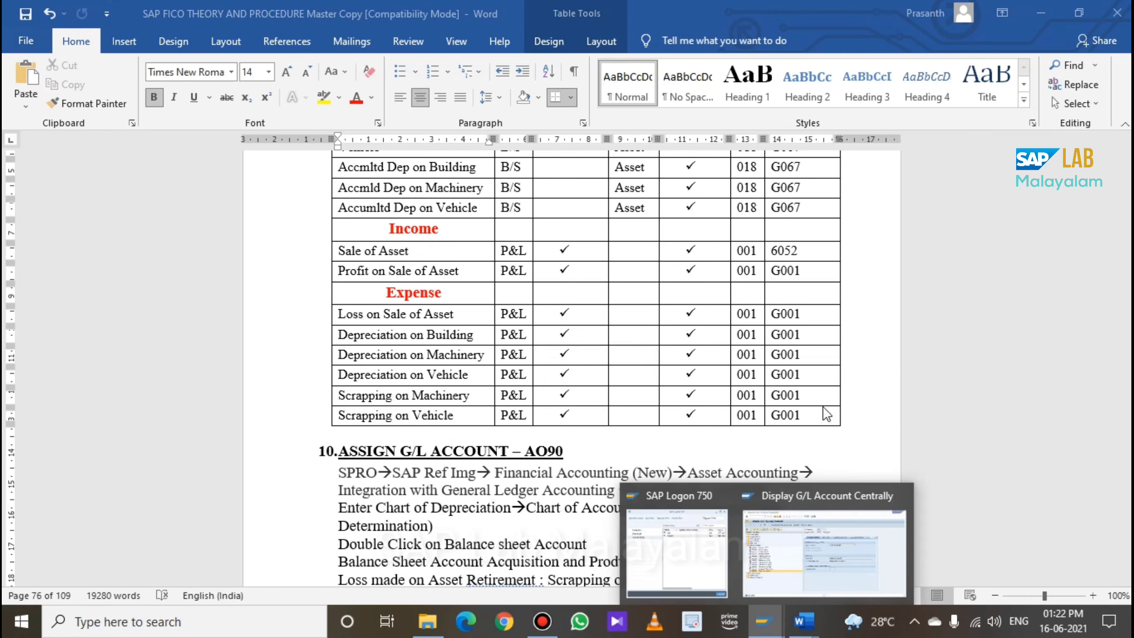
click(898, 565)
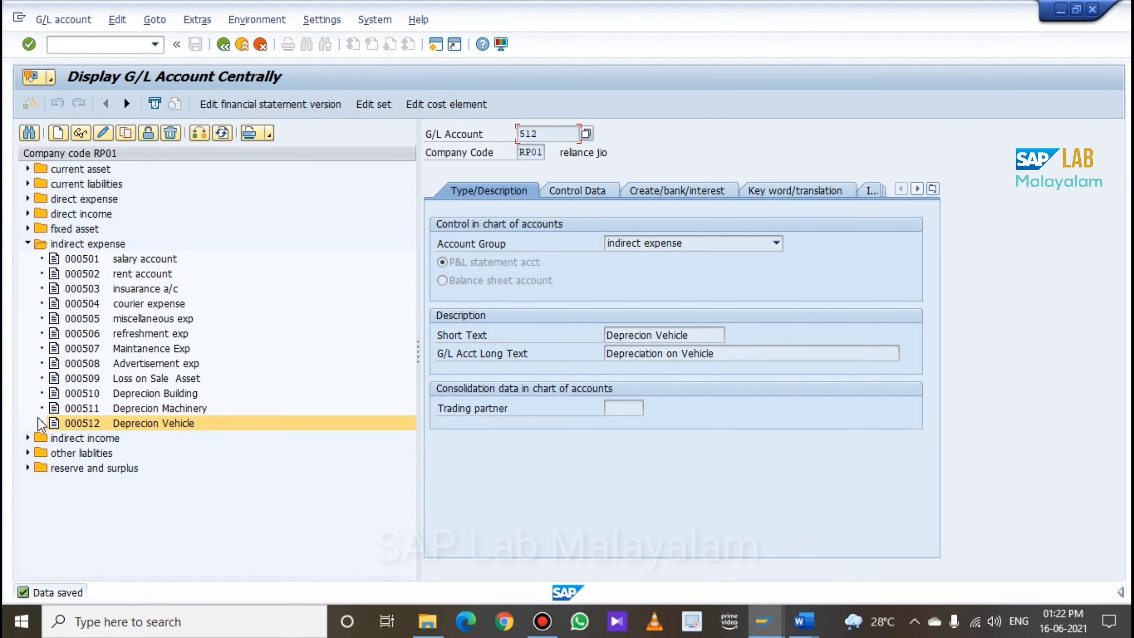
click(127, 132)
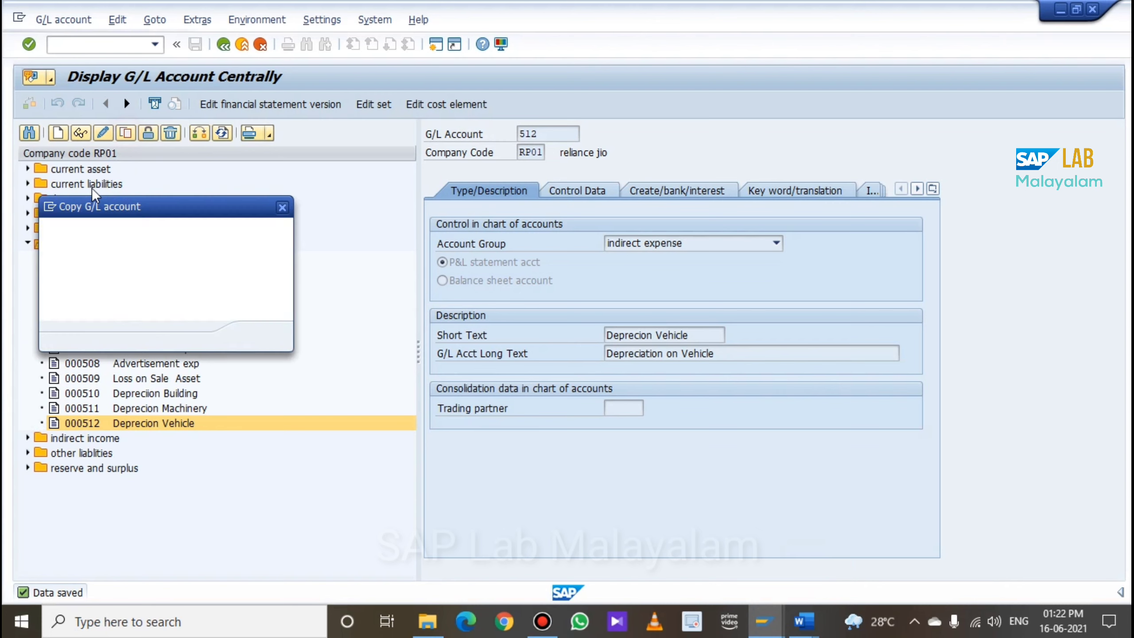
click(207, 270)
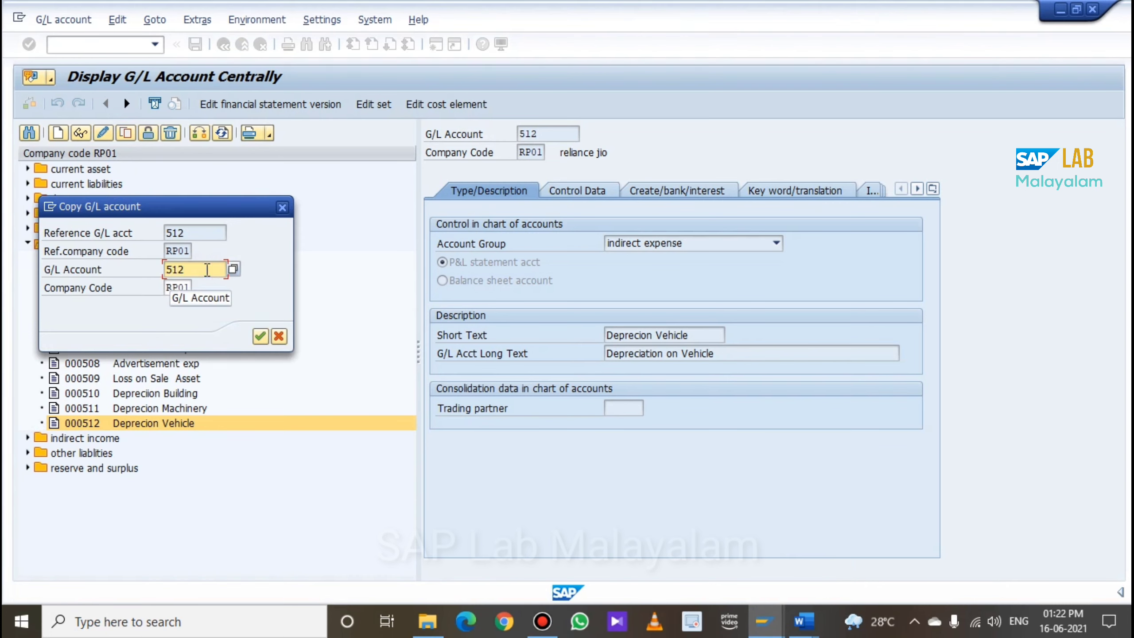
key(BackSpace)
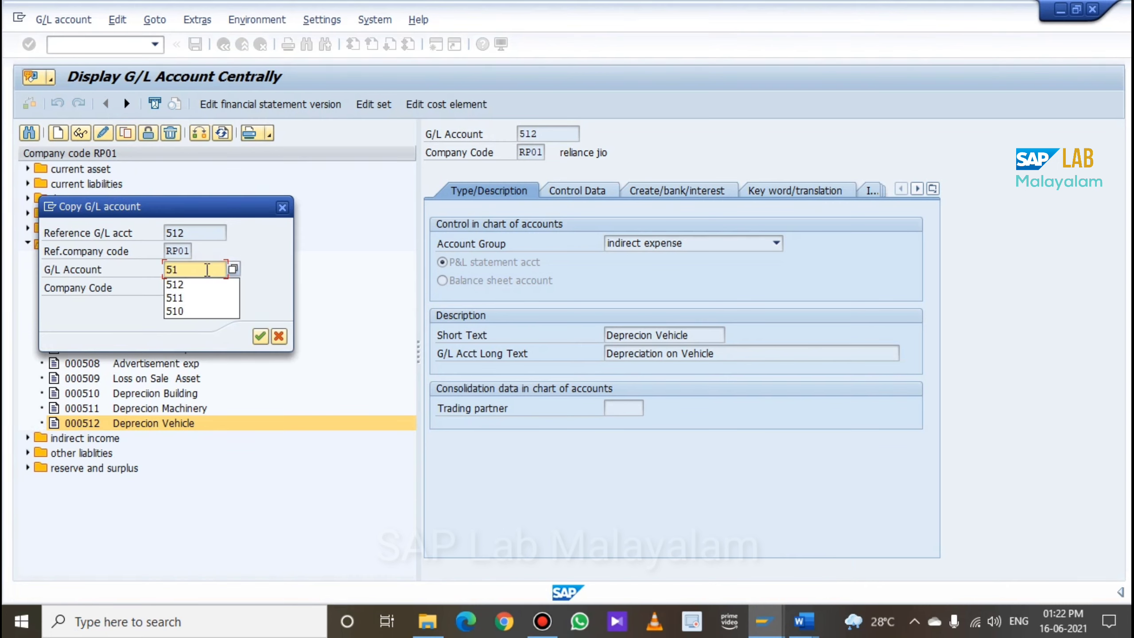
text(3)
key(Return)
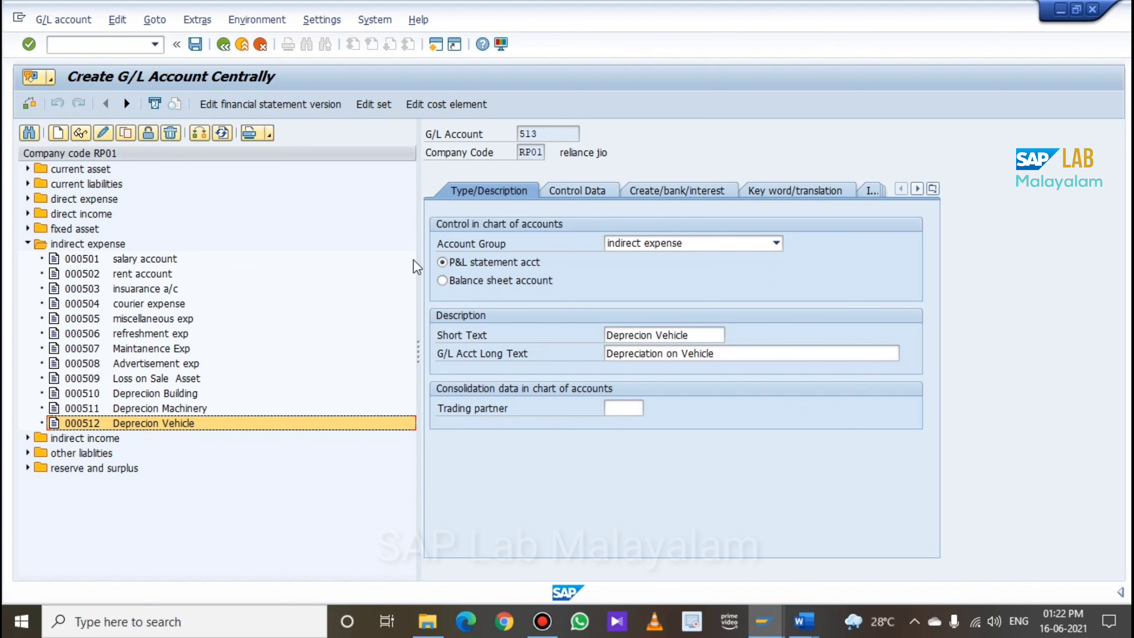
Replace account 513's short text with "Scrap on Machinery"
drag(701, 335, 147, 335)
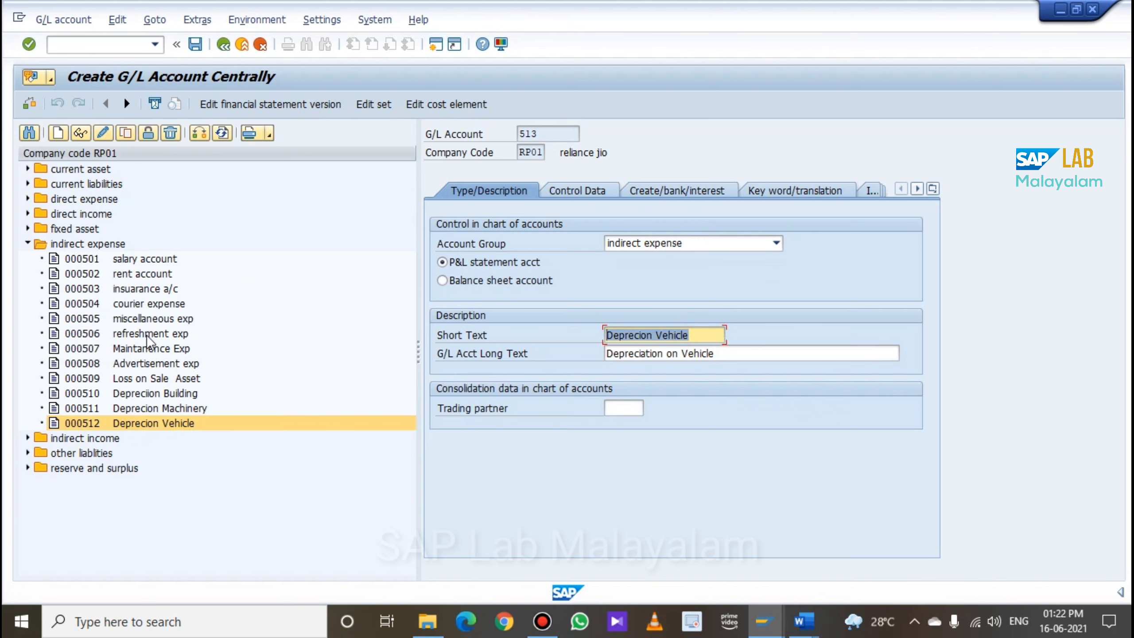
text(Scrap)
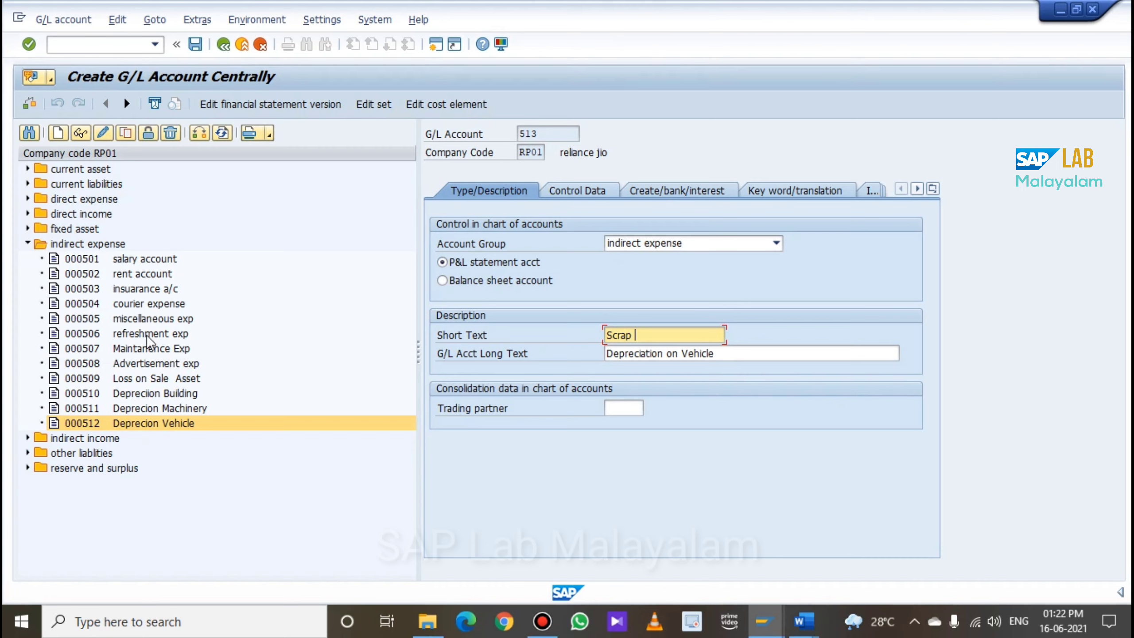
text( MA)
key(BackSpace)
text(achinery)
click(634, 335)
text(on)
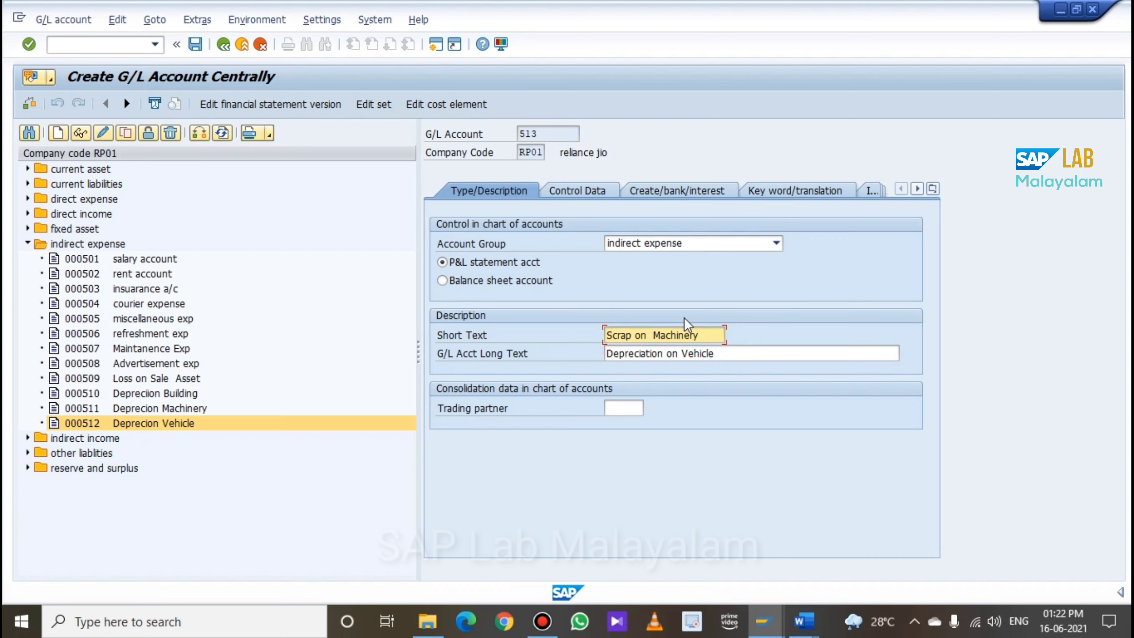
Set account 513's long text to "Scrapping on Machinery" and save the account
click(737, 356)
key(ctrl+a)
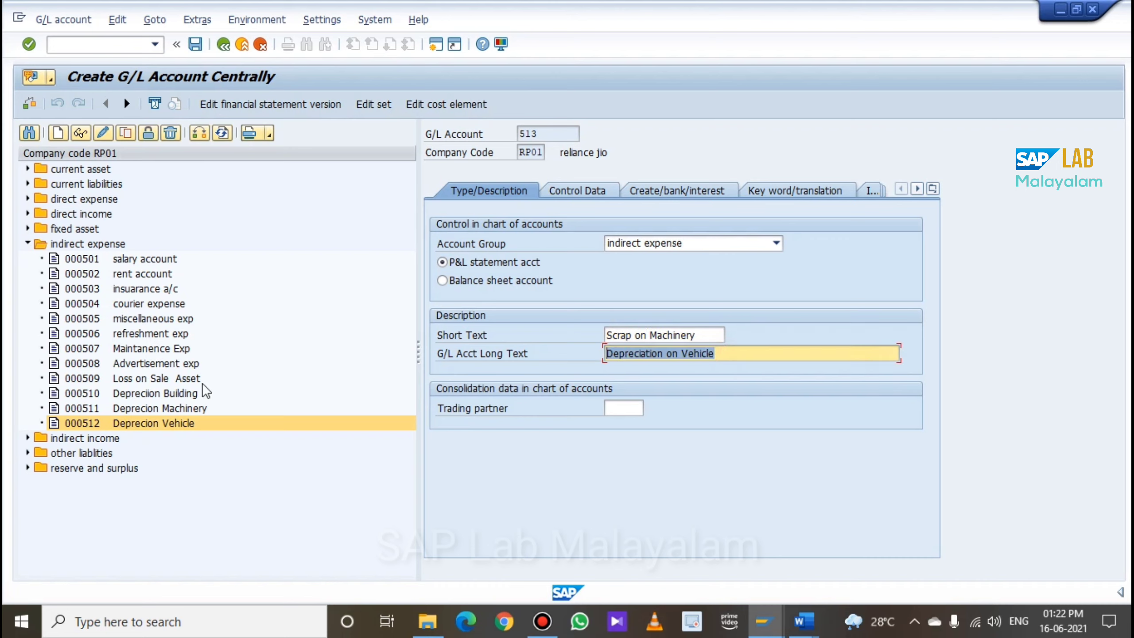
text(Scra)
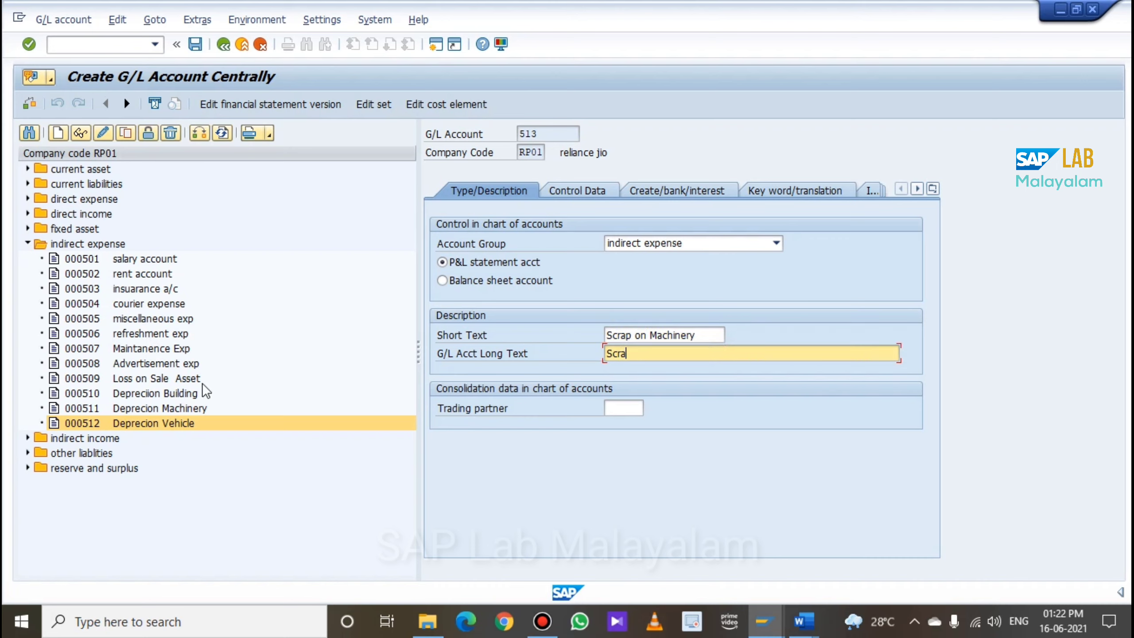
text(pping of)
key(BackSpace)
key(BackSpace)
key(BackSpace)
text(of Machinery)
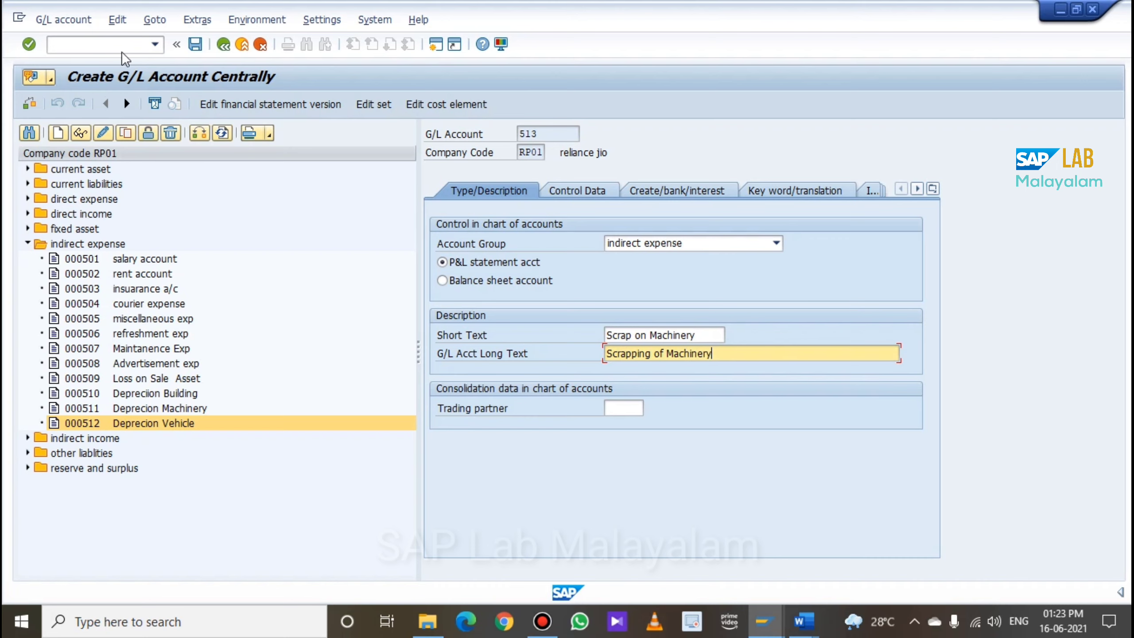
click(665, 353)
key(BackSpace)
text(n Machinery)
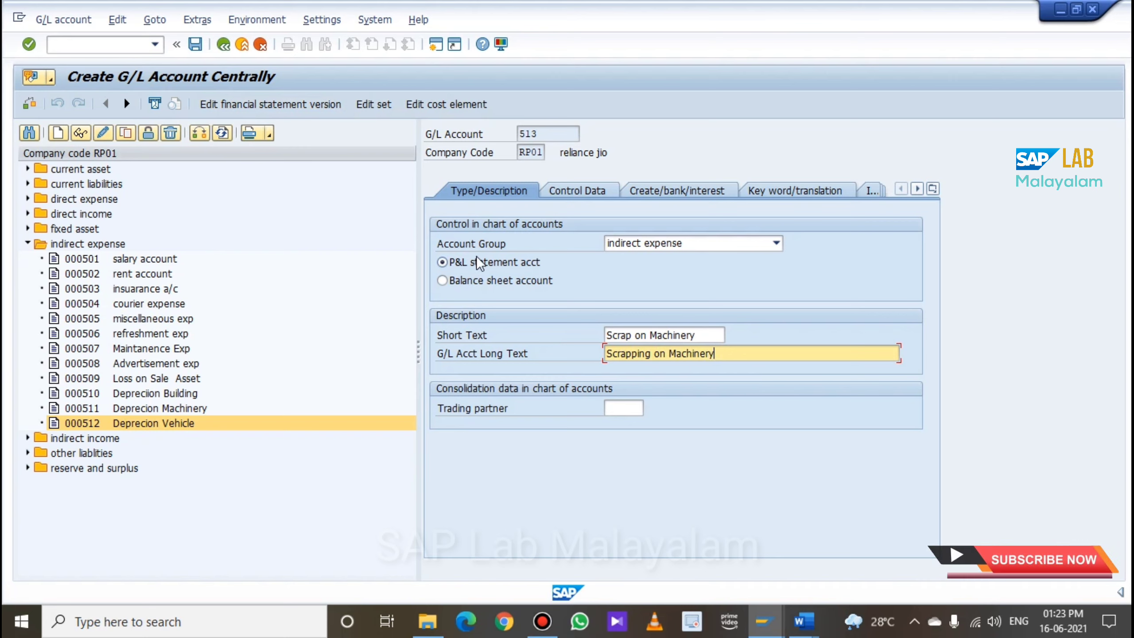
click(195, 44)
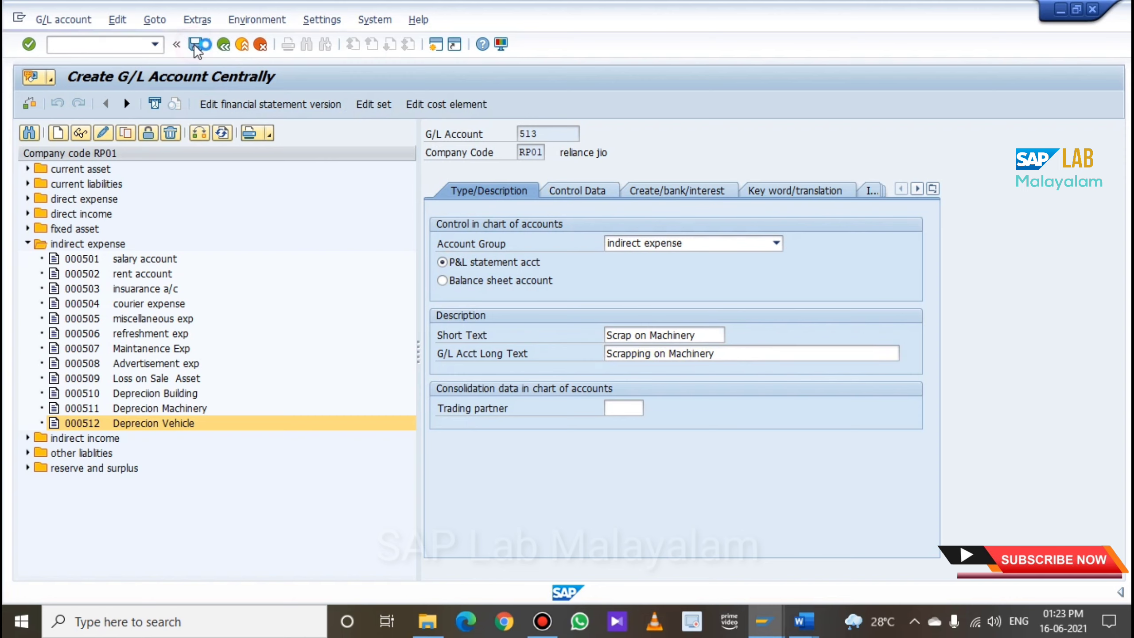
Copy account 513 to a new account 514 in company code RP01
click(126, 132)
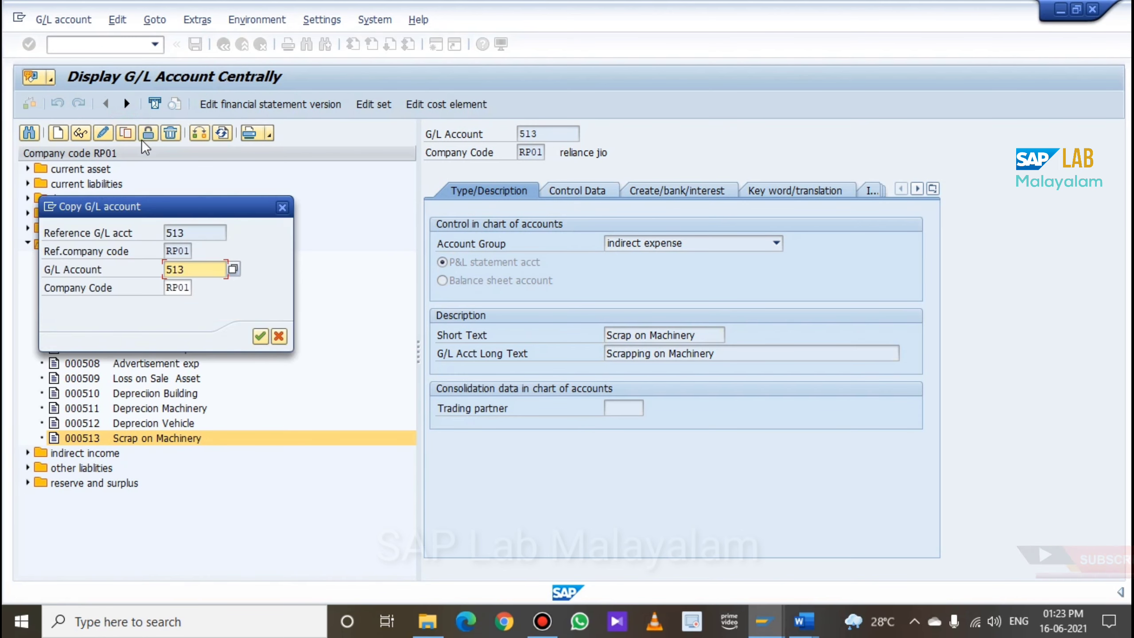
click(202, 271)
key(BackSpace)
text(4)
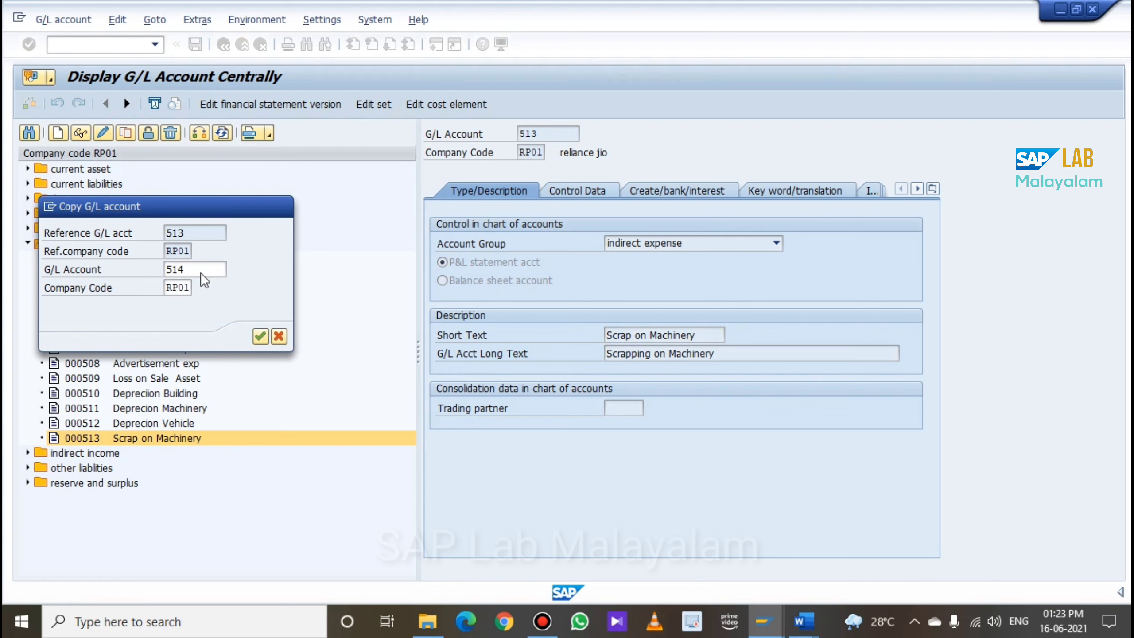
key(Return)
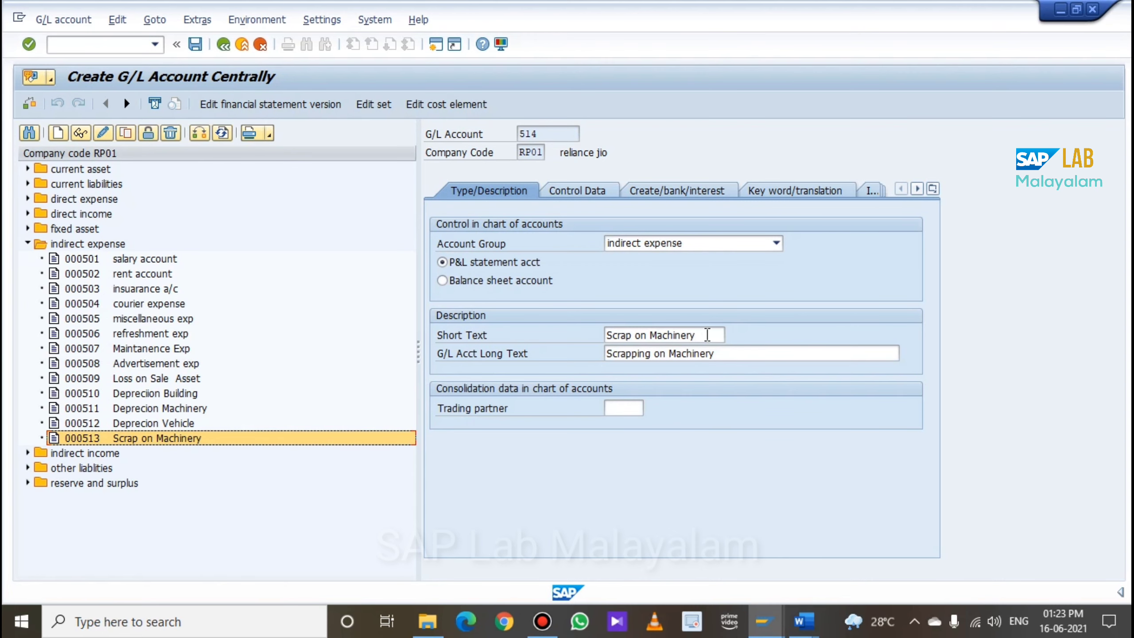
Change account 514's short text to "Scrap on Vehicle"
drag(710, 335, 653, 340)
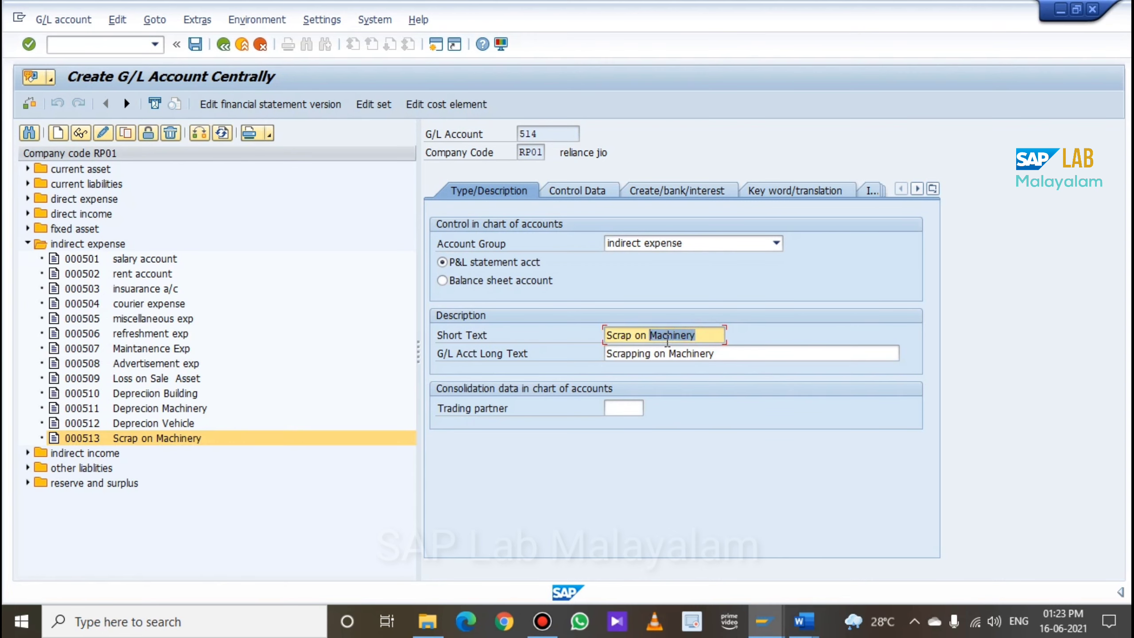
text(Vehicel)
key(BackSpace)
key(BackSpace)
key(BackSpace)
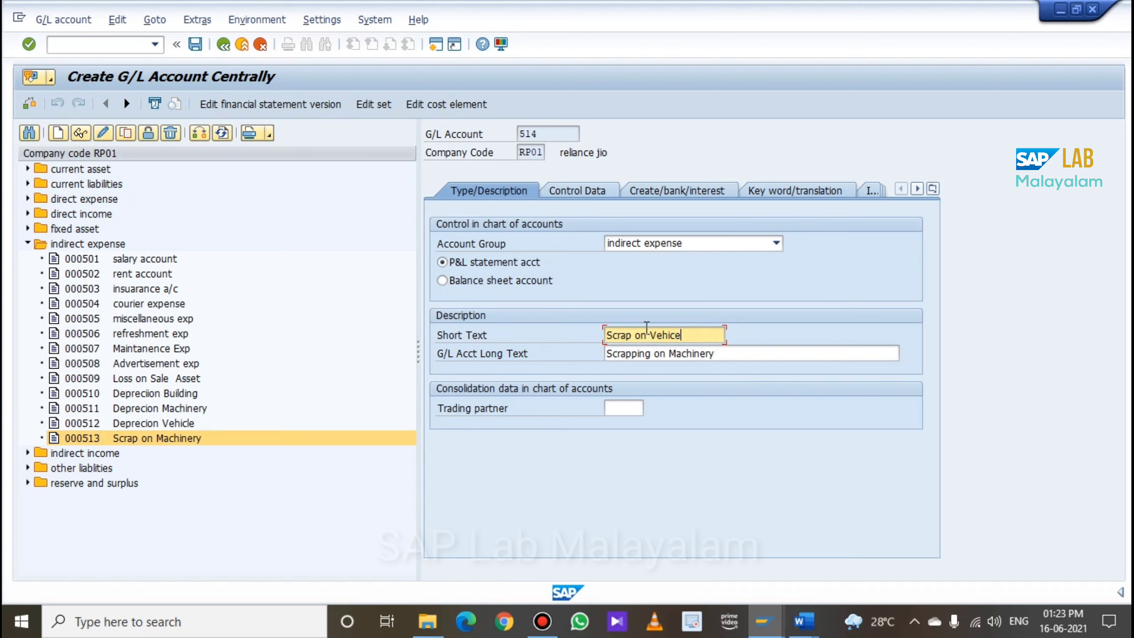
text(cle)
Set account 514's long text to "Scrapping on Vehicle" and save the account
drag(719, 356, 671, 358)
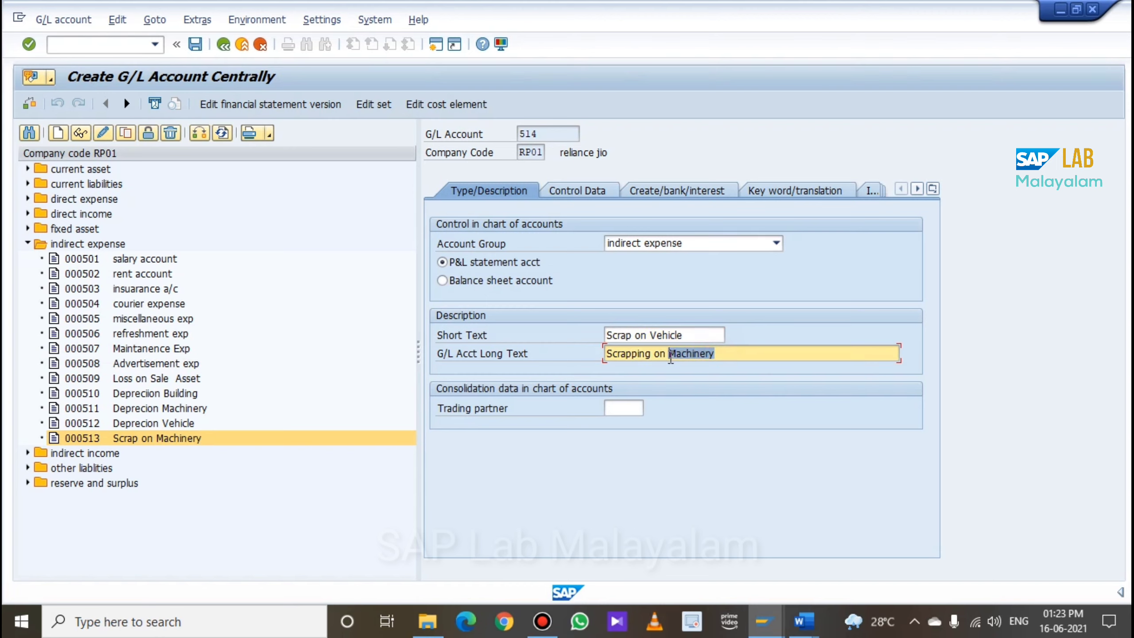
text(Vehicle)
click(194, 44)
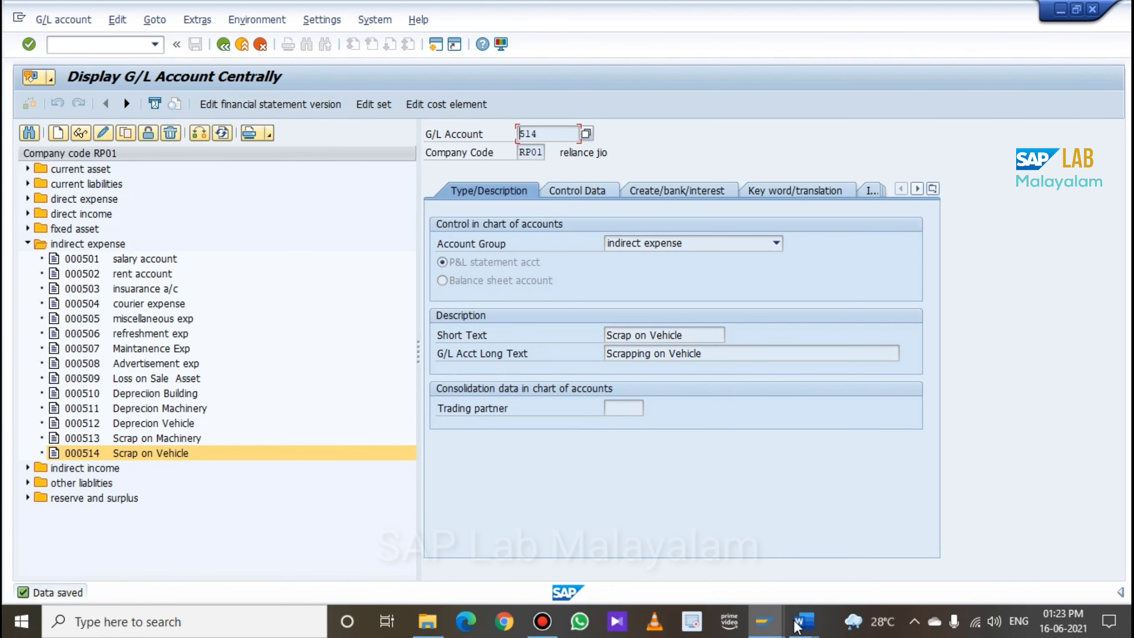
Switch to the Word document and review the Land, Building, Machinery and Vehicle rows under Fixed Asset in the account table
mouse_move(804, 621)
click(782, 573)
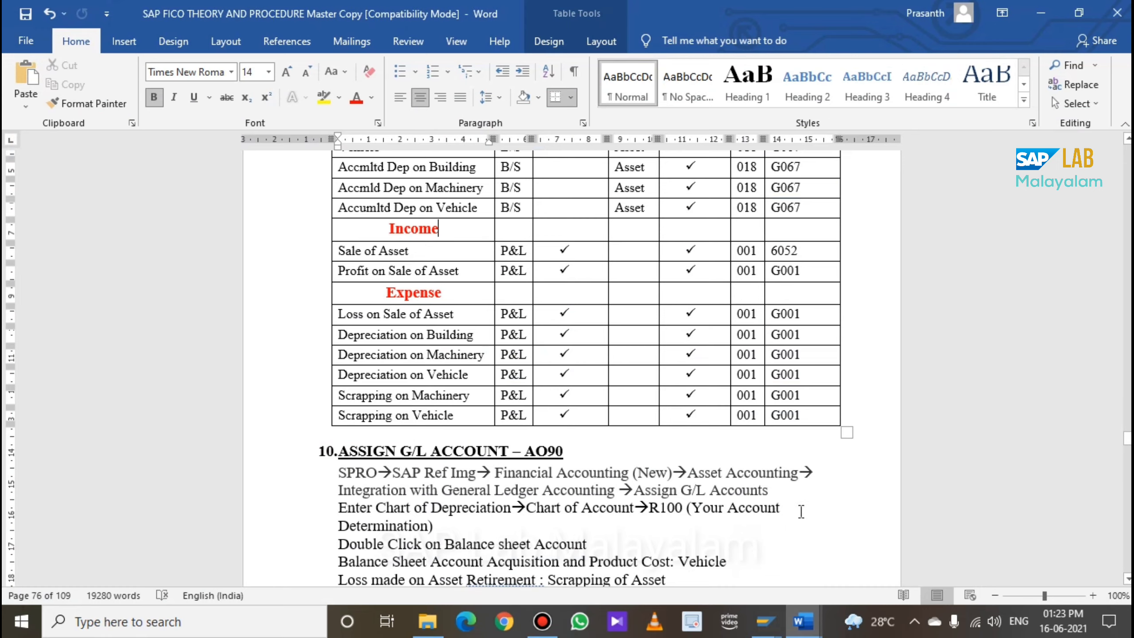
scroll(799, 506, up, 3)
click(602, 348)
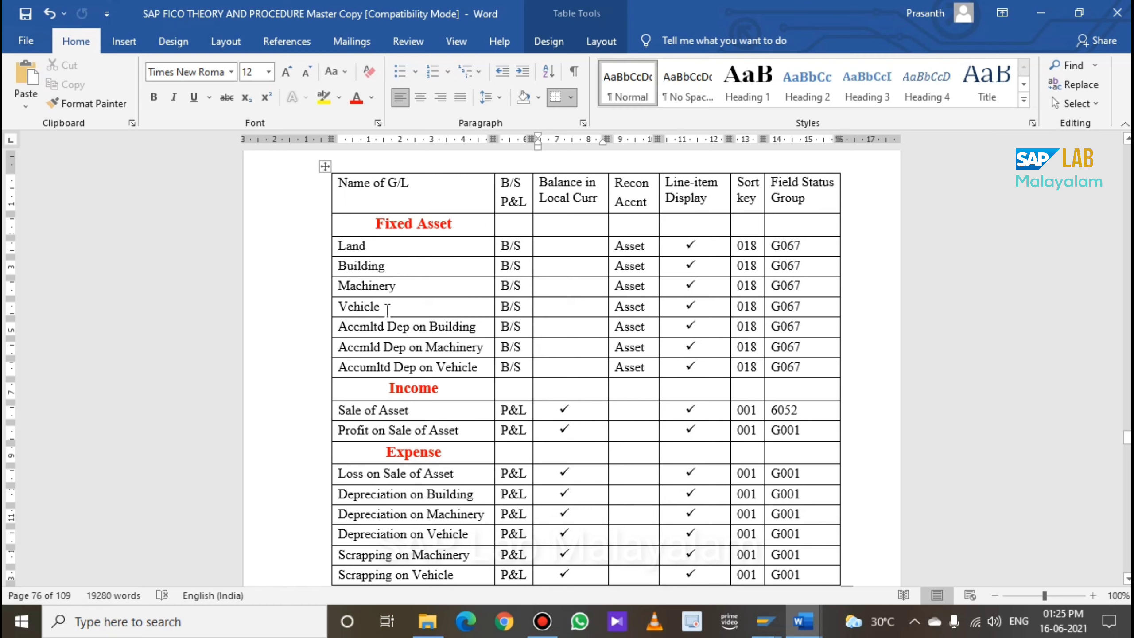
mouse_move(402, 310)
mouse_down()
mouse_move(382, 224)
mouse_move(381, 244)
mouse_up()
click(420, 265)
click(409, 286)
click(401, 308)
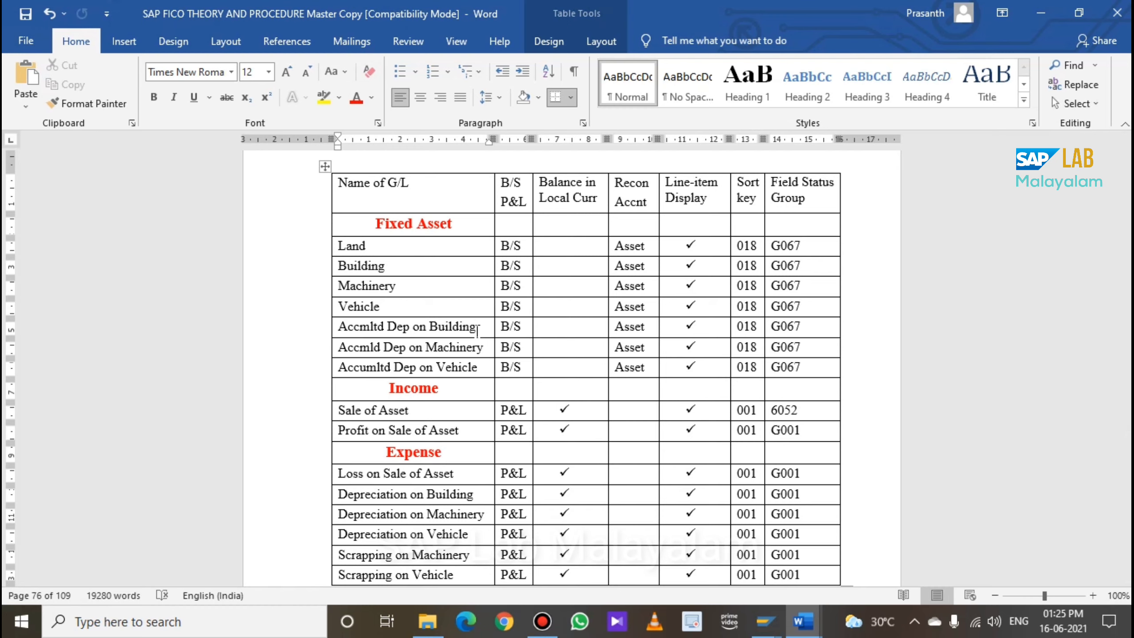
Review the Income rows, then the Loss on Sale of Asset and Depreciation rows under Expense in the account table
scroll(455, 291, down, 1)
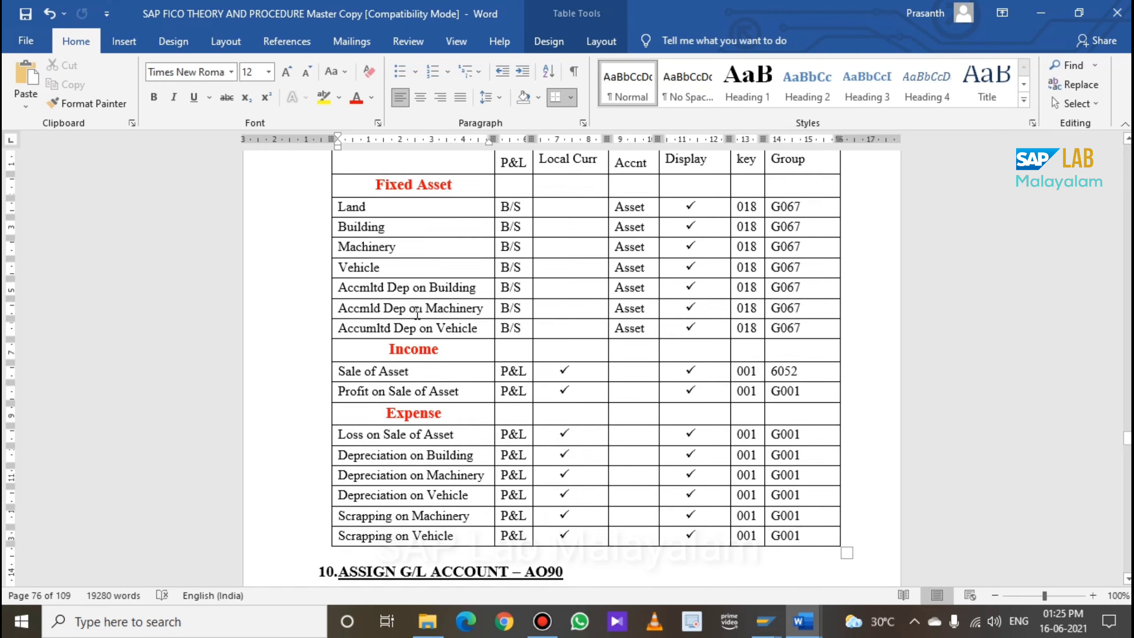
drag(416, 373, 322, 375)
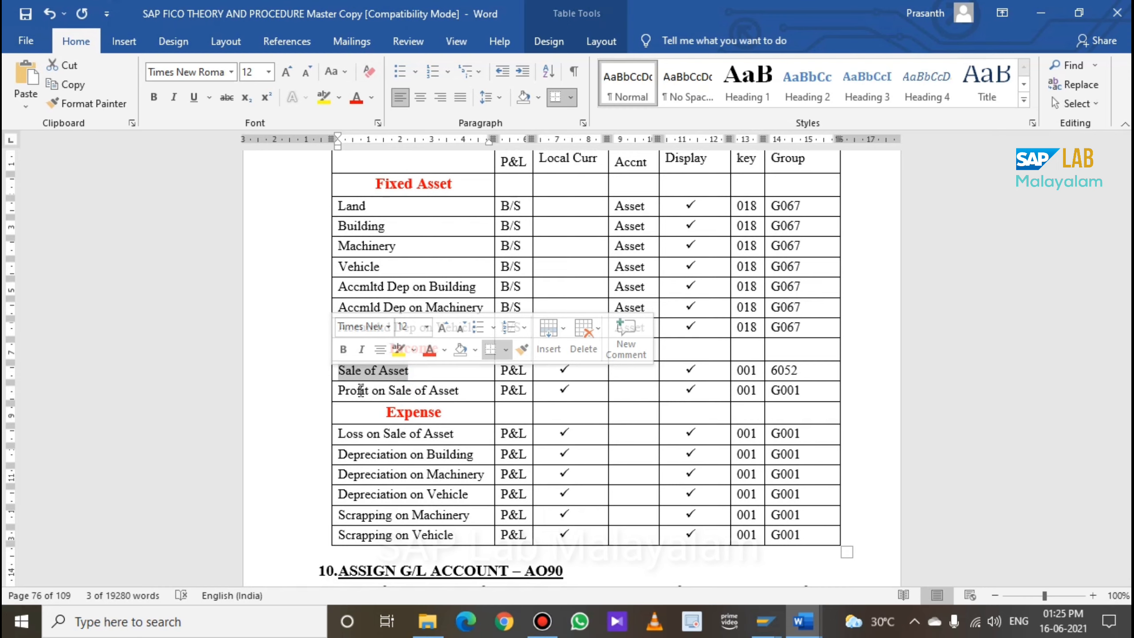
click(432, 375)
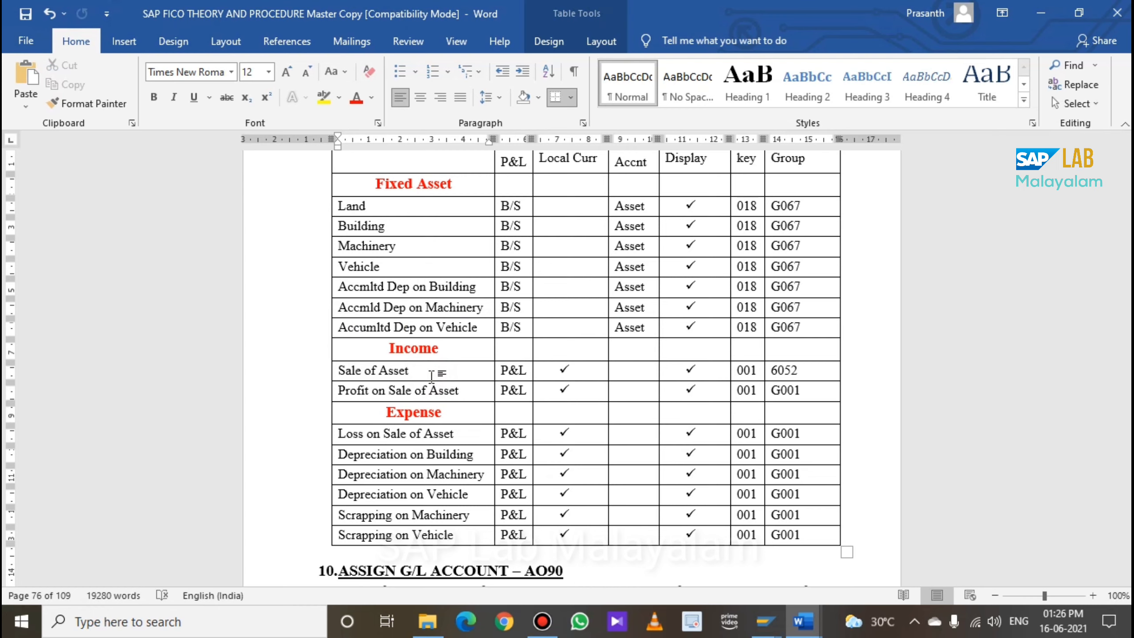
drag(464, 390, 300, 391)
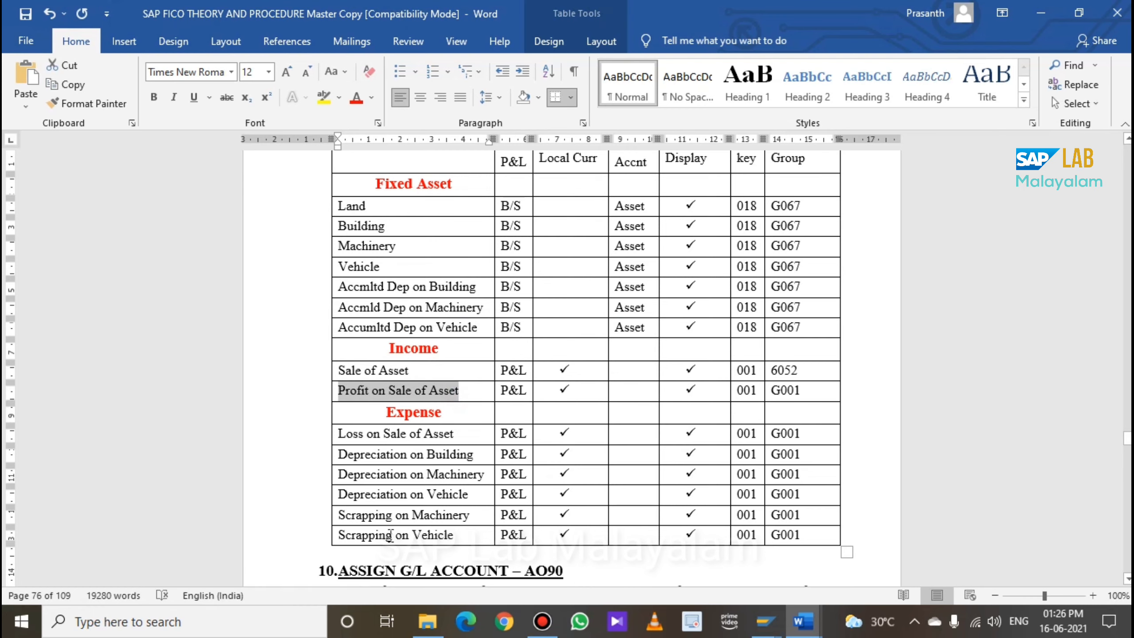
drag(457, 434, 330, 434)
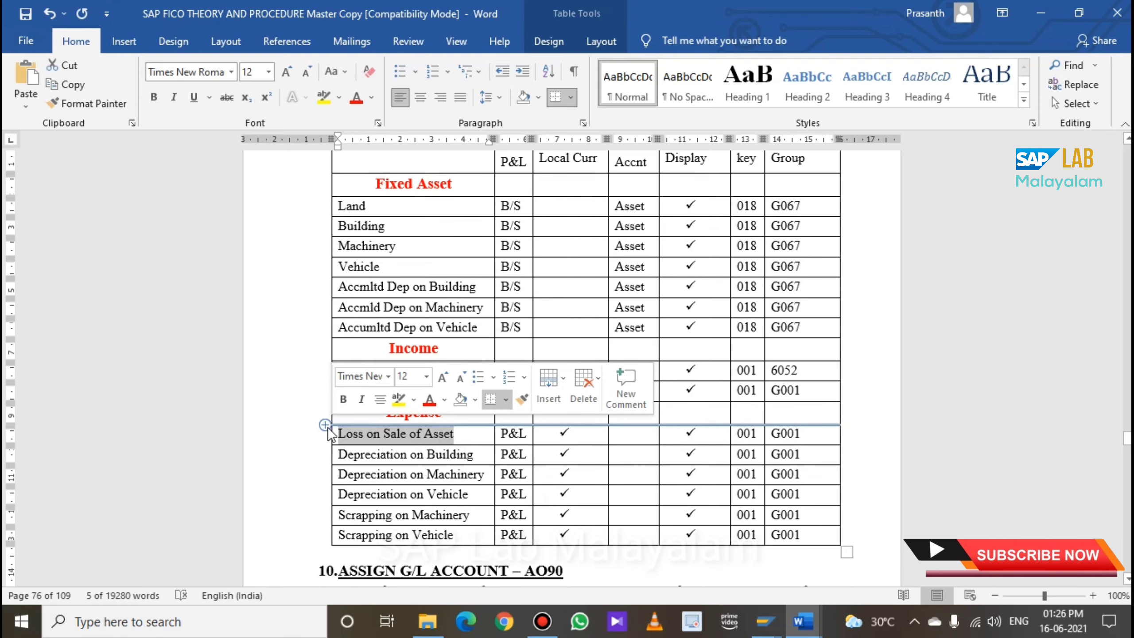
scroll(348, 374, down, 2)
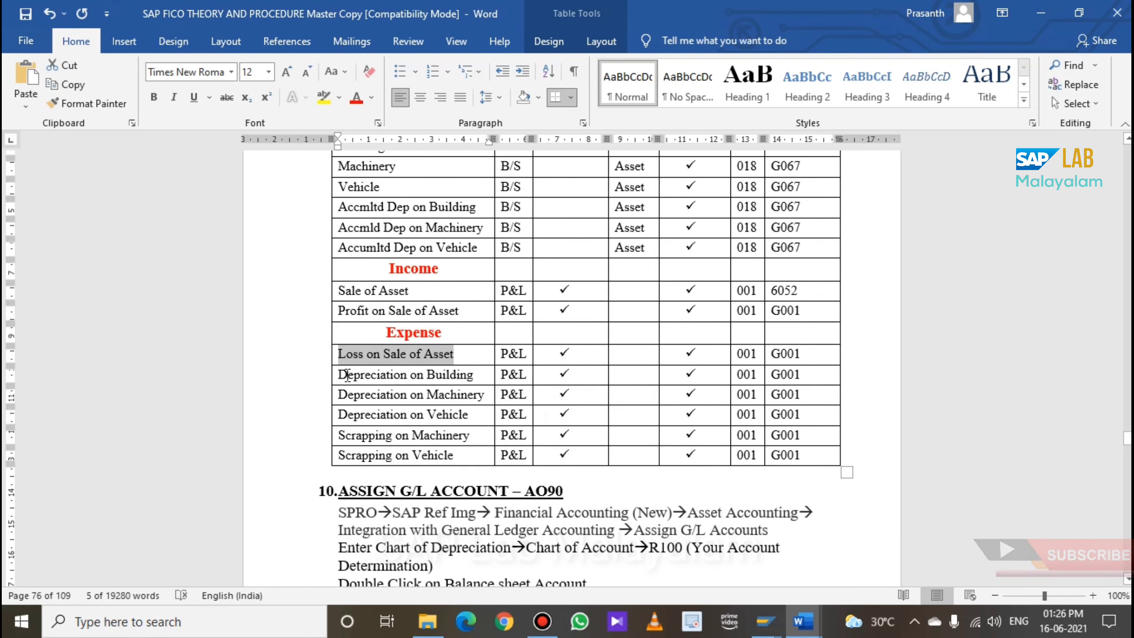
click(339, 372)
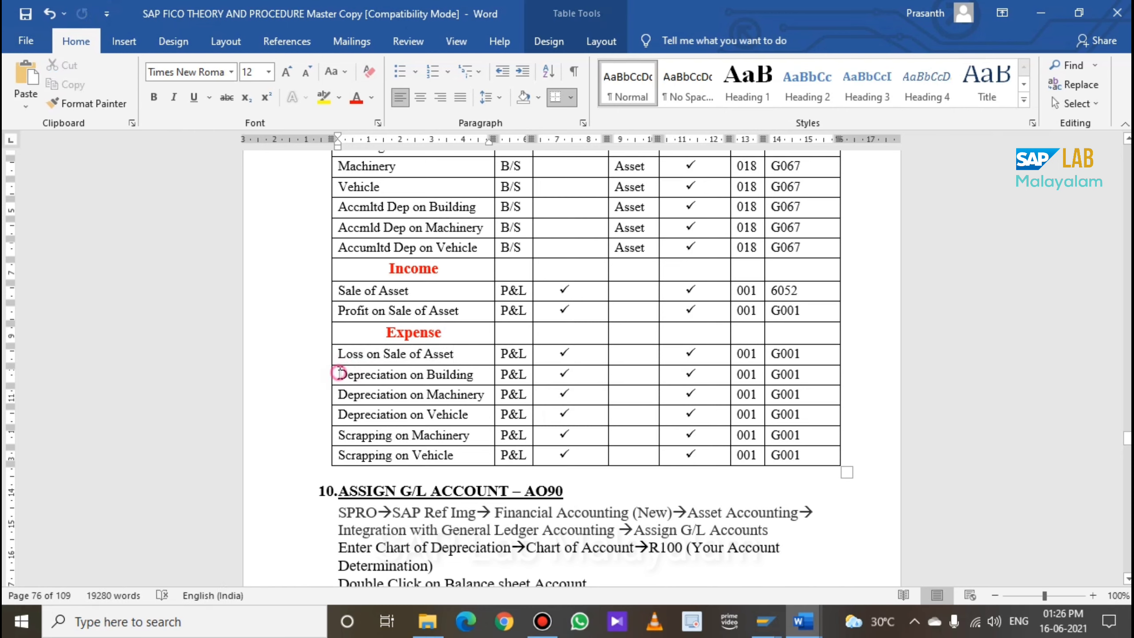
drag(338, 372, 474, 374)
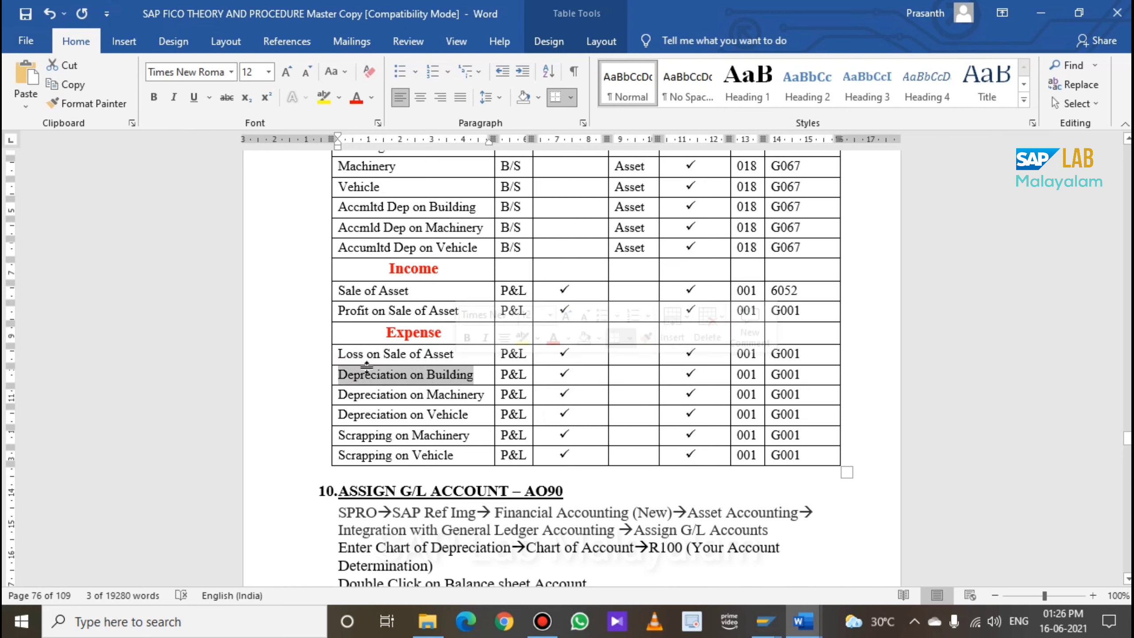
click(341, 395)
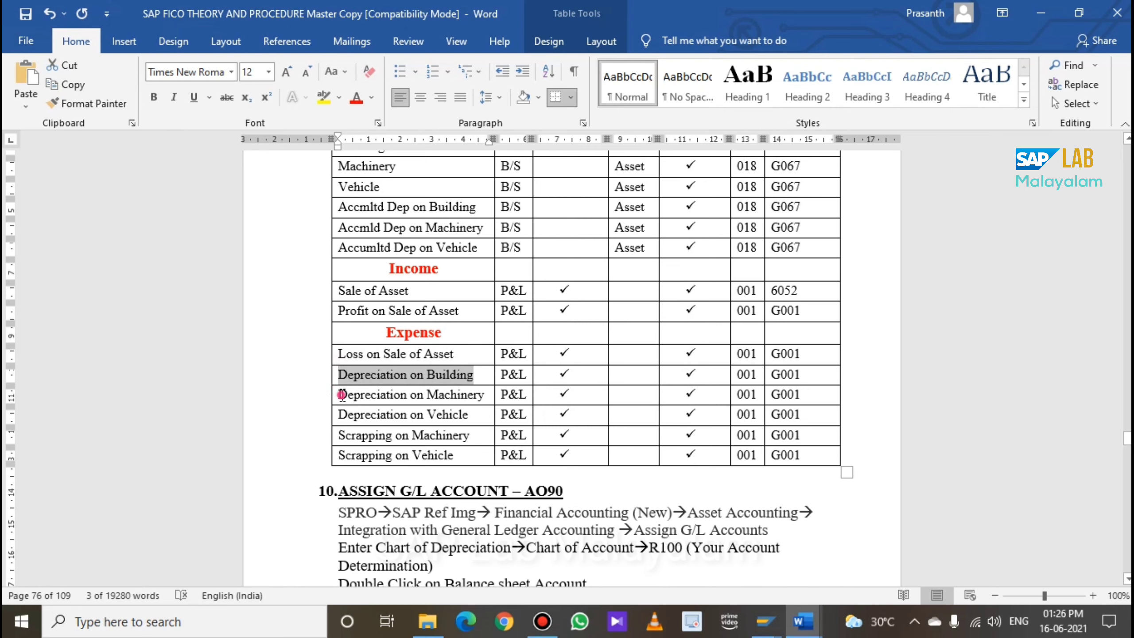
mouse_move(341, 394)
mouse_down()
mouse_move(485, 394)
mouse_move(422, 415)
mouse_move(339, 414)
mouse_up()
click(428, 394)
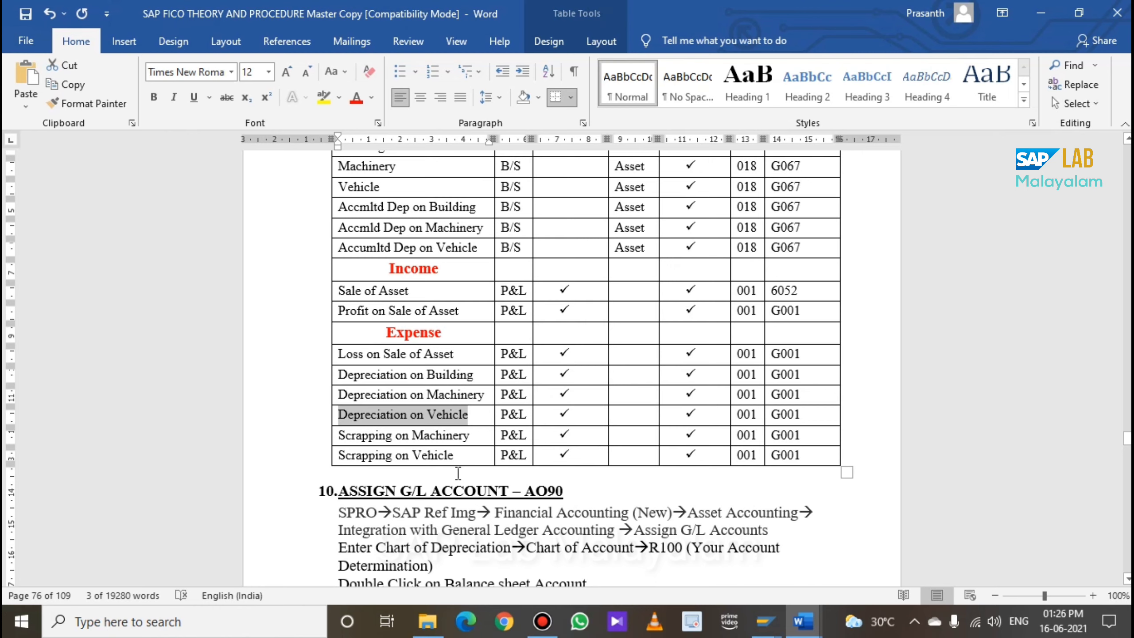
click(401, 396)
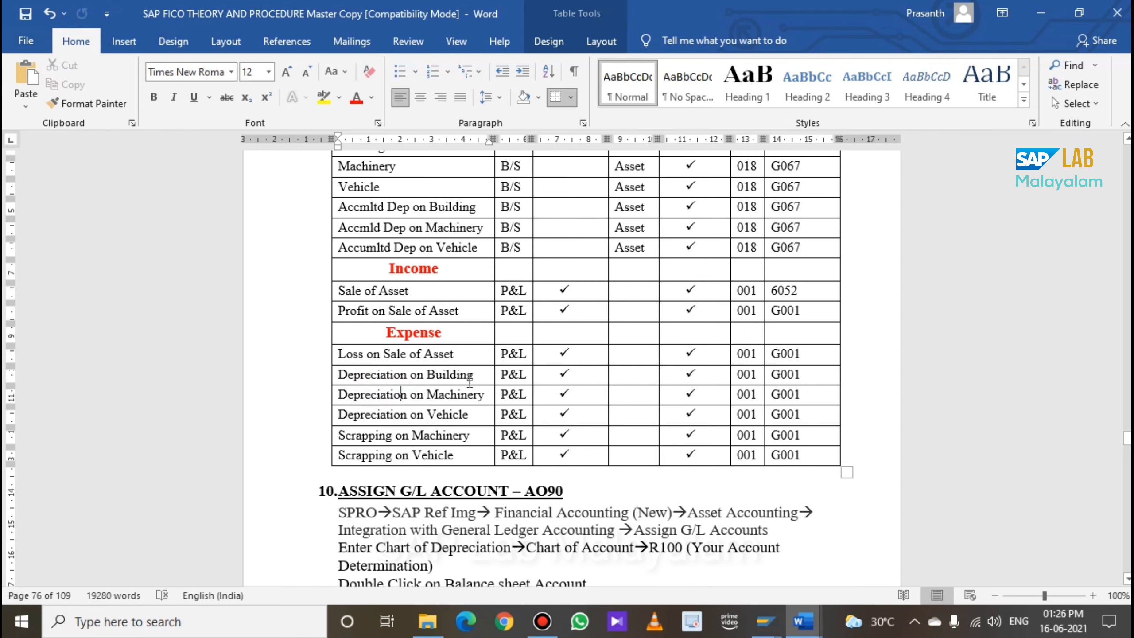
drag(476, 375, 372, 378)
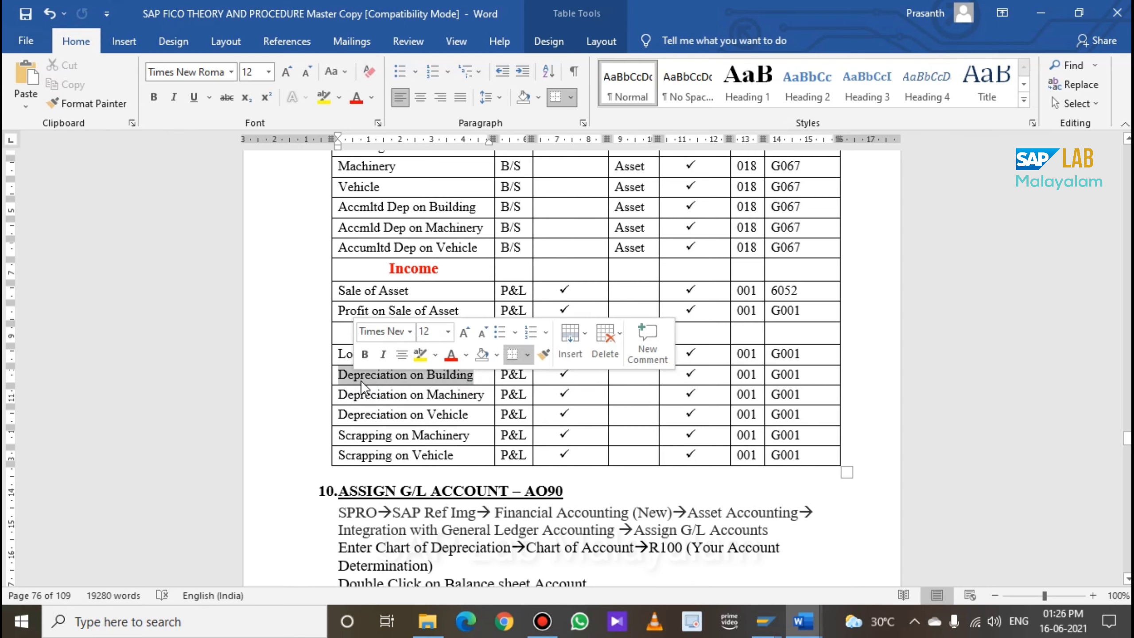
drag(478, 395, 386, 393)
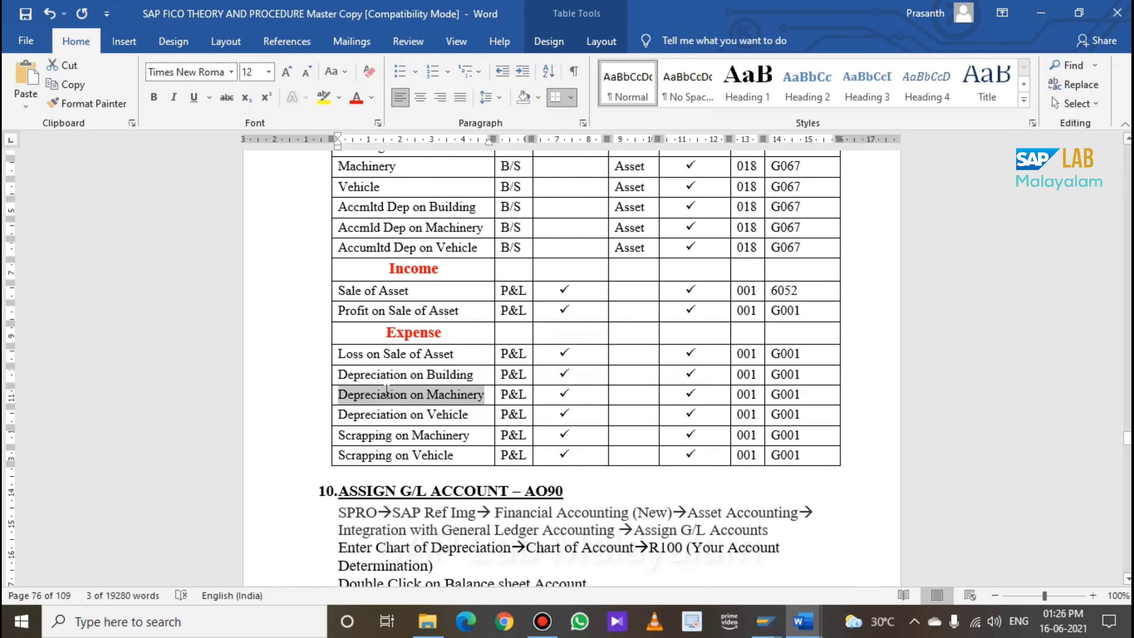
Examine the accumulated depreciation rows for Building and Machinery in the Fixed Asset section of the table
scroll(437, 382, up, 2)
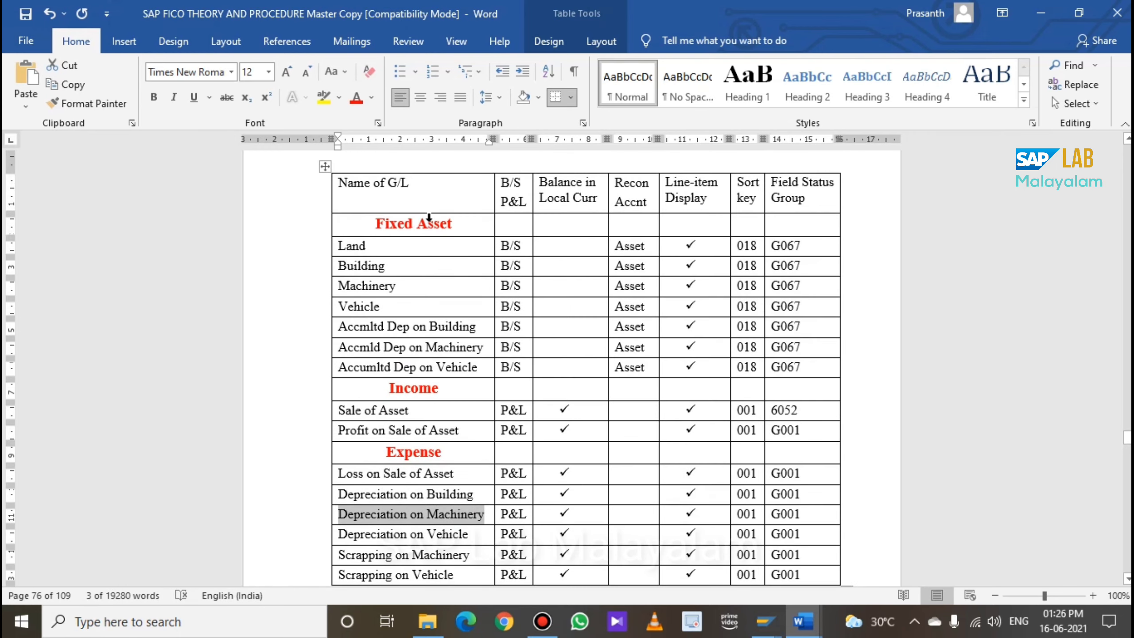
scroll(431, 223, up, 2)
scroll(478, 335, down, 2)
drag(477, 331, 340, 327)
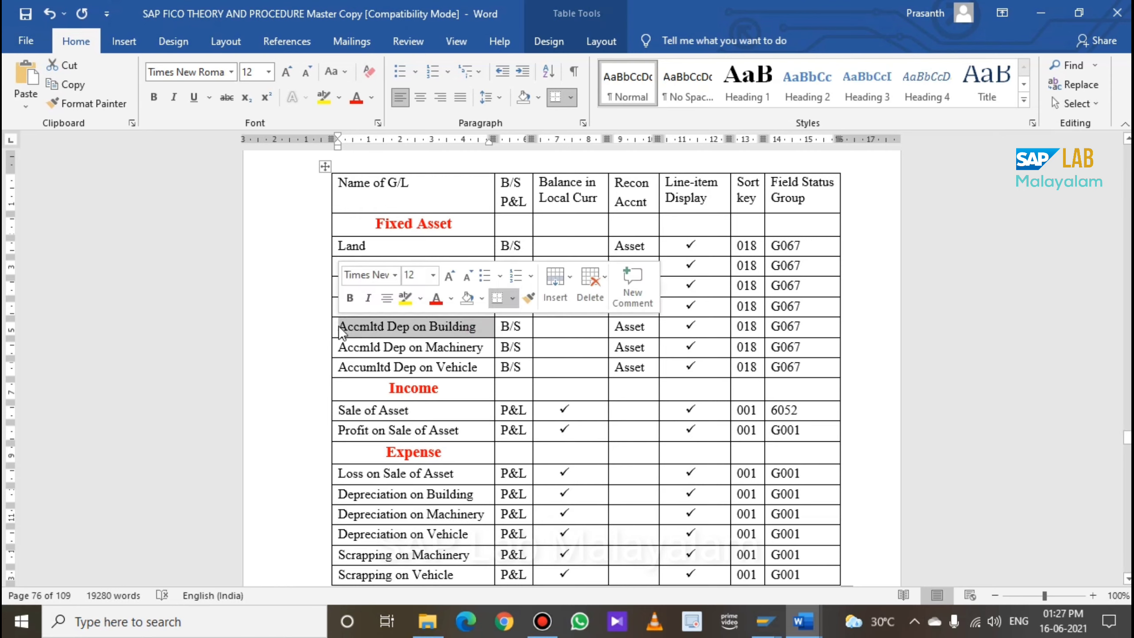
click(468, 330)
drag(475, 328, 363, 329)
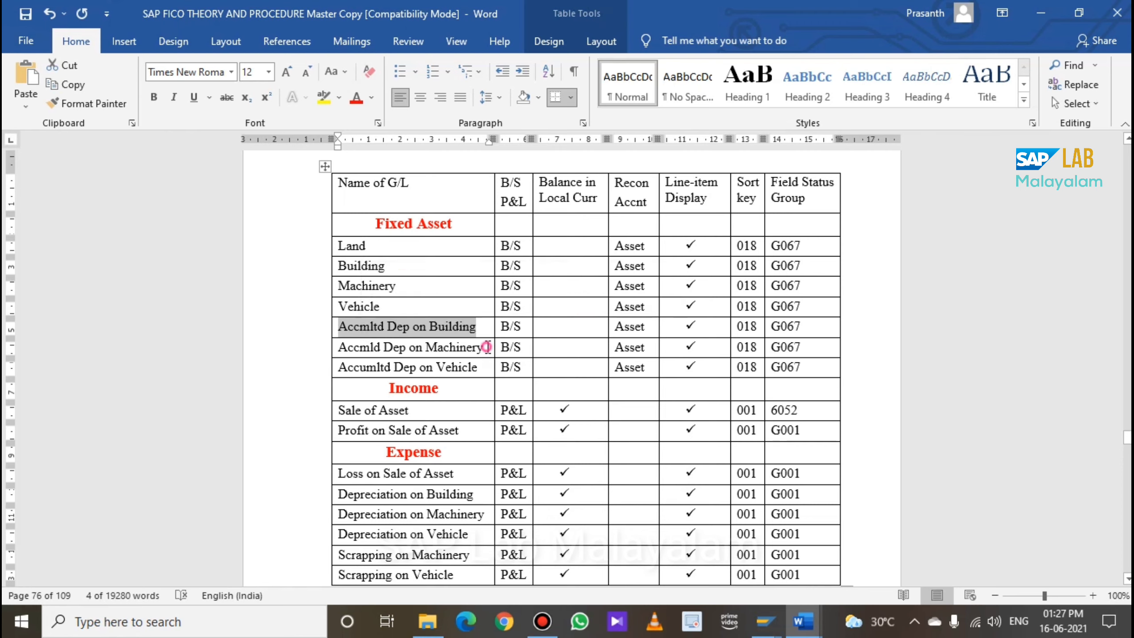
drag(487, 348, 338, 348)
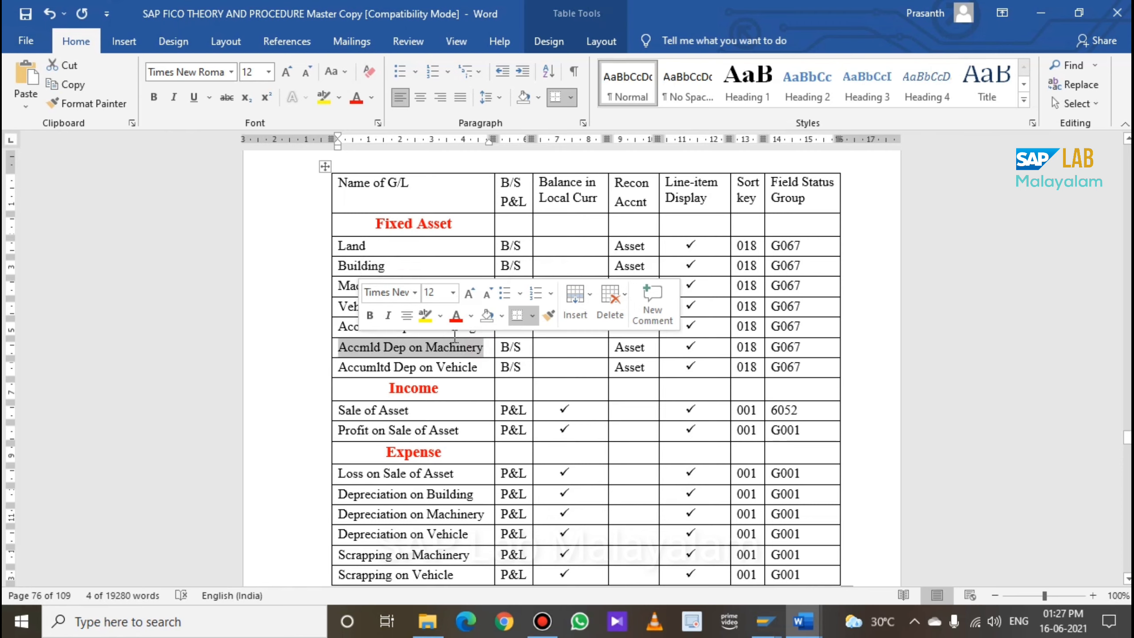
click(487, 346)
drag(487, 347, 338, 347)
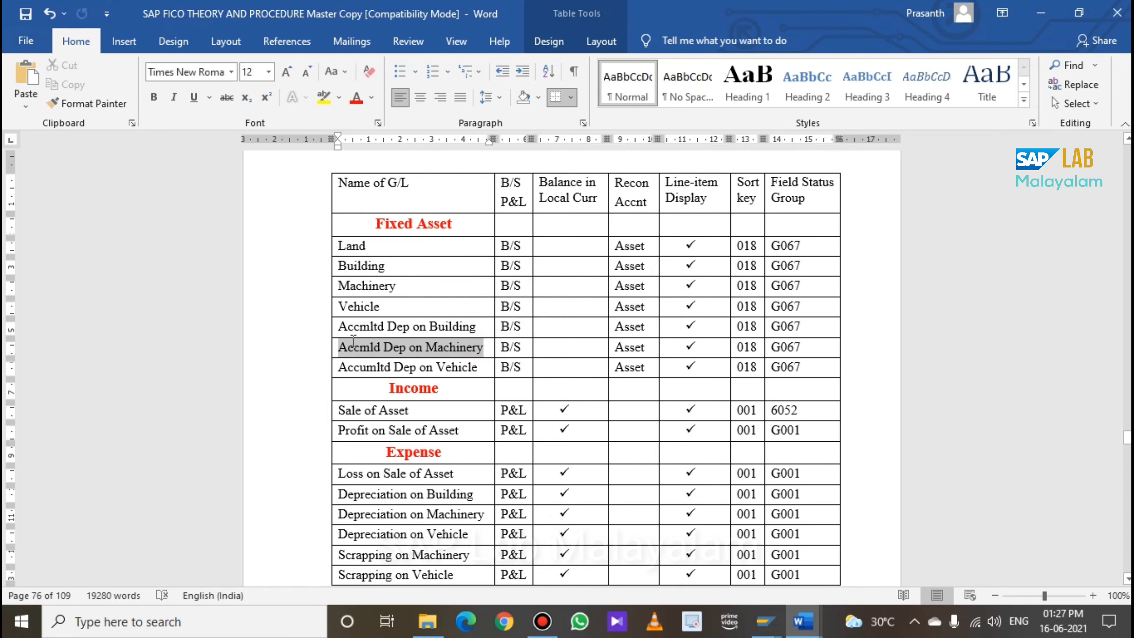
click(477, 348)
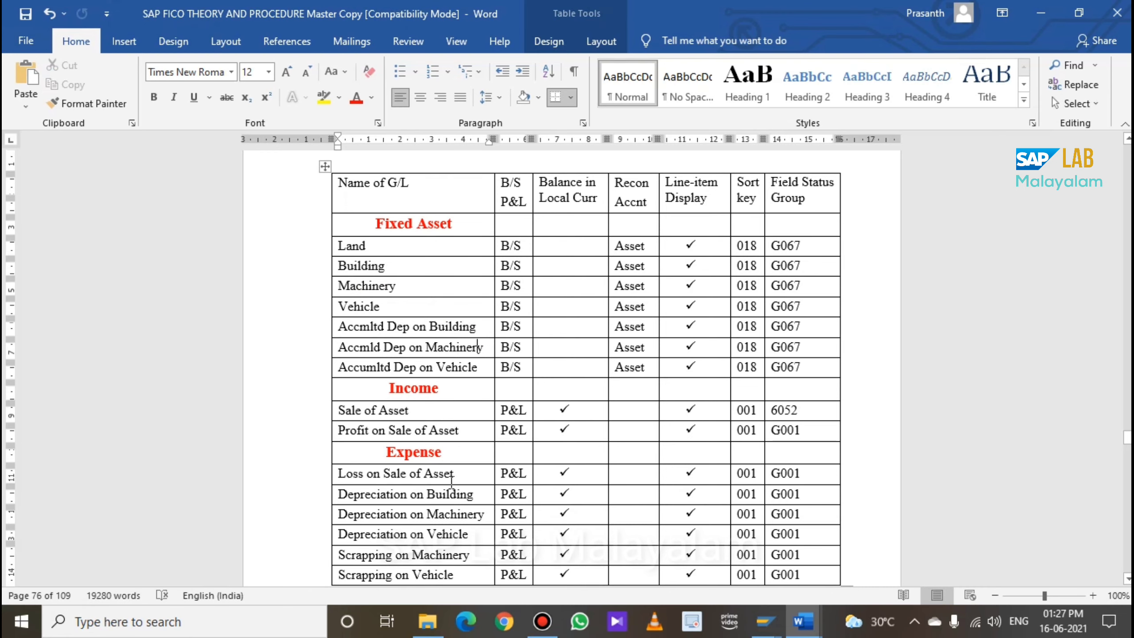
Examine the Scrapping on Machinery and Scrapping on Vehicle rows, then look over the whole G/L account table once more
scroll(460, 574, down, 3)
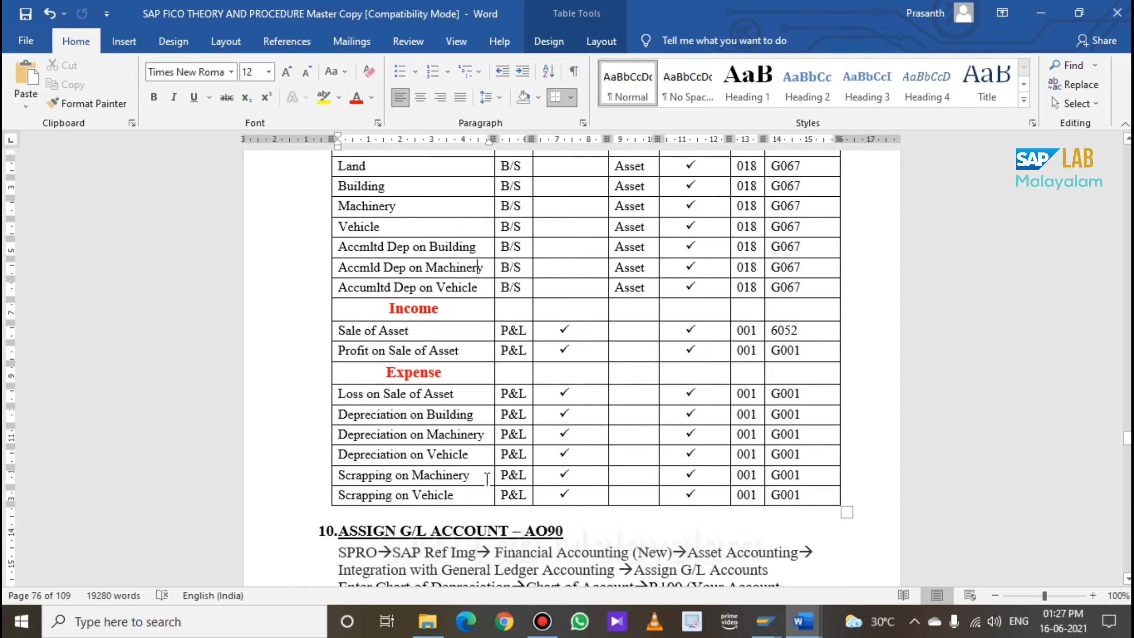
drag(492, 477, 339, 476)
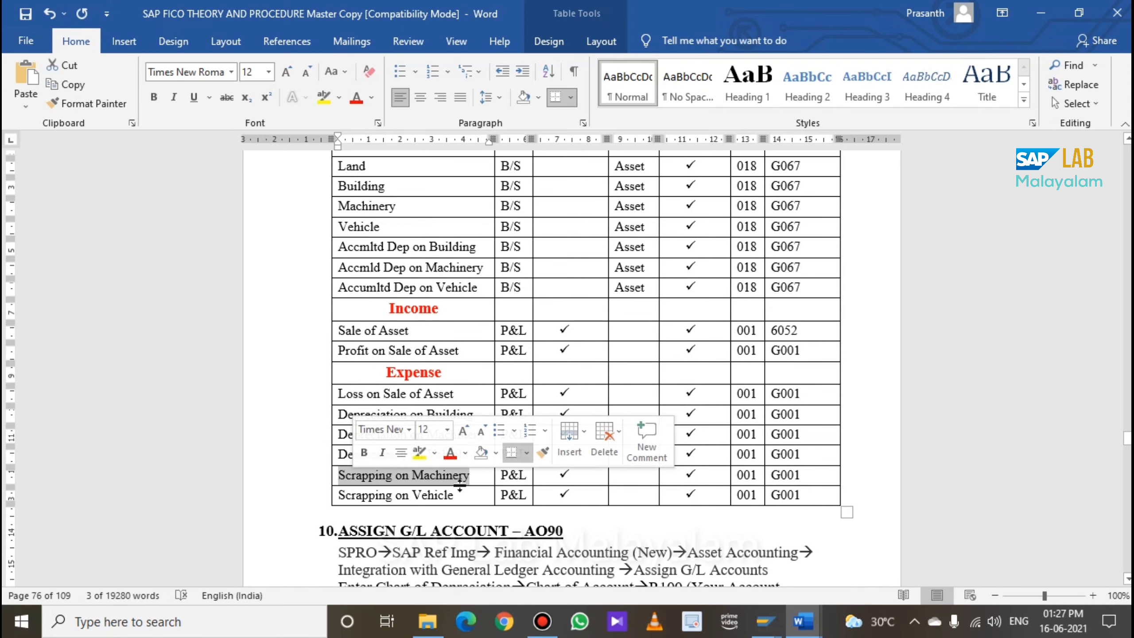
shift+click(350, 487)
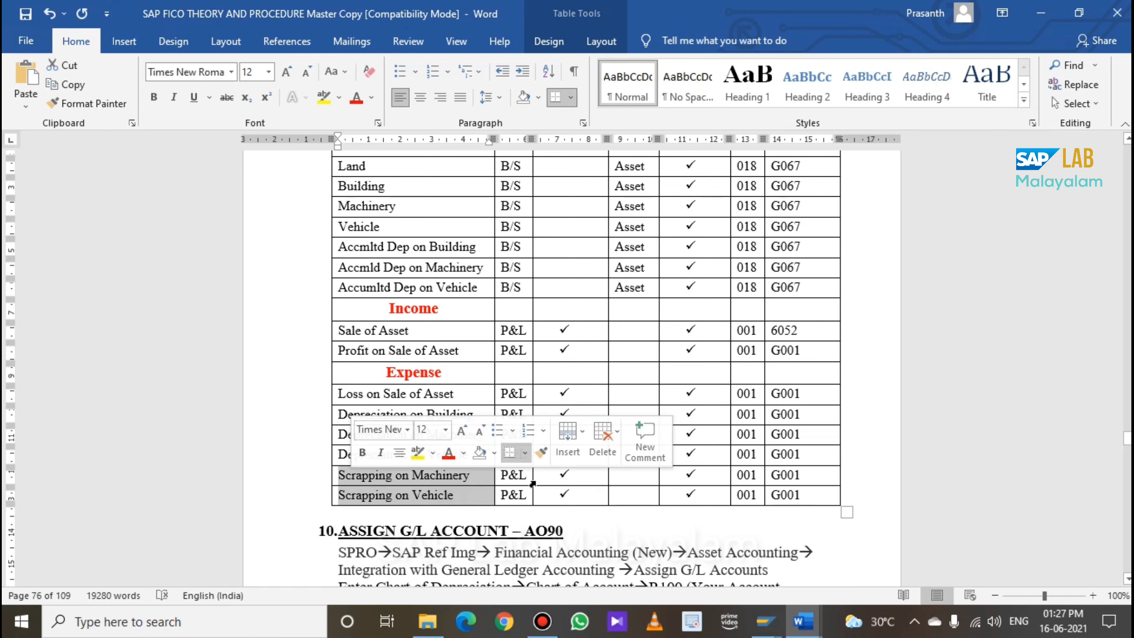
click(469, 476)
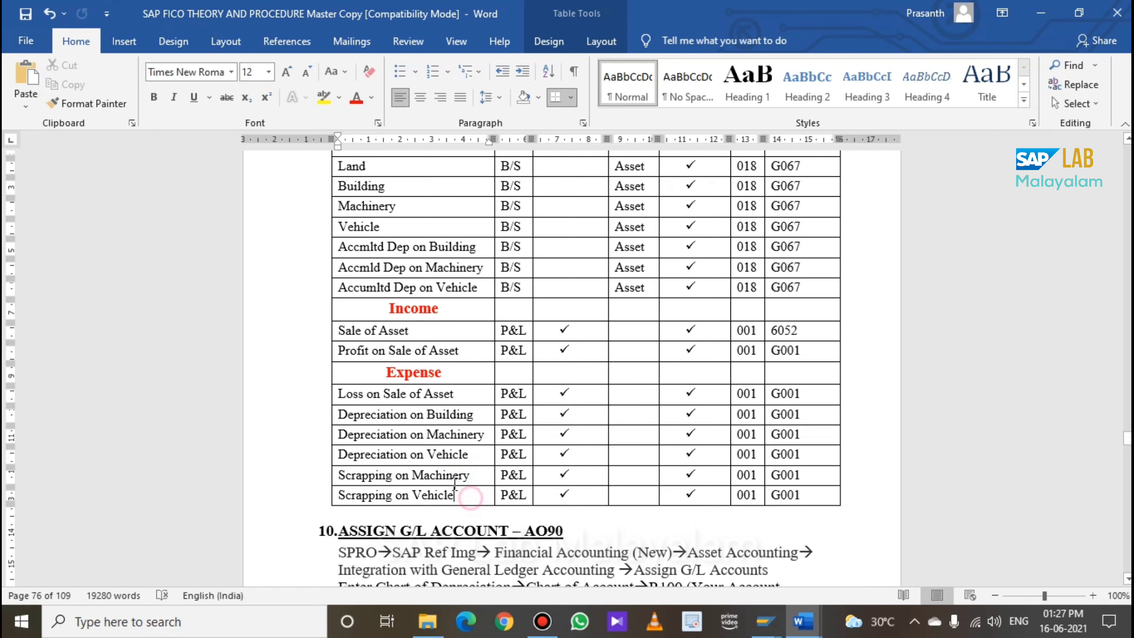
drag(453, 496, 421, 468)
click(460, 496)
click(430, 336)
click(428, 335)
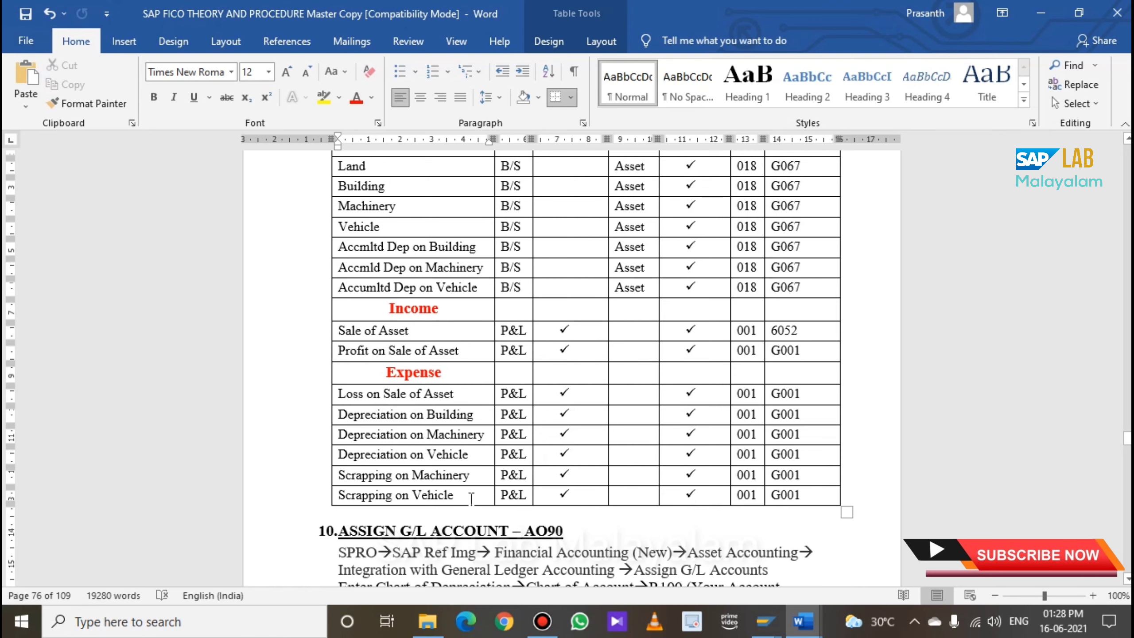
drag(470, 475, 338, 476)
drag(392, 502, 417, 484)
click(417, 484)
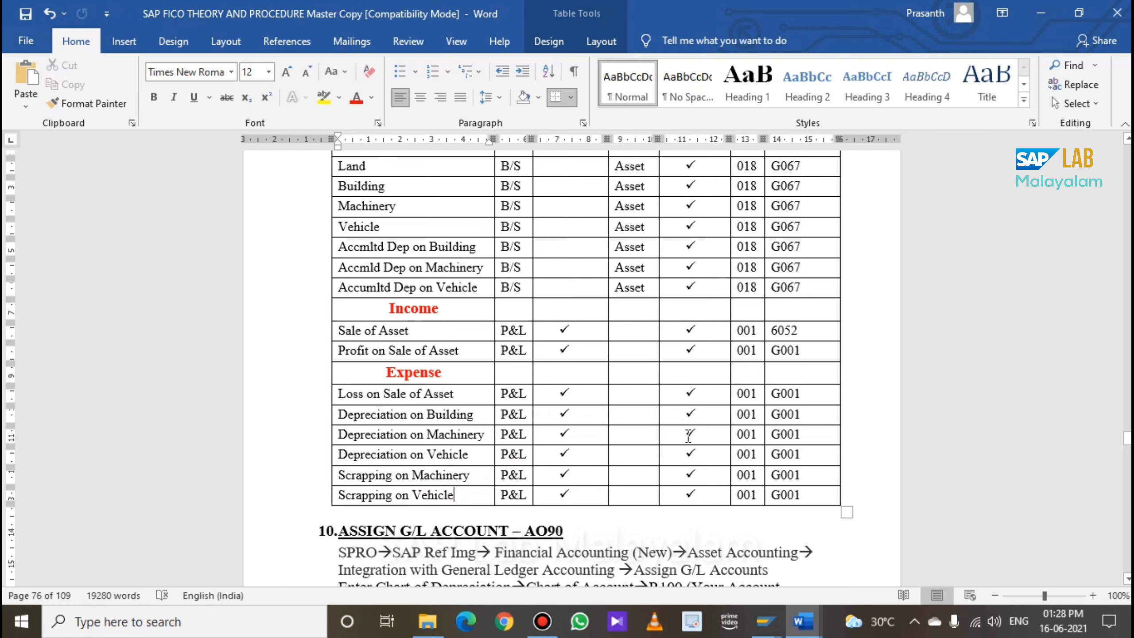
scroll(625, 420, up, 3)
scroll(620, 402, down, 3)
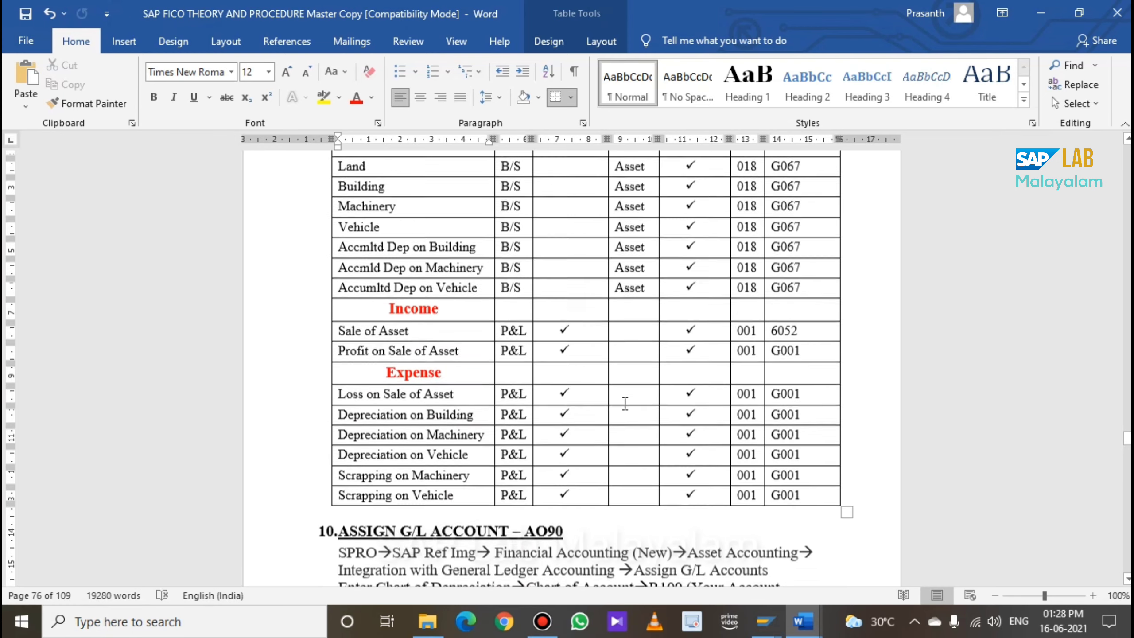
scroll(623, 403, up, 1)
scroll(632, 395, up, 3)
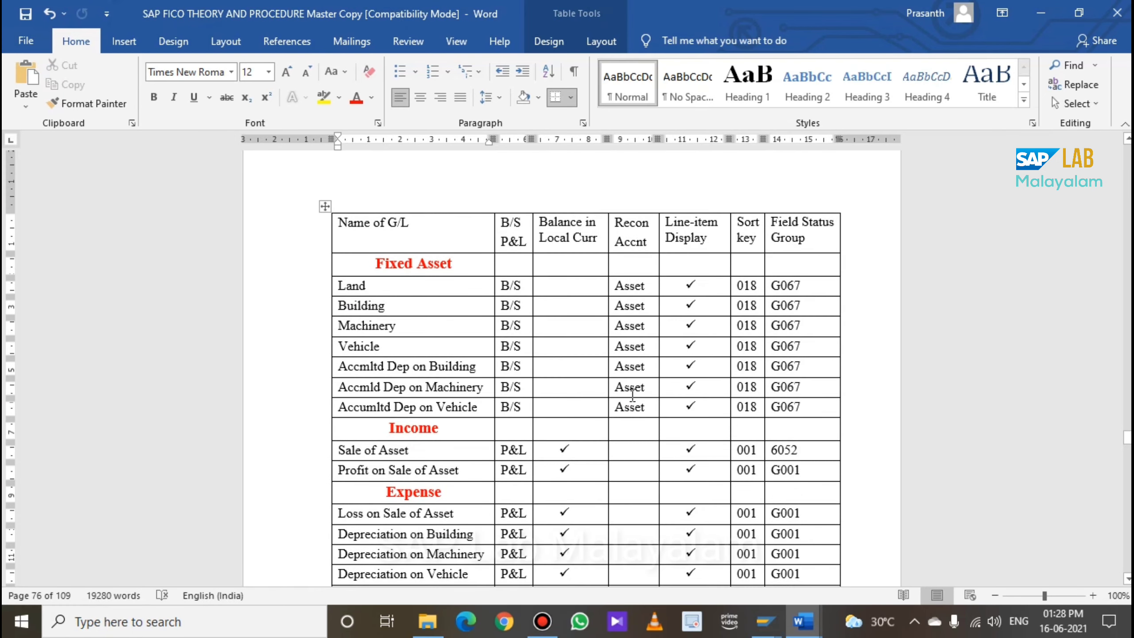
scroll(633, 395, down, 3)
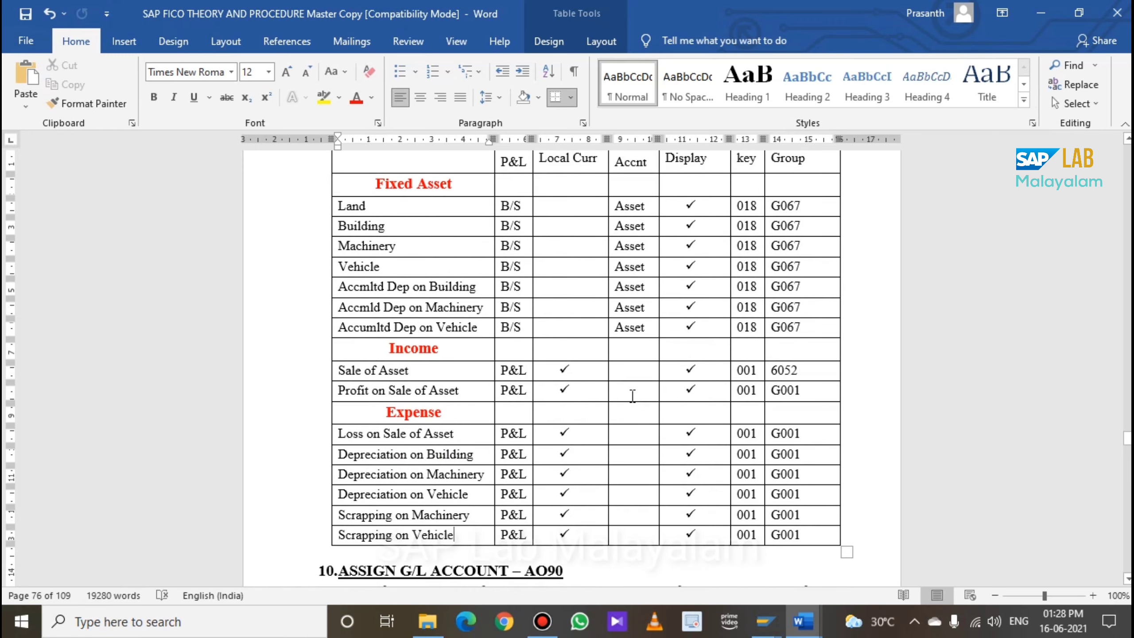
Review the B/S or P&L type, recon account, sort key and field status group columns across the G/L account table
scroll(633, 395, up, 3)
scroll(632, 395, down, 7)
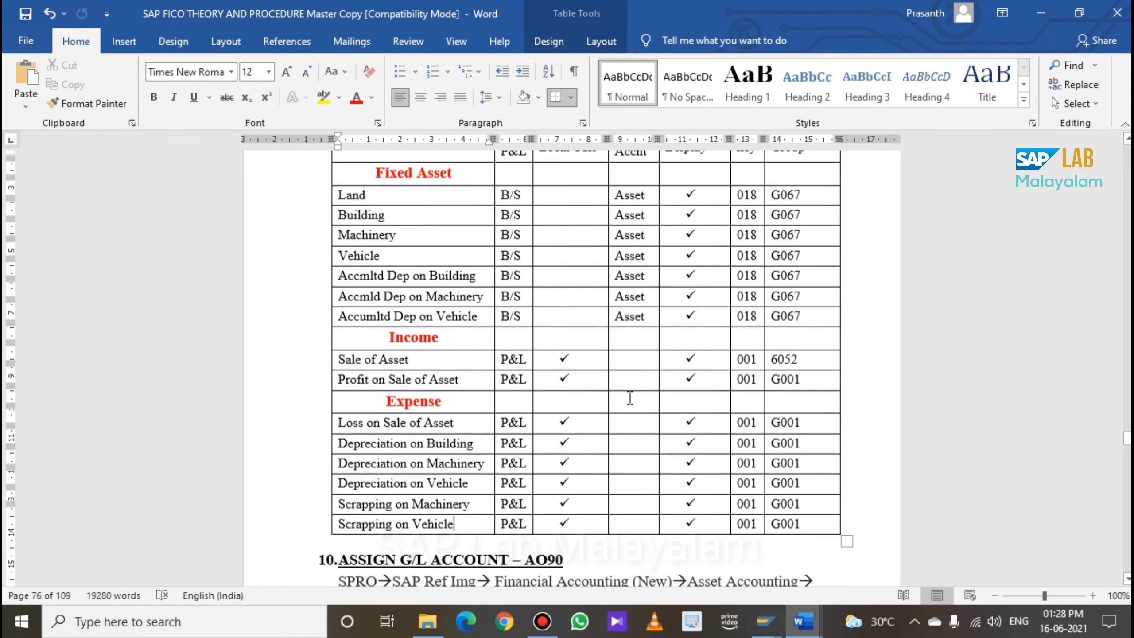
scroll(630, 396, up, 5)
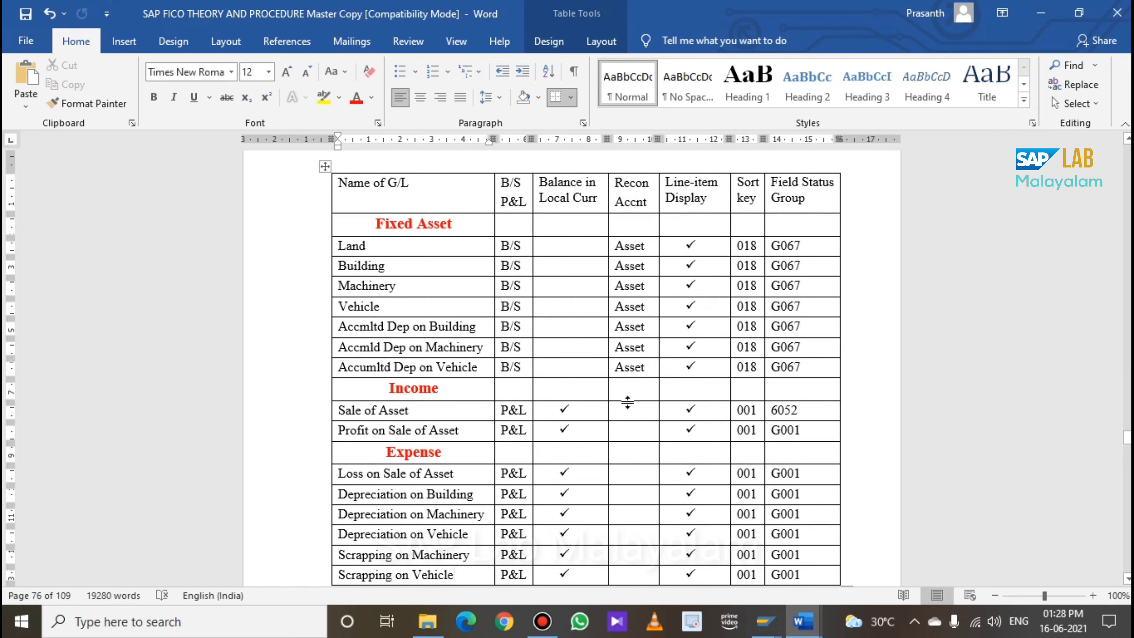
scroll(630, 403, down, 3)
scroll(630, 404, up, 3)
scroll(630, 406, down, 3)
scroll(630, 407, up, 1)
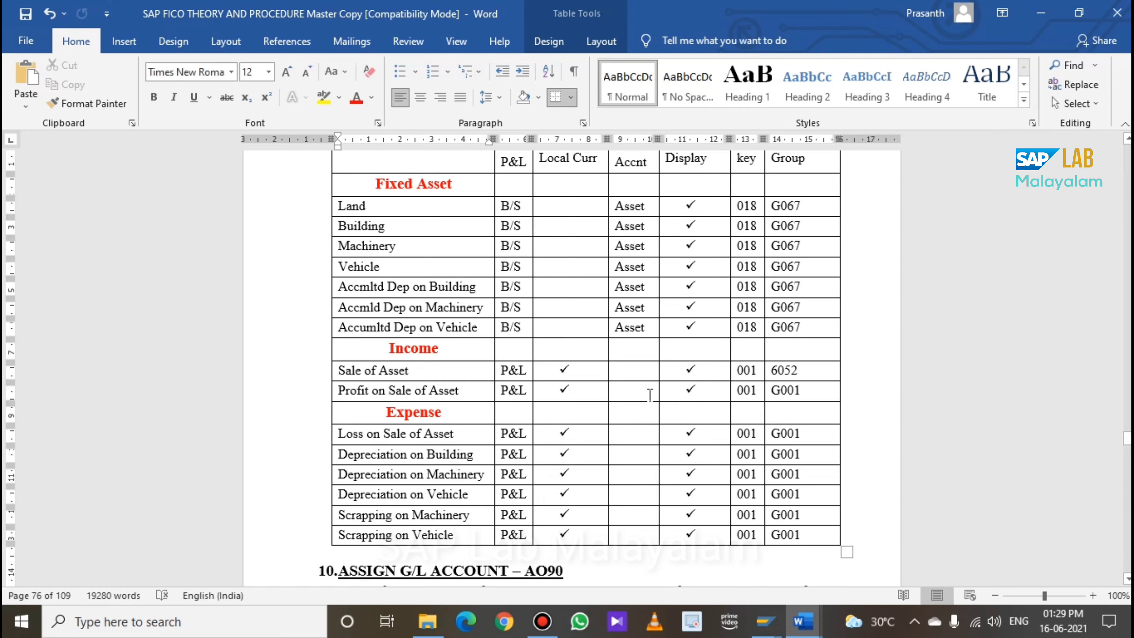
scroll(644, 395, up, 1)
scroll(646, 444, down, 1)
scroll(647, 448, up, 1)
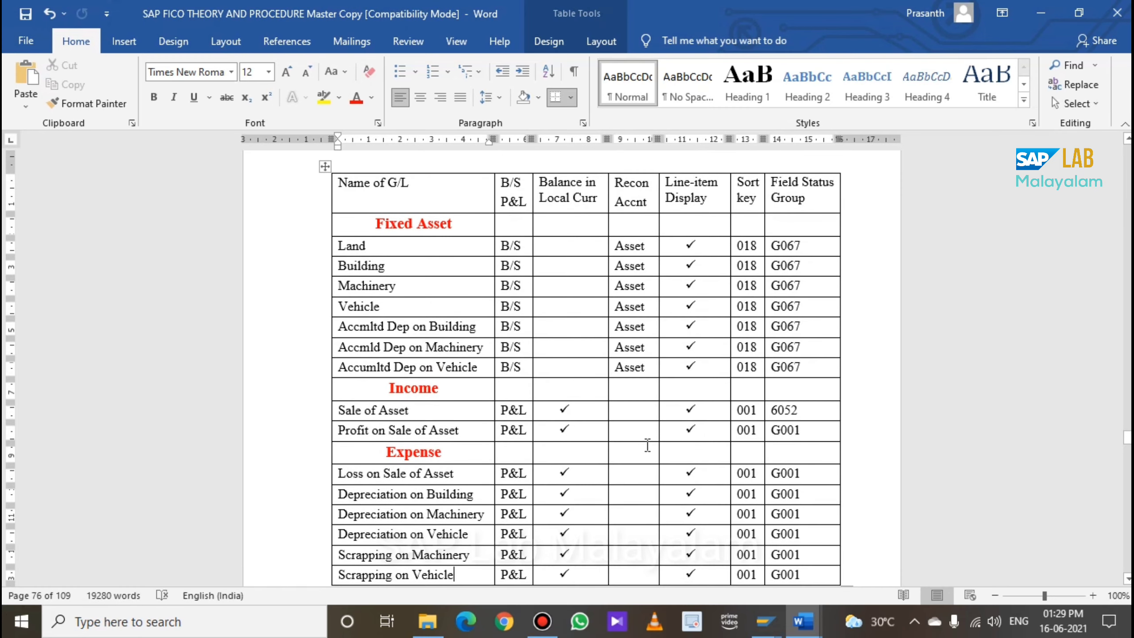
Look over the Assign G/L Account – AO90 procedure below the table alongside the Income and Expense rows
scroll(643, 429, down, 2)
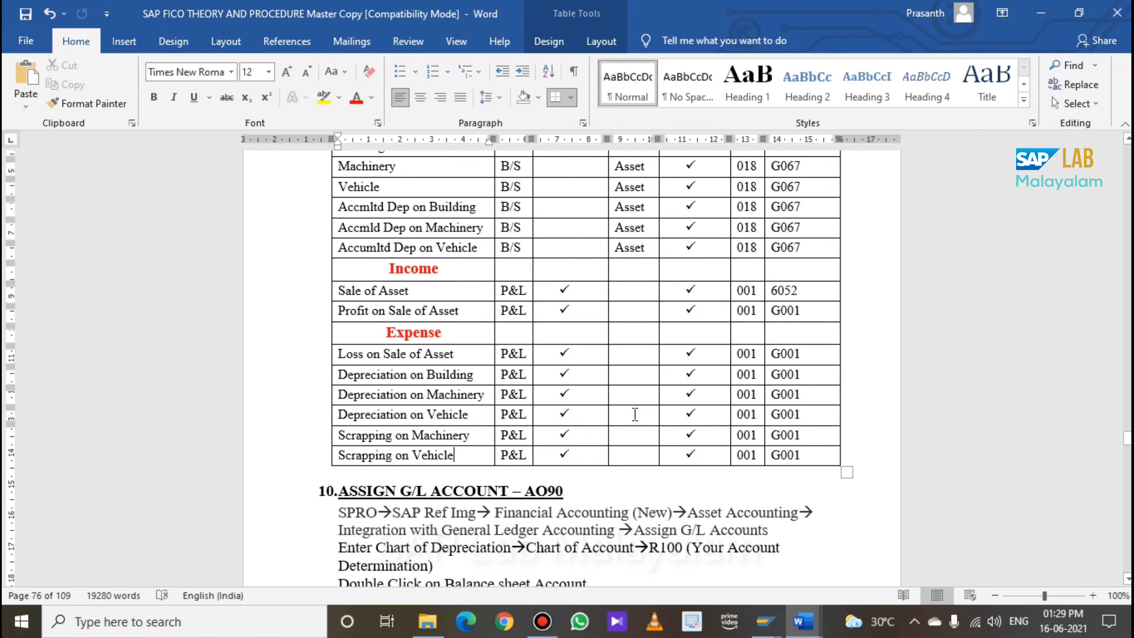
scroll(635, 414, down, 3)
scroll(625, 389, up, 6)
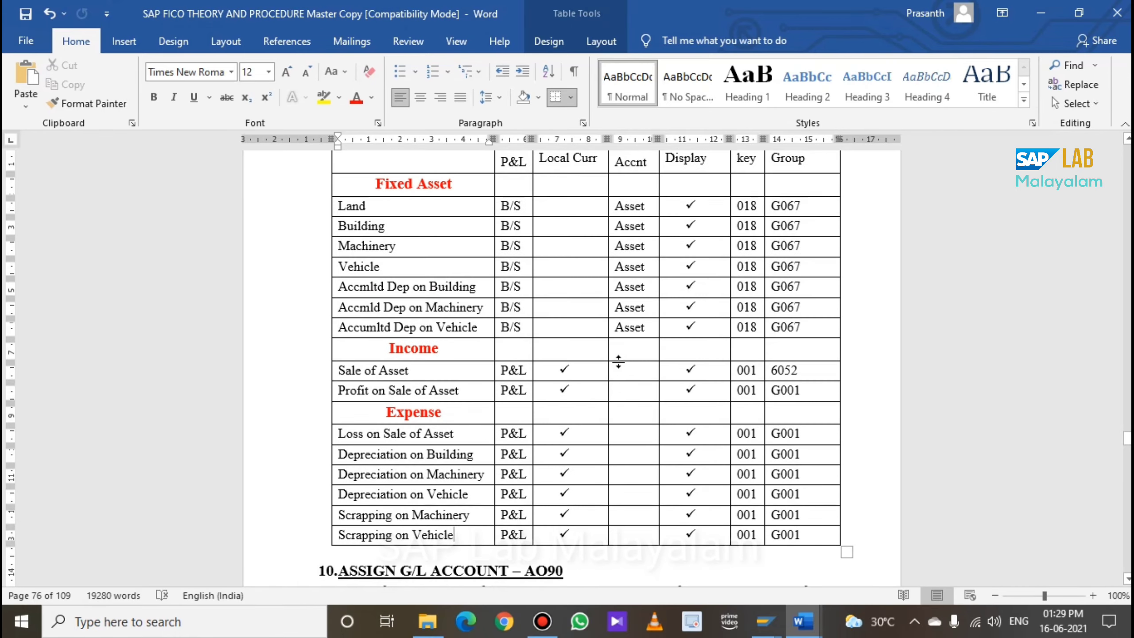
scroll(619, 362, down, 4)
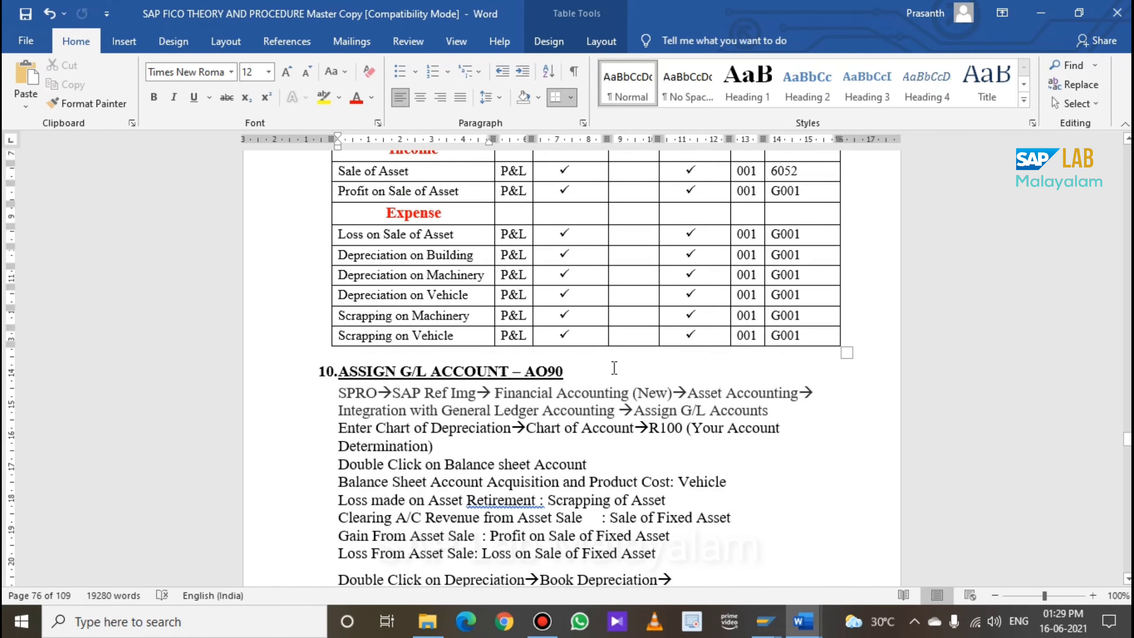
scroll(560, 470, up, 1)
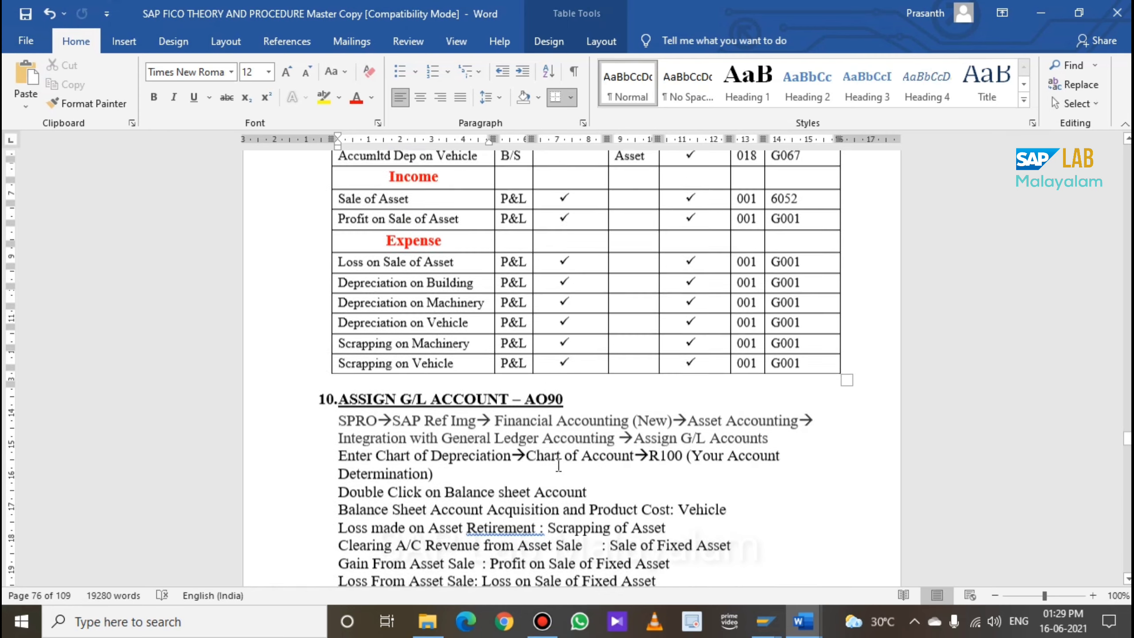
scroll(495, 244, up, 2)
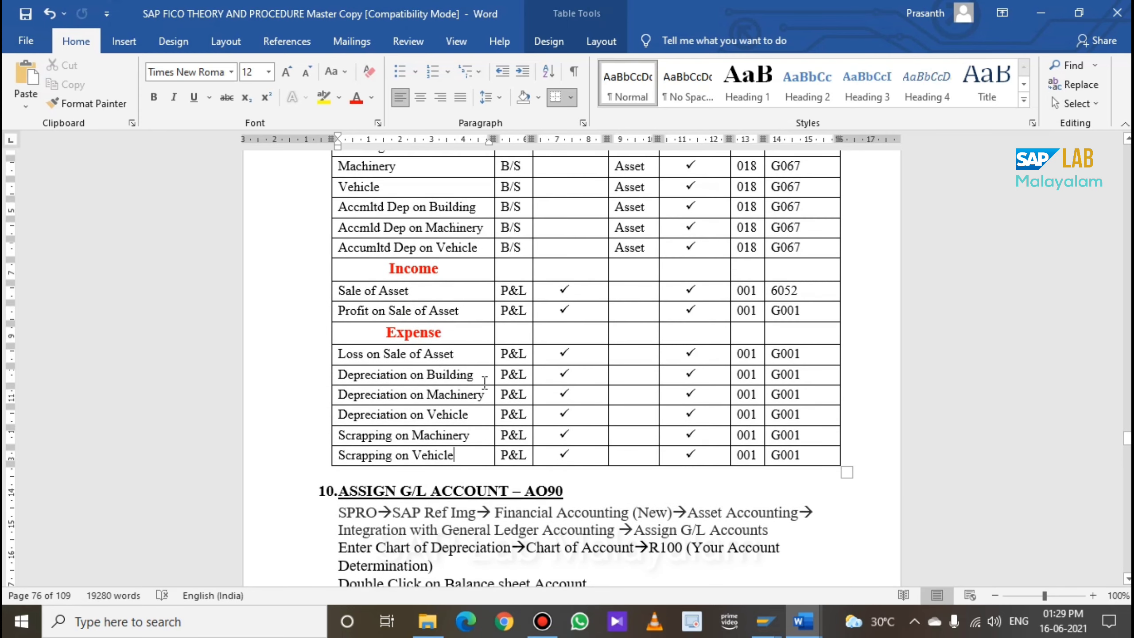
scroll(509, 409, down, 5)
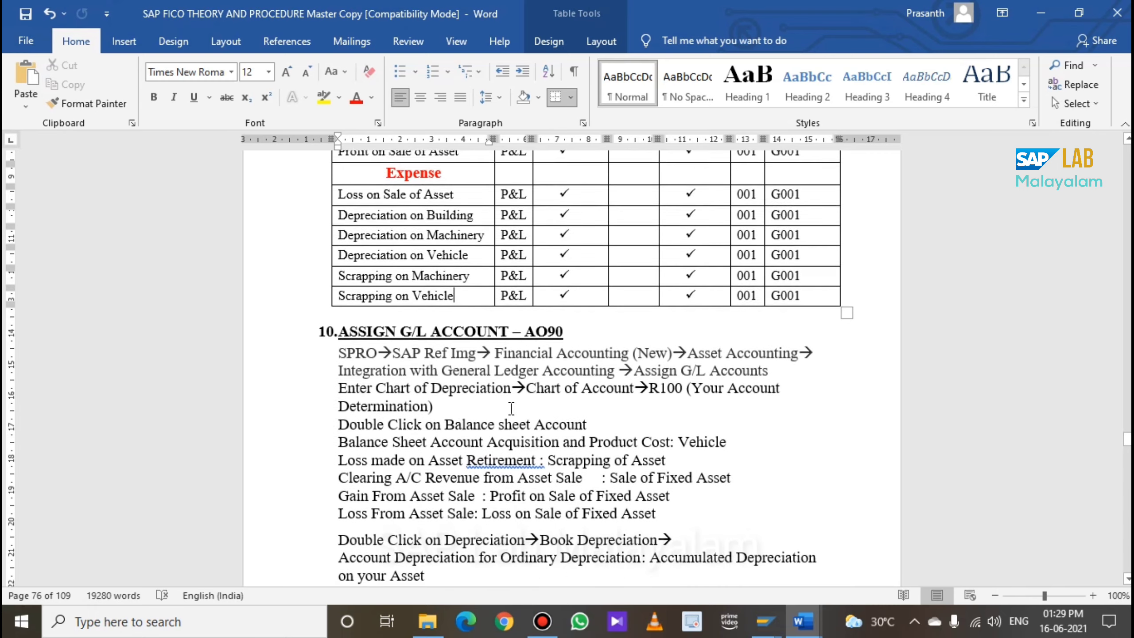